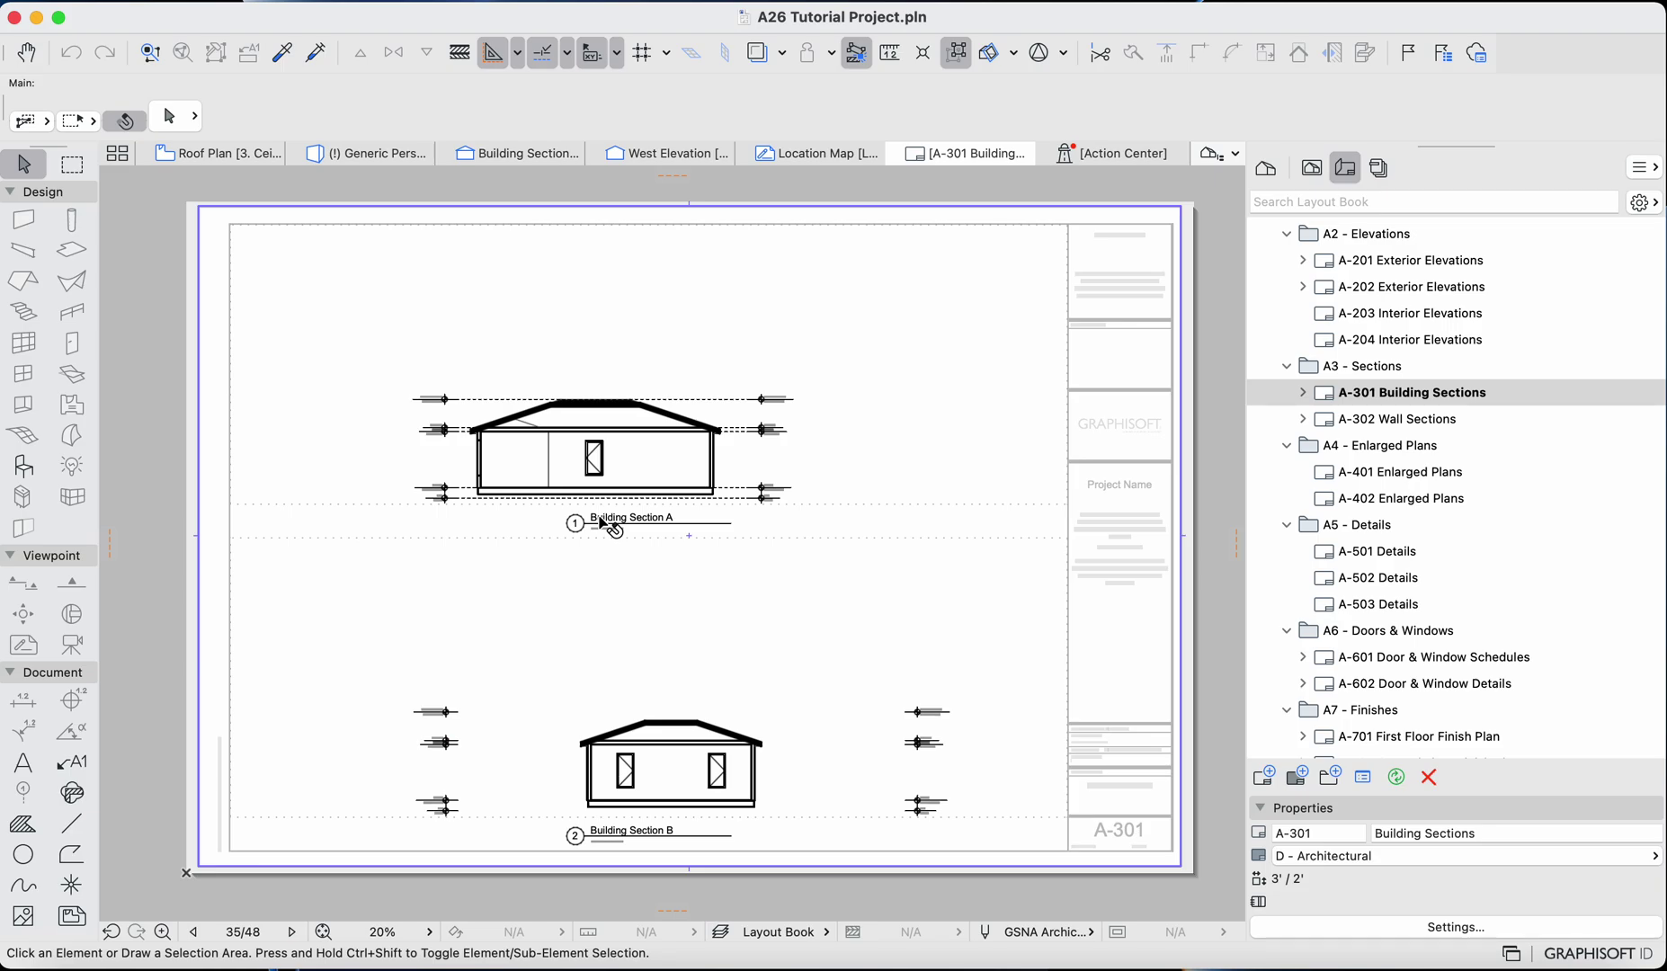
Step: Select the Building Section A drawing and zoom around the current layout
scroll(849, 477, "up", 3)
scroll(849, 476, "down", 5)
left_click(847, 477)
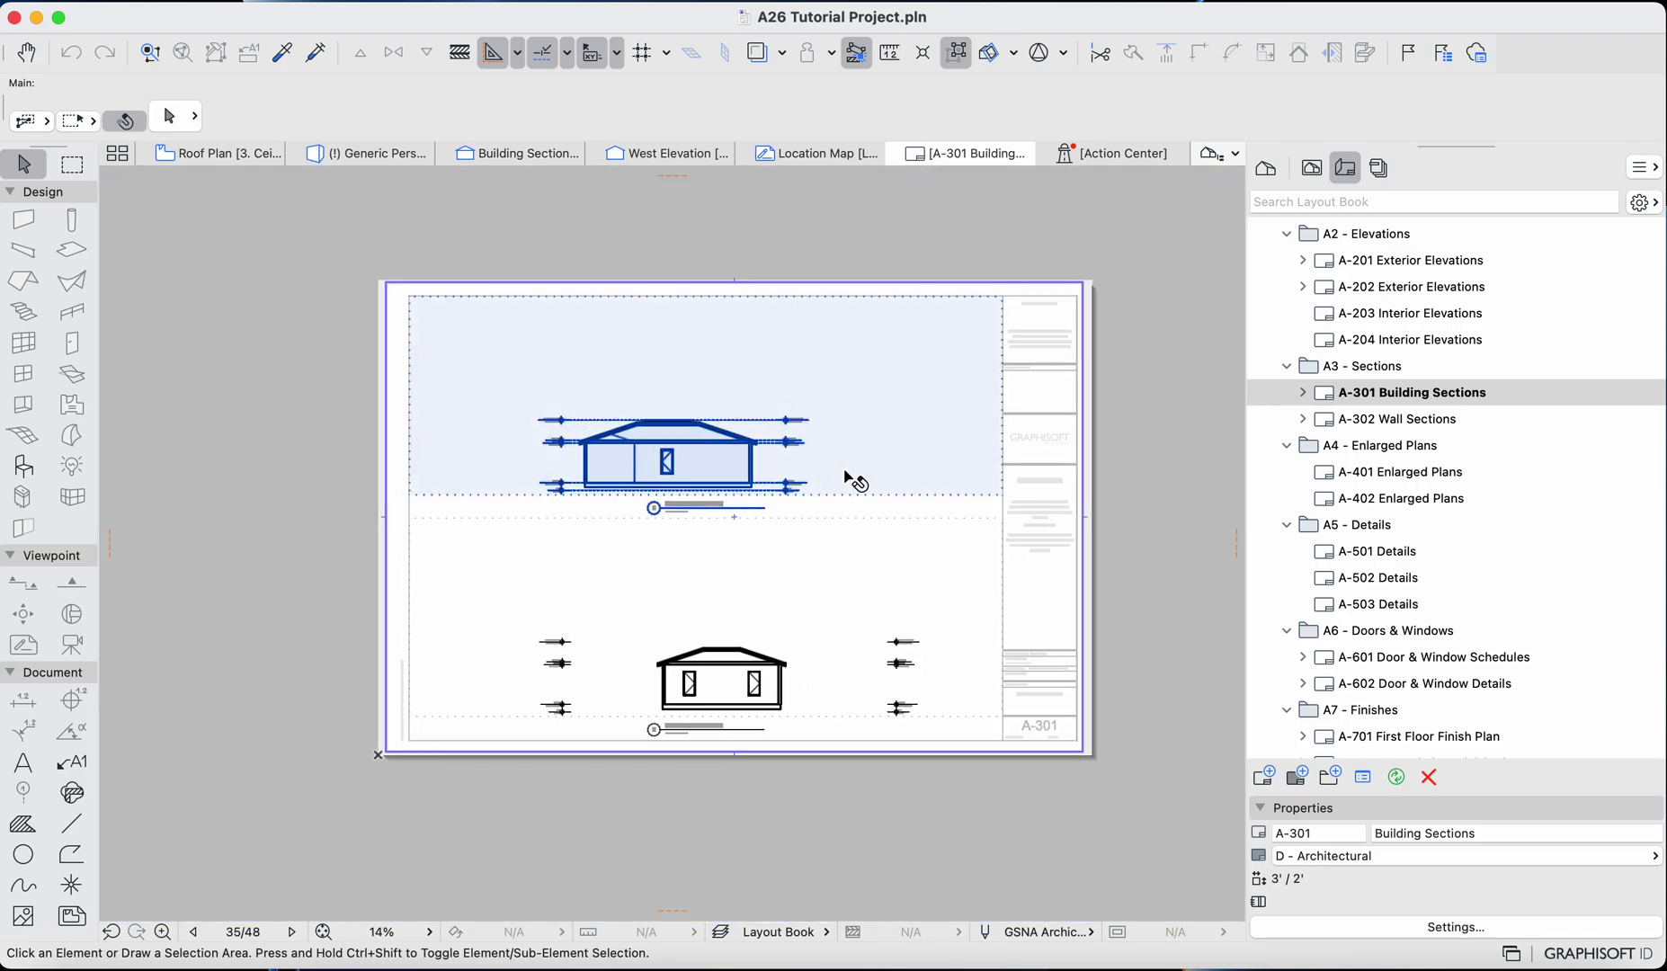
scroll(849, 479, "right", 2)
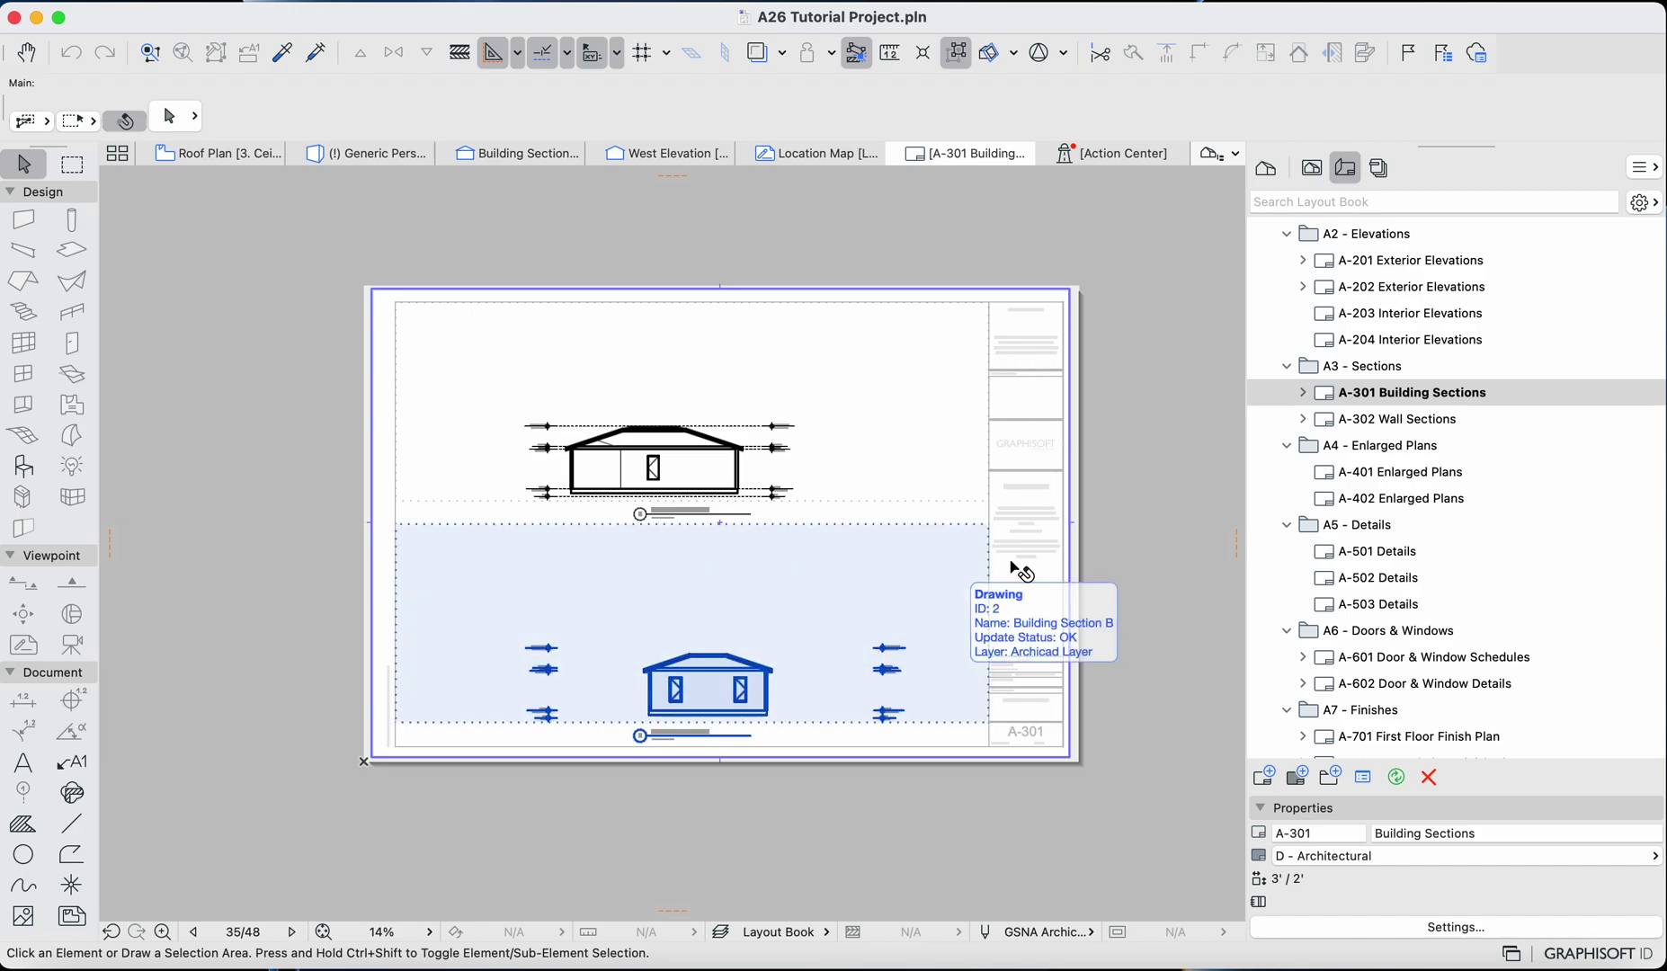
scroll(1016, 568, "up", 5)
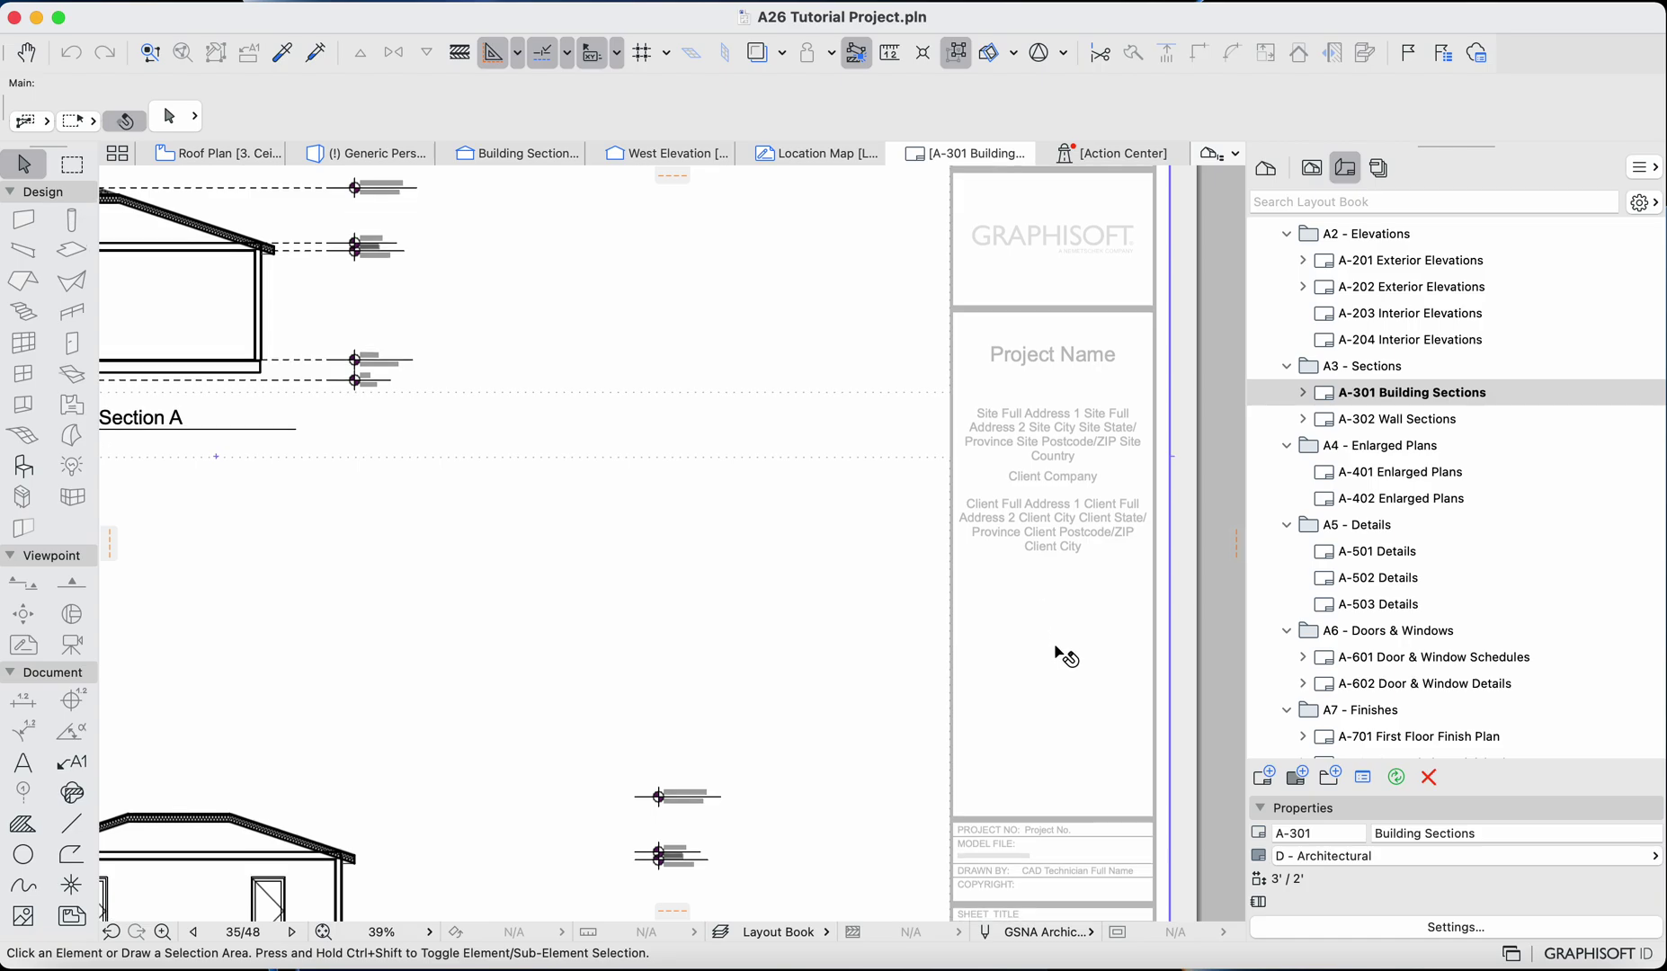
scroll(1048, 656, "down", 4)
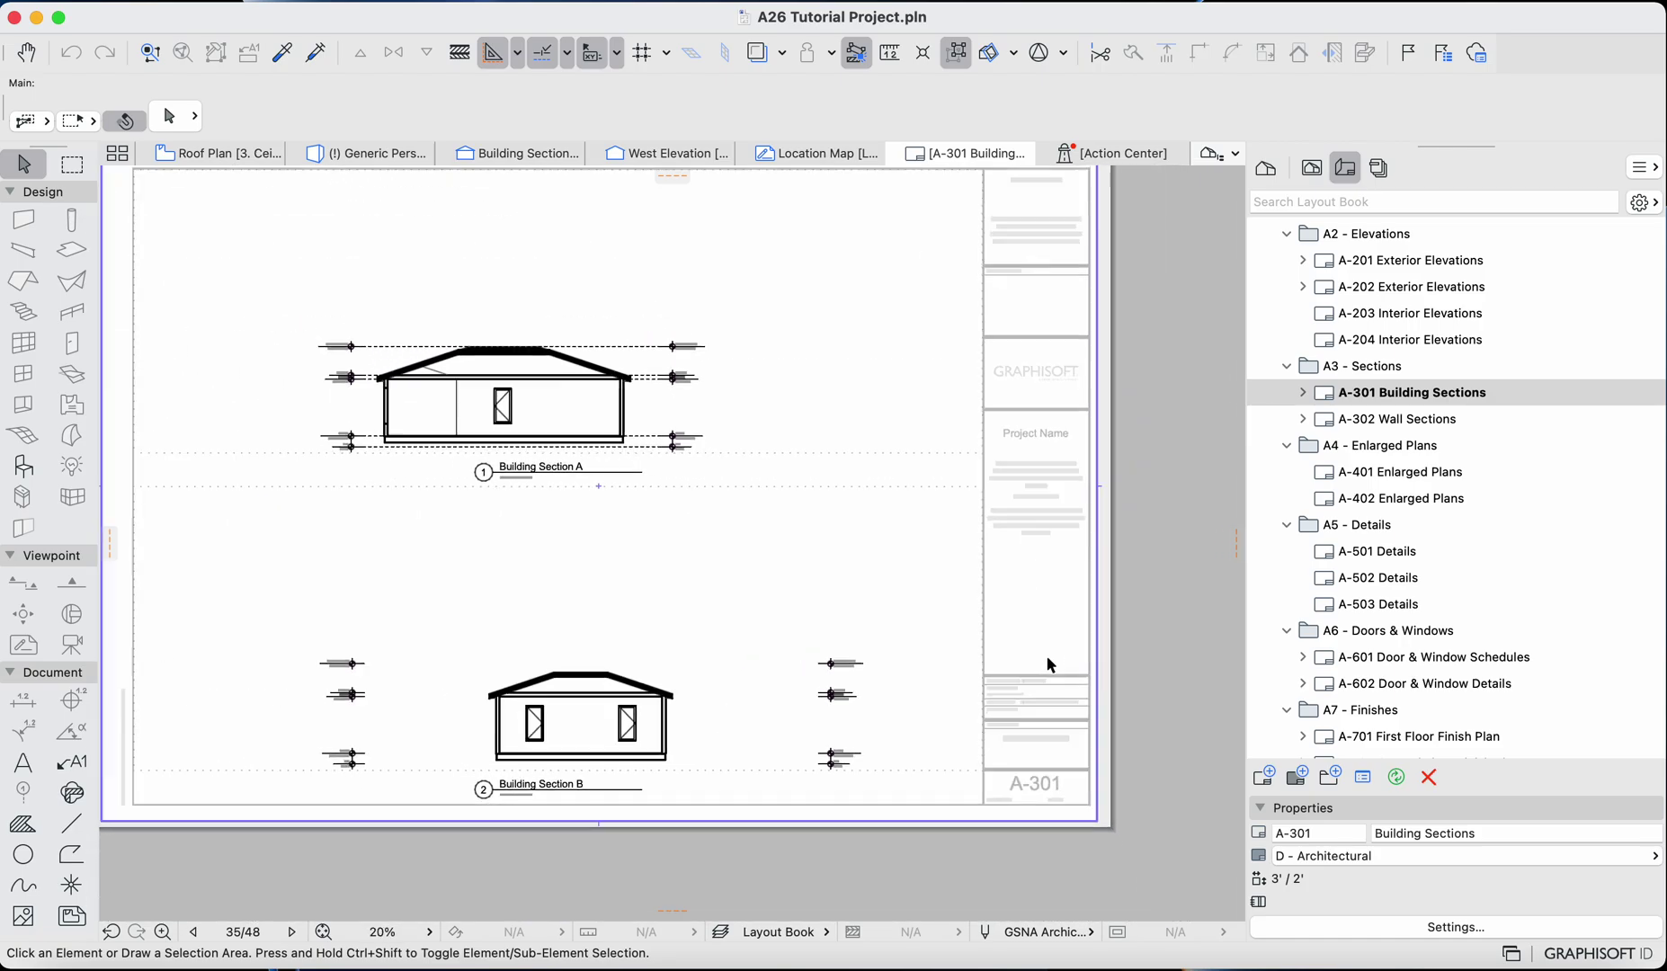
scroll(1048, 661, "down", 1)
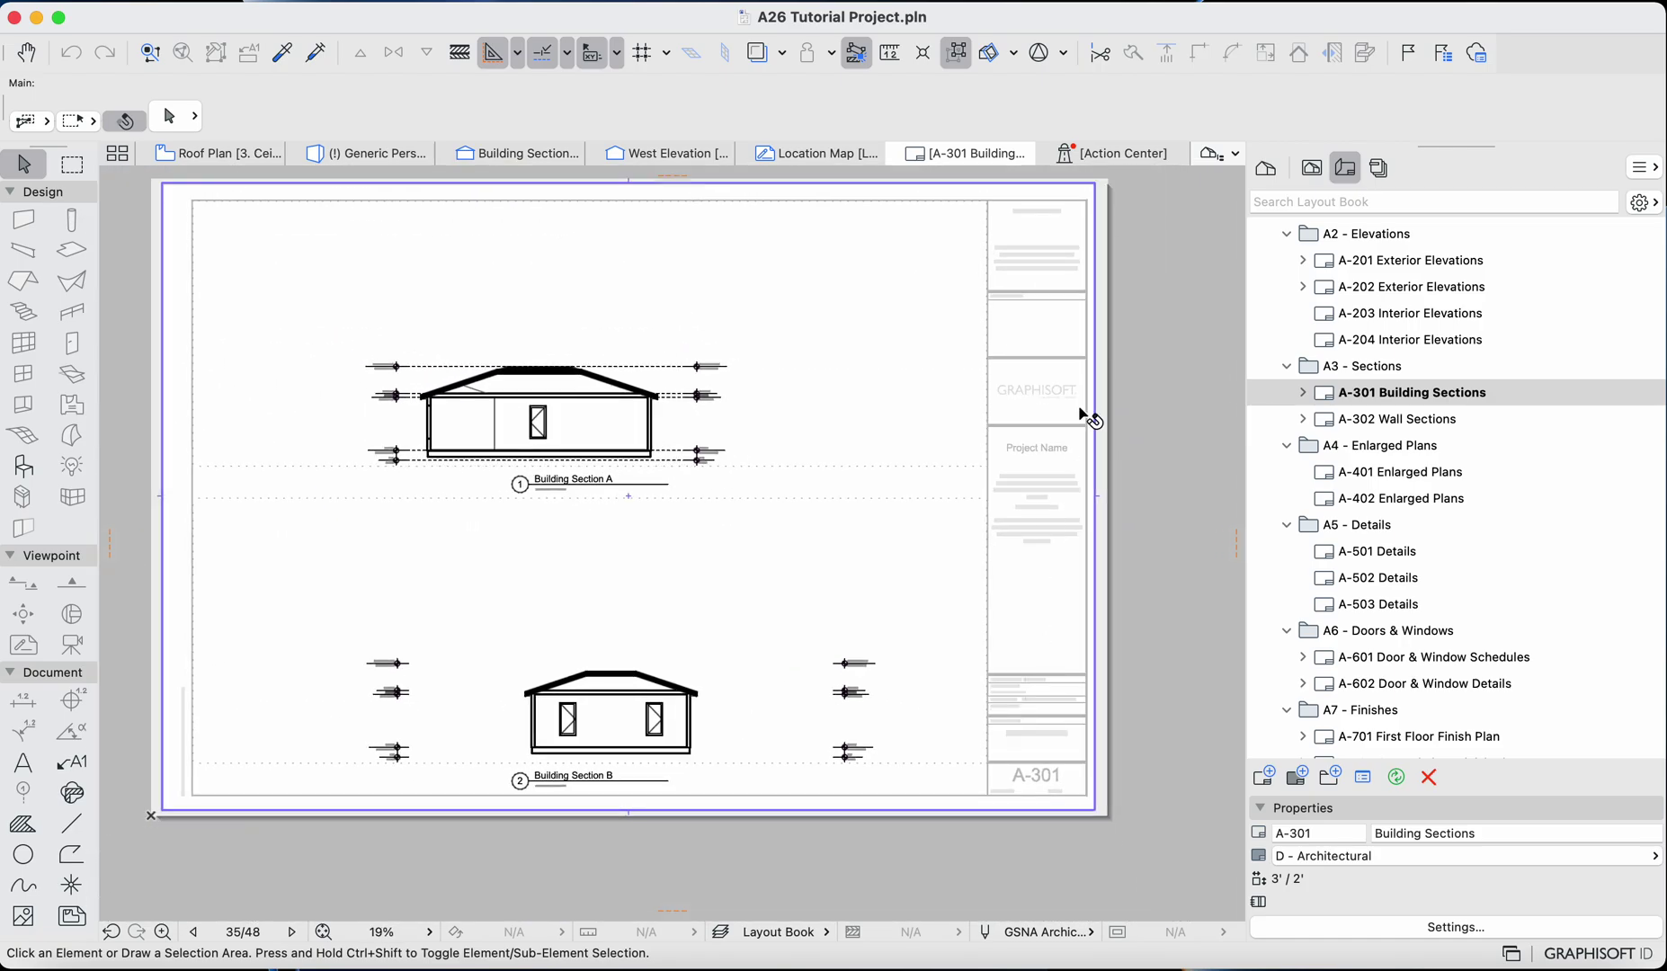
scroll(1023, 236, "up", 2)
scroll(1021, 228, "up", 2)
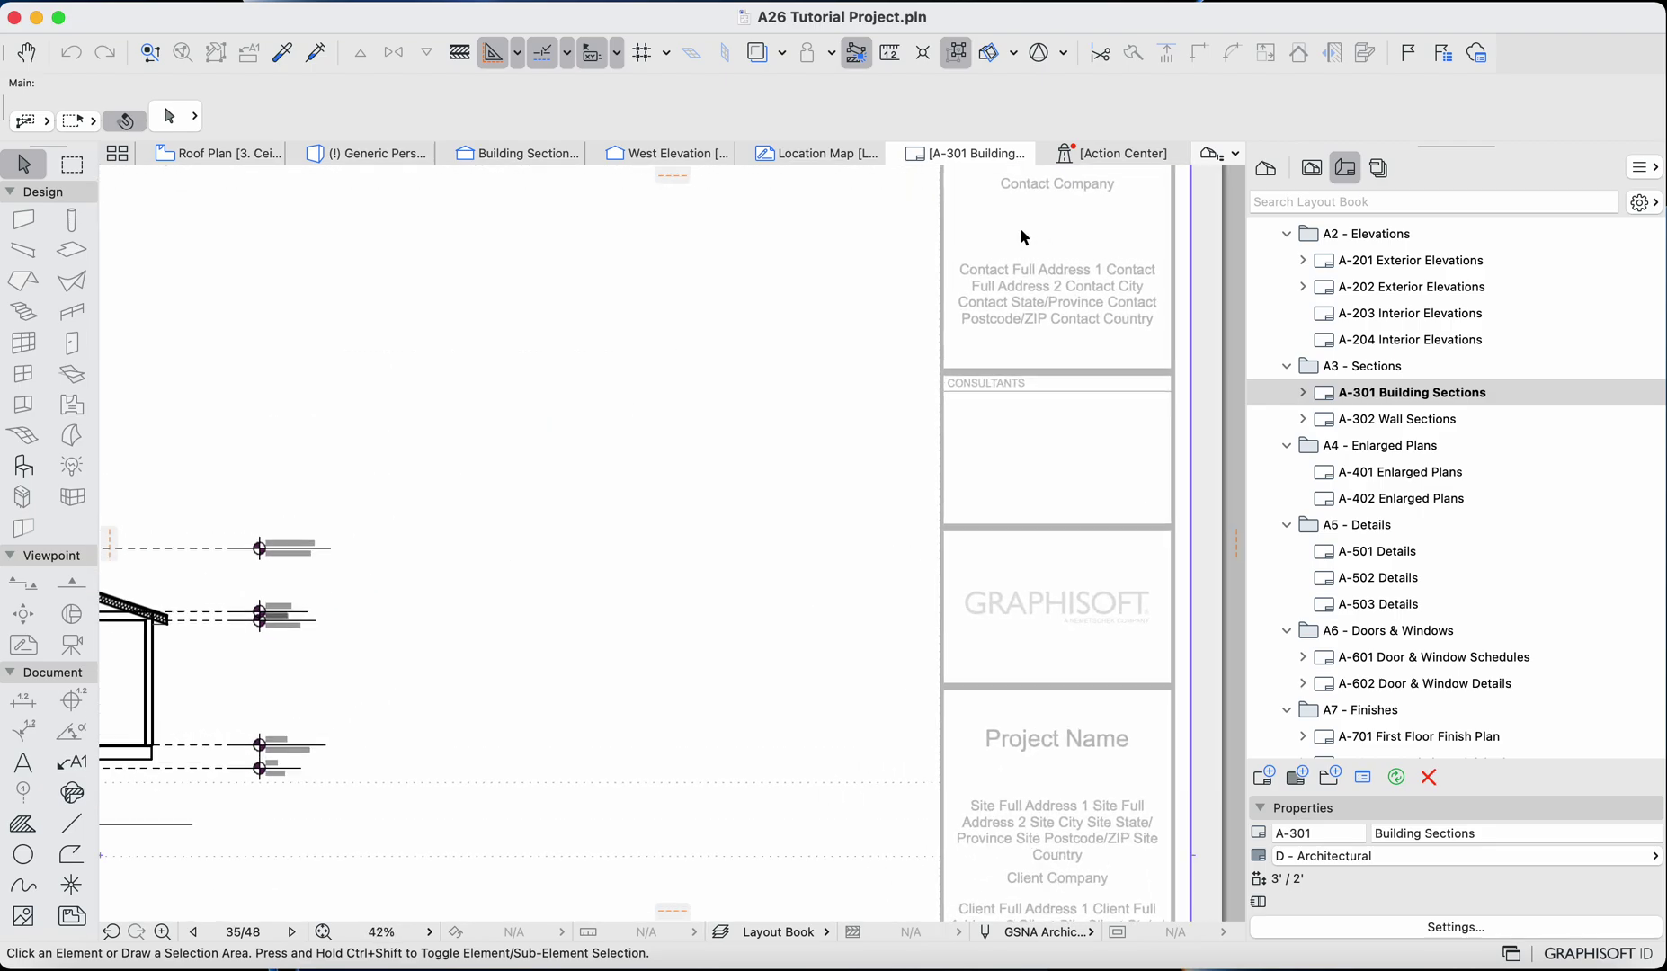
scroll(1020, 228, "down", 3)
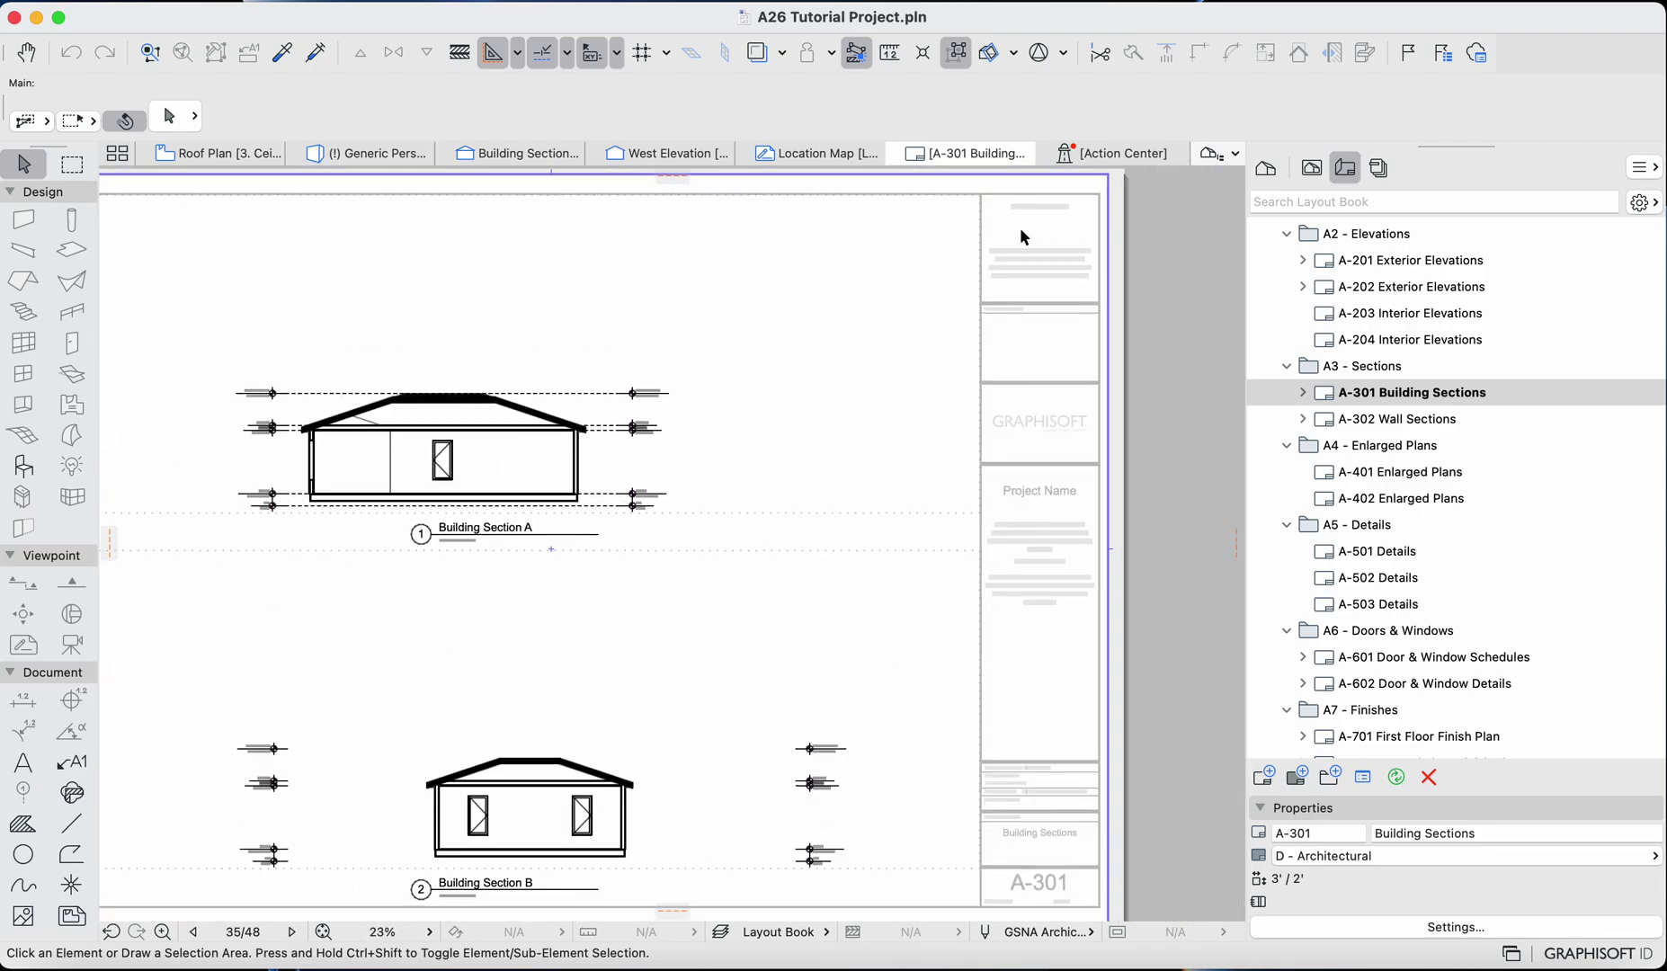
scroll(1019, 228, "up", 5)
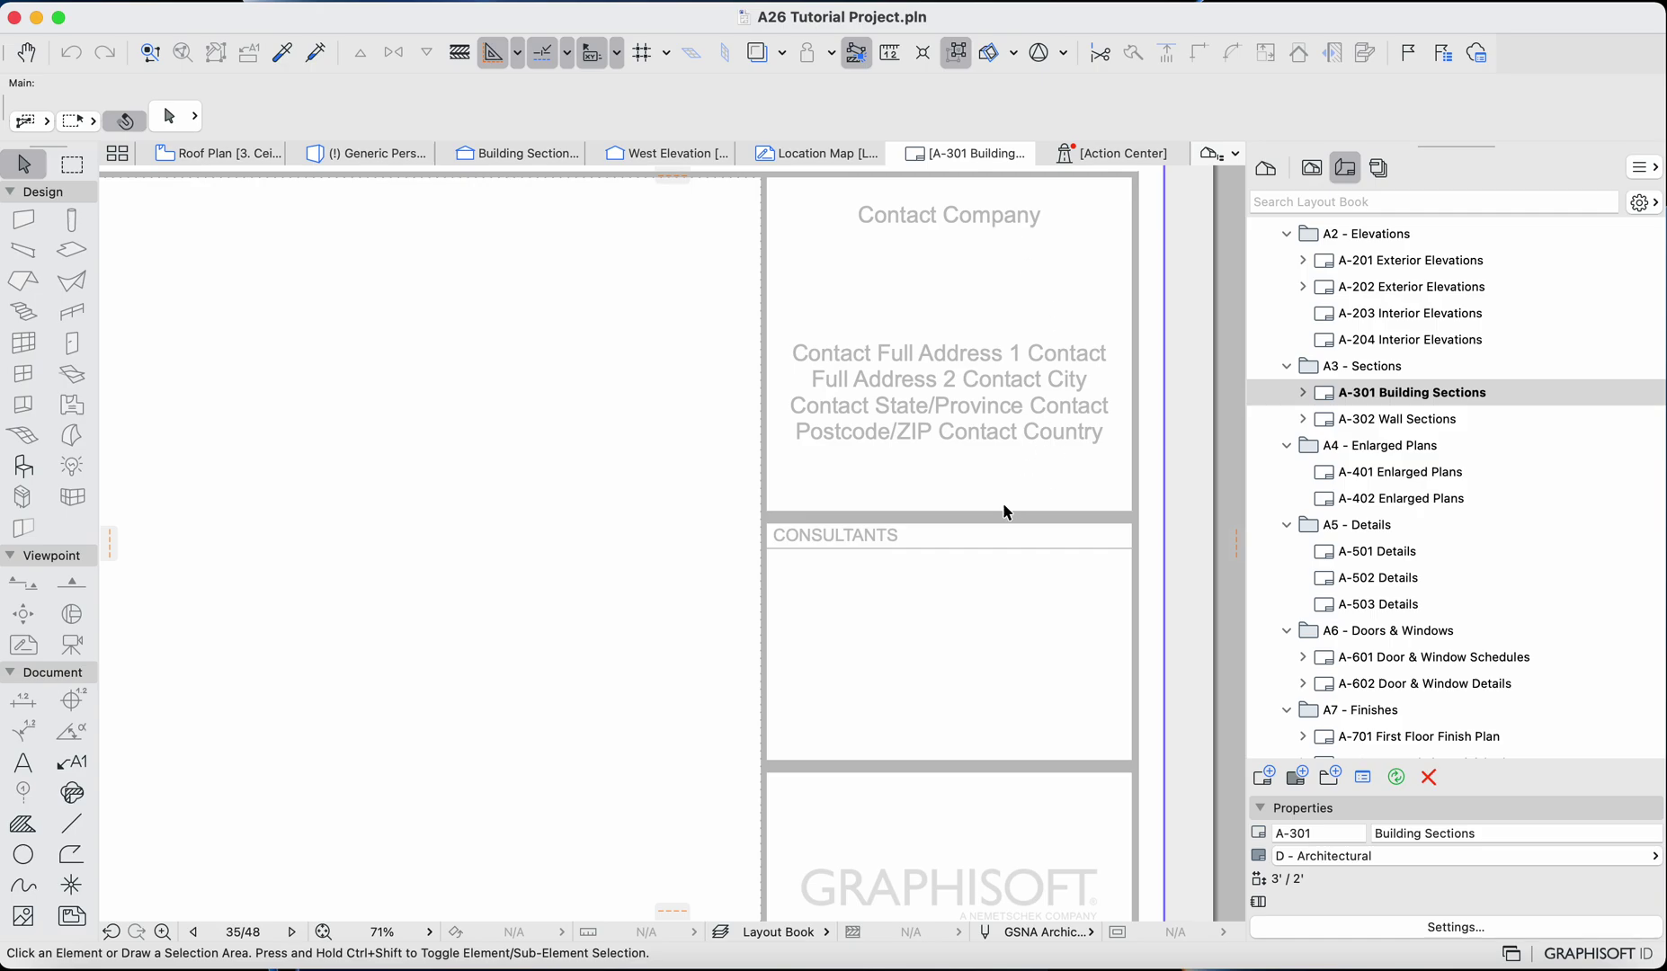
scroll(967, 438, "down", 2)
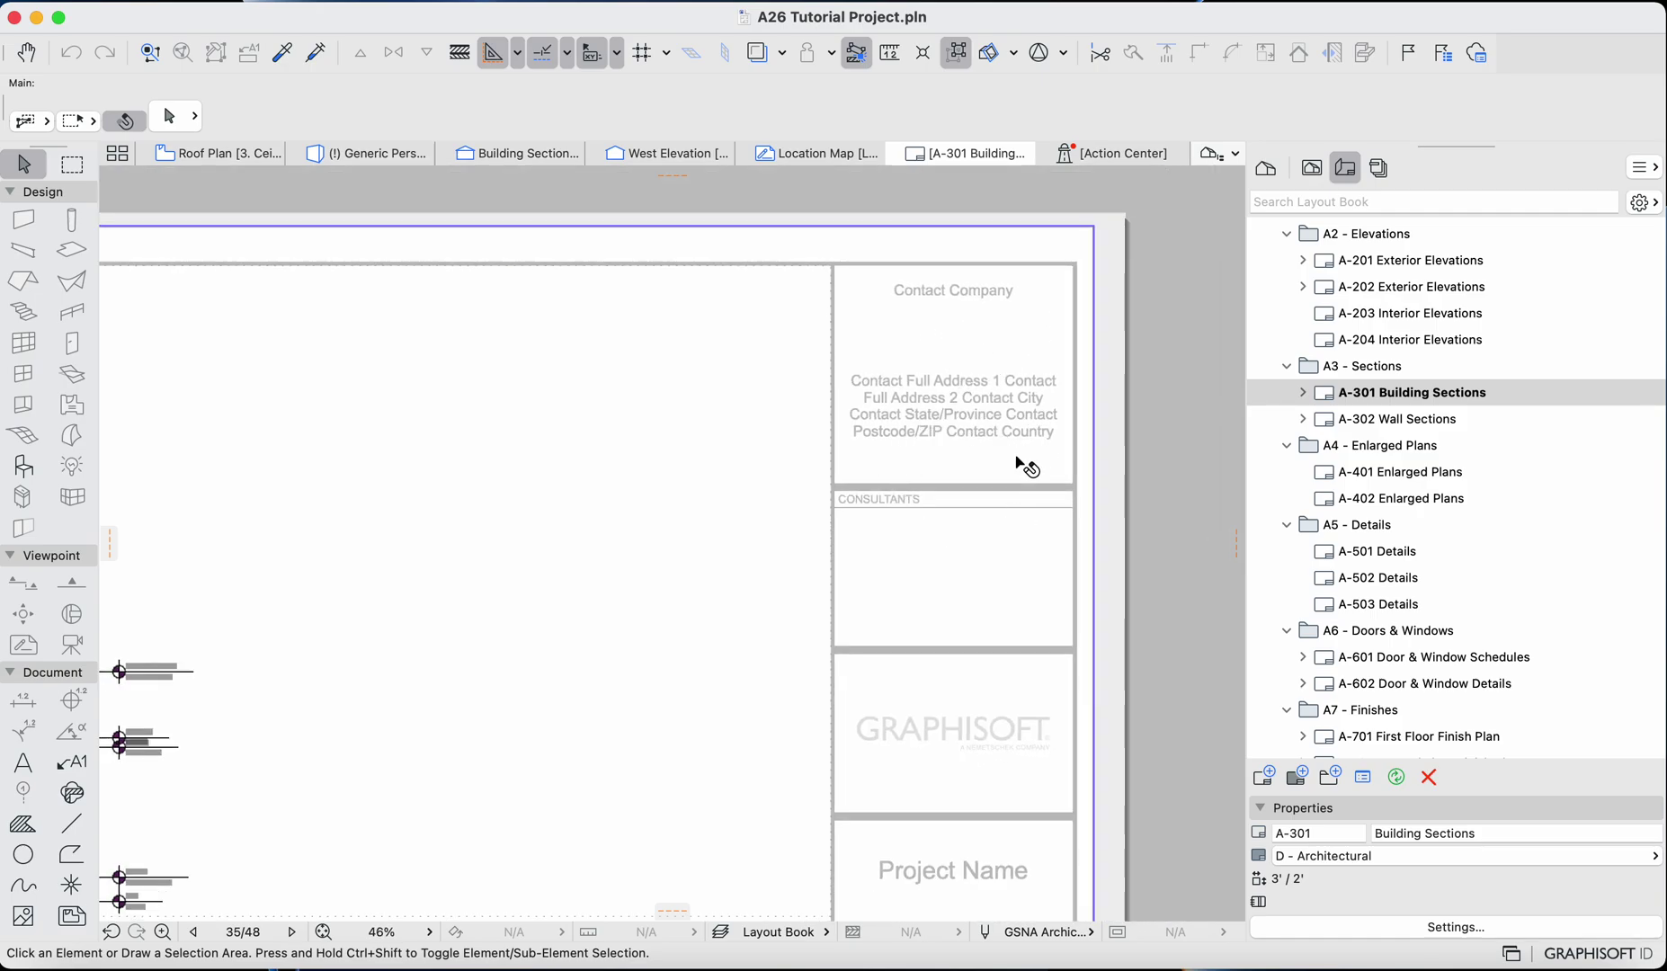
scroll(1030, 530, "down", 5)
scroll(1034, 544, "down", 4)
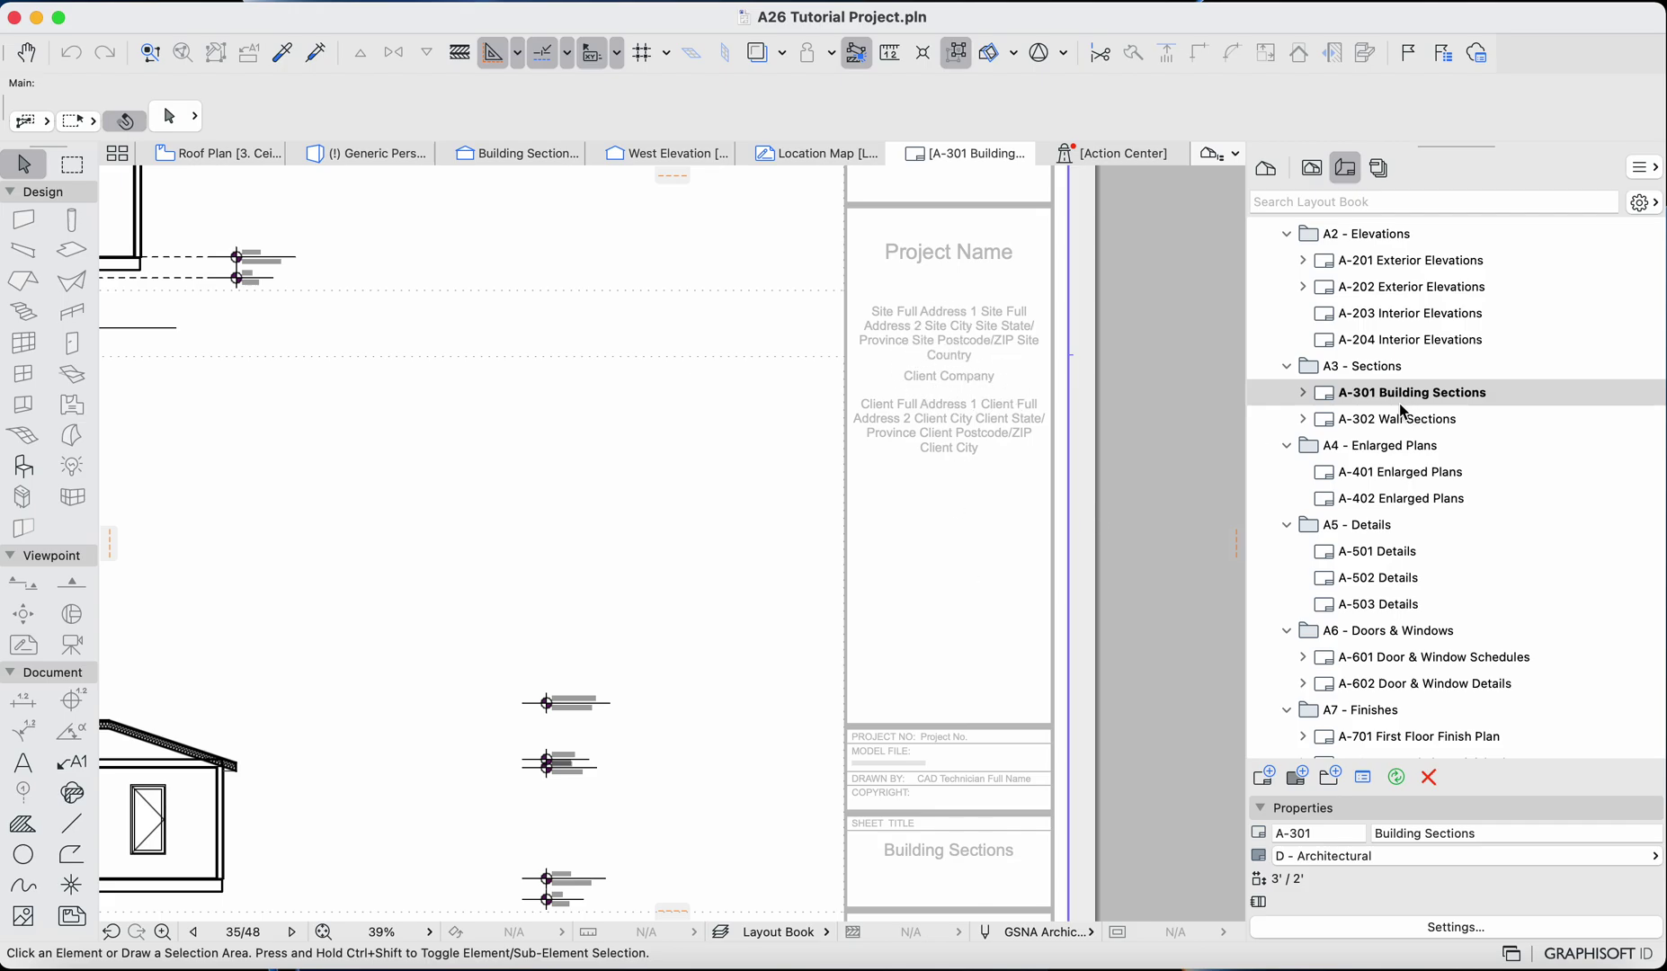
Step: Open the A-302 Wall Sections layout and zoom around its title block beside Wall Section 1
double_click(1394, 418)
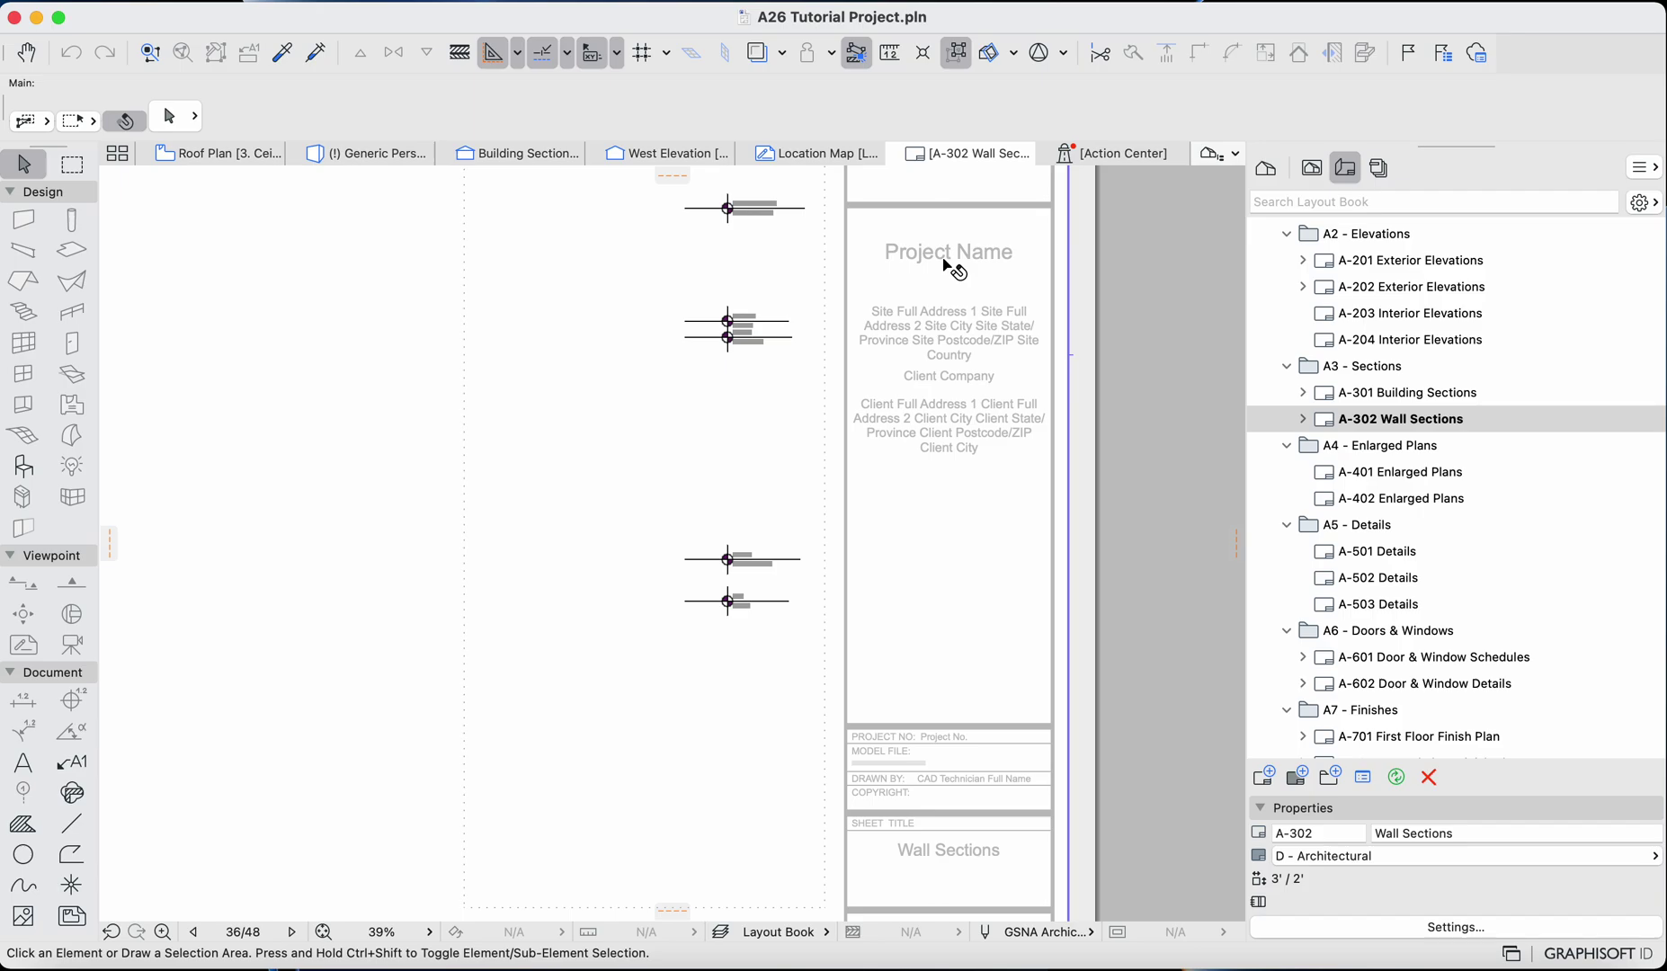
scroll(944, 267, "down", 5)
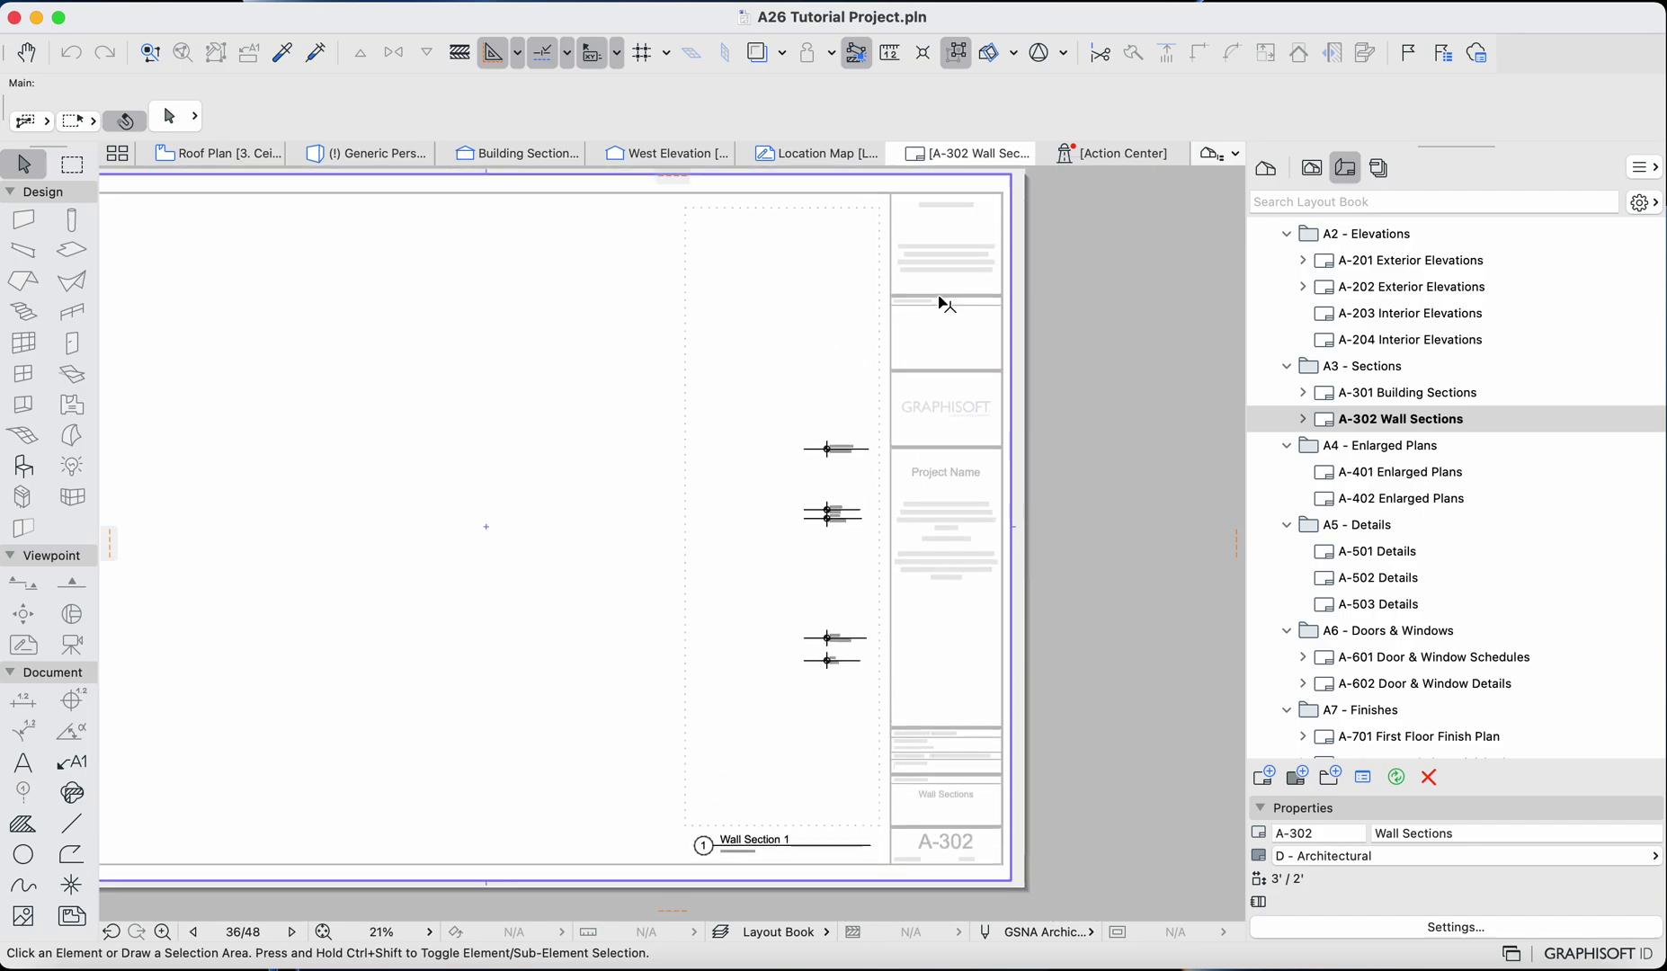
scroll(943, 270, "up", 5)
scroll(947, 243, "down", 3)
scroll(957, 487, "down", 5)
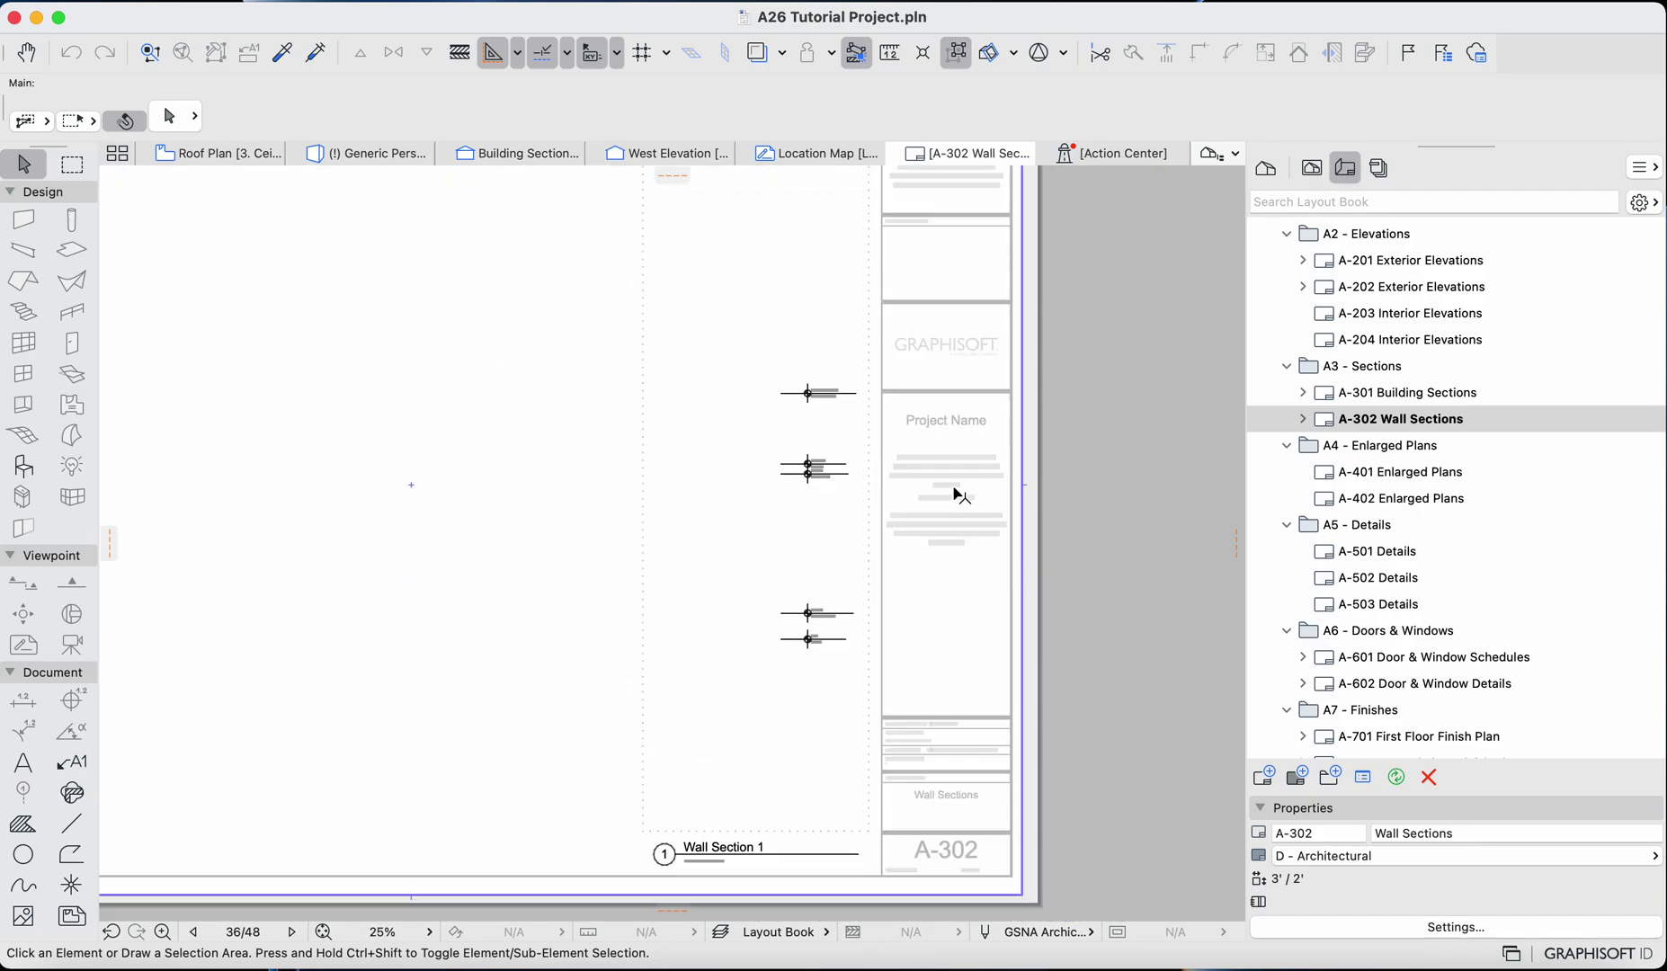
scroll(960, 598, "up", 4)
scroll(961, 604, "down", 3)
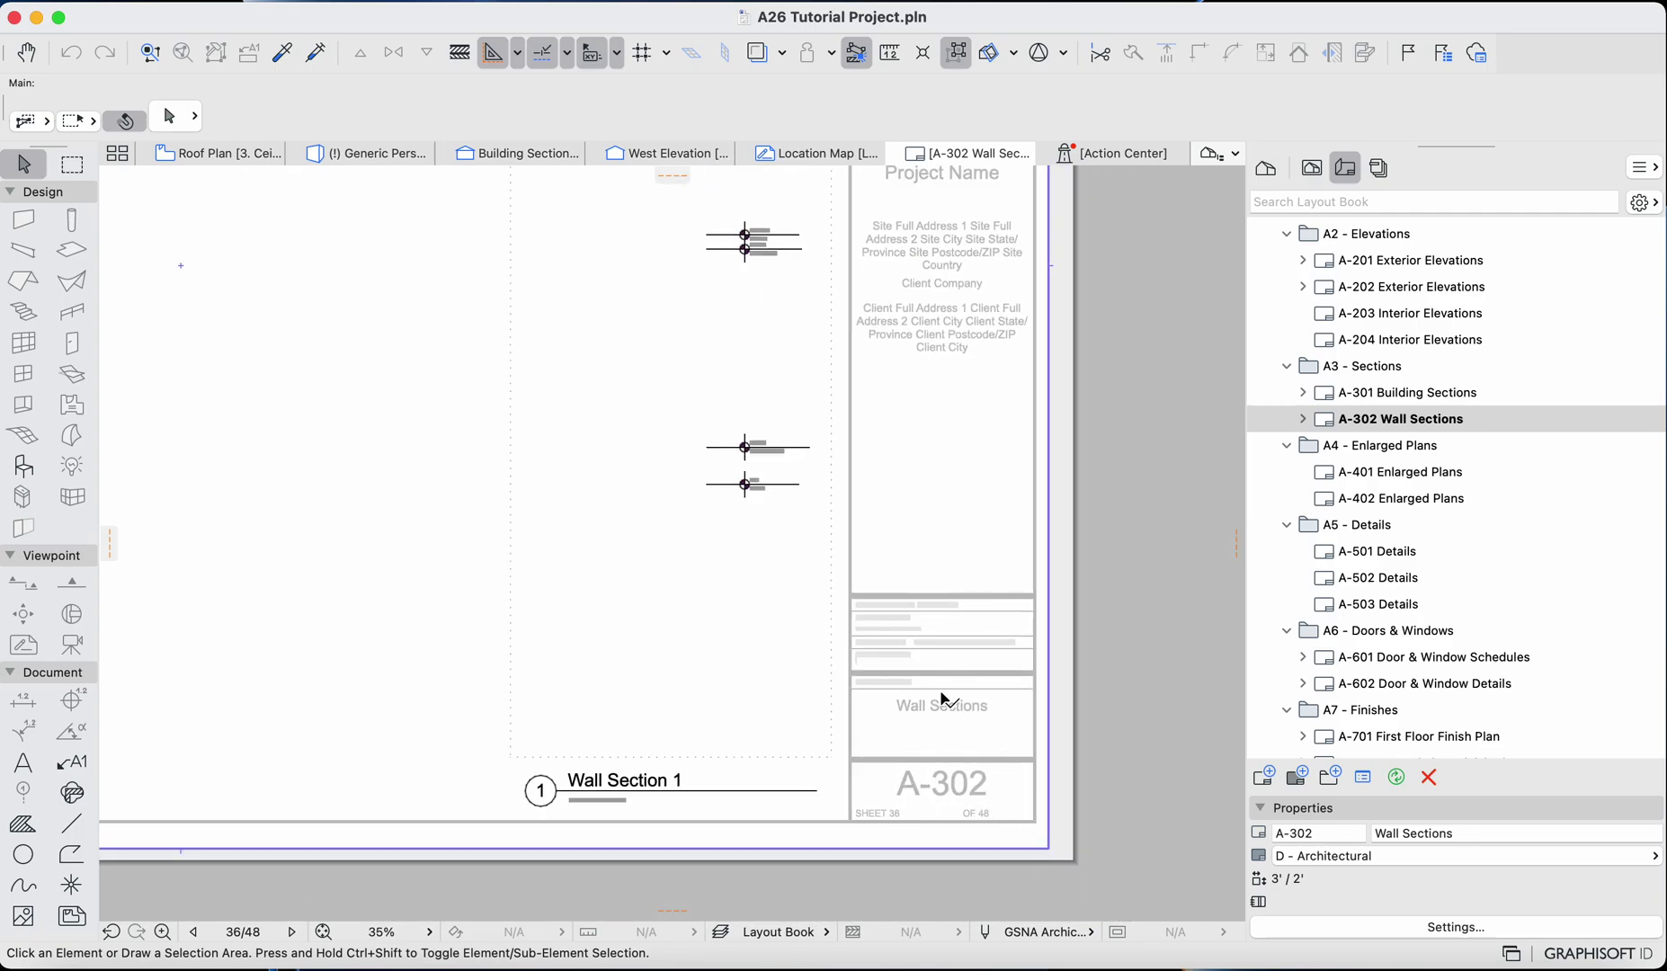
scroll(941, 696, "up", 4)
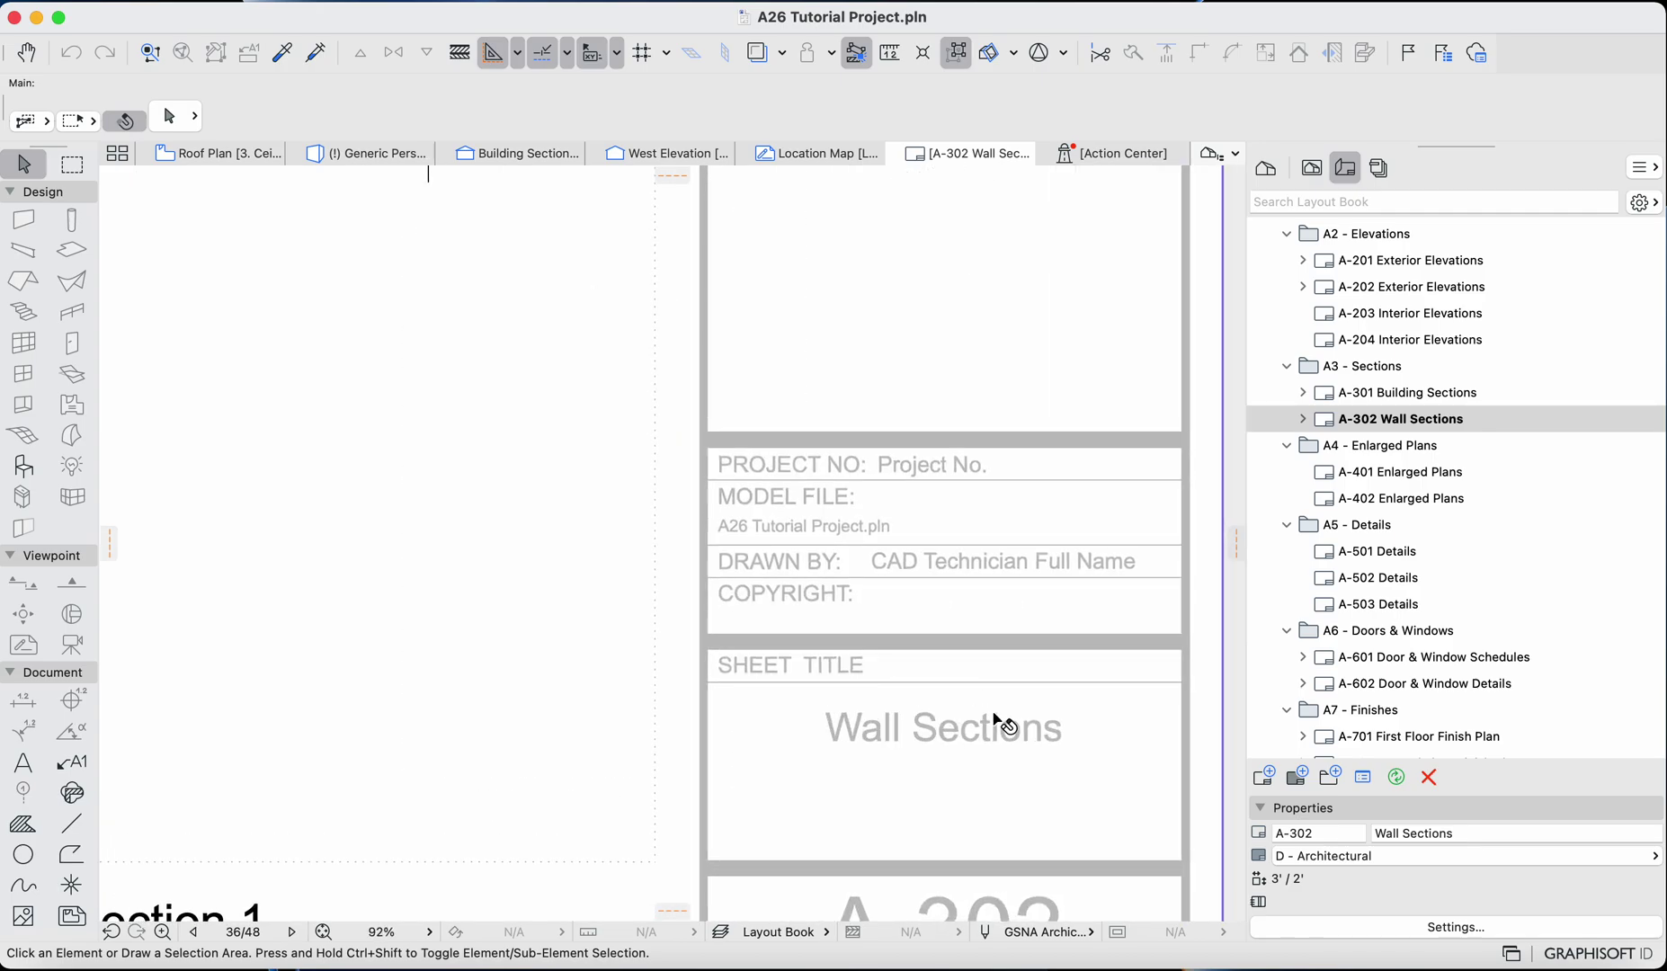
scroll(886, 644, "down", 6)
scroll(912, 473, "down", 2)
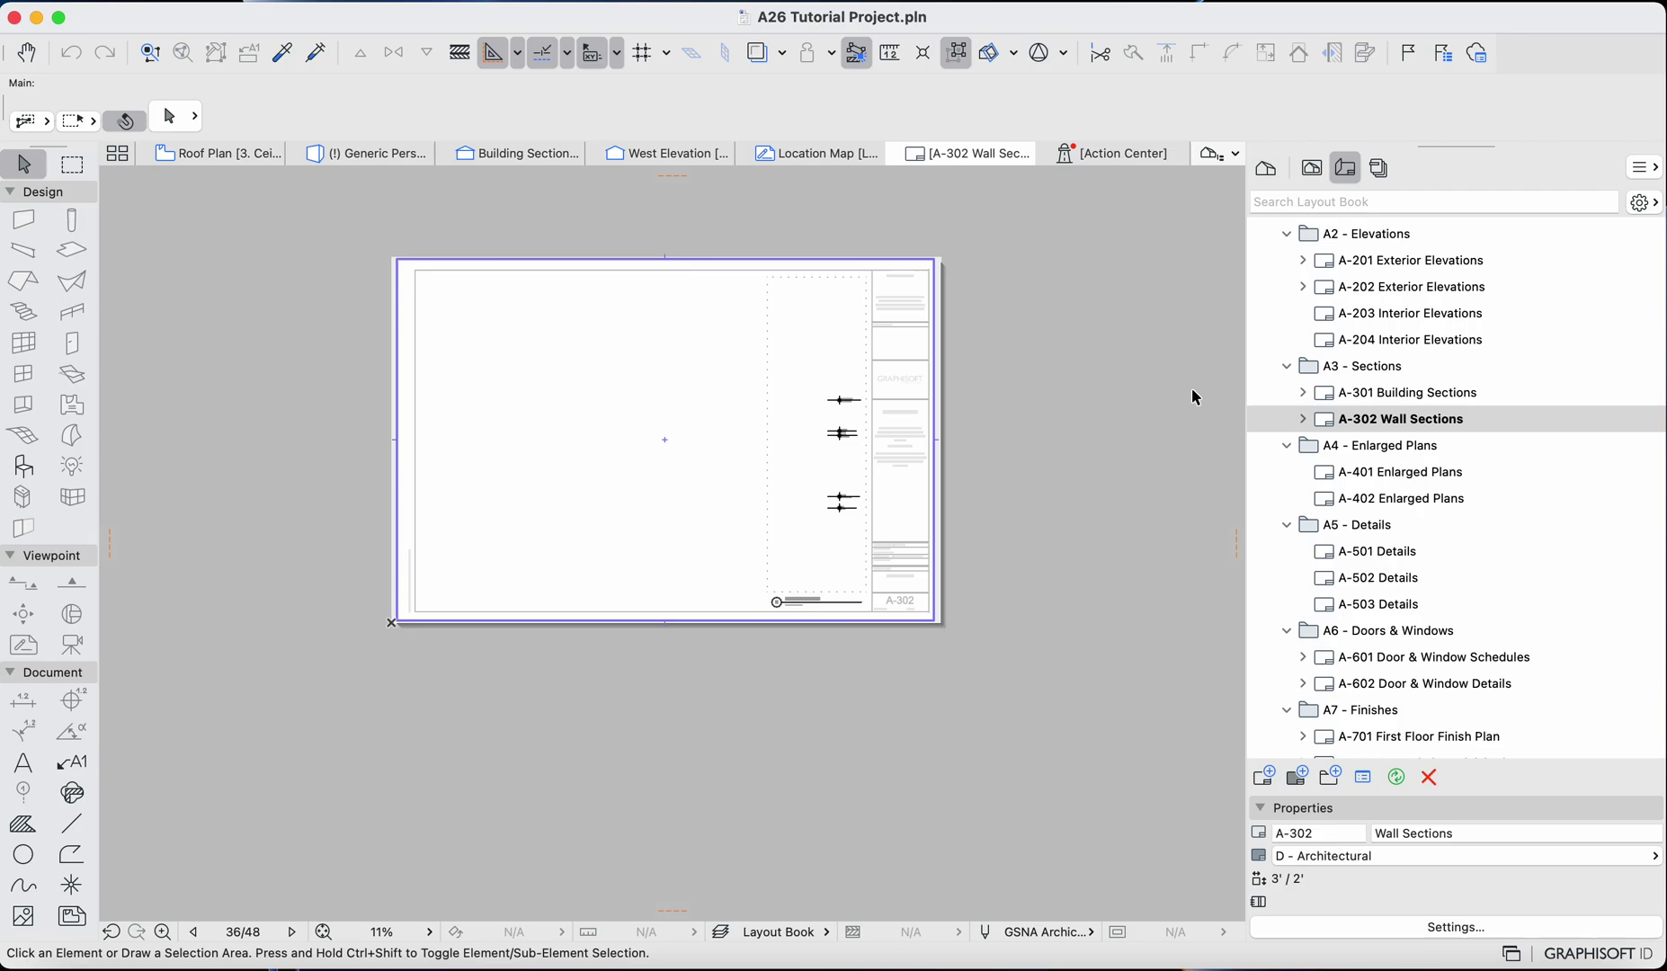
scroll(913, 385, "up", 1)
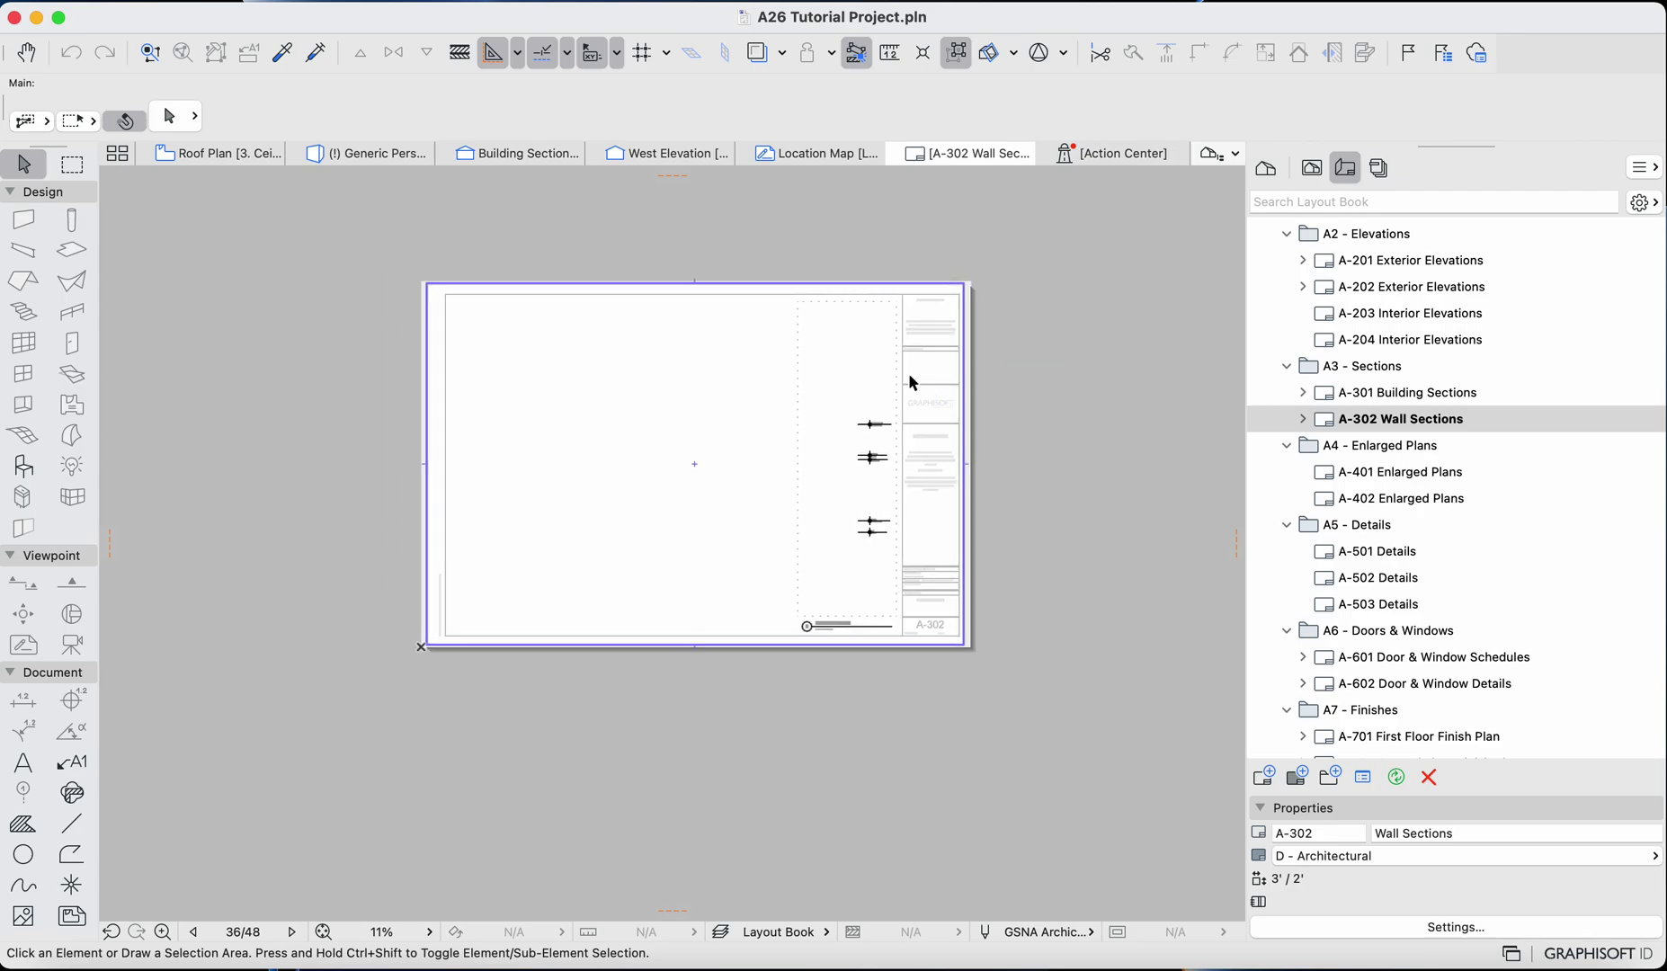
scroll(975, 297, "up", 5)
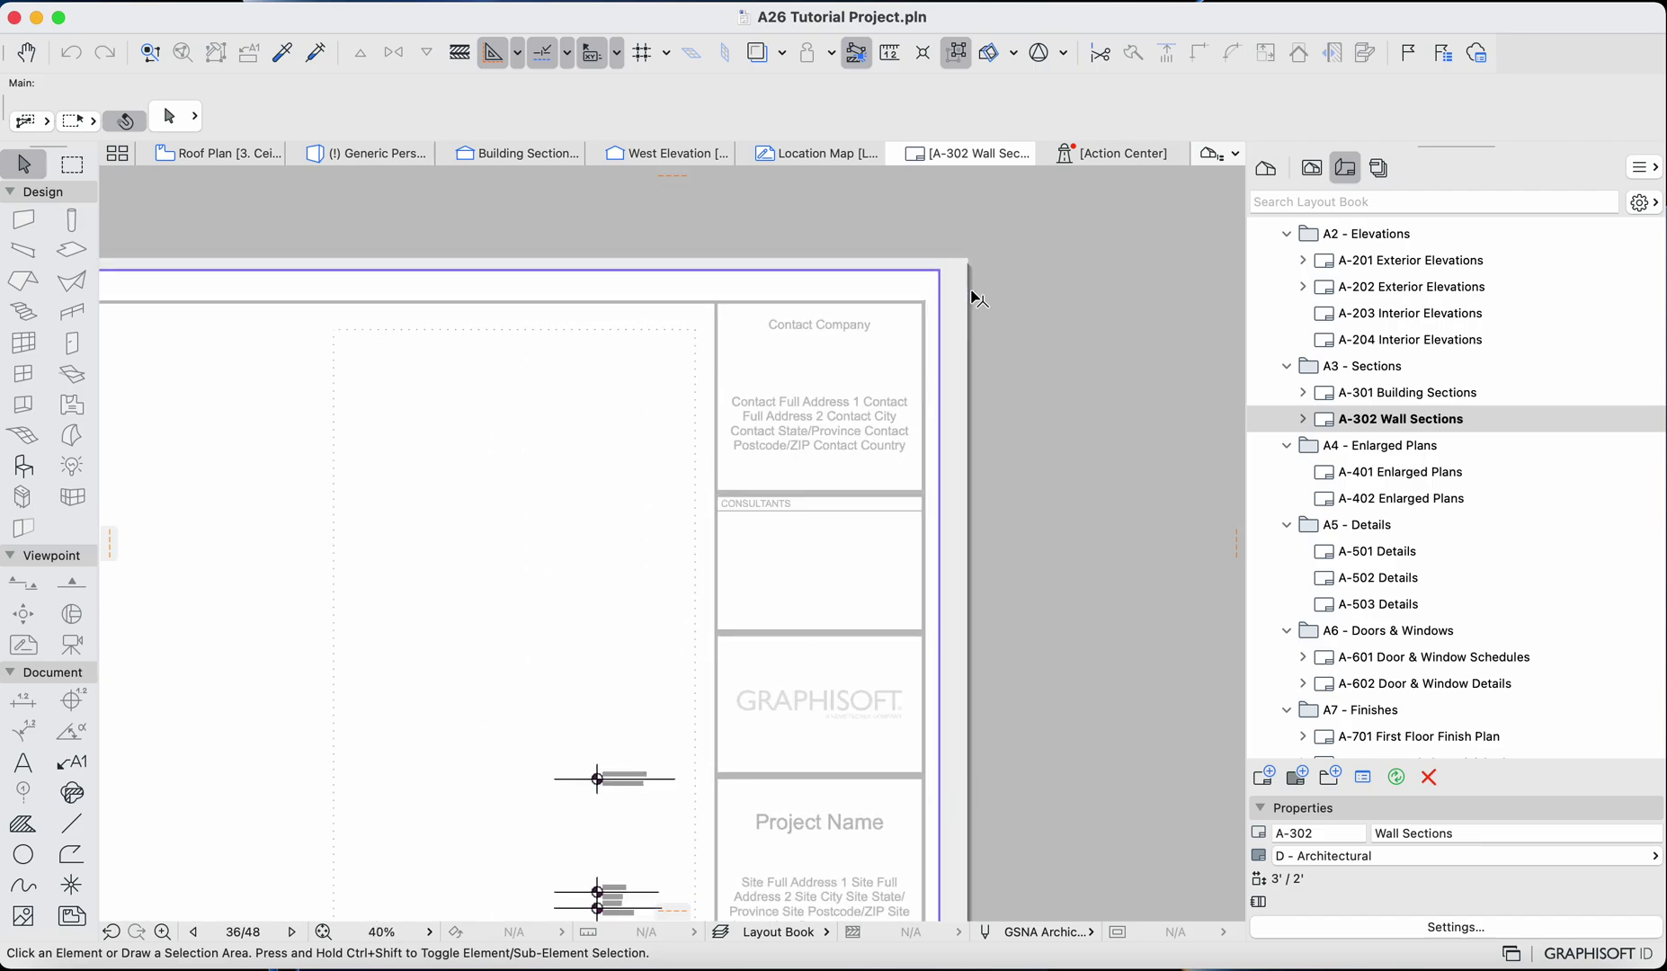
scroll(976, 296, "down", 3)
scroll(778, 317, "down", 2)
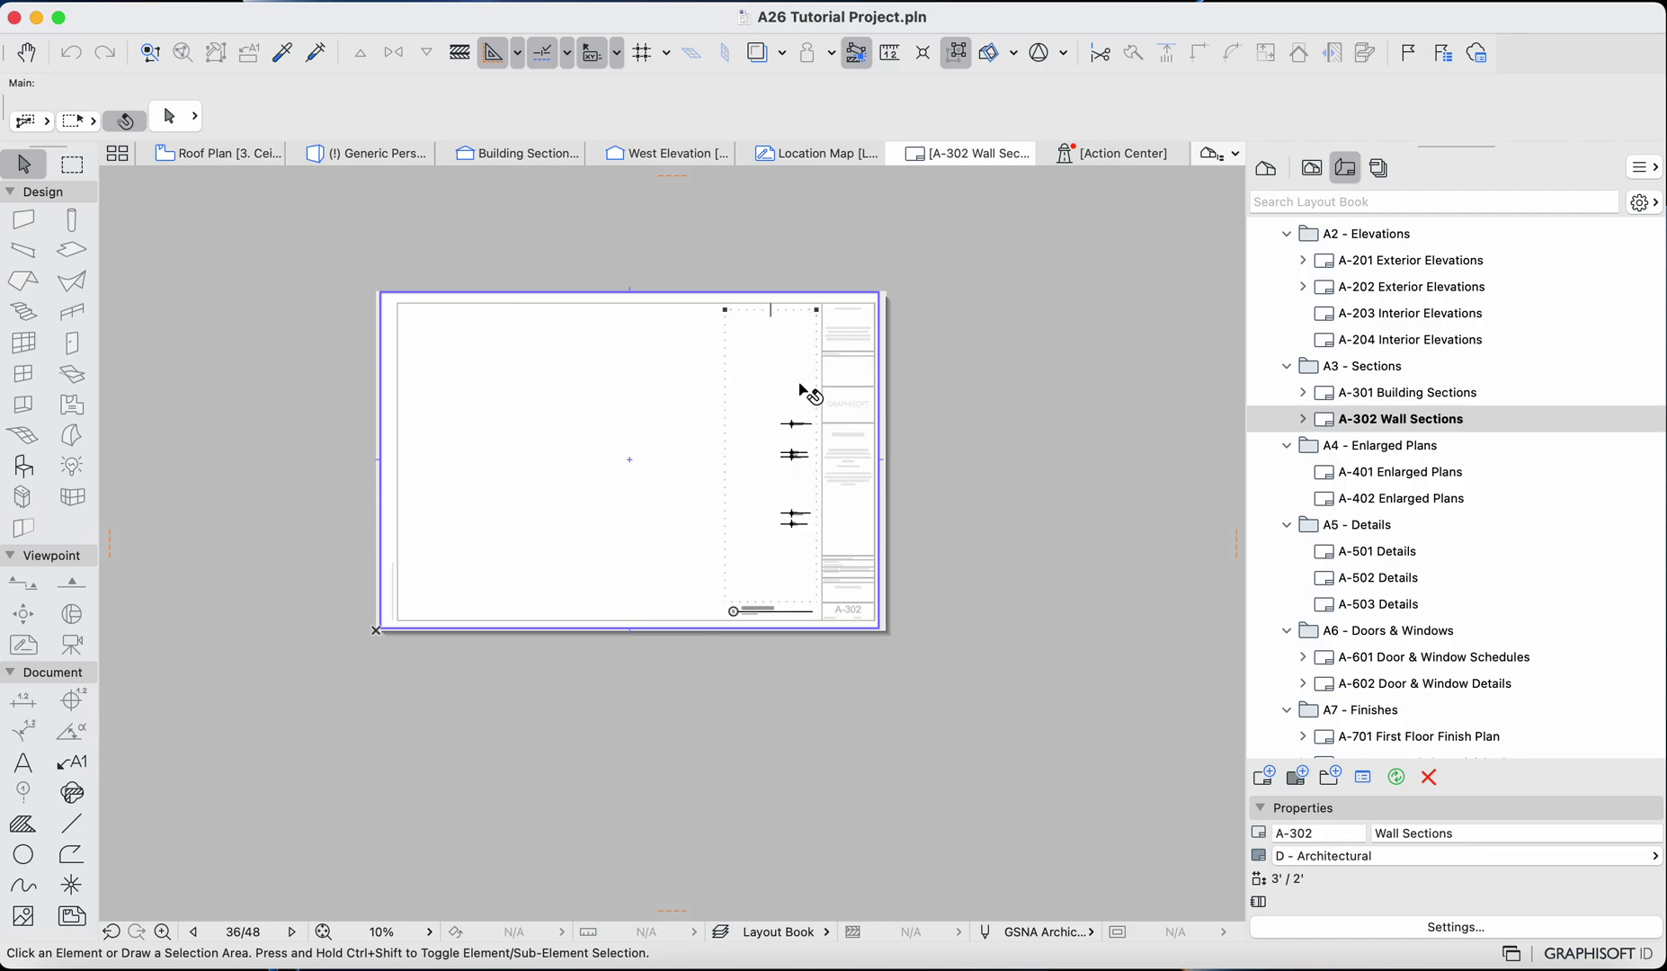
scroll(791, 388, "down", 1)
left_click_drag(1060, 393, 948, 343)
scroll(867, 342, "up", 2)
scroll(863, 342, "up", 3)
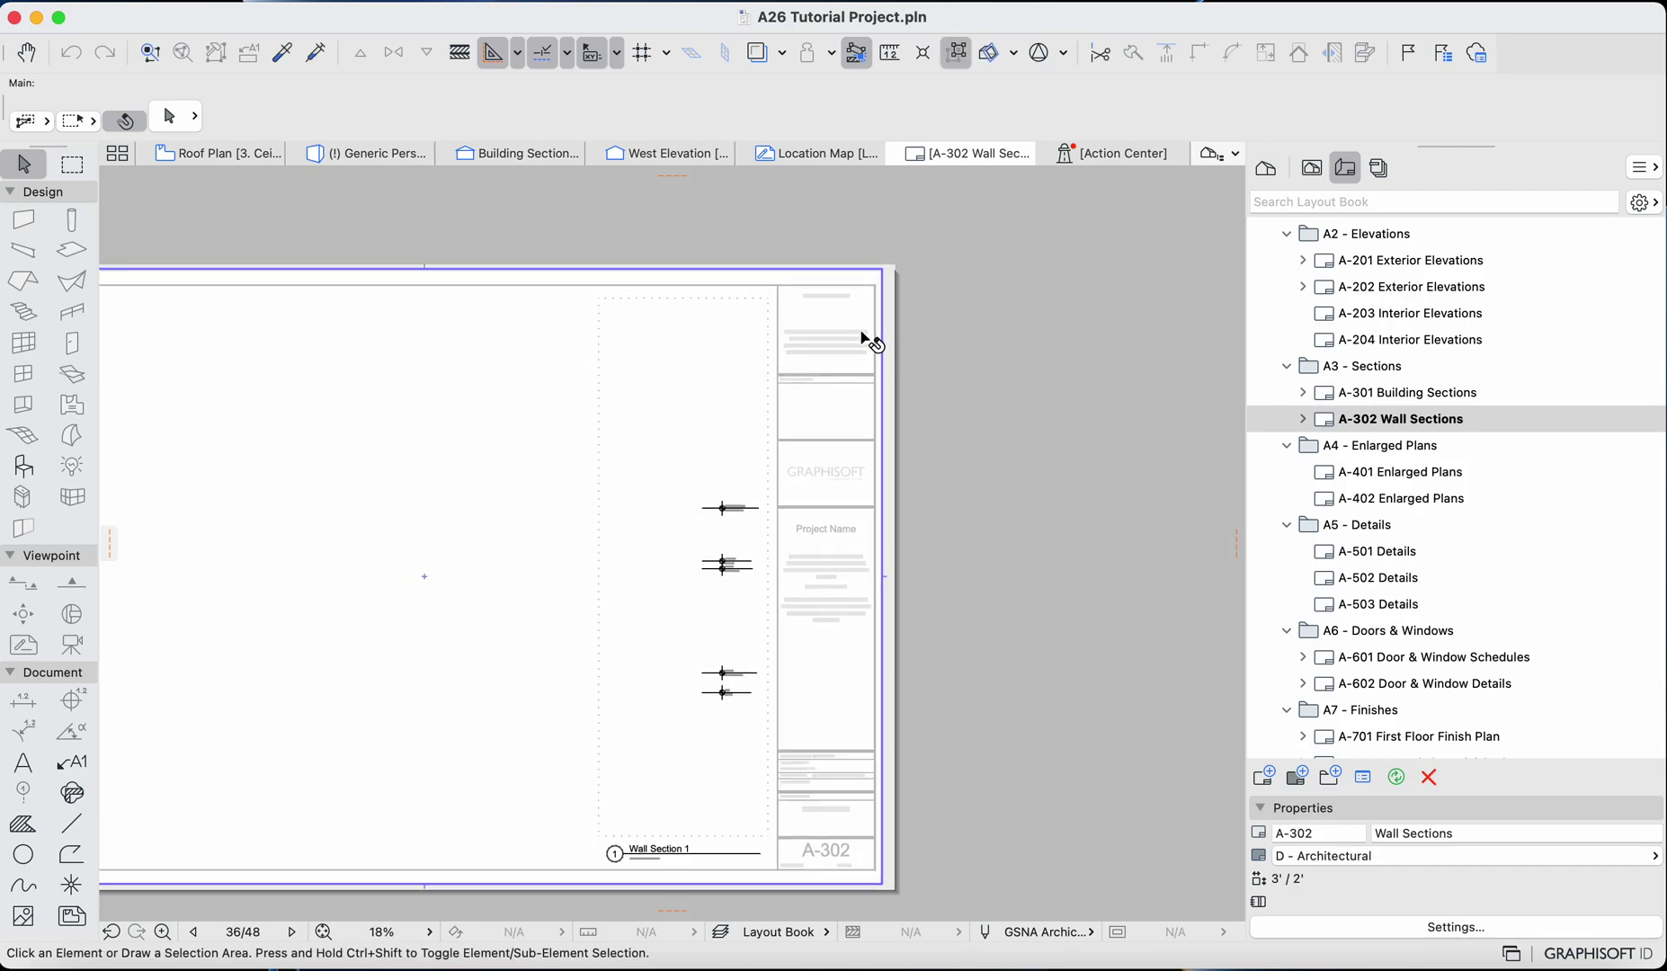
scroll(989, 575, "down", 2)
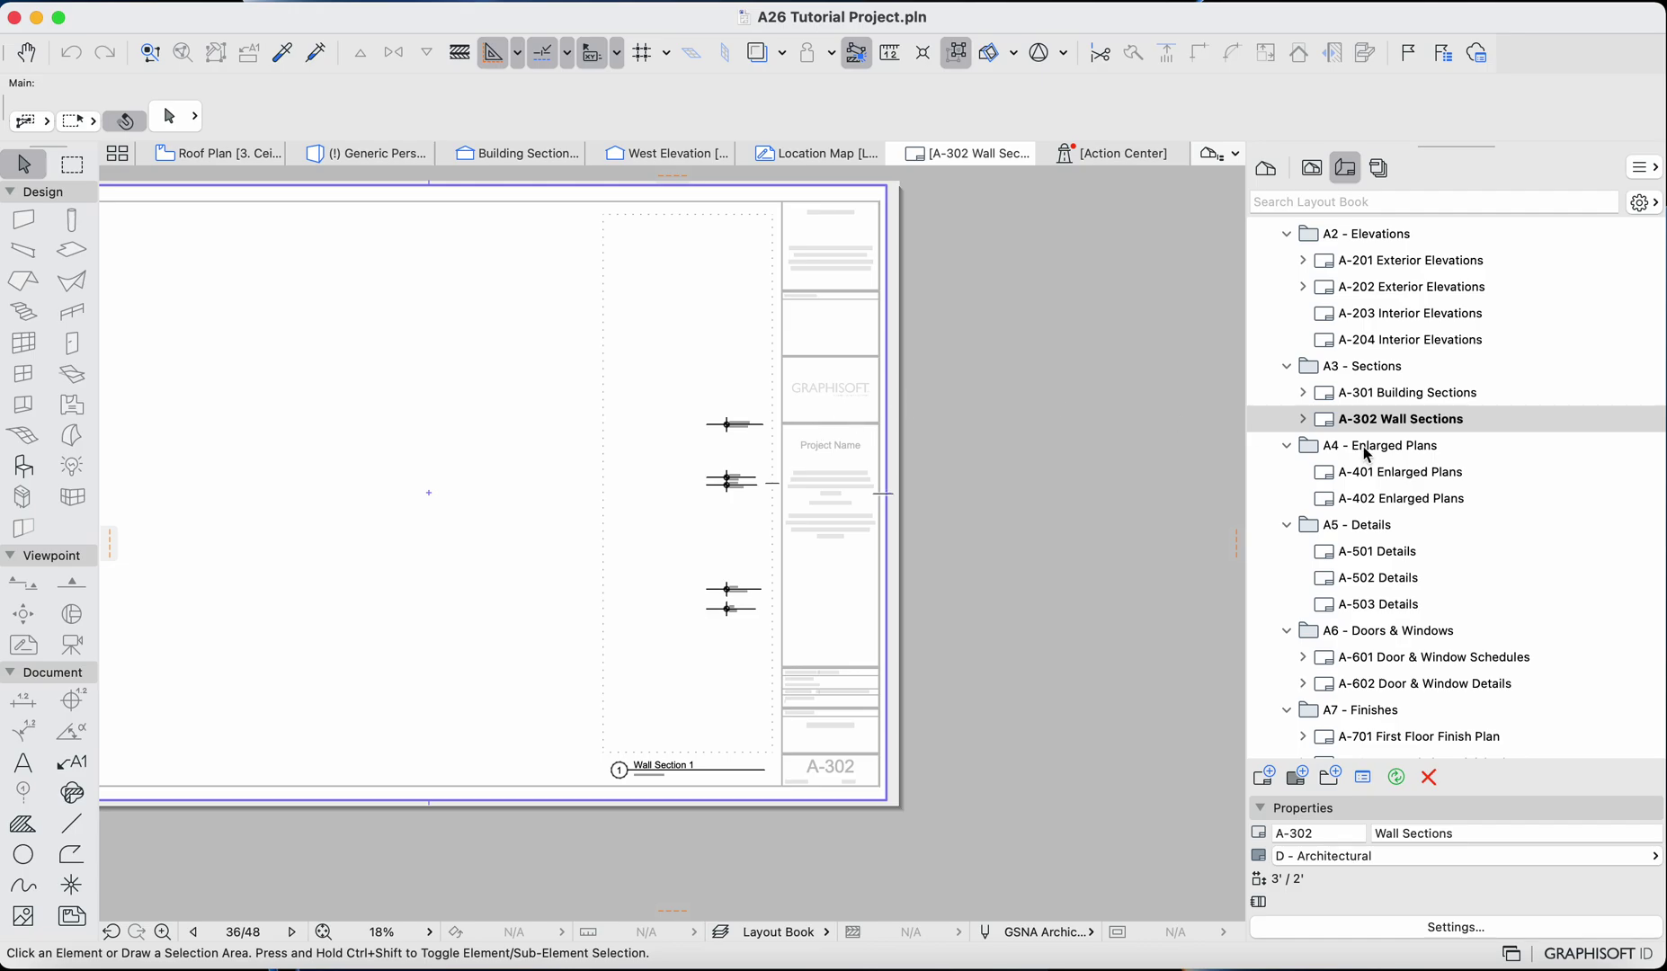
Step: Step through A-301 and A-204 to reach the A-202 Exterior Elevations layout
left_click(1357, 393)
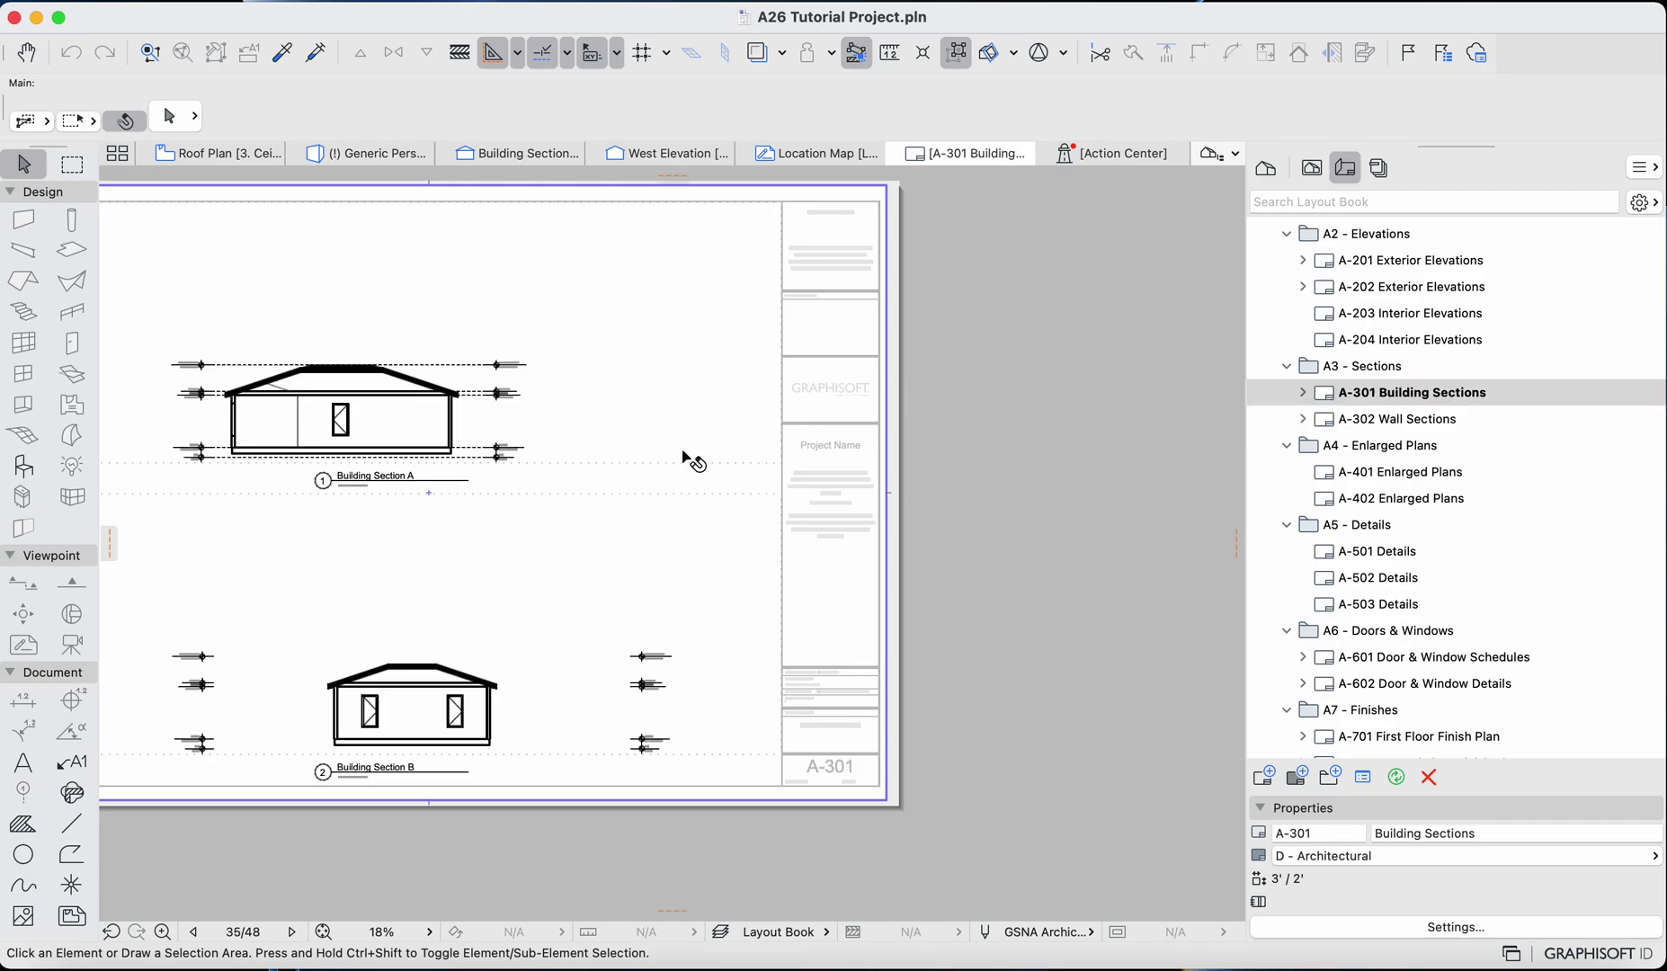
scroll(688, 461, "left", 2)
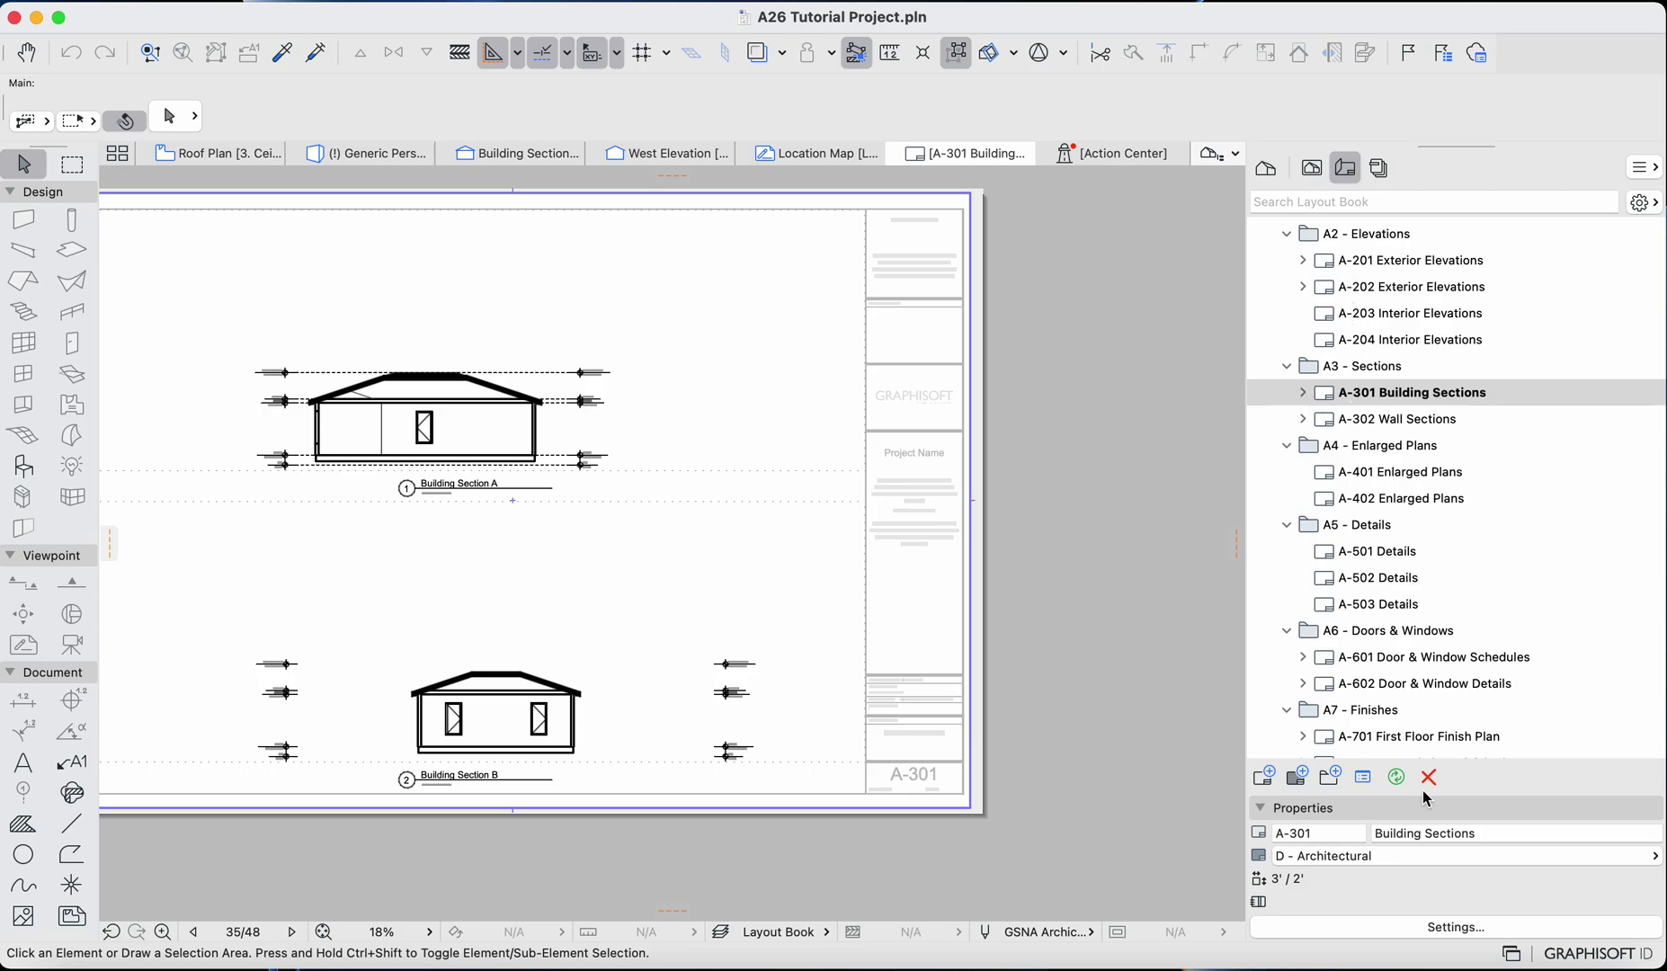
left_click(1355, 336)
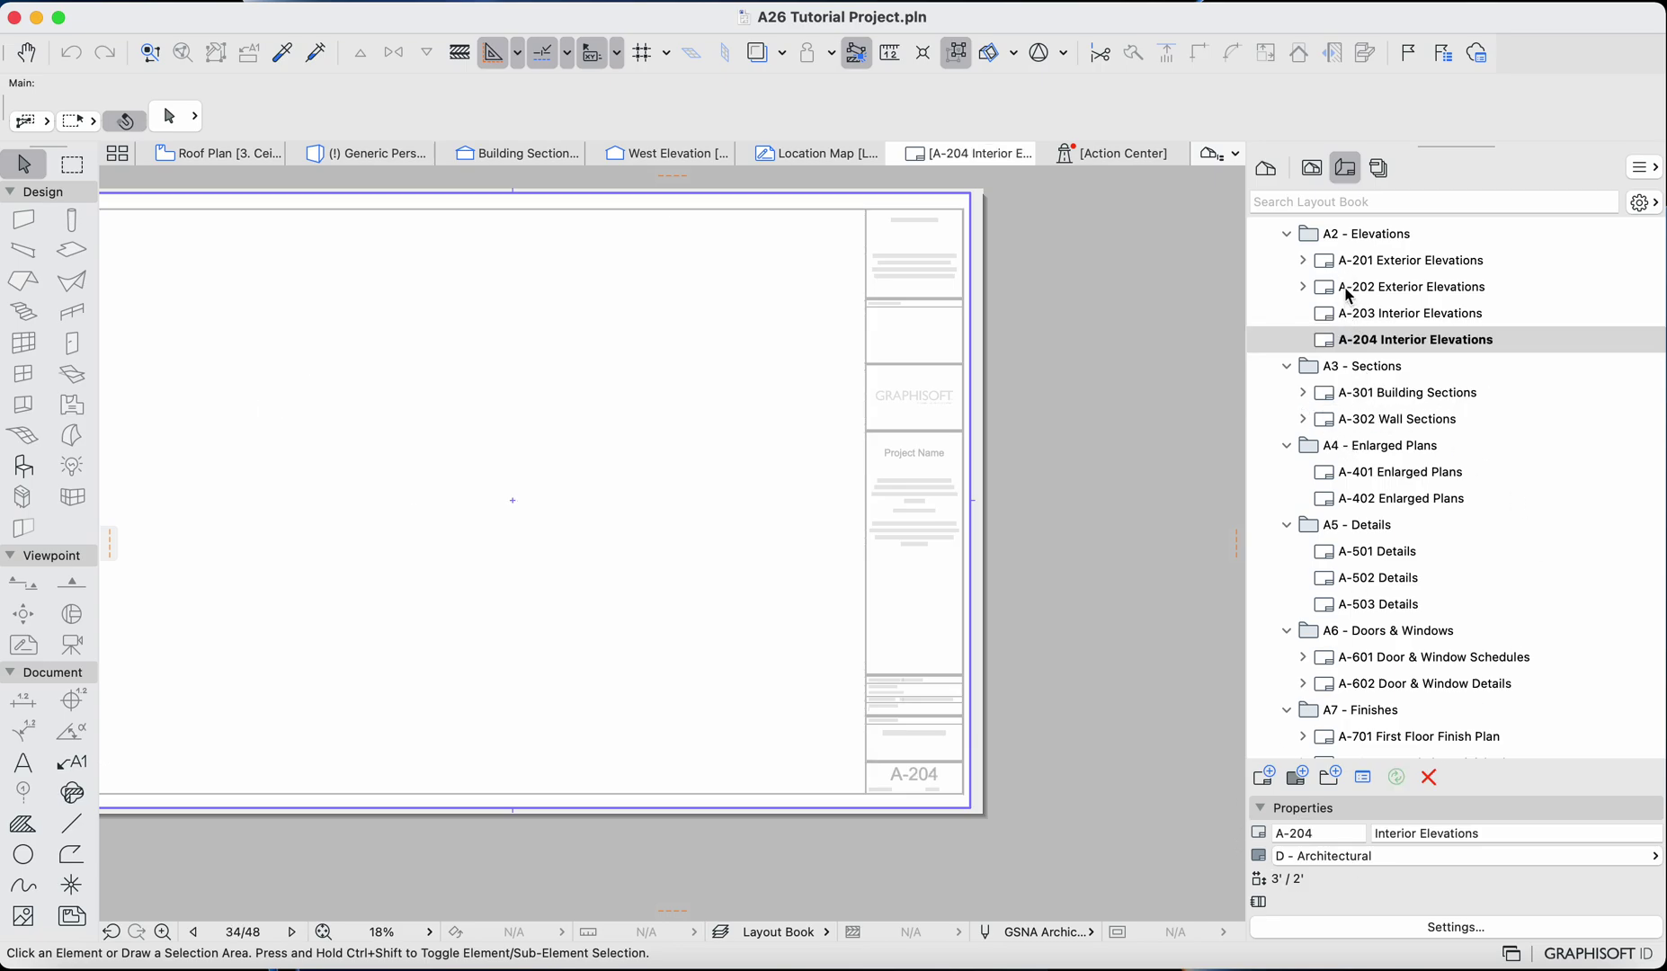
left_click(1350, 288)
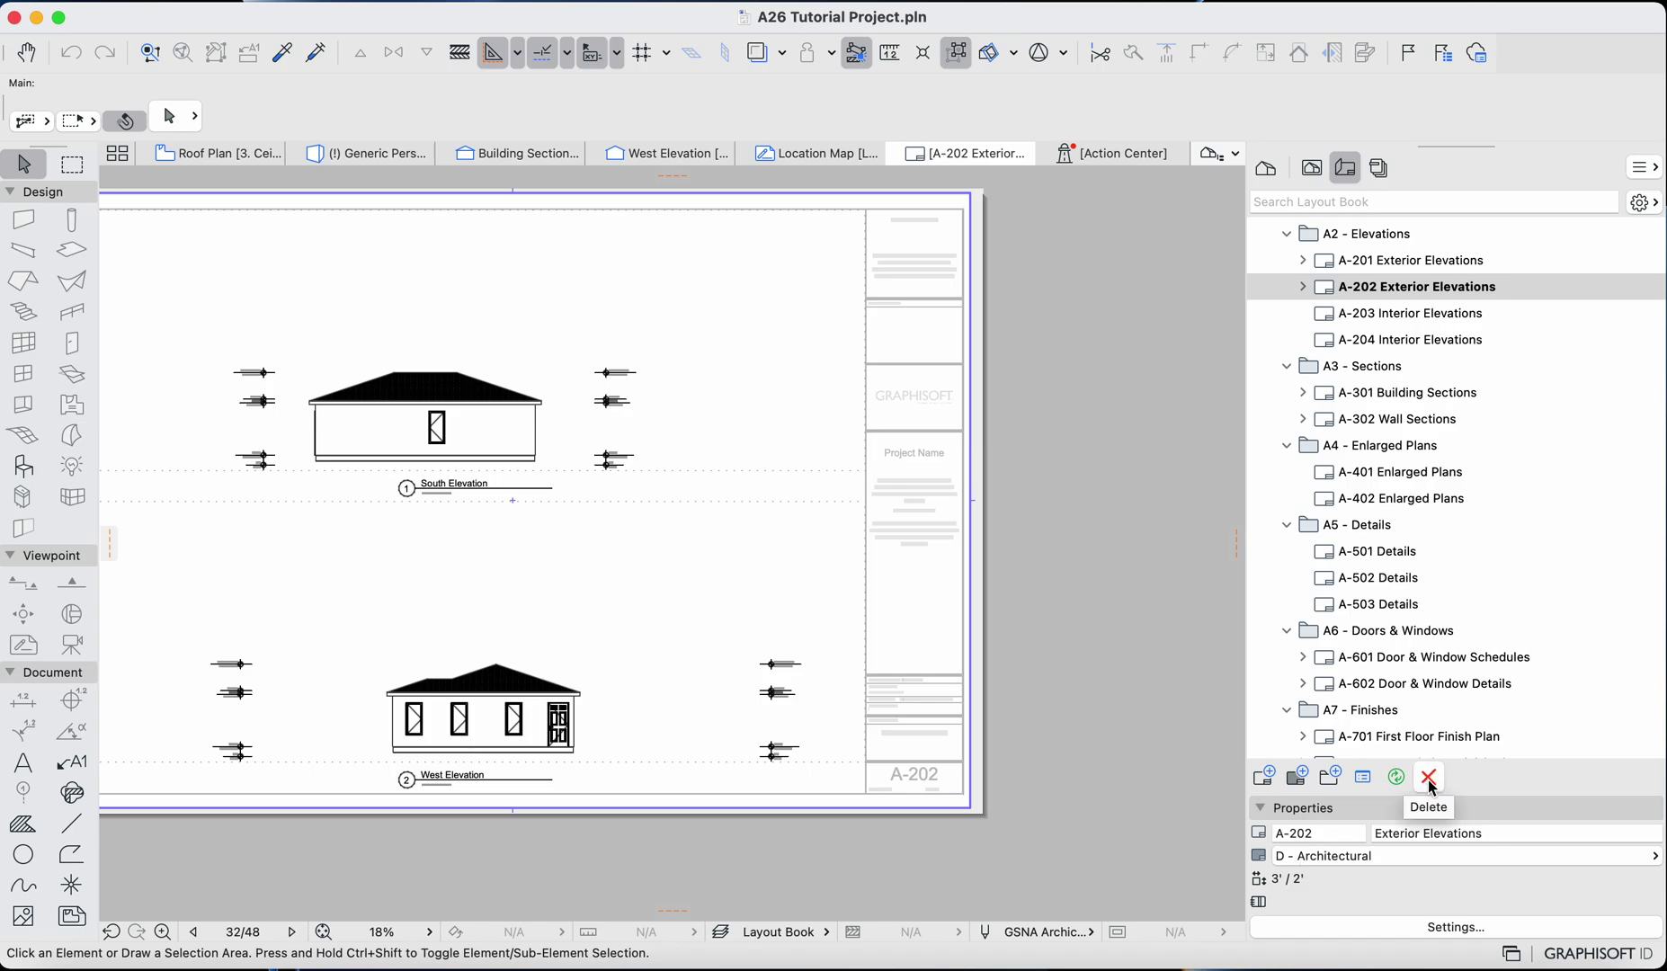
left_click(1458, 291)
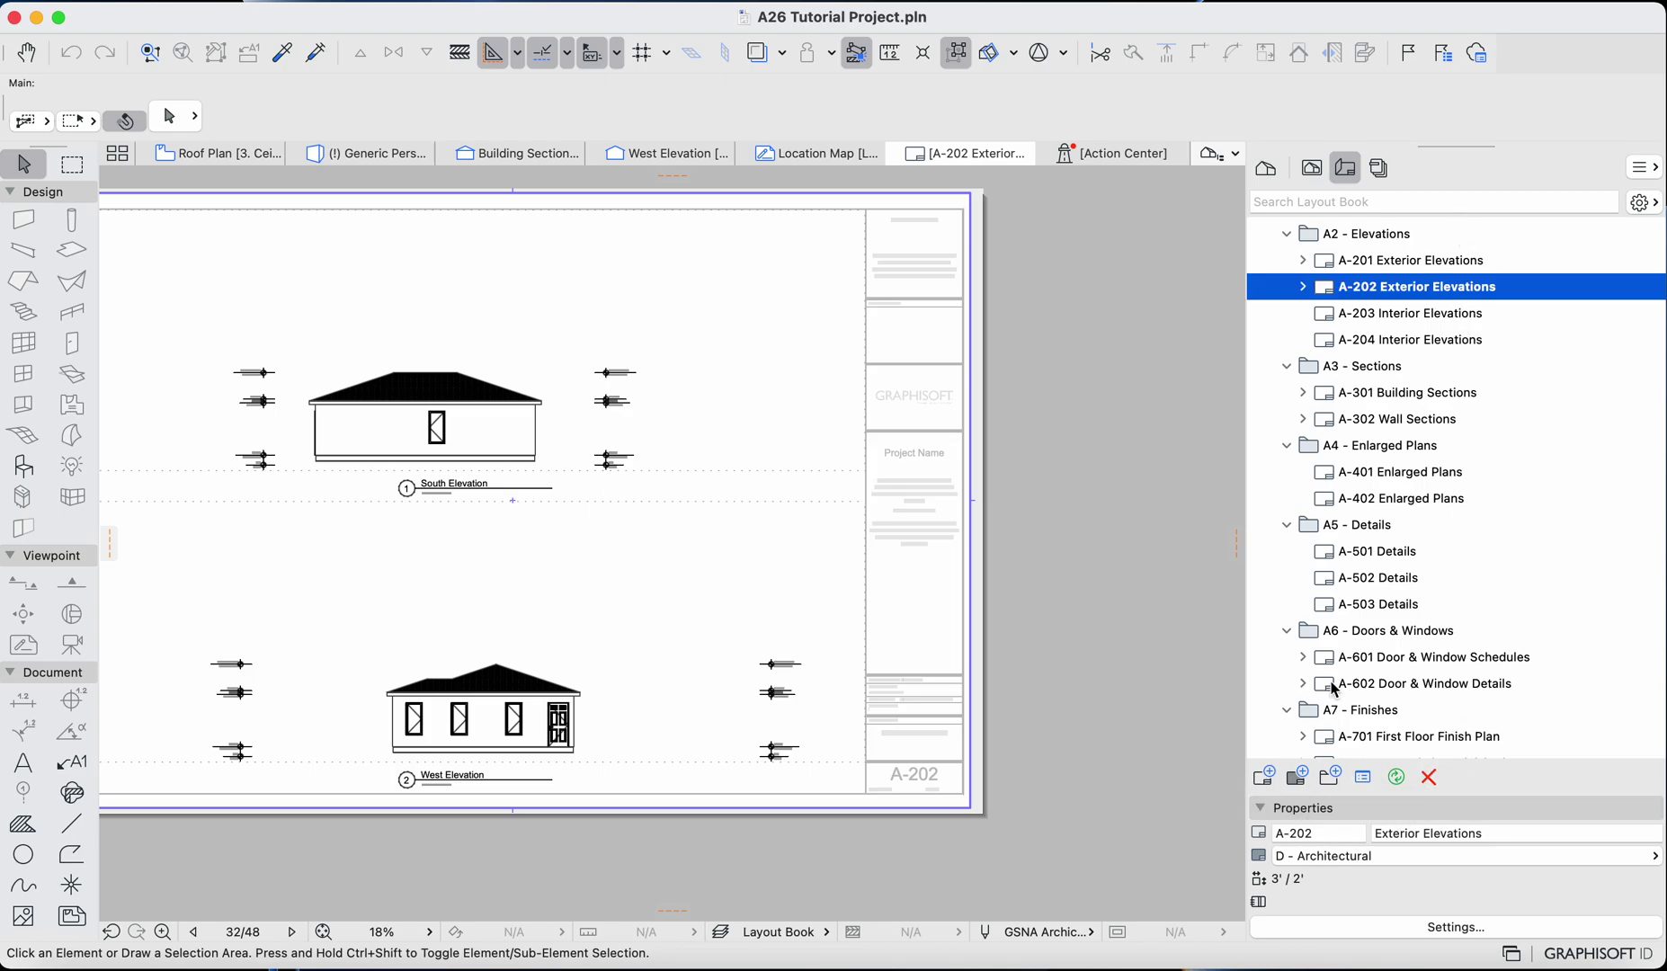
scroll(903, 361, "up", 3)
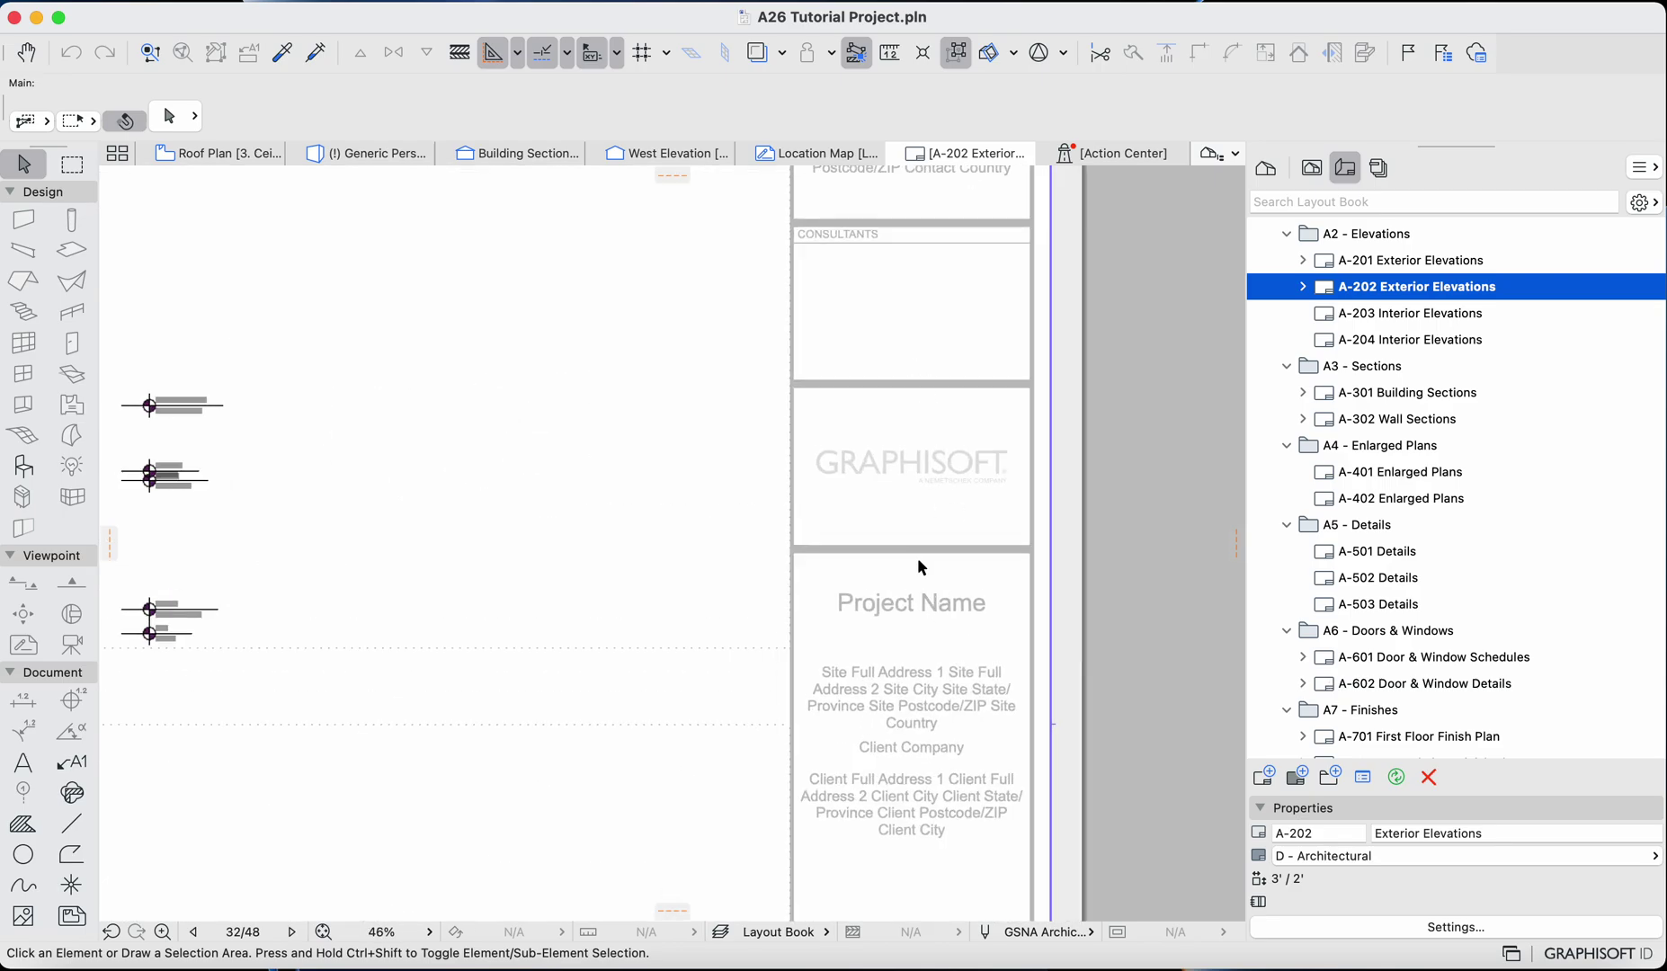
scroll(957, 585, "down", 2)
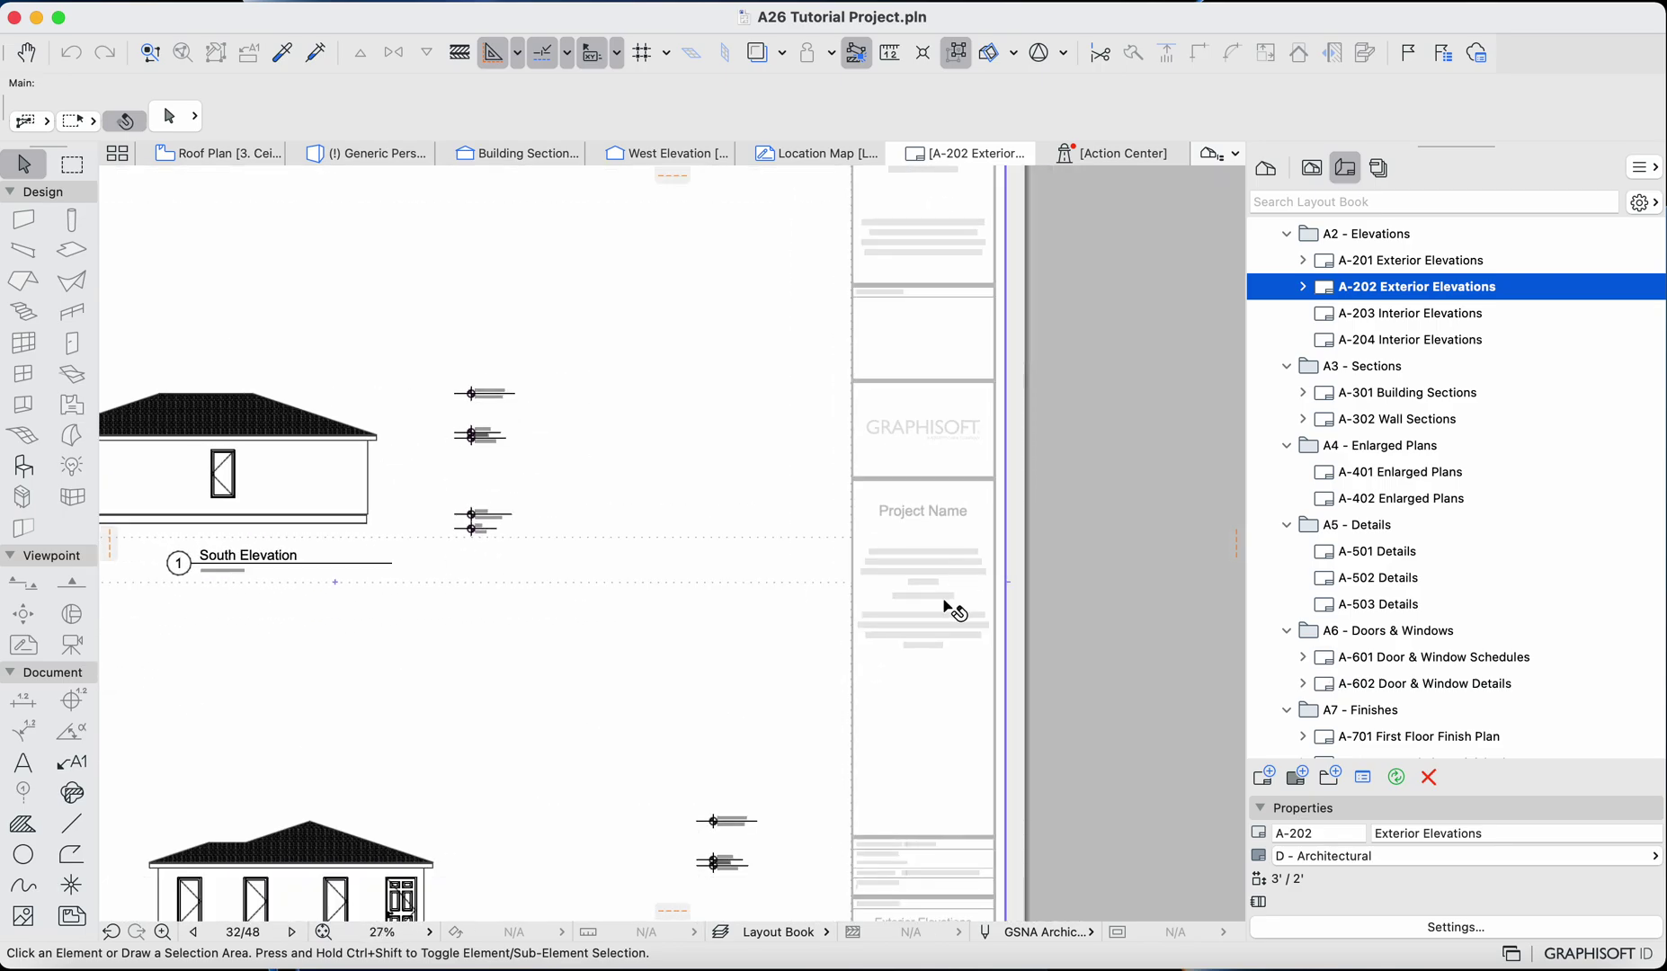
scroll(946, 616, "down", 5)
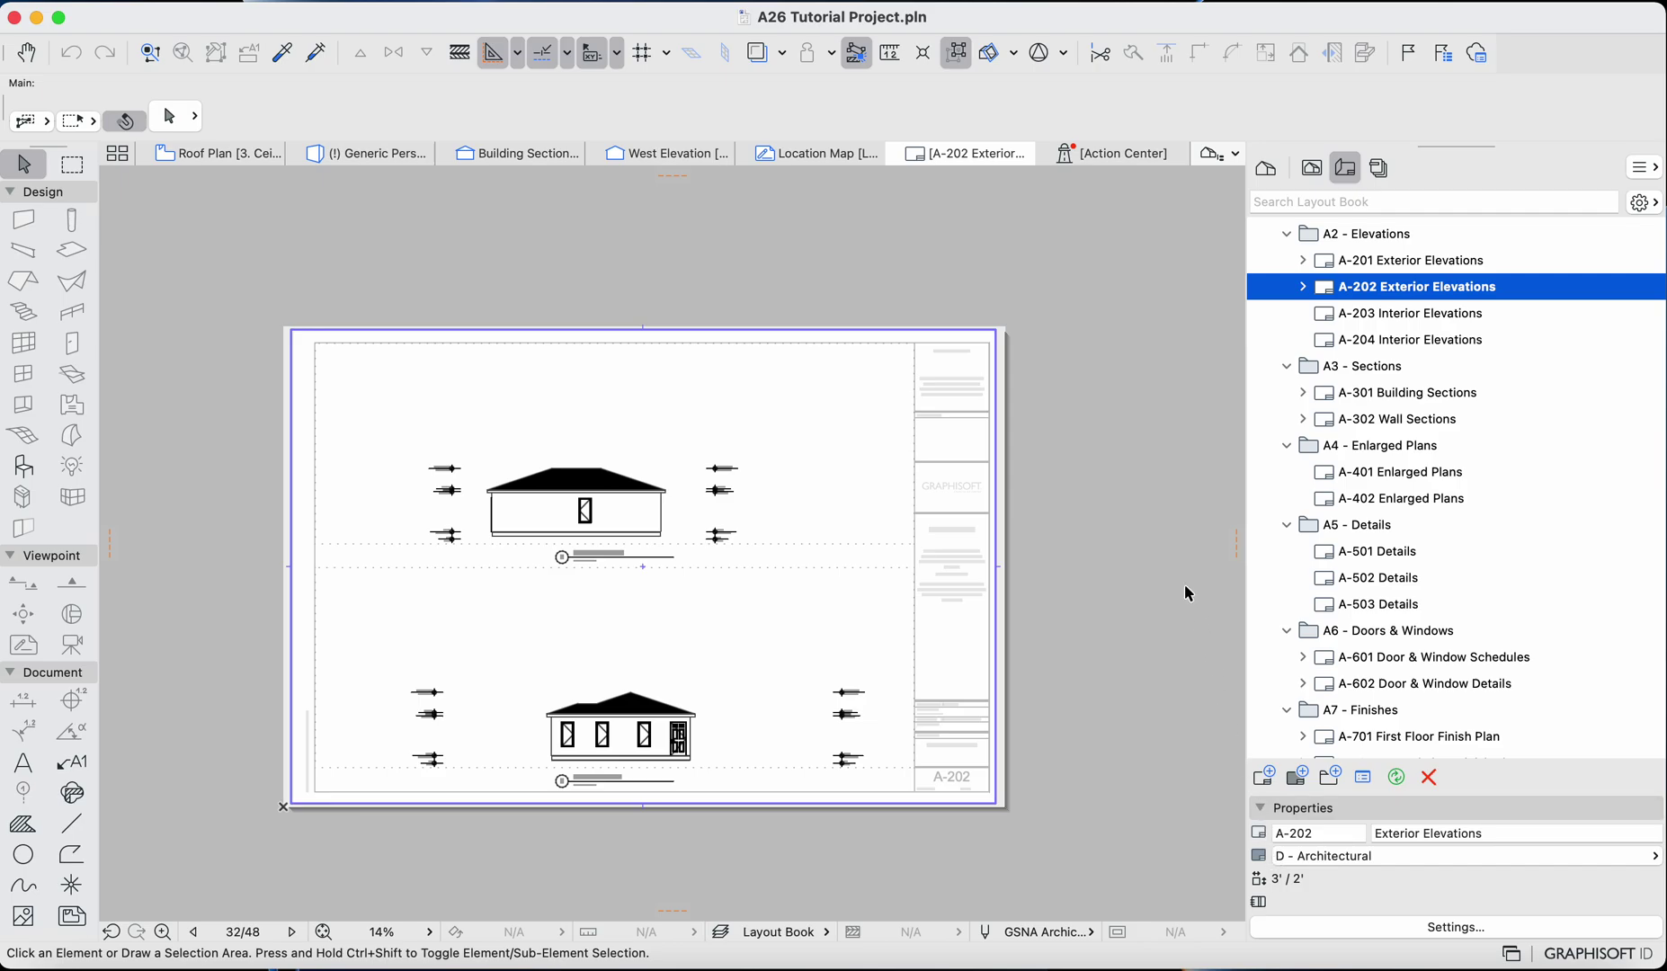
left_click(1333, 866)
left_click(1220, 861)
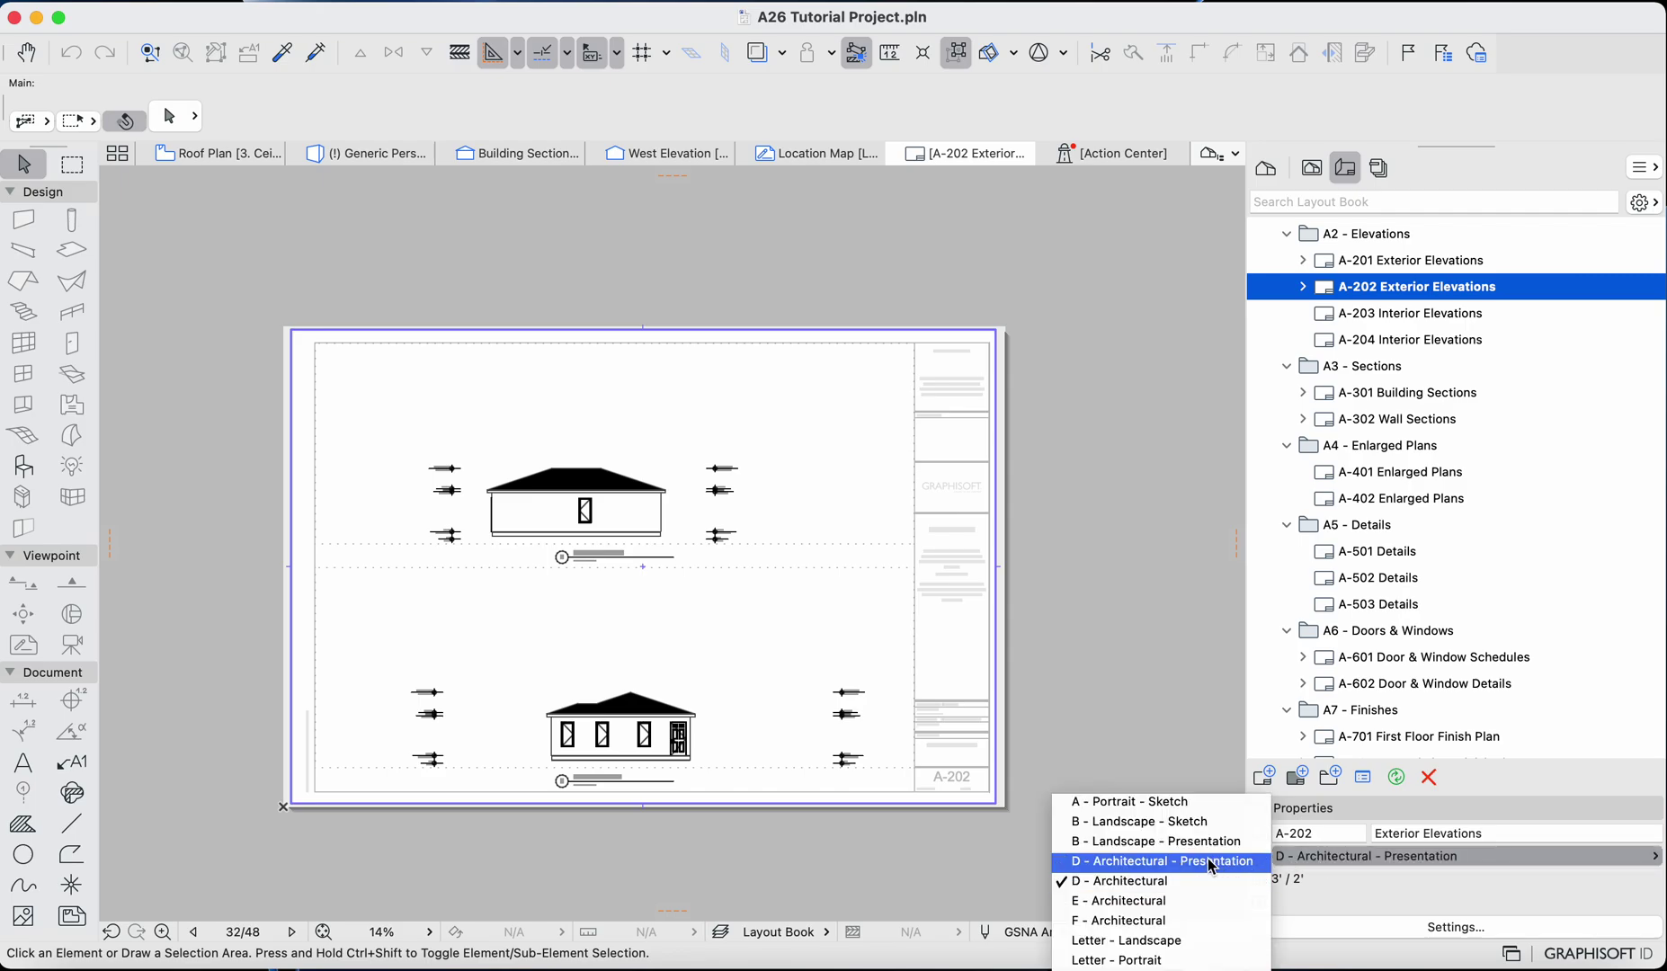
left_click(1204, 881)
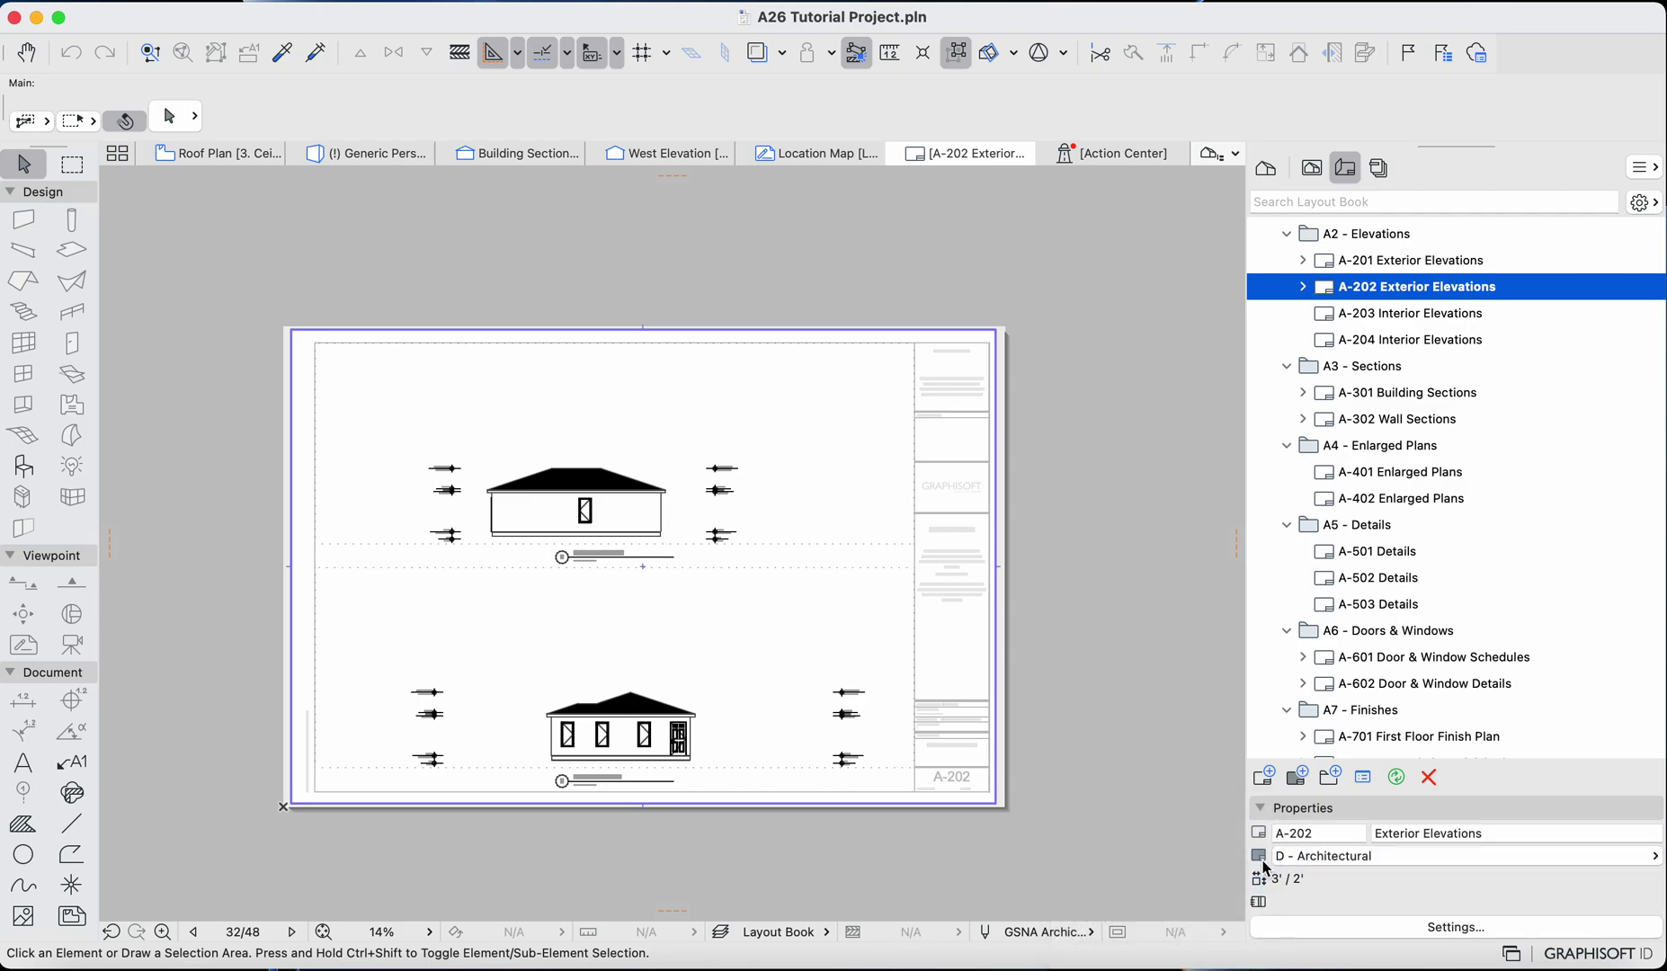
left_click(1335, 866)
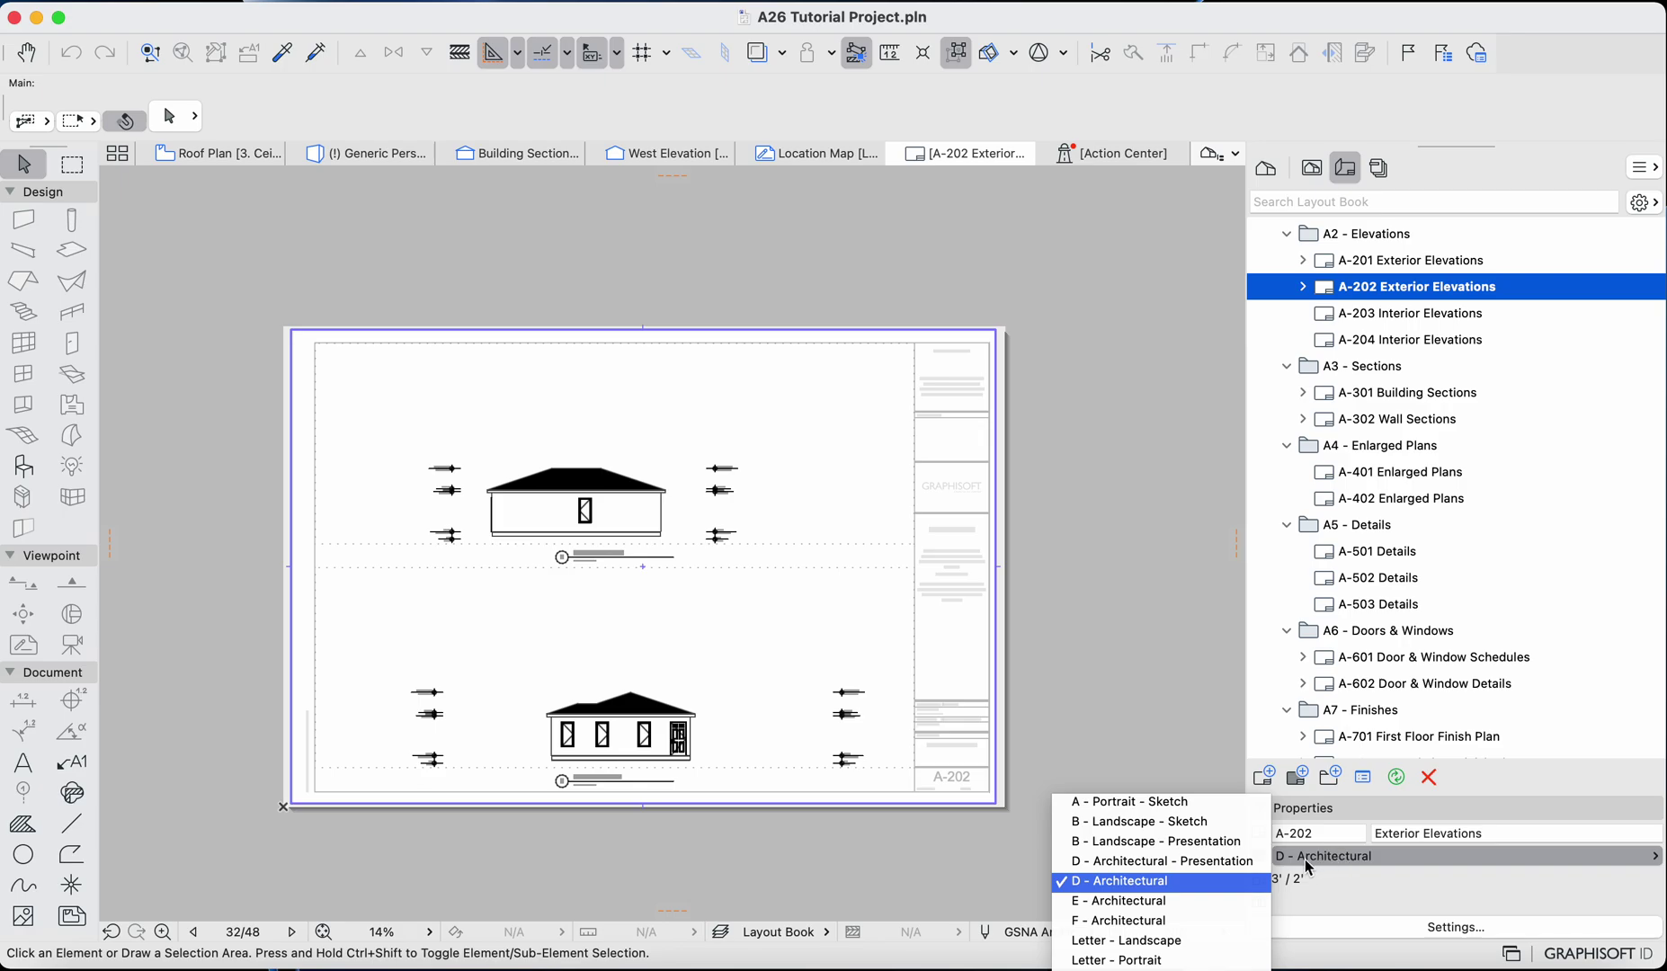
left_click(1296, 868)
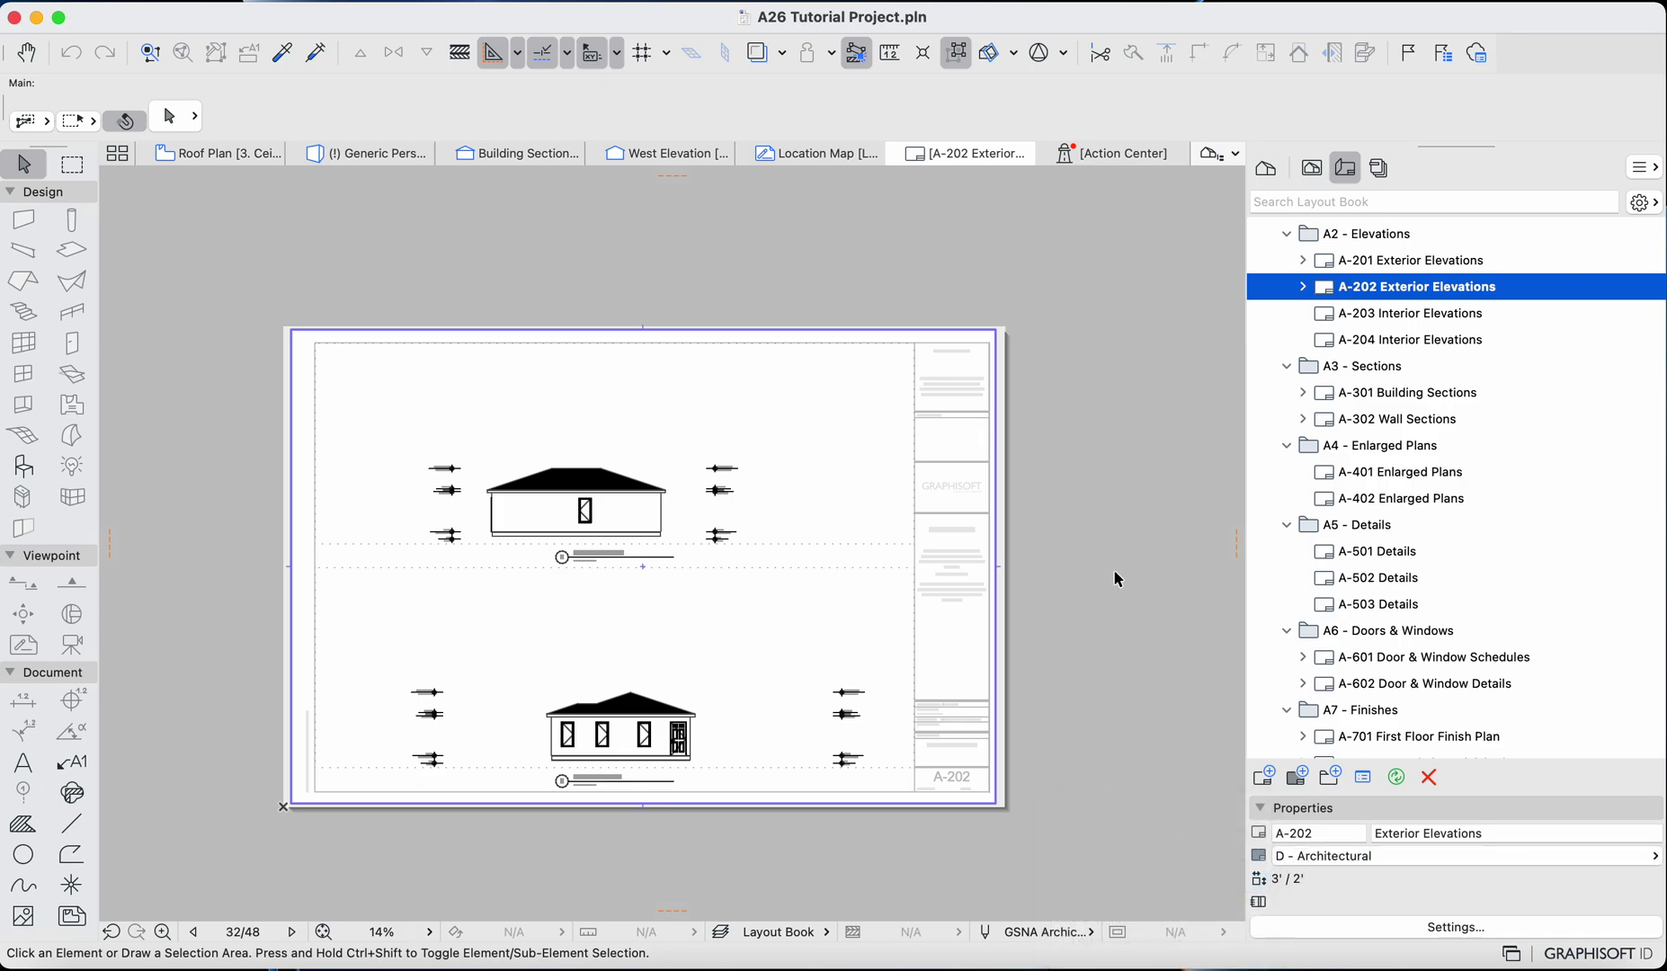
left_click(1341, 859)
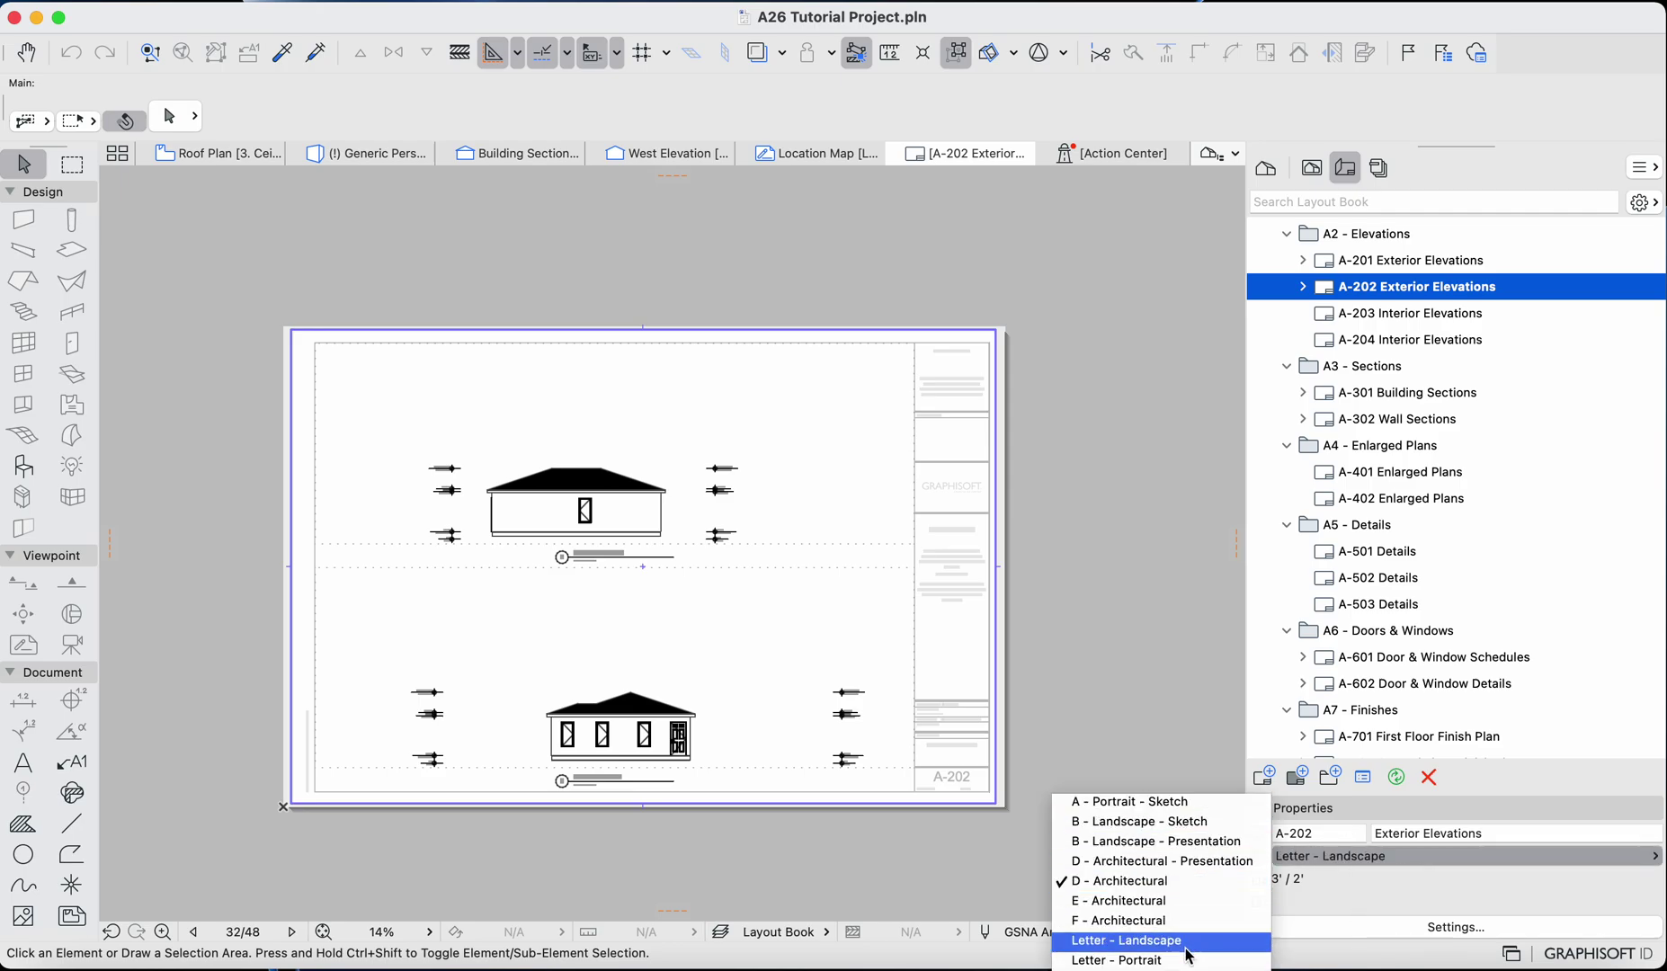
key("Up")
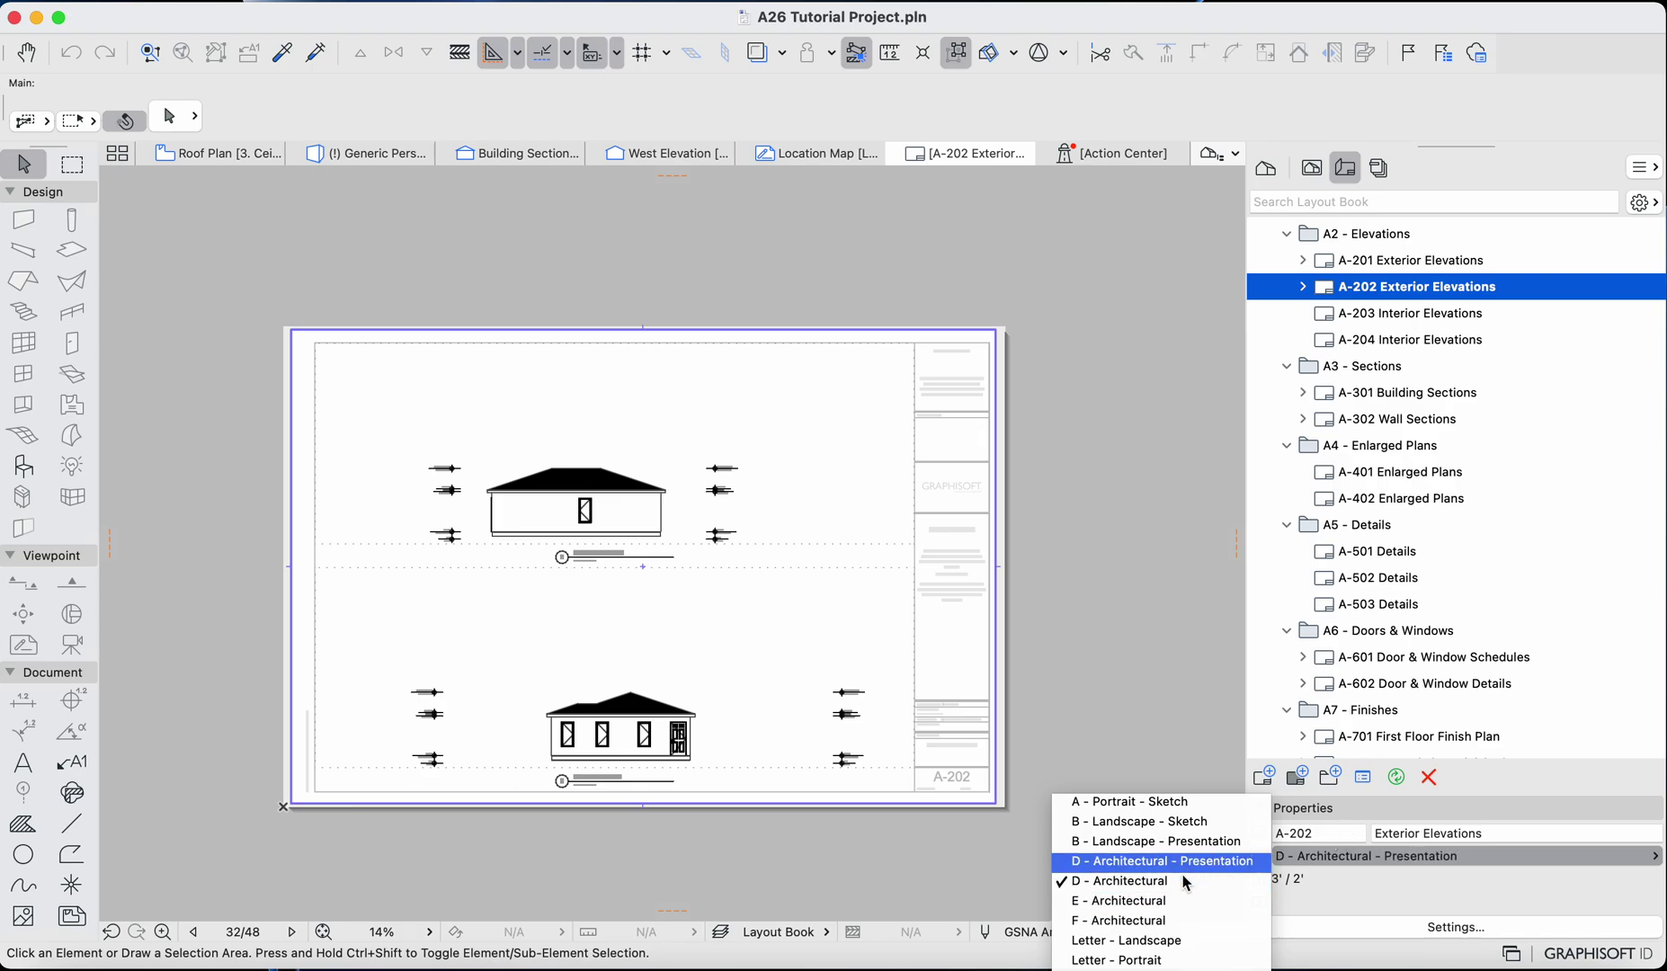
left_click(1300, 865)
left_click(1300, 865)
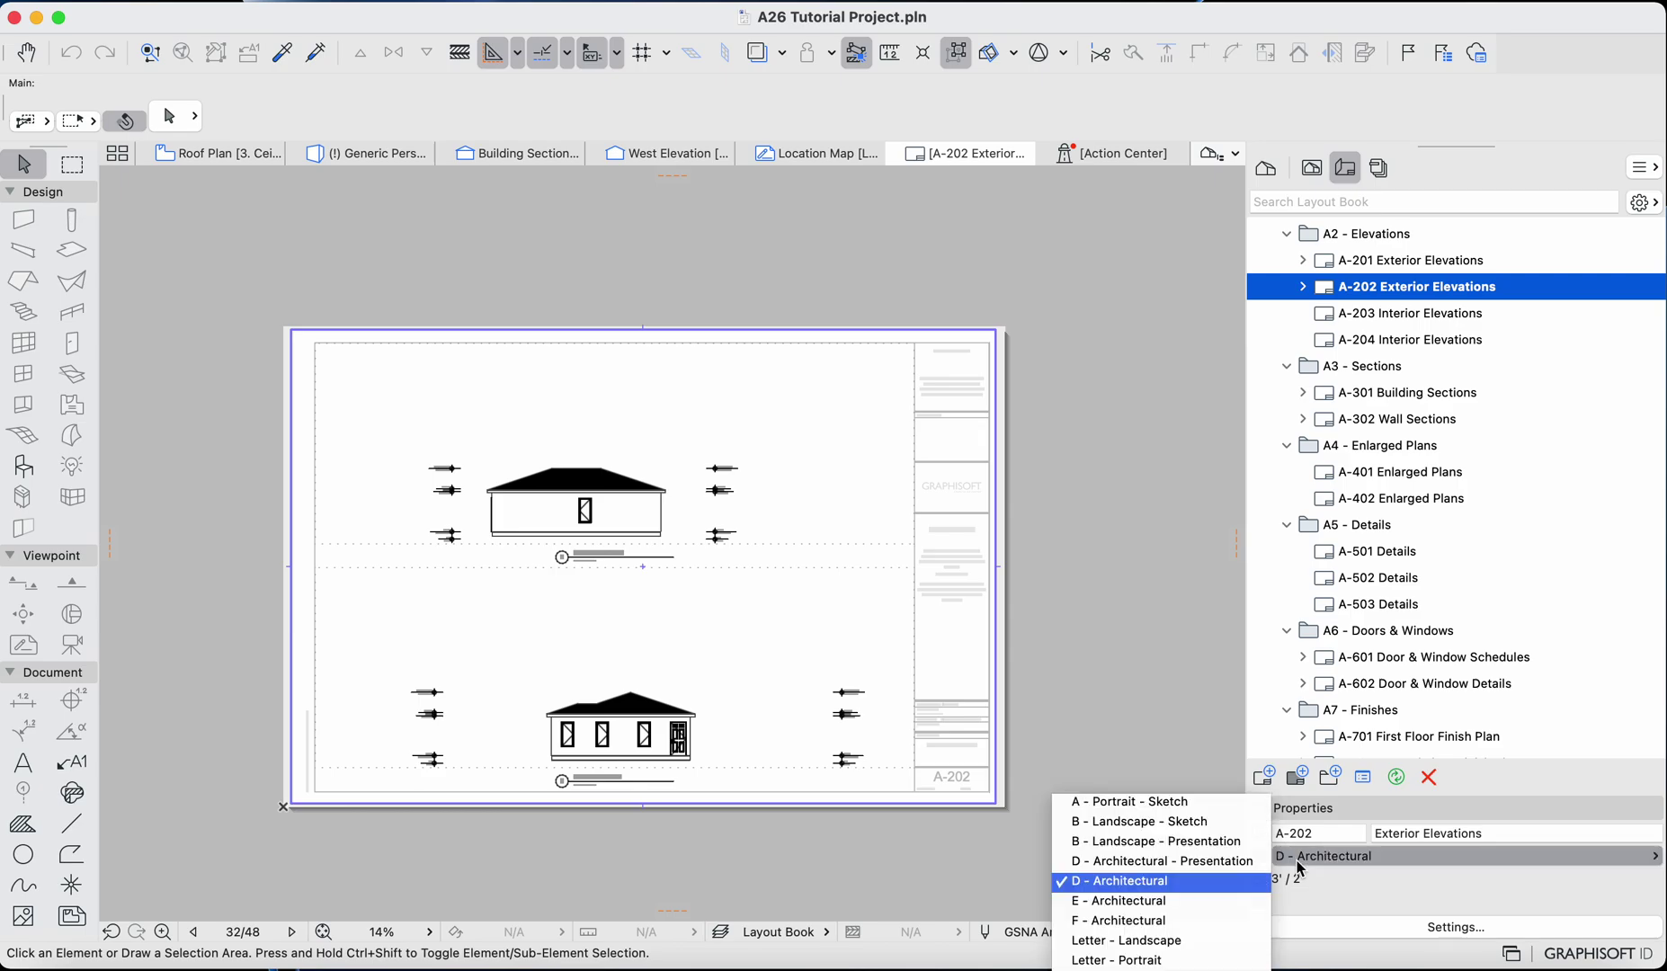
left_click(1221, 865)
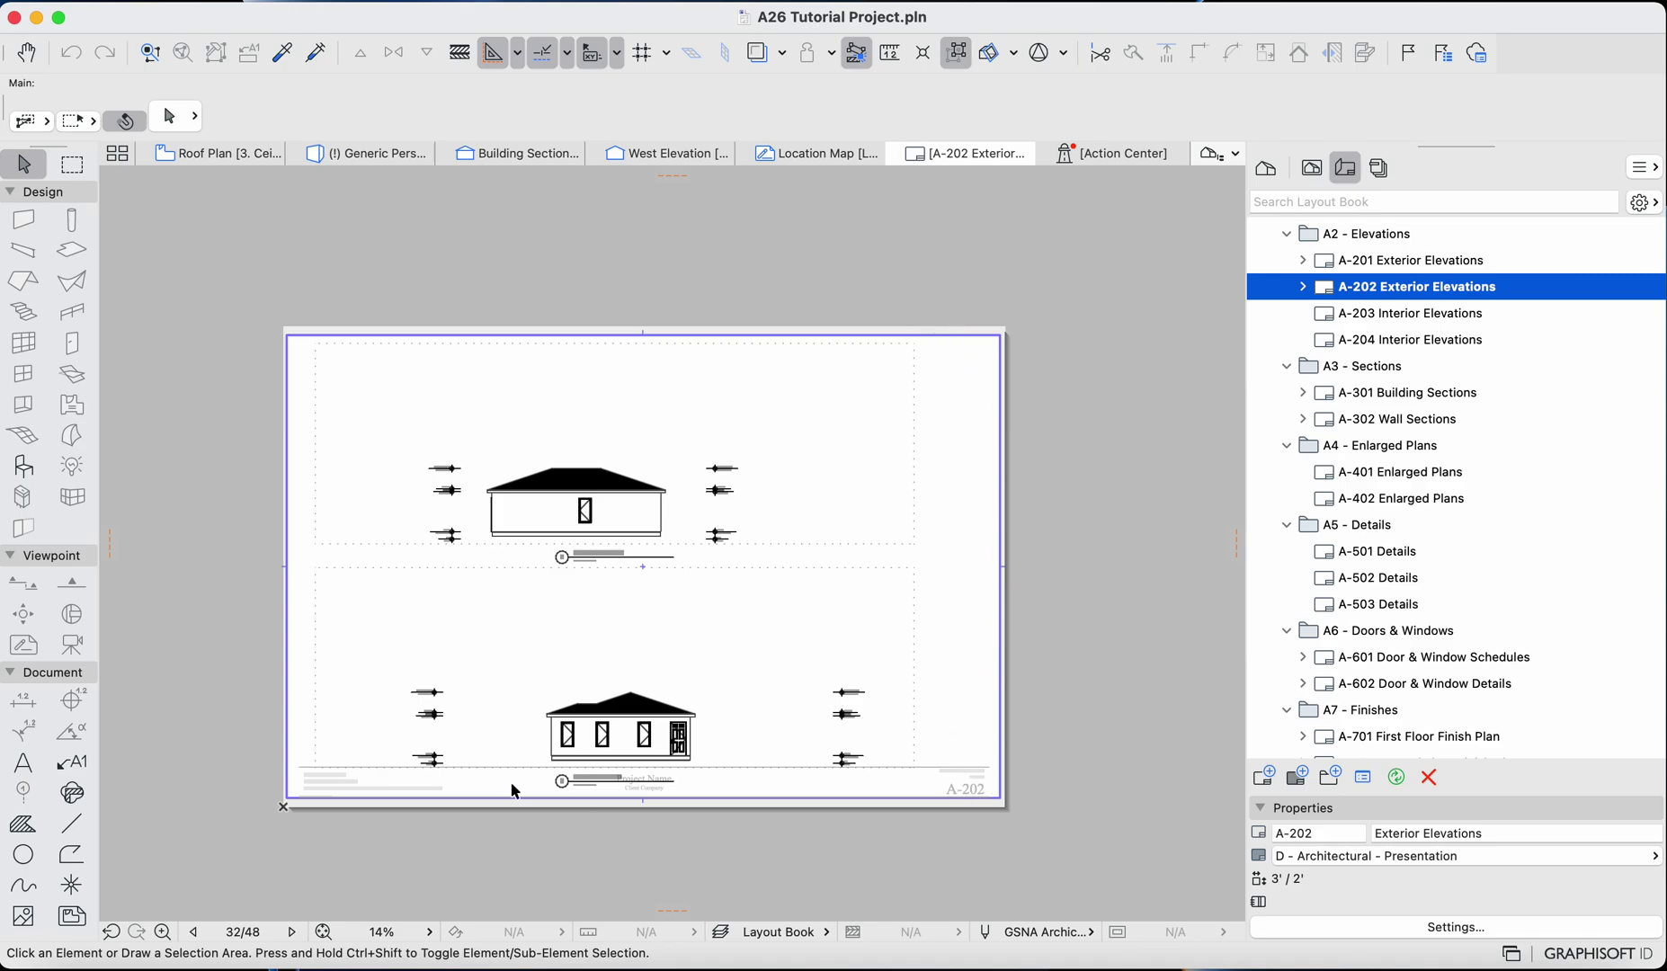
scroll(358, 791, "up", 5)
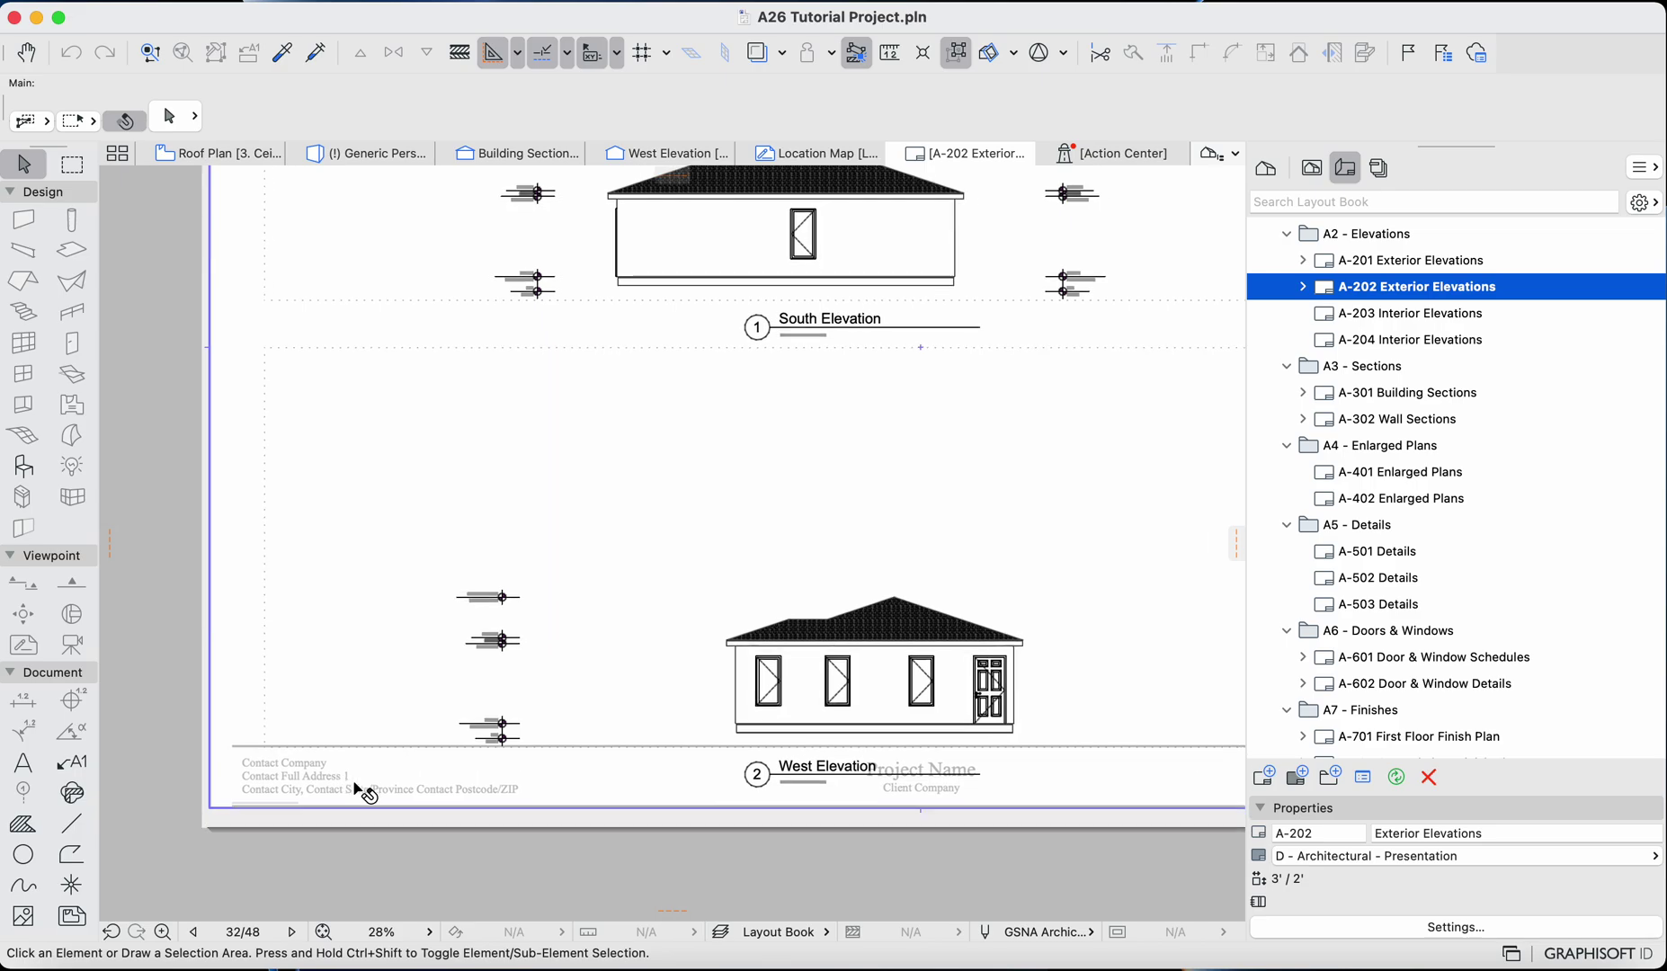
scroll(355, 791, "down", 3)
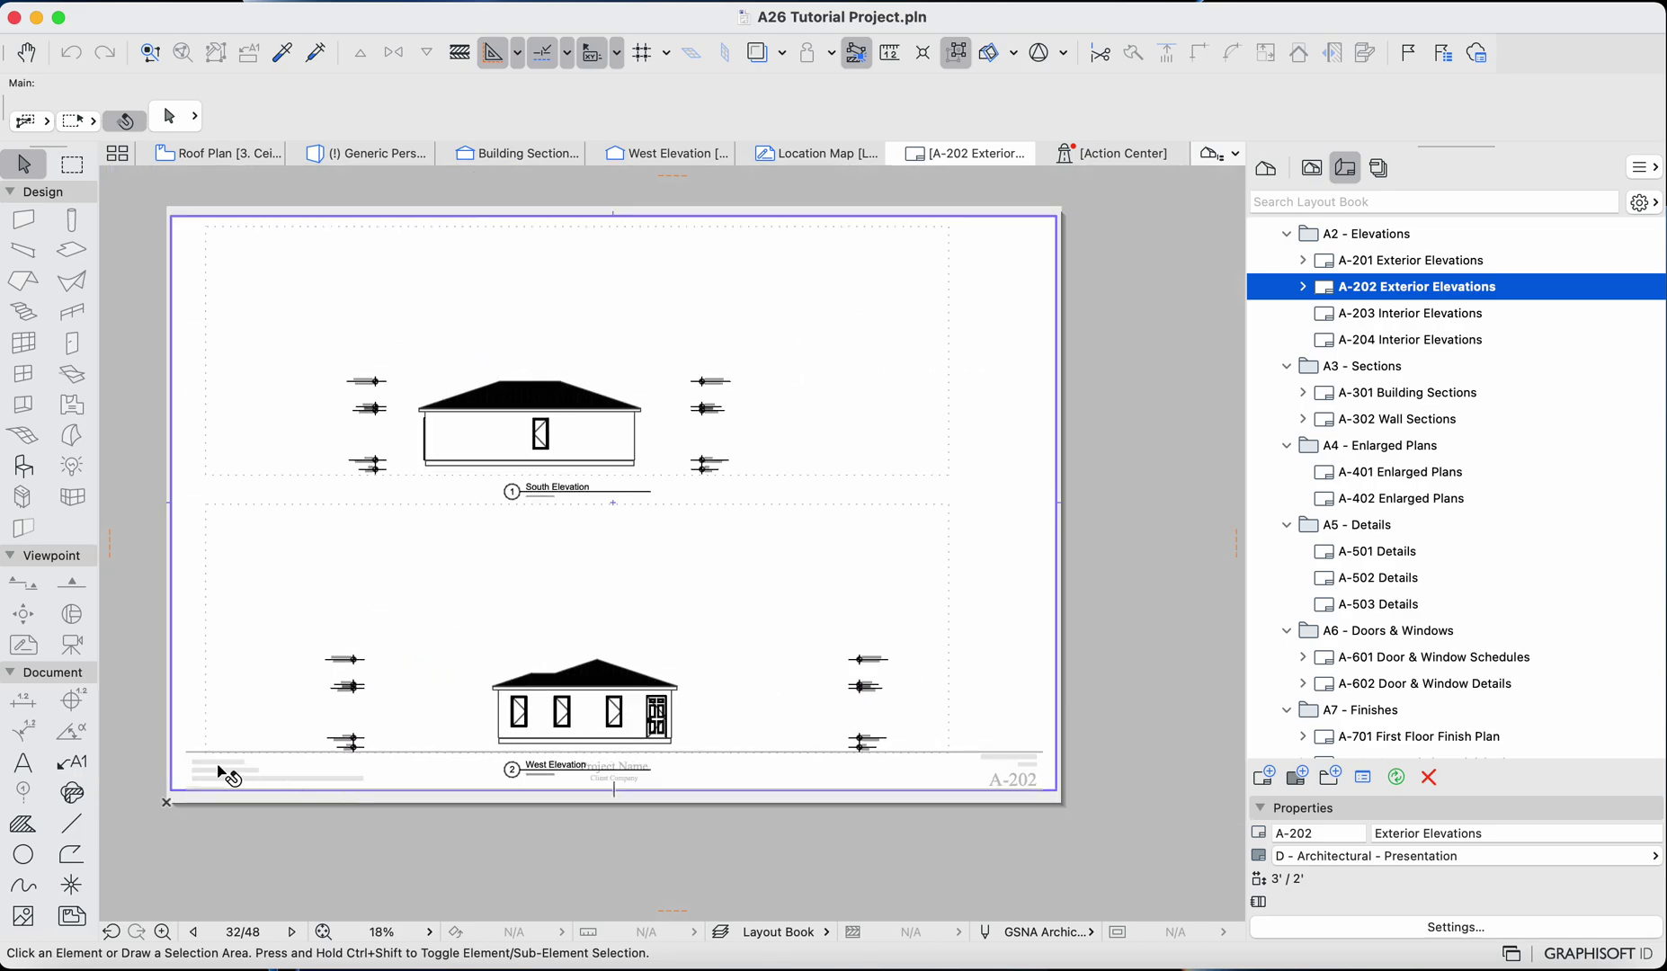
scroll(225, 775, "up", 4)
scroll(225, 773, "right", 10)
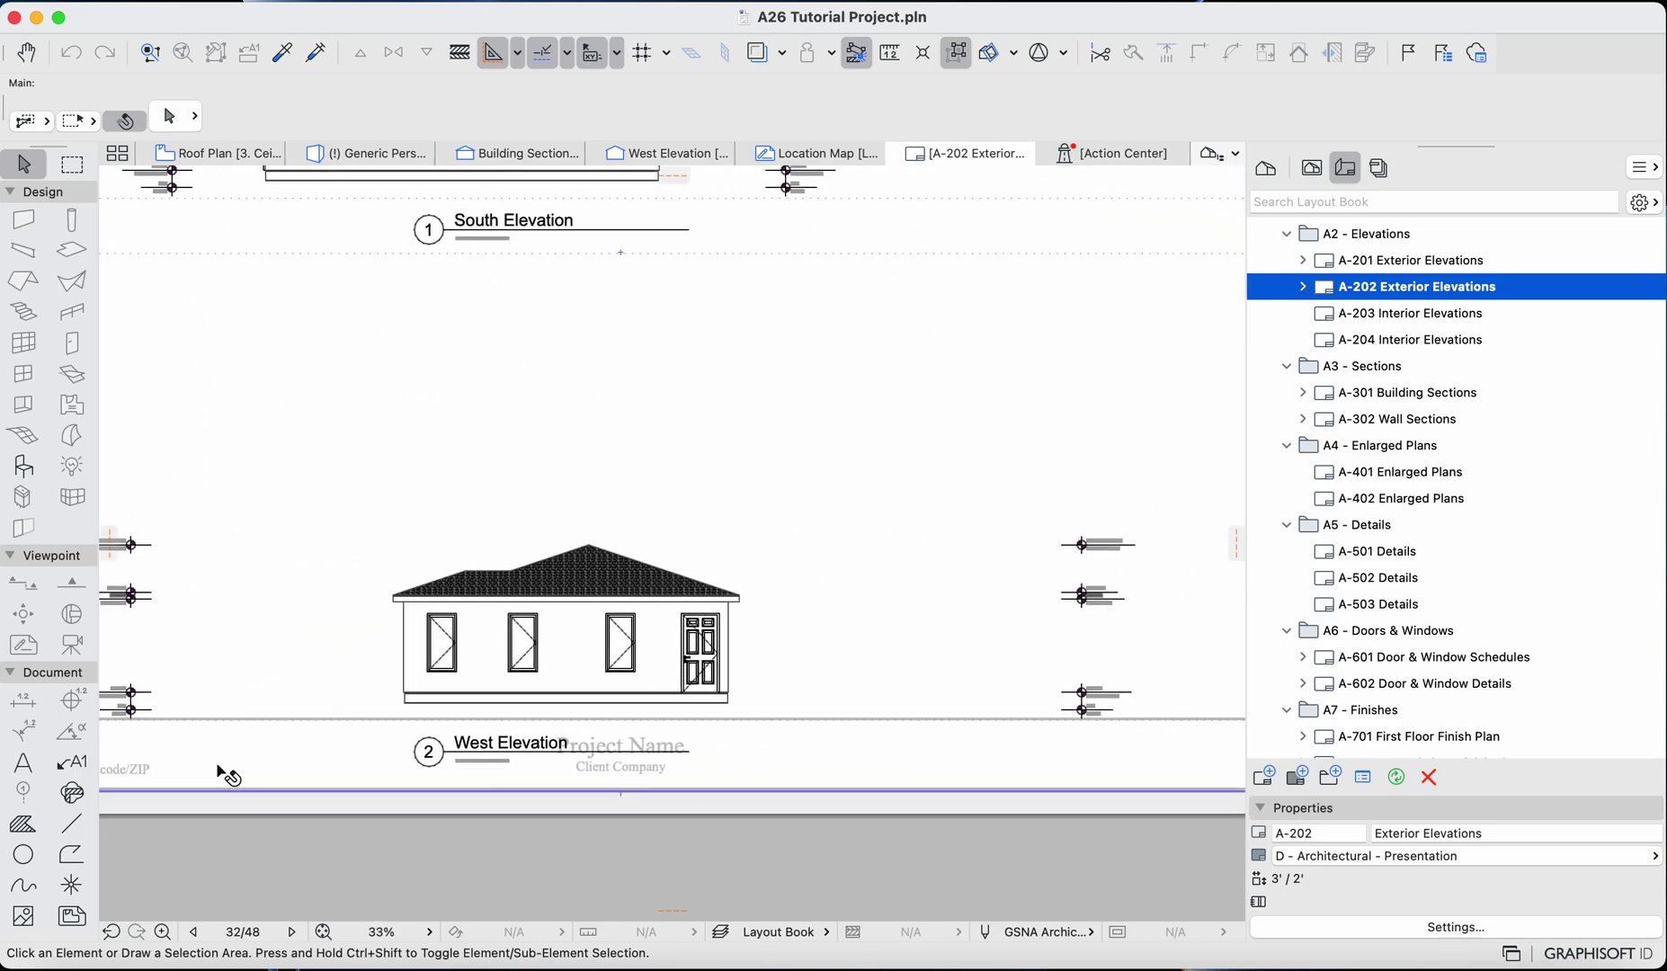
scroll(747, 724, "down", 1)
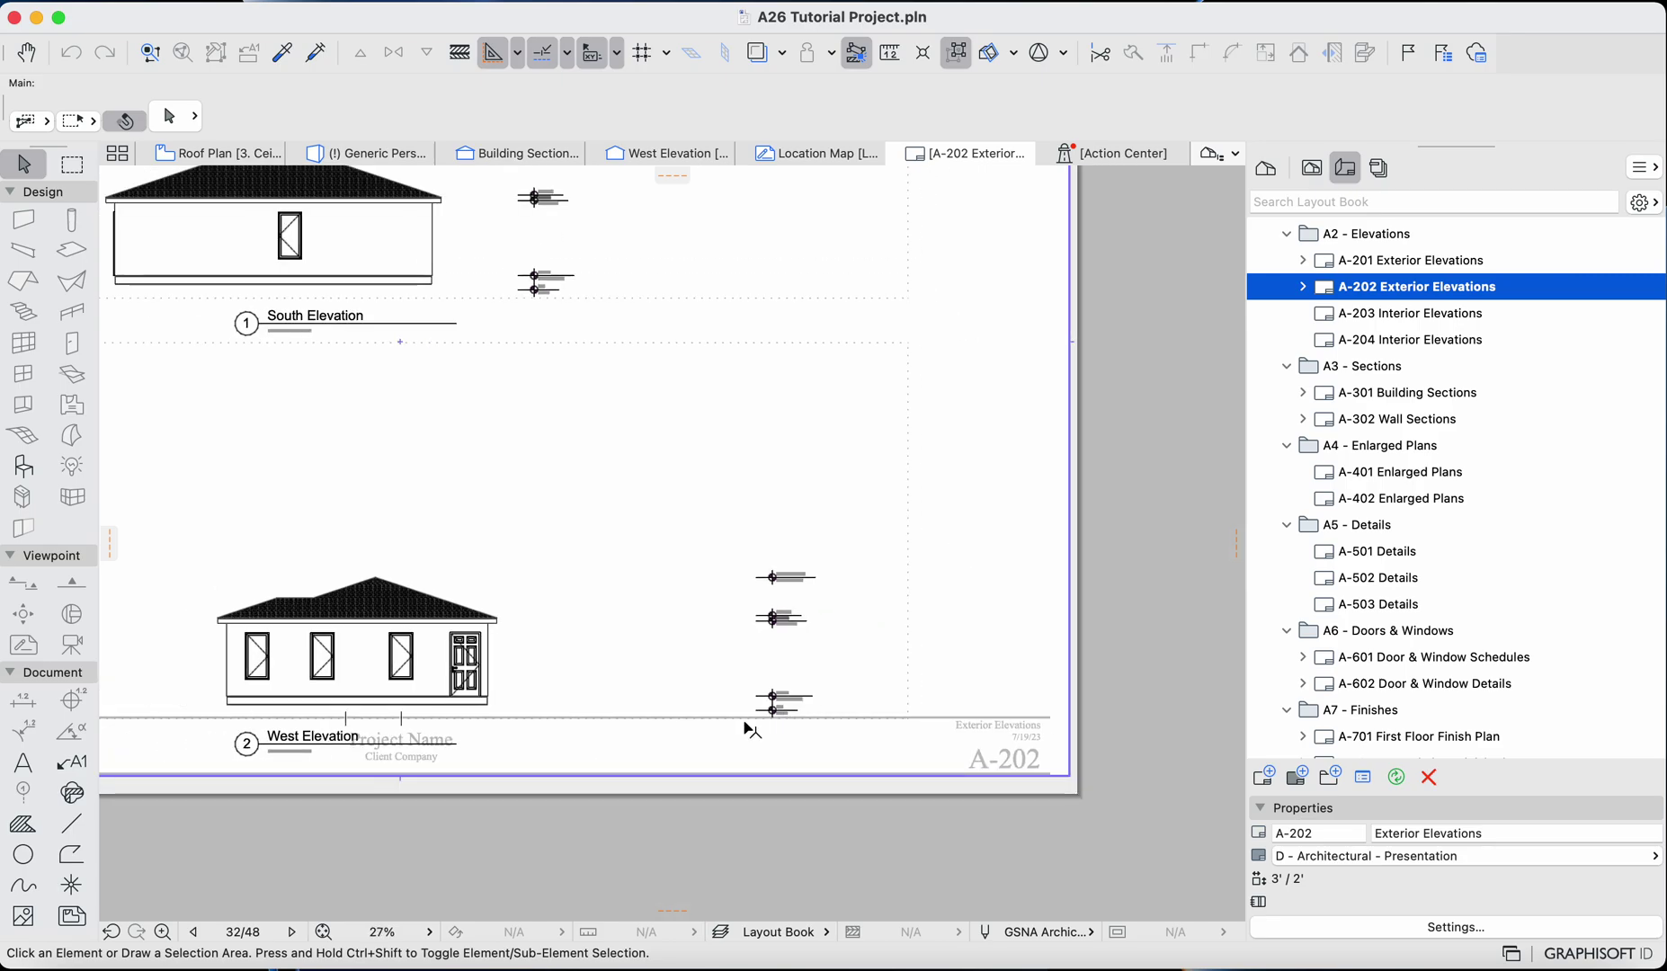
left_click(1378, 857)
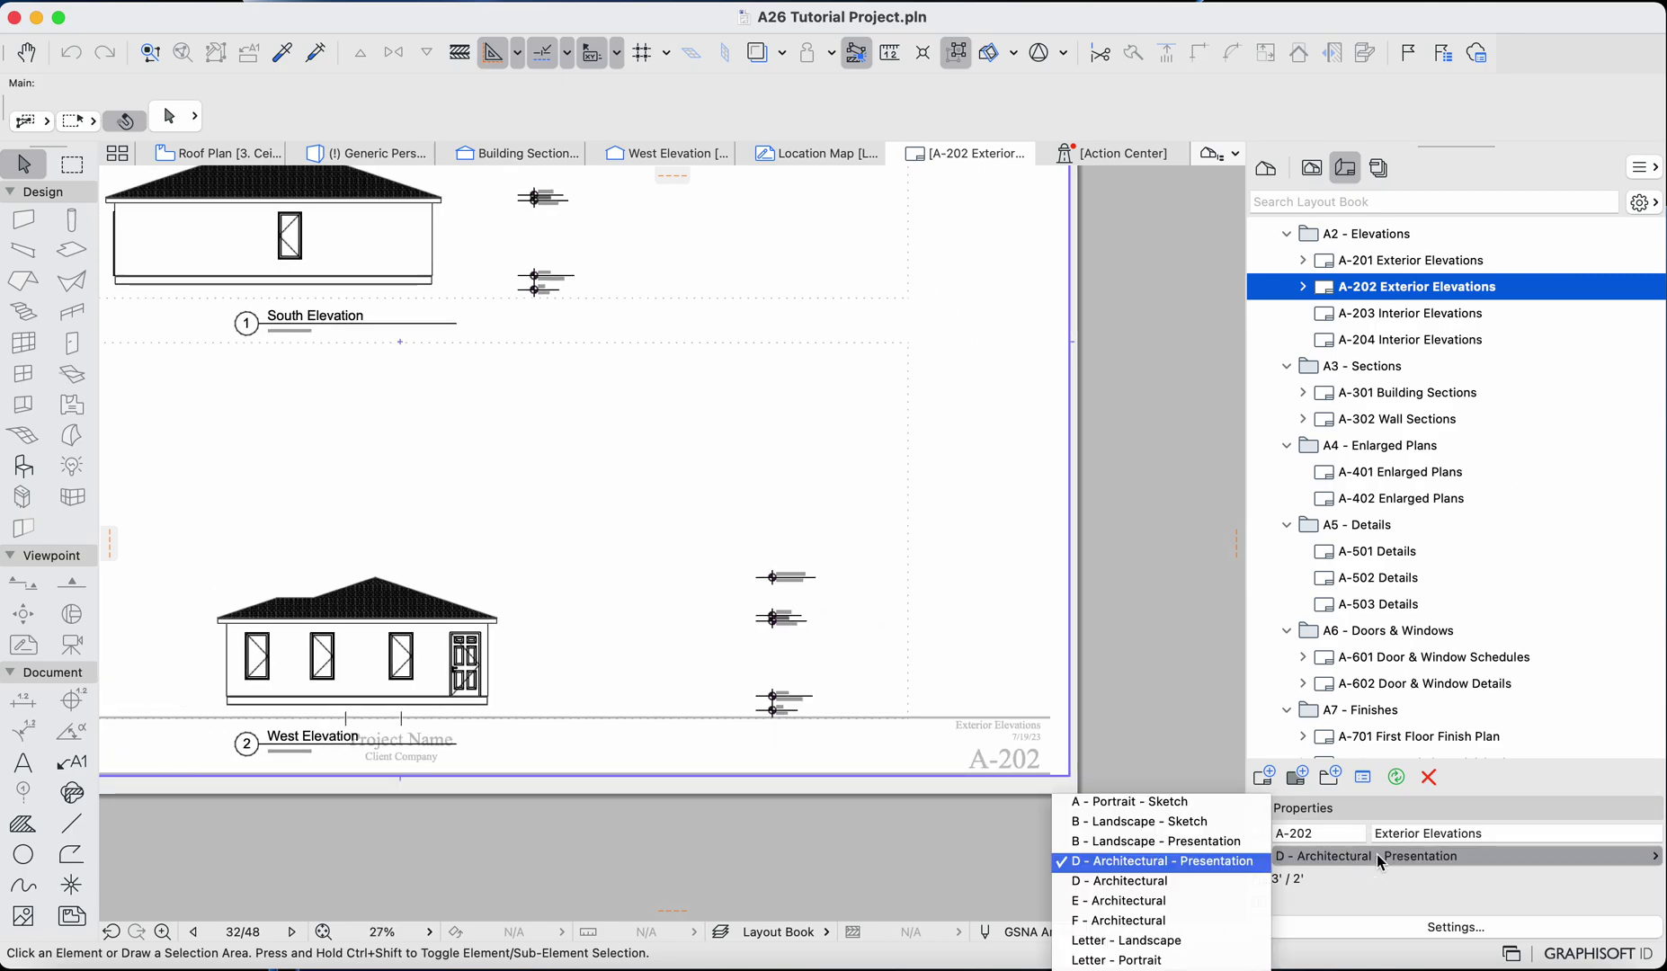
left_click(1199, 883)
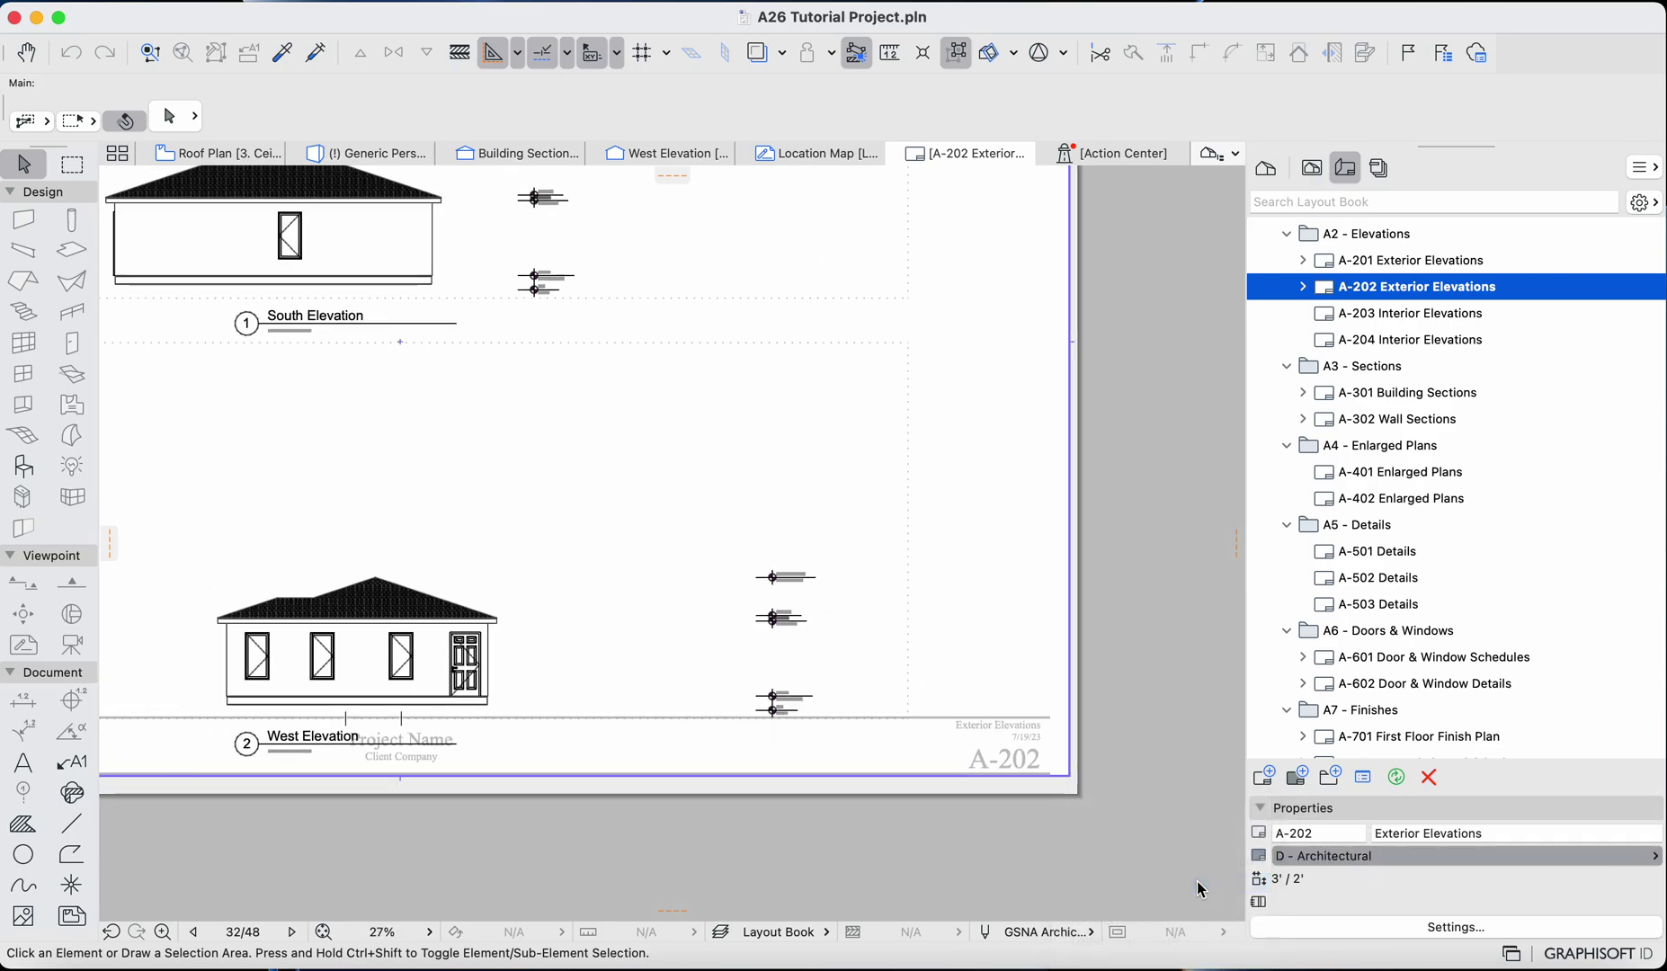
left_click(1318, 855)
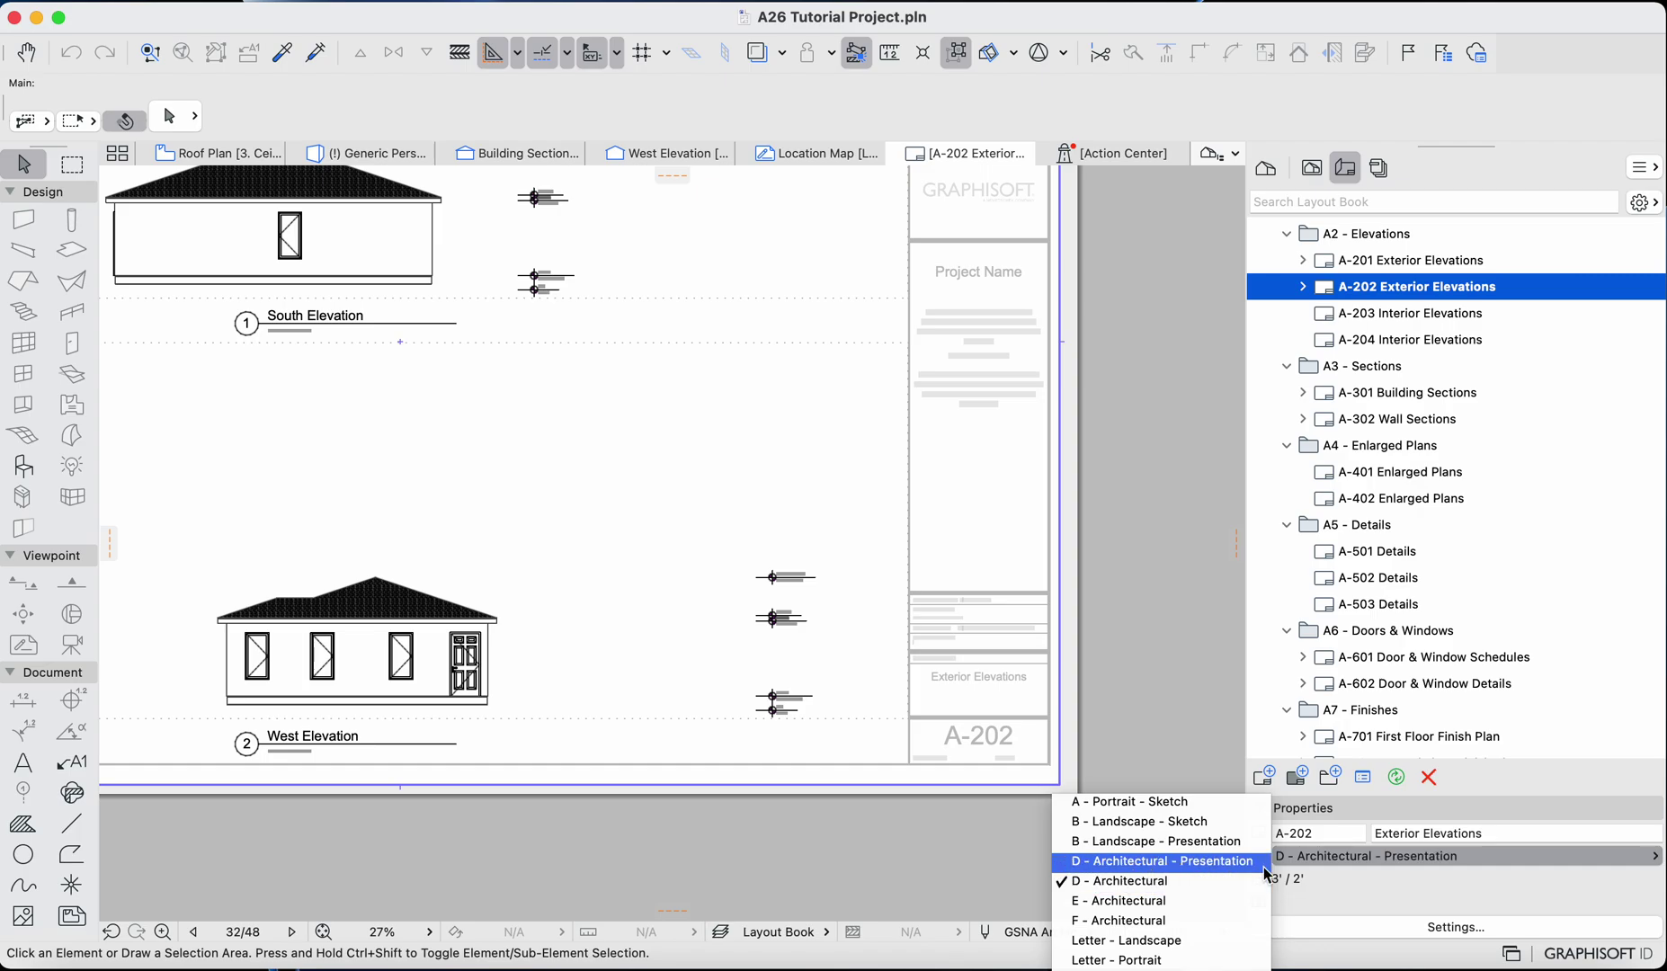
left_click(1369, 860)
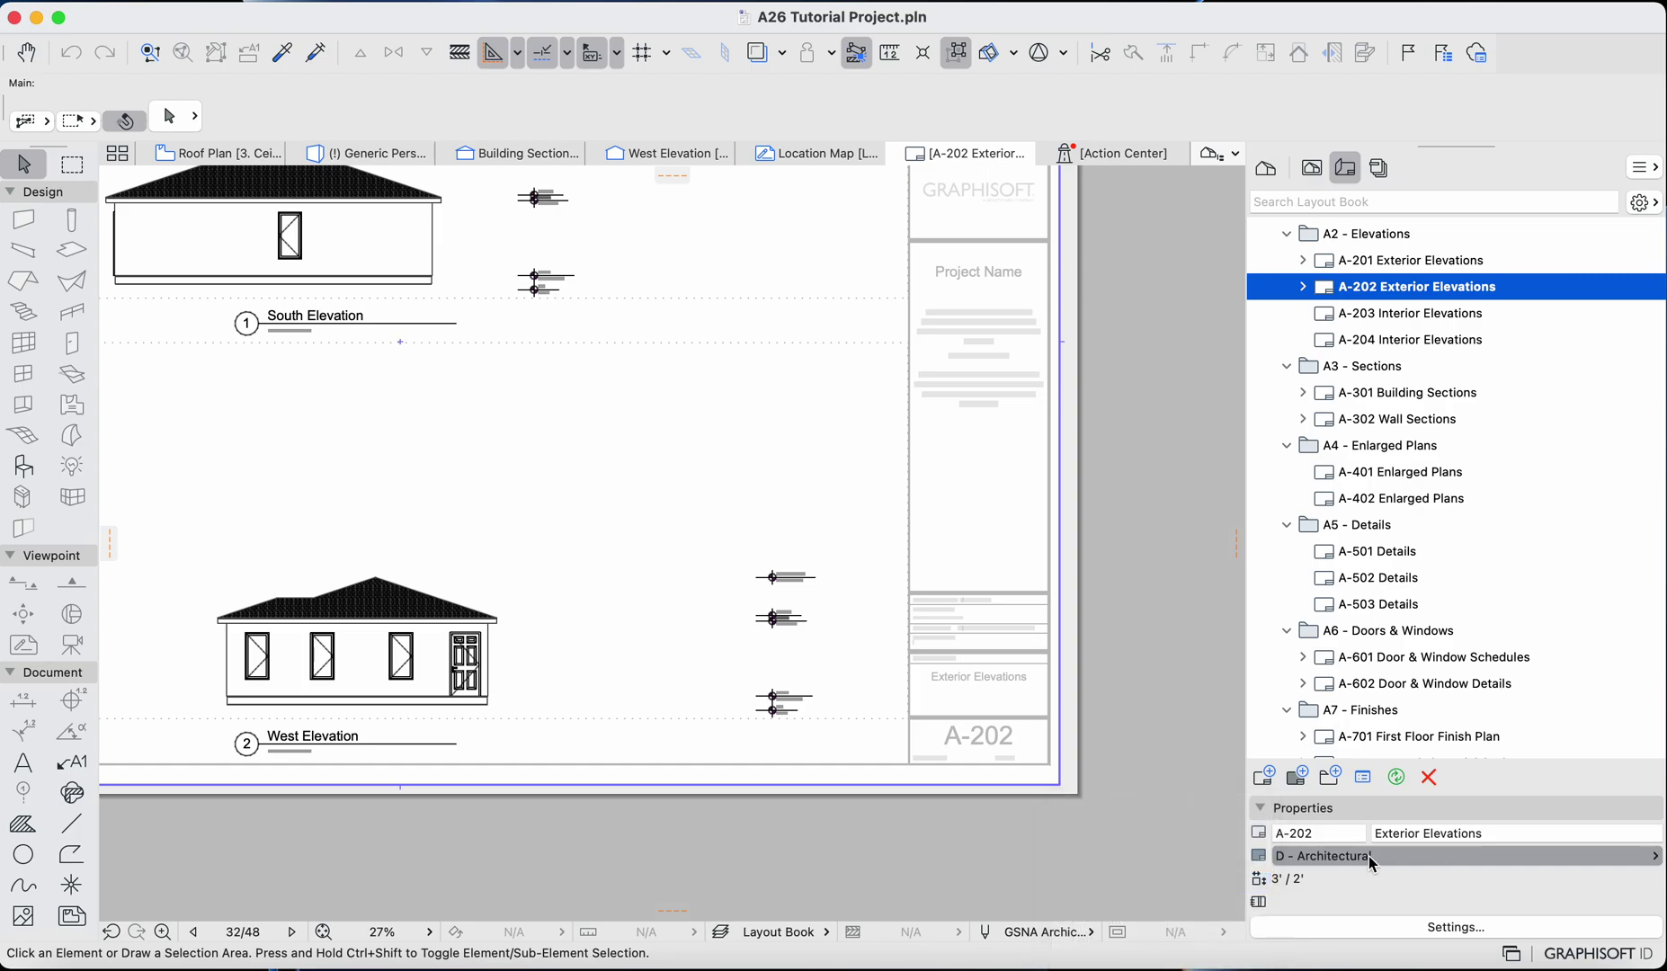
left_click(1322, 860)
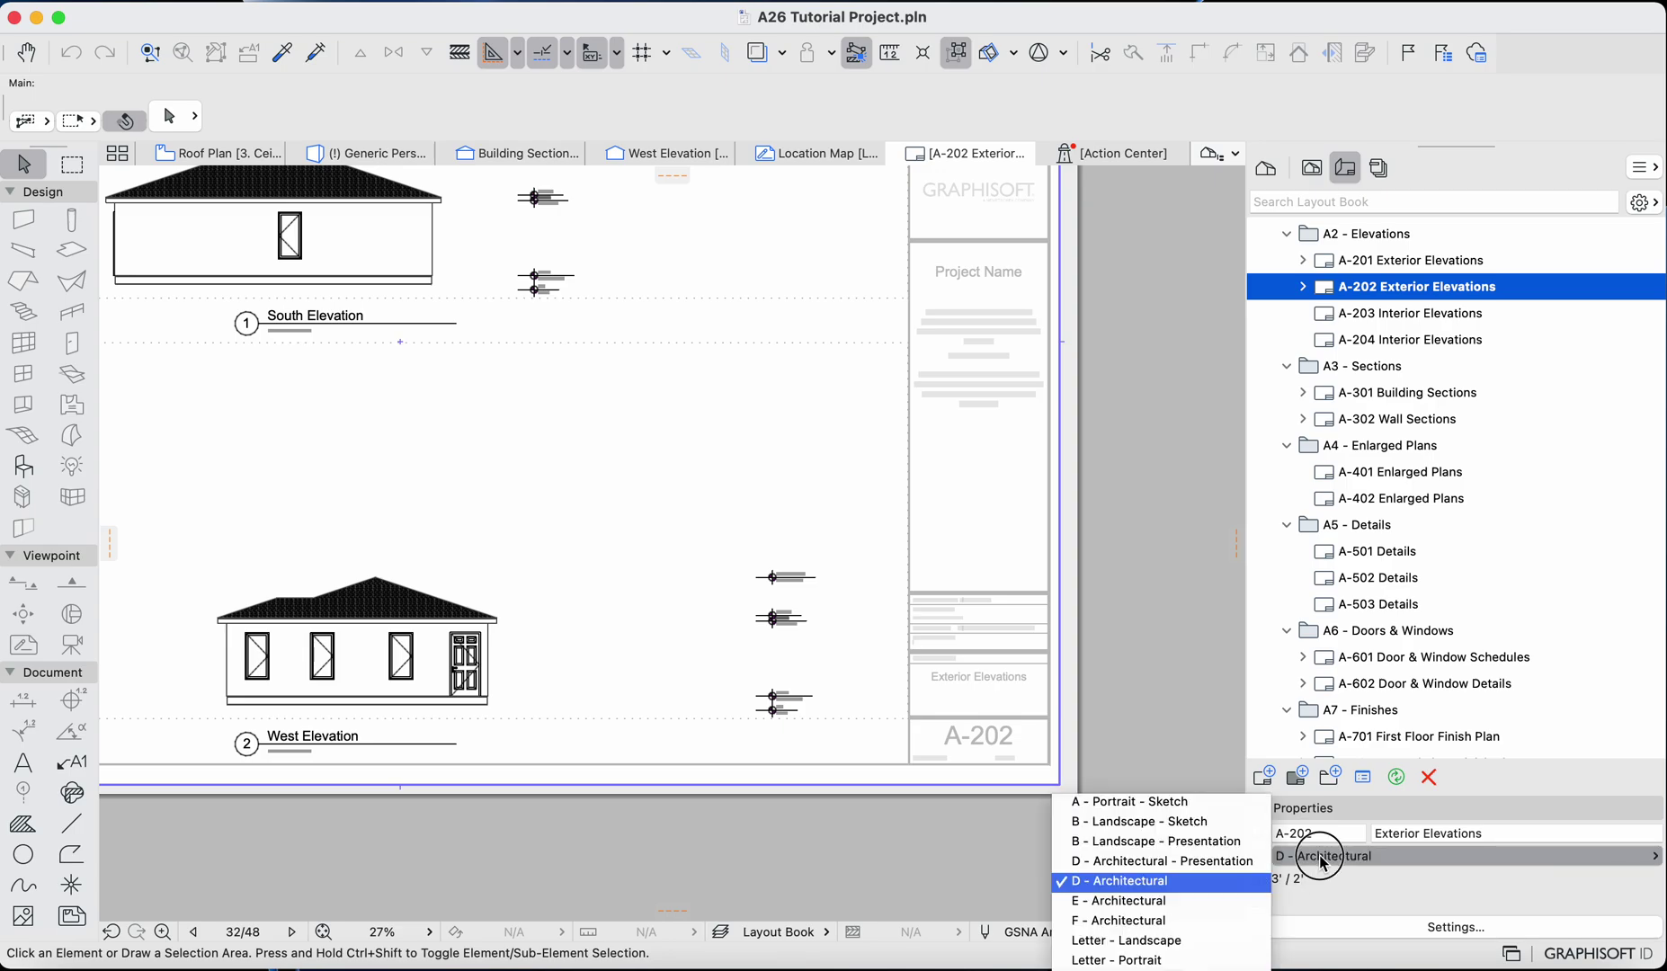
left_click(1186, 902)
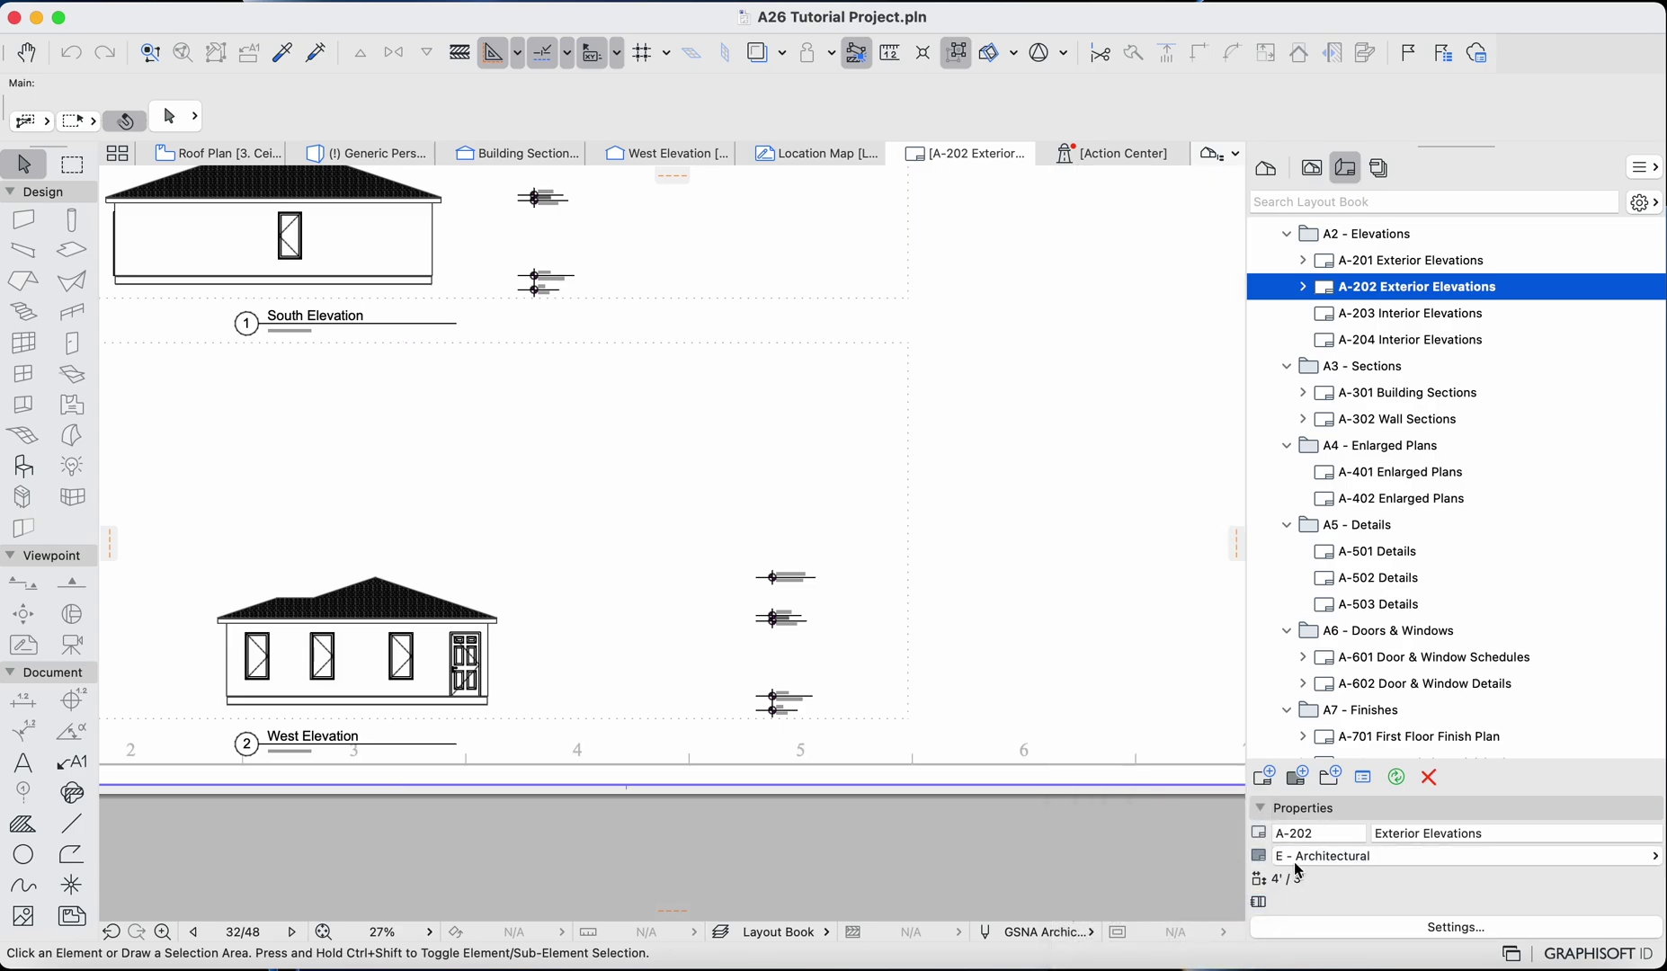
left_click_drag(1310, 857, 1219, 890)
scroll(1108, 751, "down", 3)
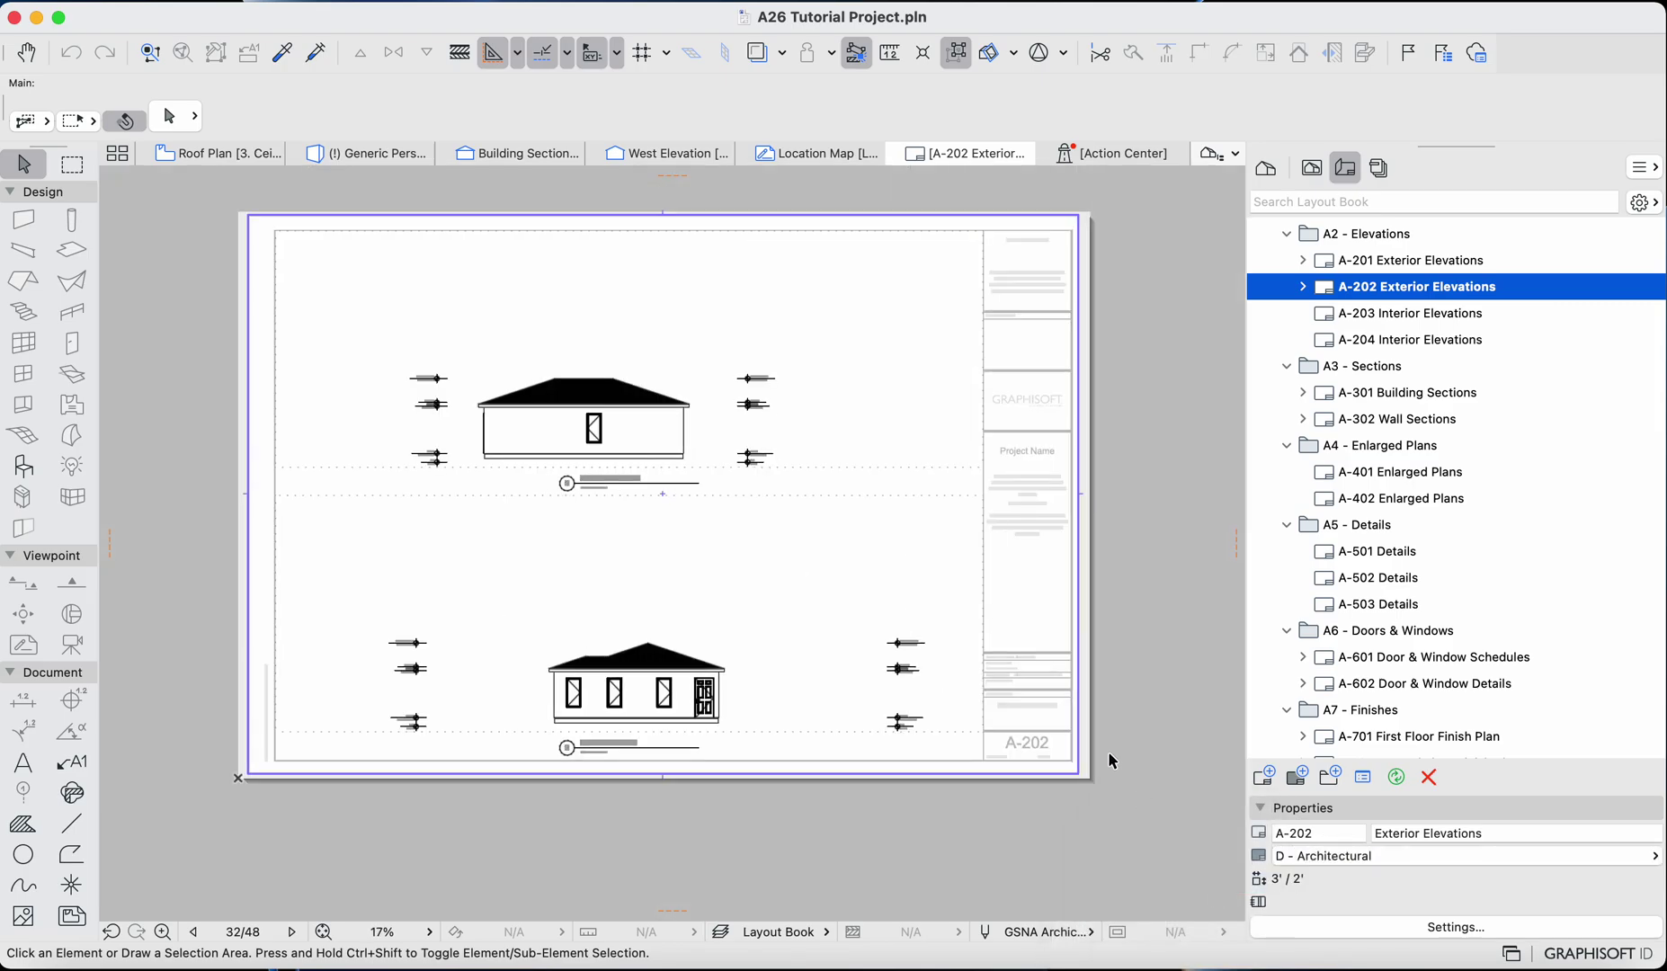
left_click(1287, 863)
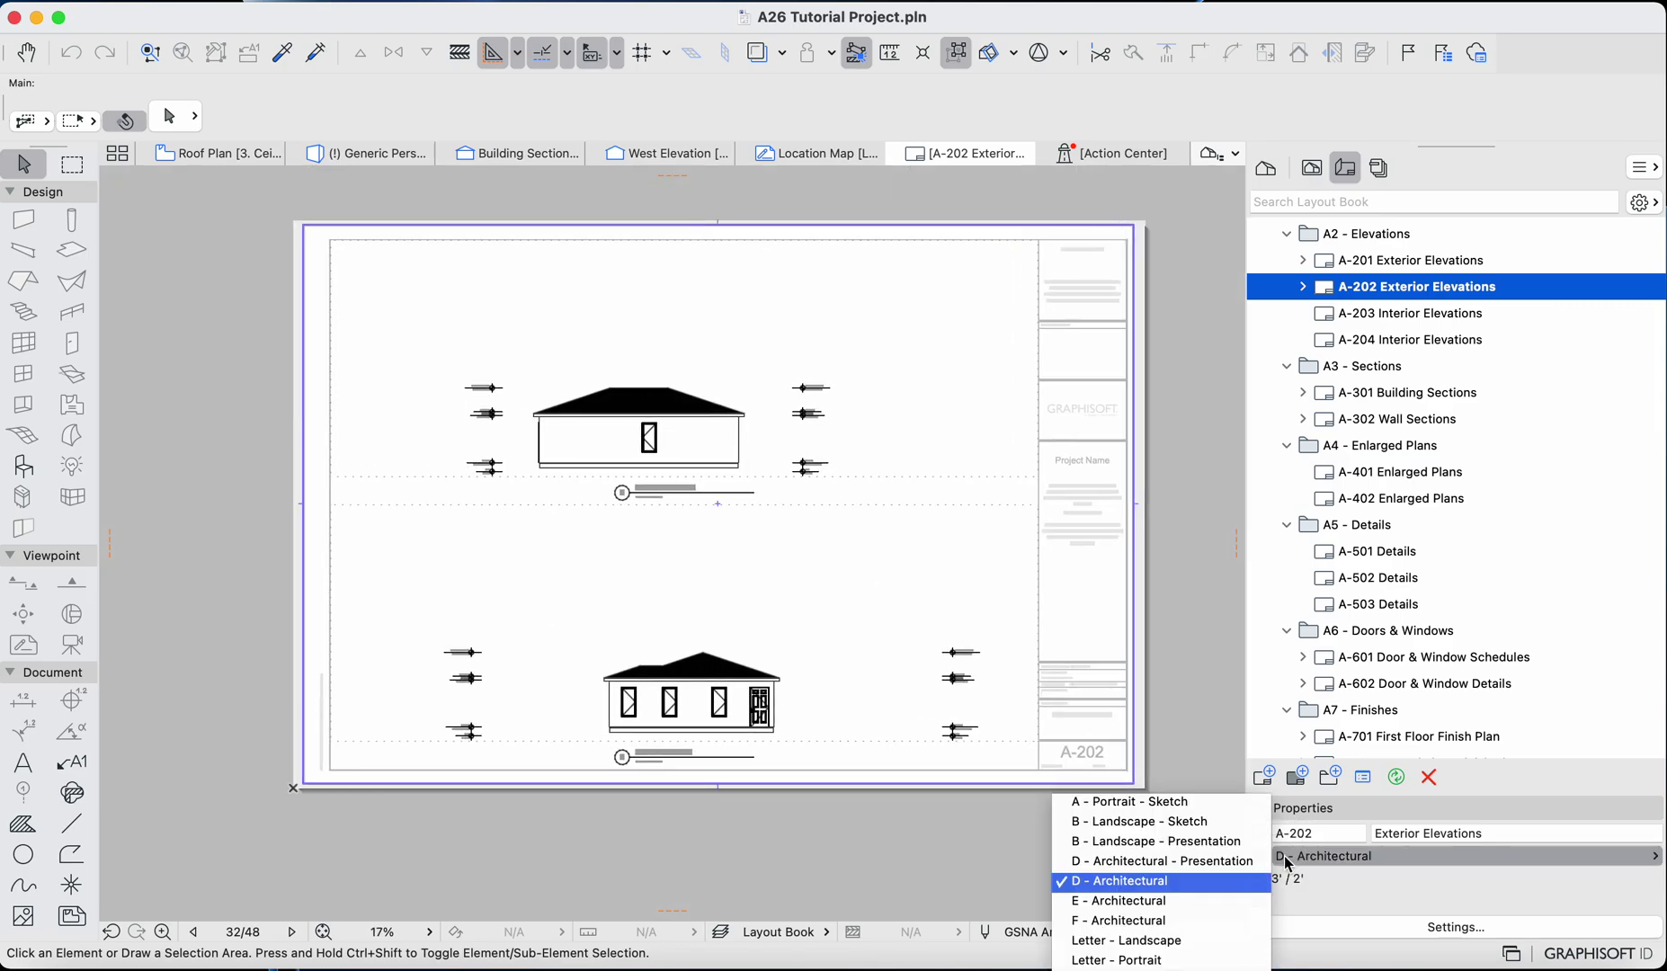
left_click(874, 869)
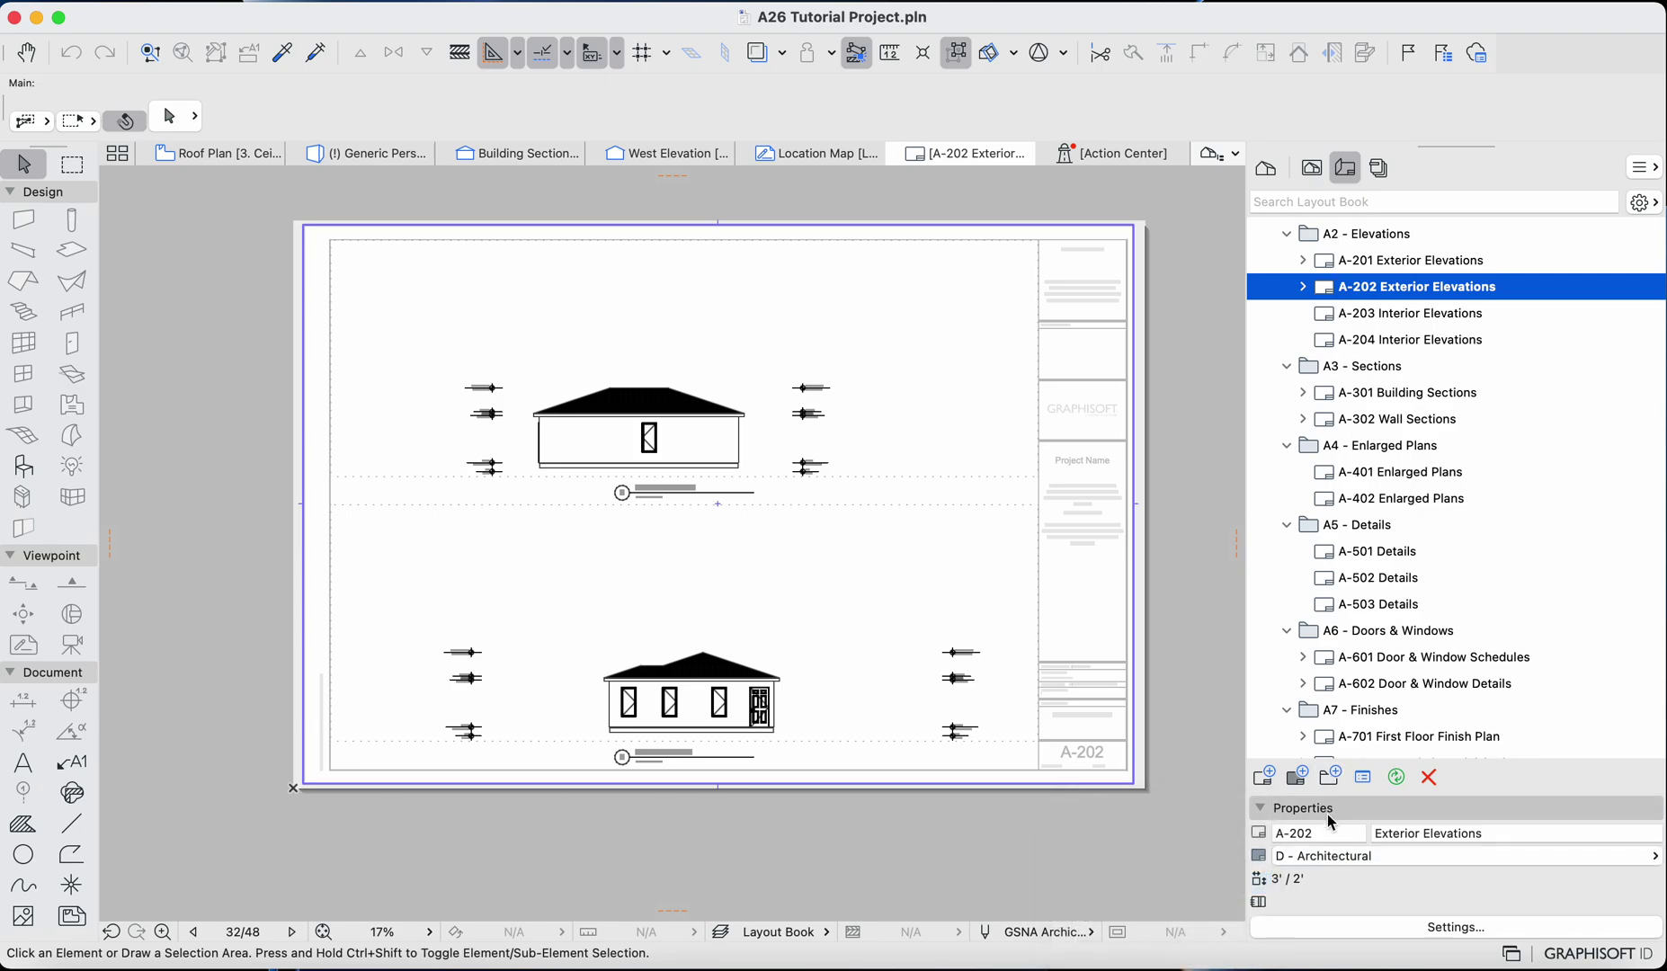
scroll(1158, 546, "up", 5)
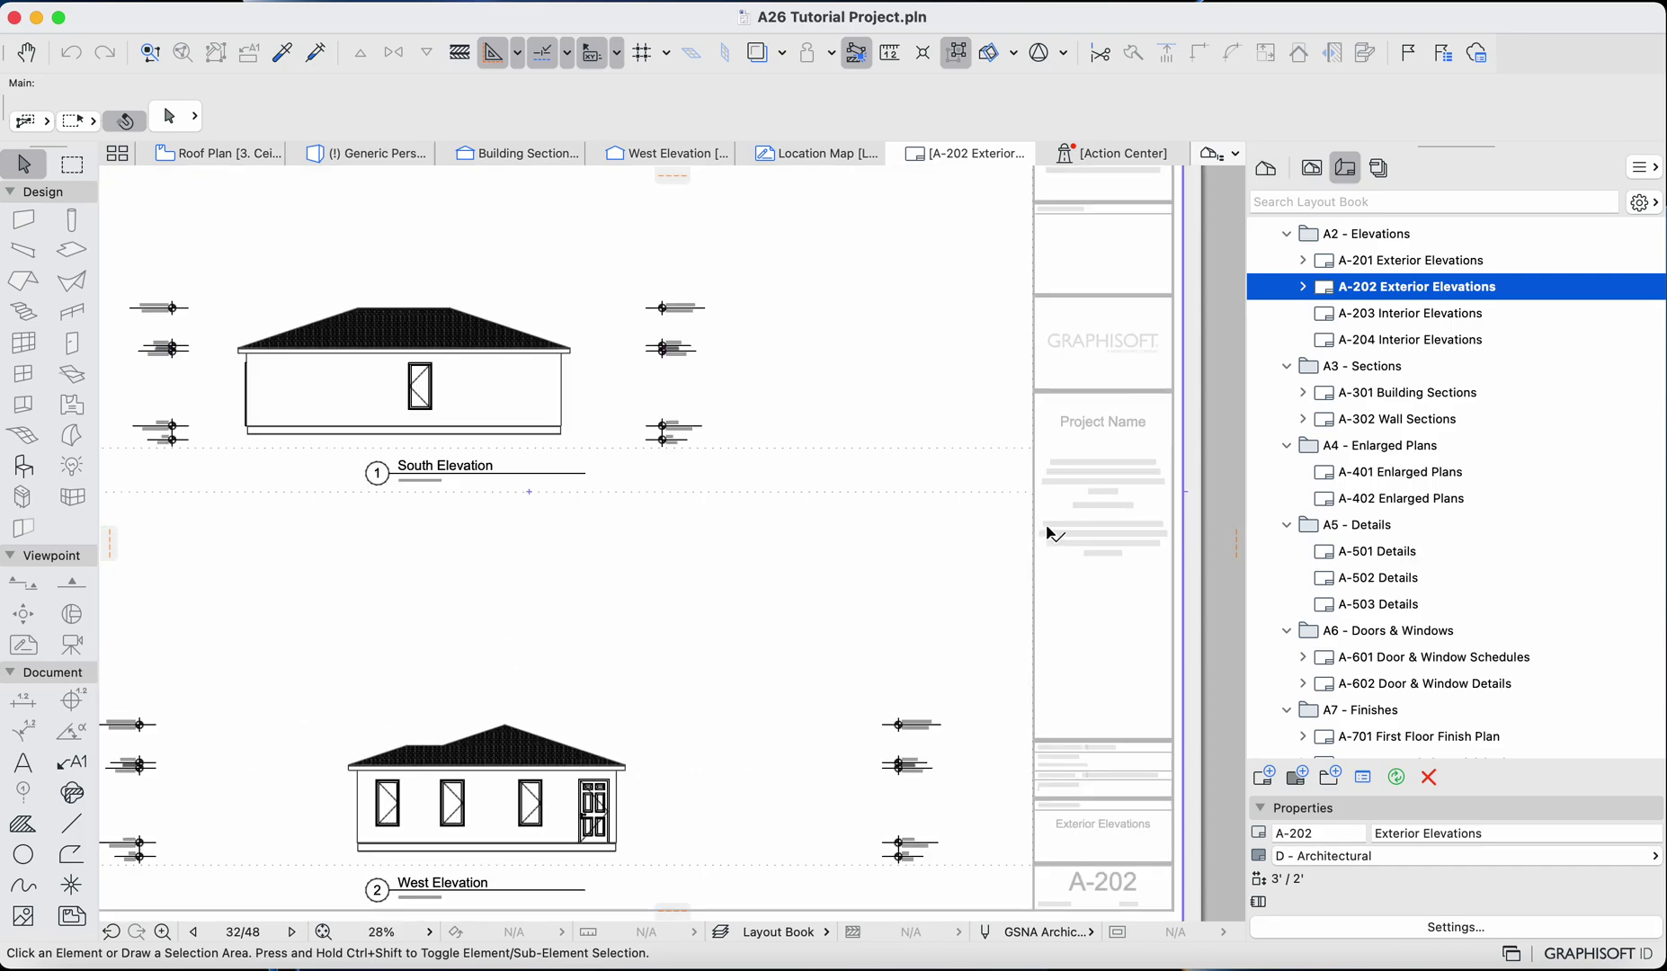
scroll(996, 490, "up", 5)
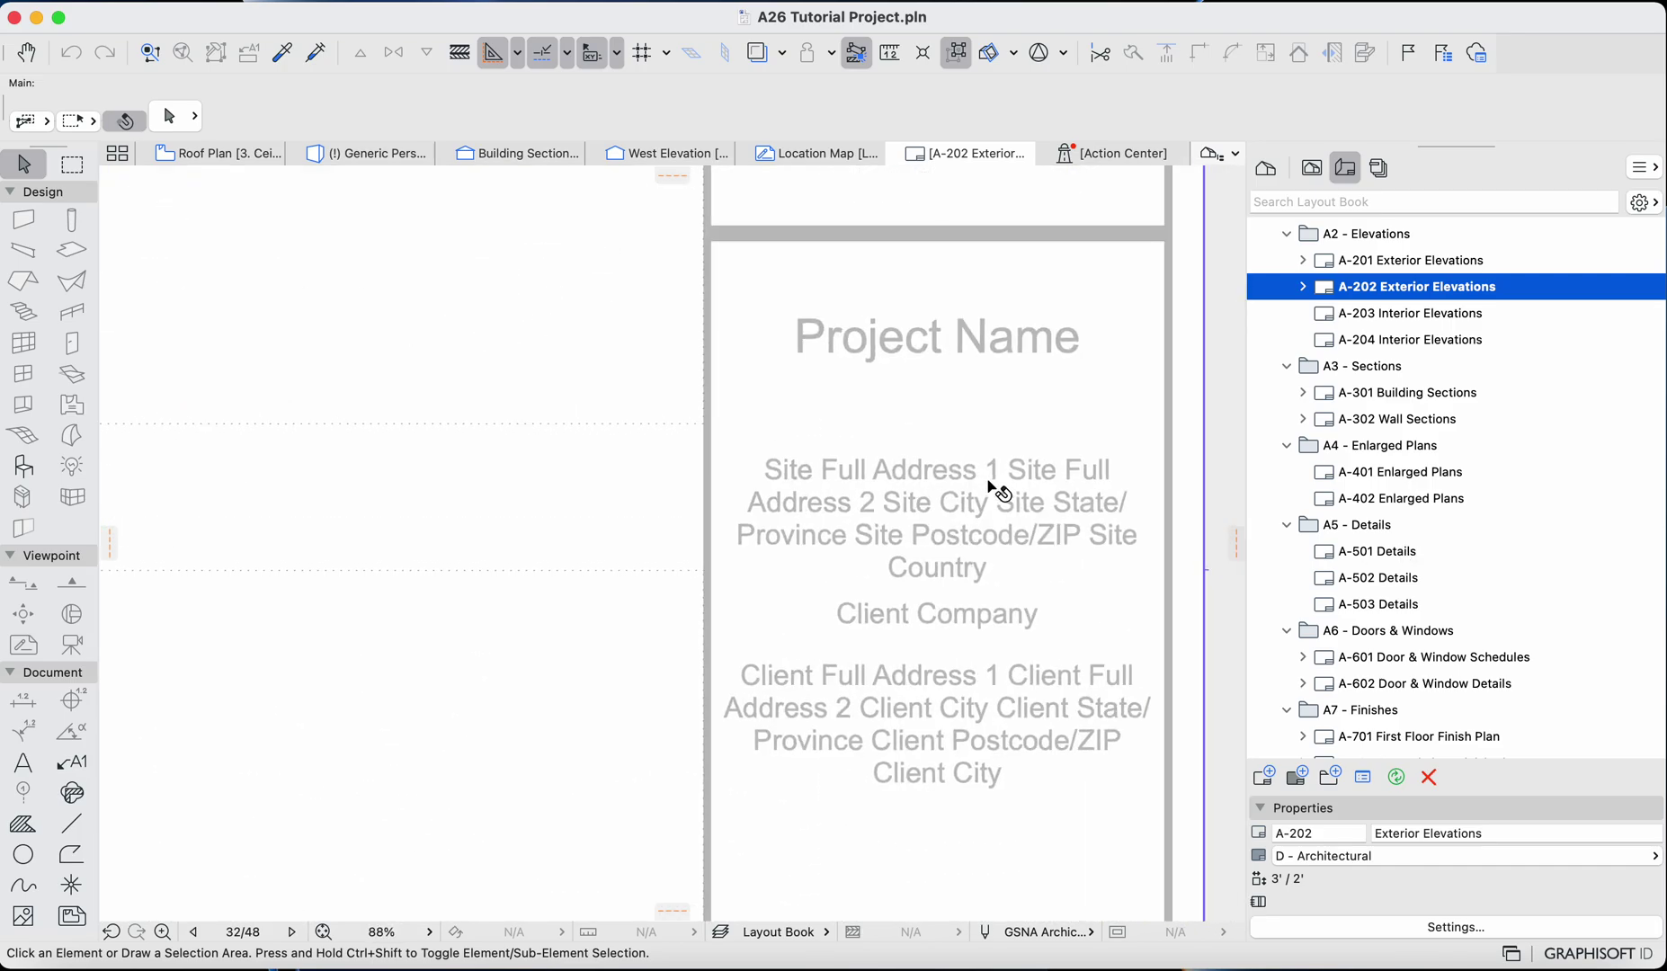
scroll(989, 485, "up", 5)
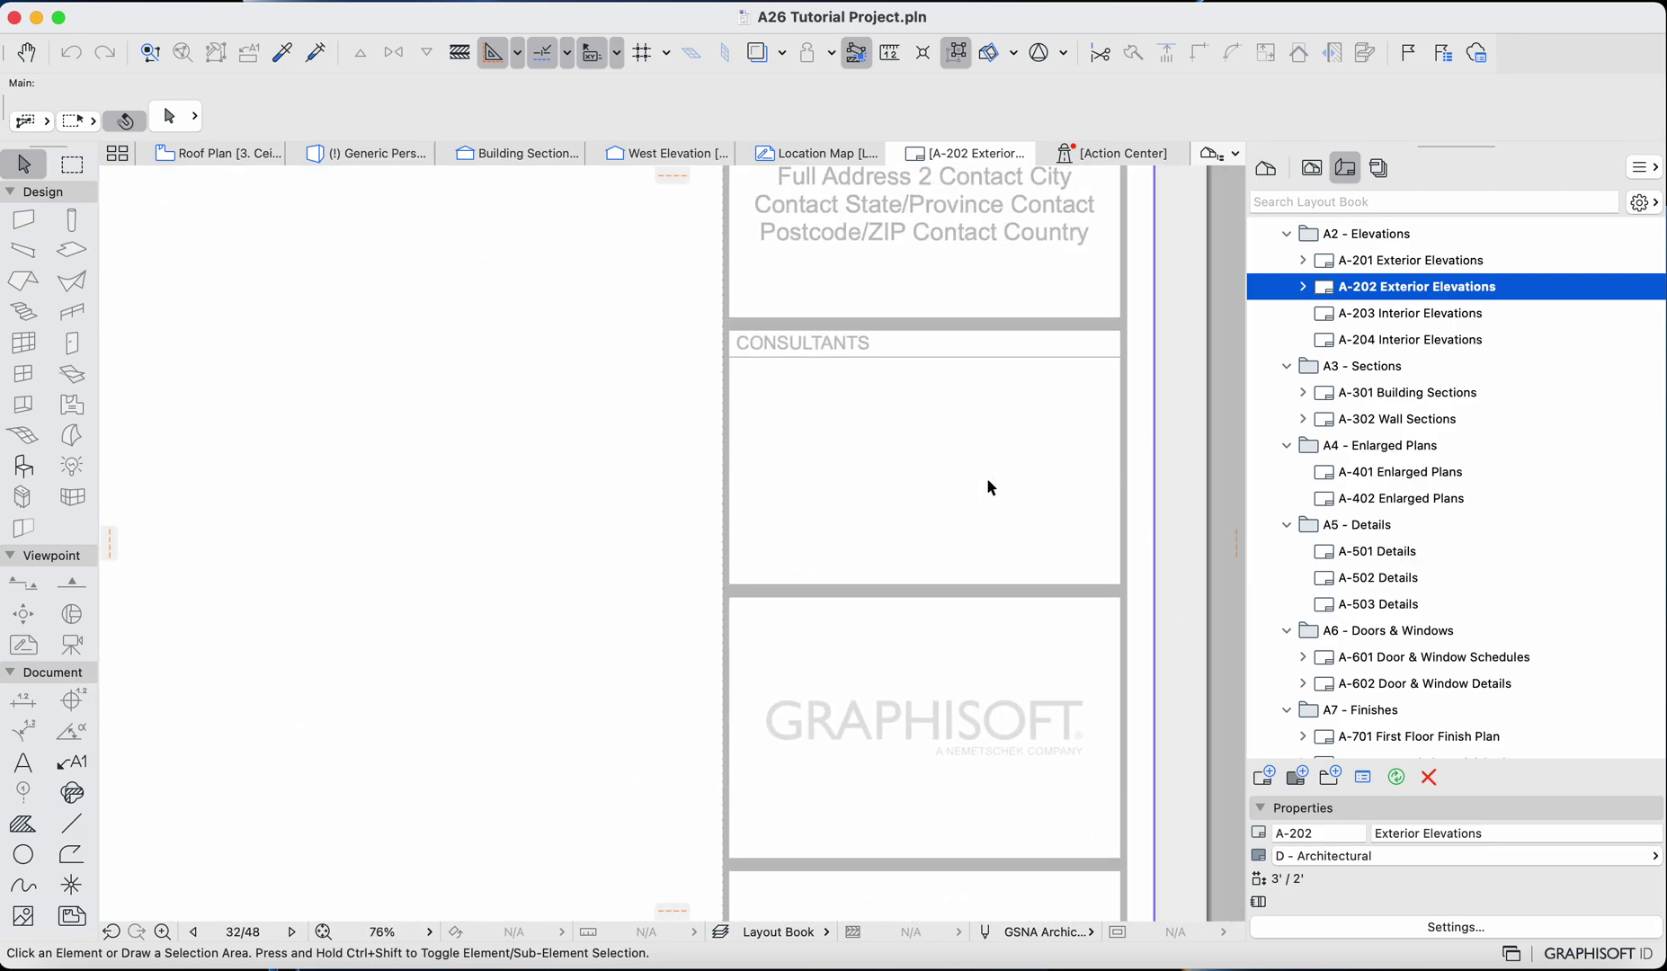
scroll(955, 741, "up", 5)
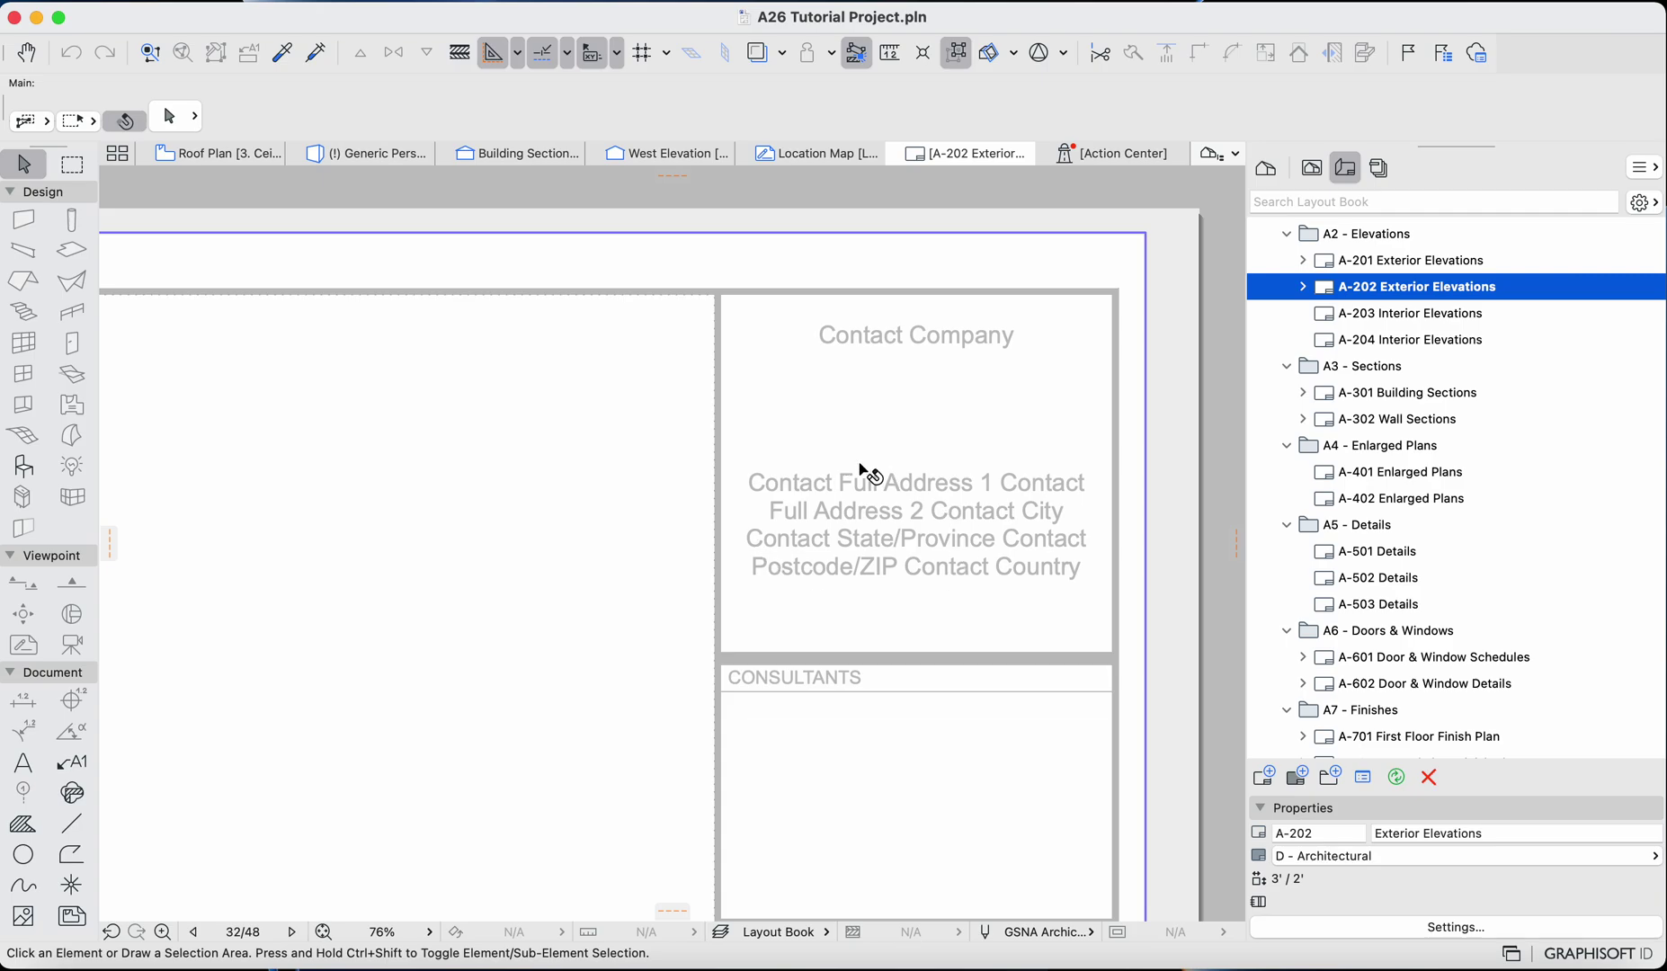
scroll(863, 470, "down", 1)
scroll(941, 487, "down", 5)
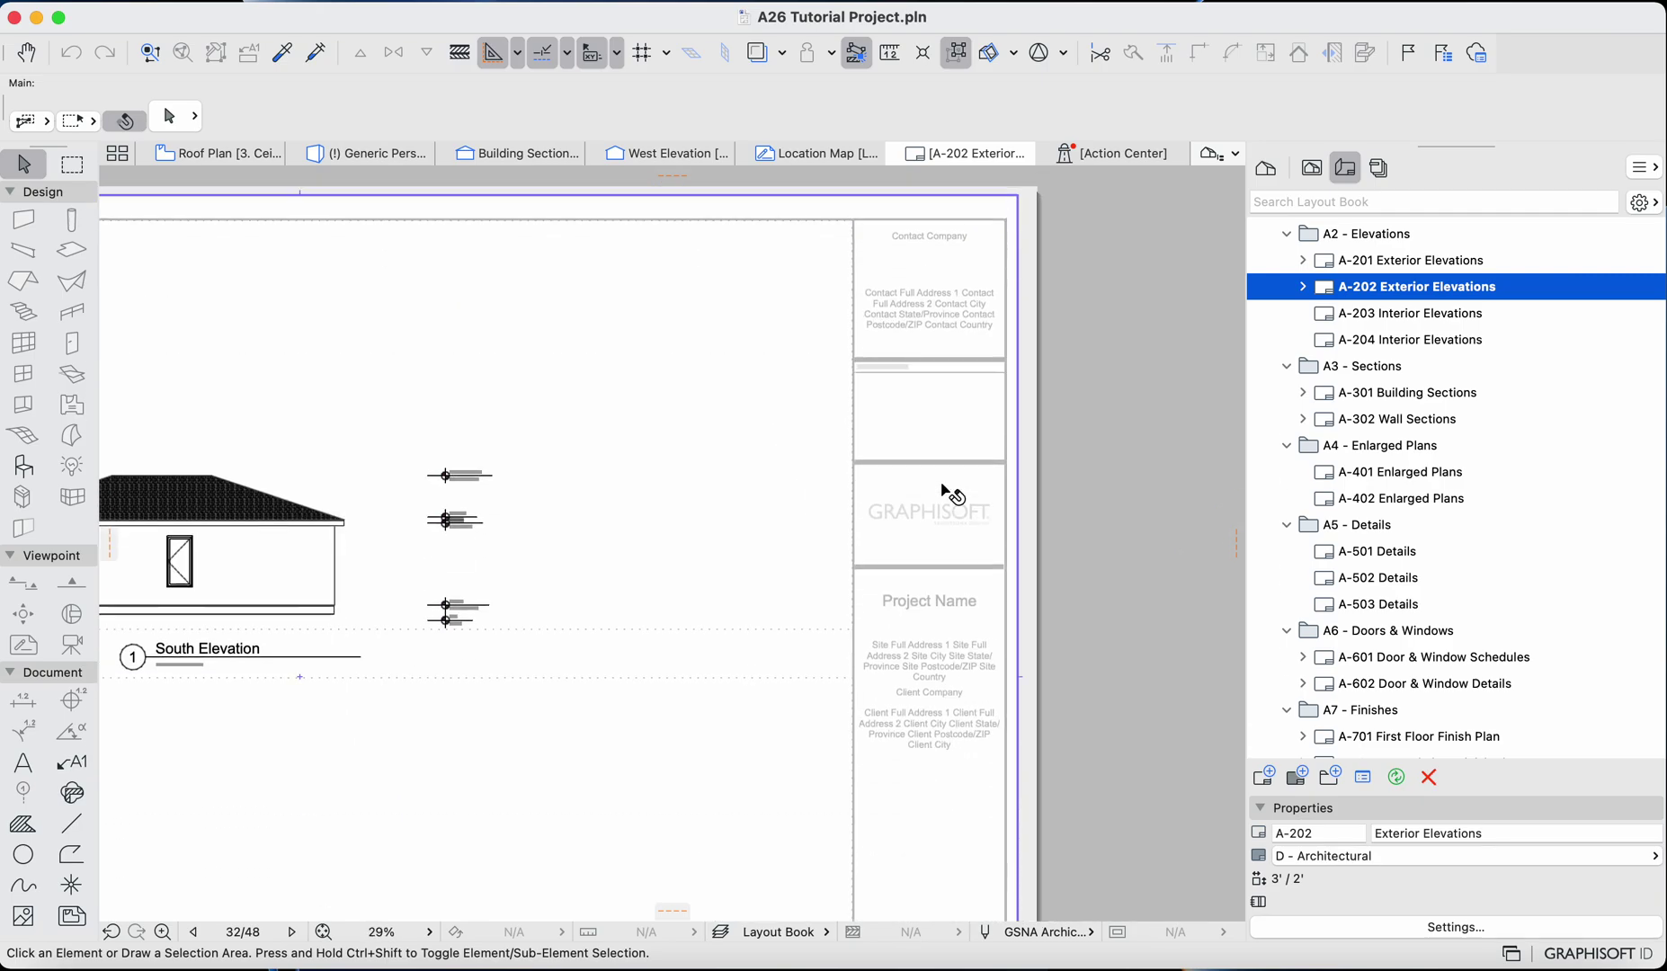
scroll(944, 499, "down", 1)
scroll(926, 751, "up", 4)
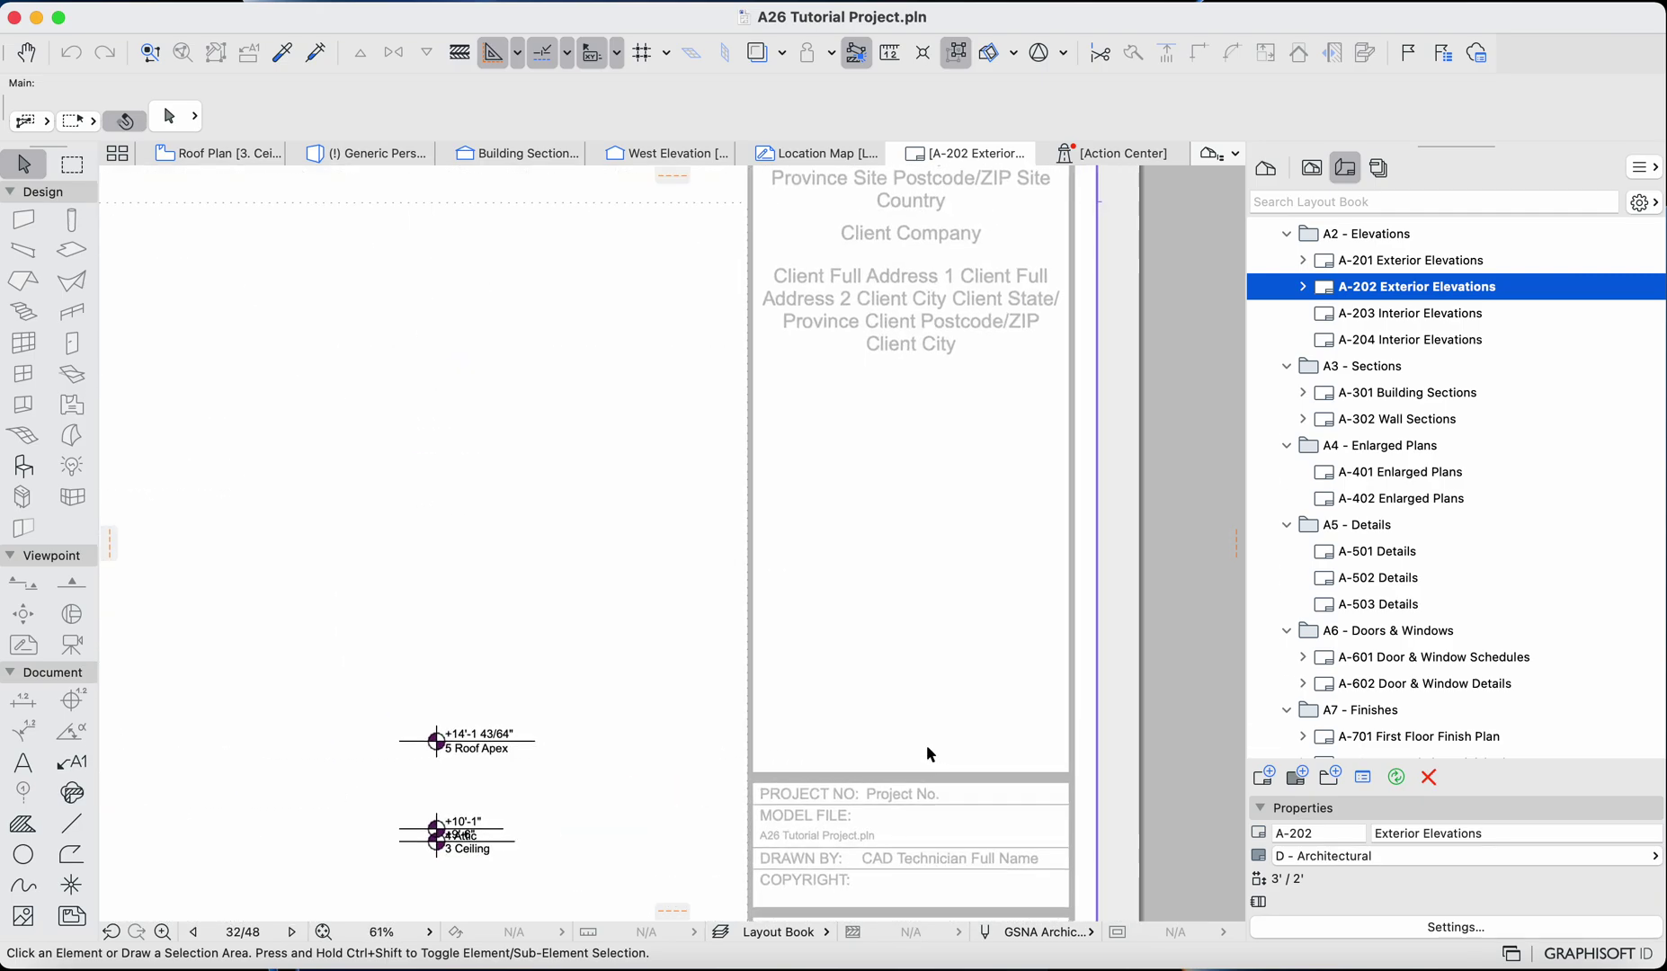
scroll(824, 718, "down", 5)
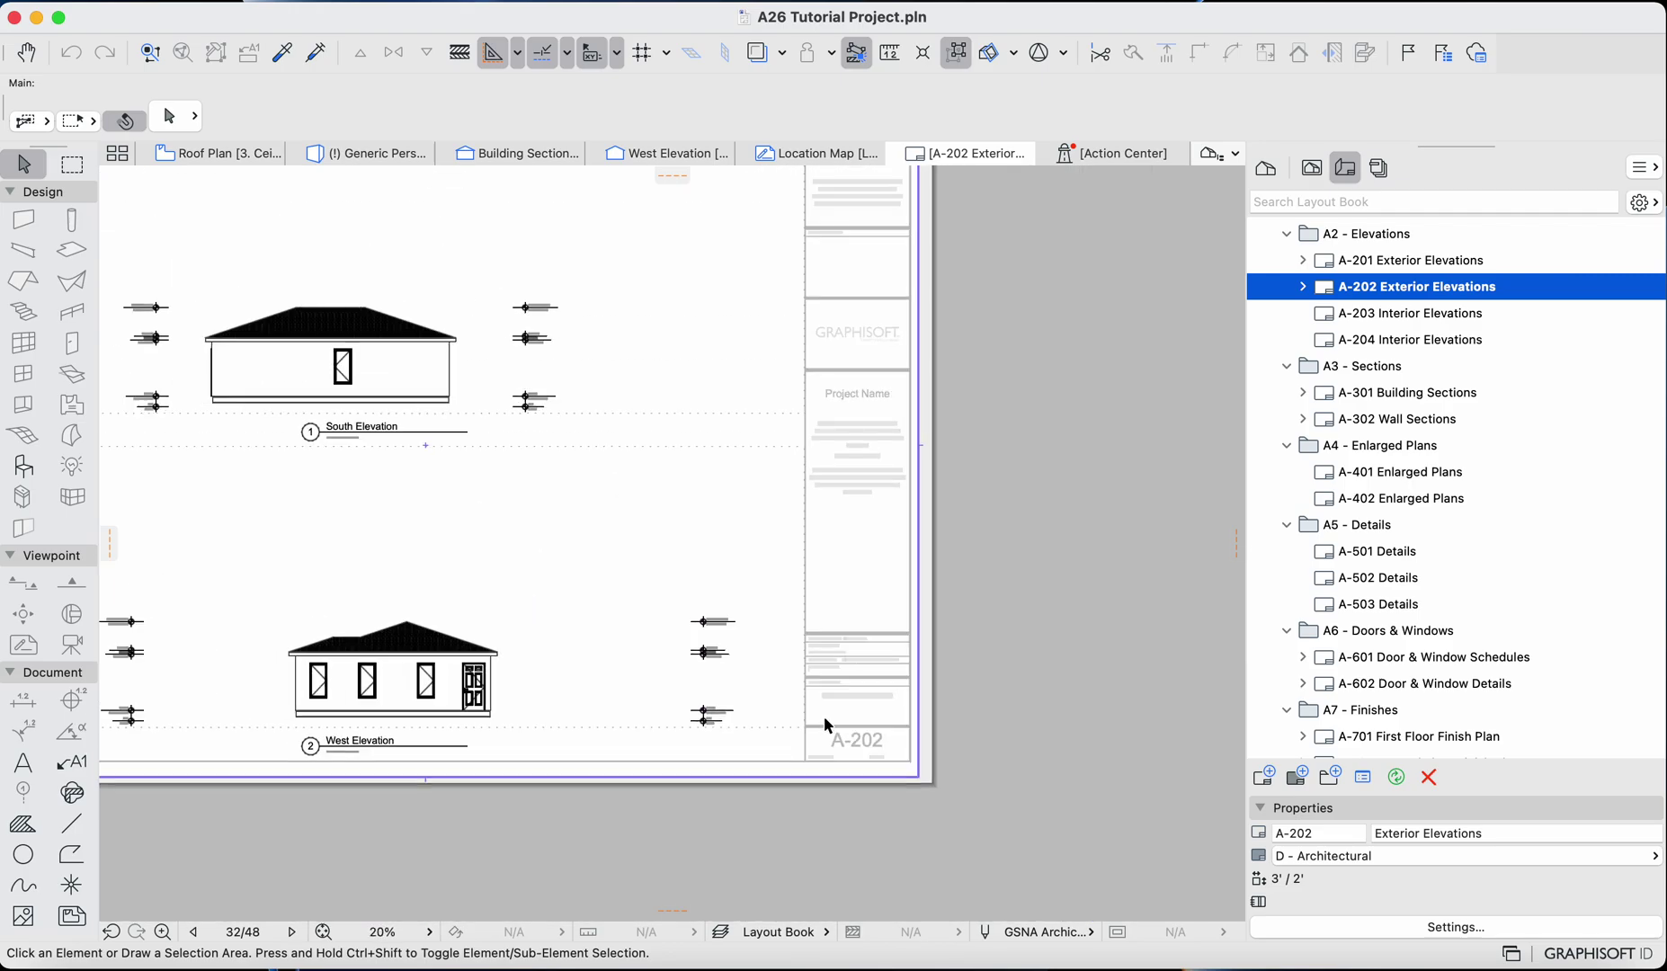
scroll(876, 710, "up", 3)
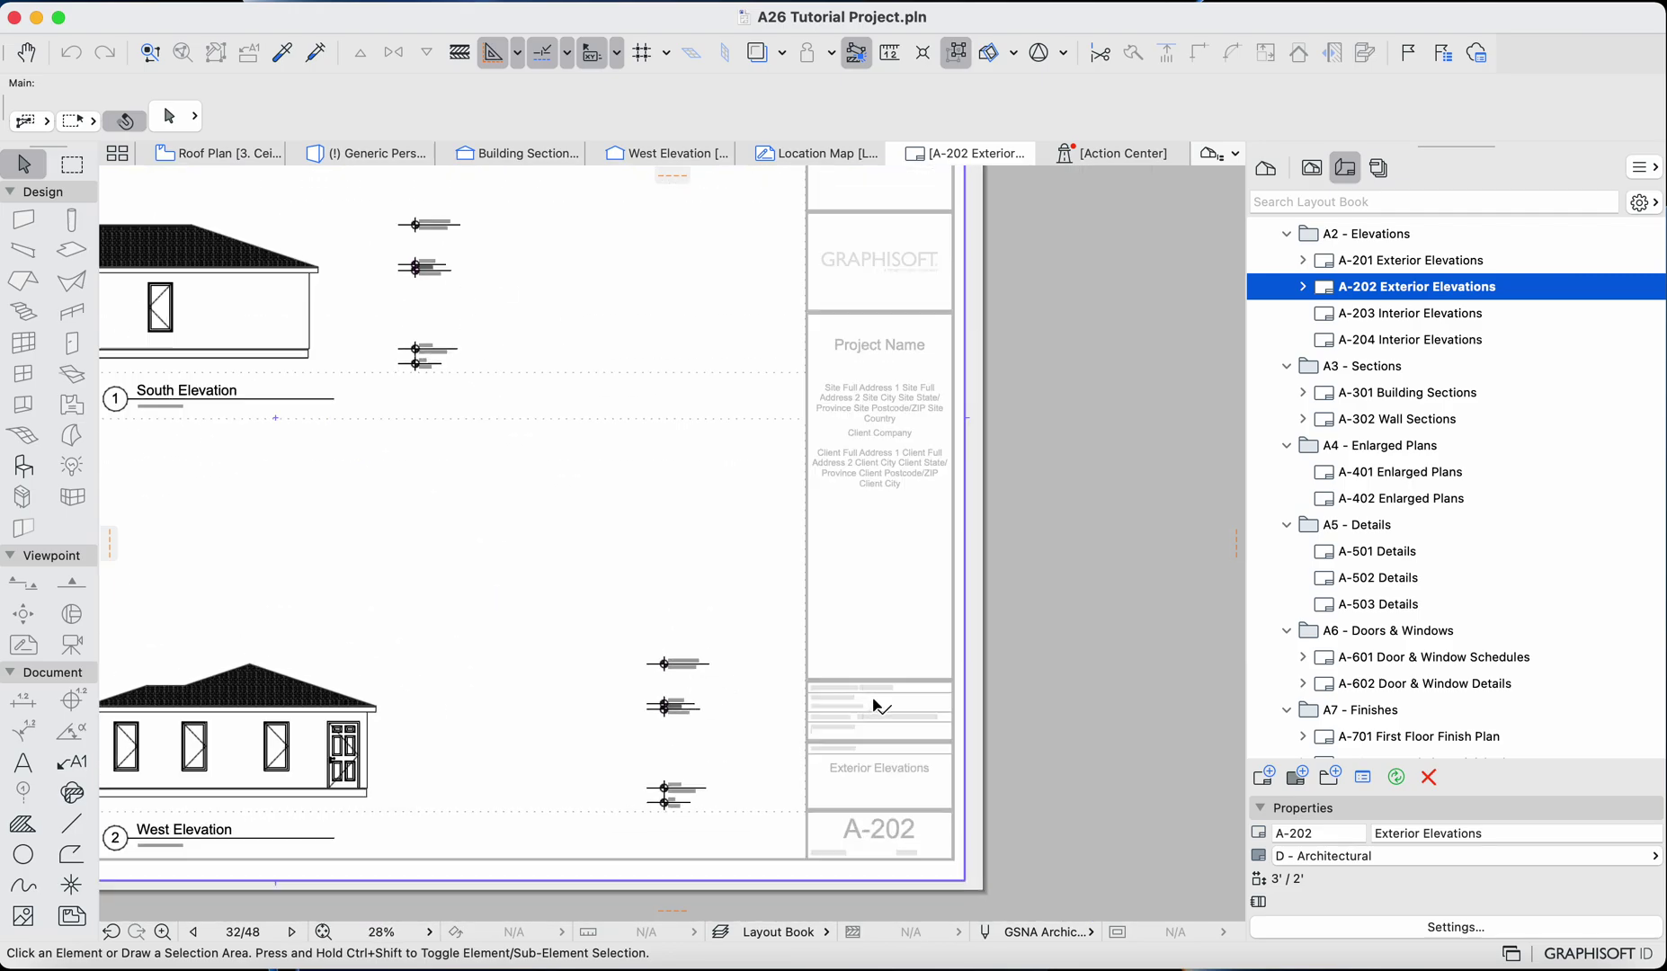
scroll(875, 790, "up", 3)
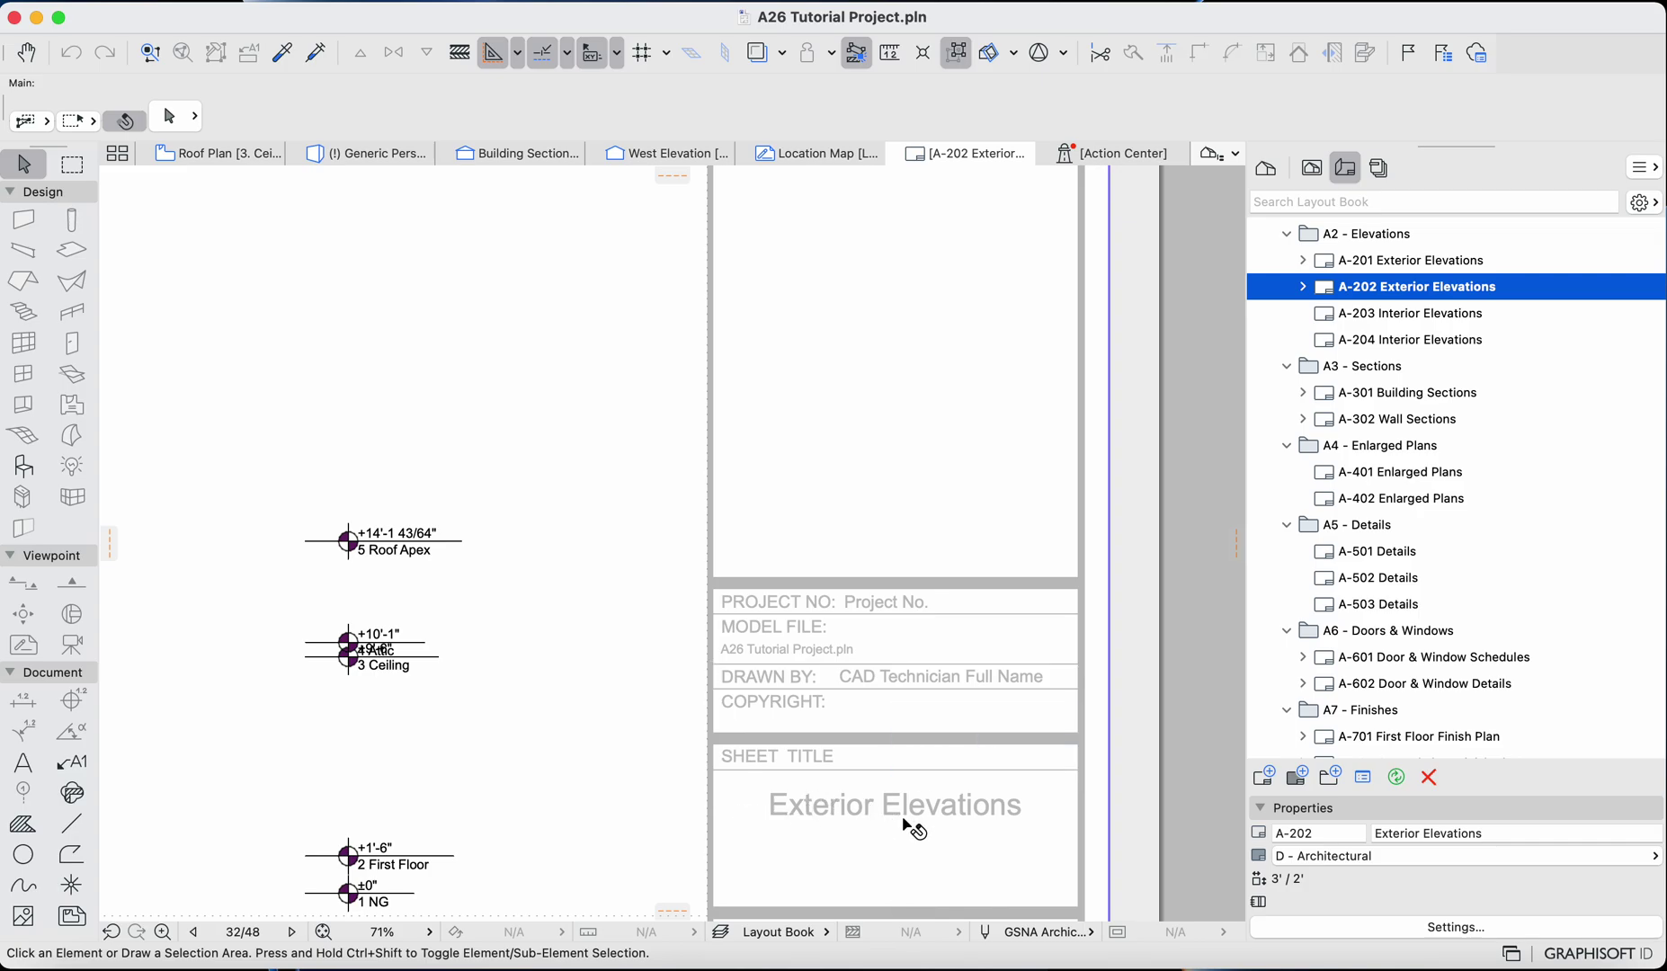
scroll(910, 827, "down", 1)
scroll(903, 821, "down", 3)
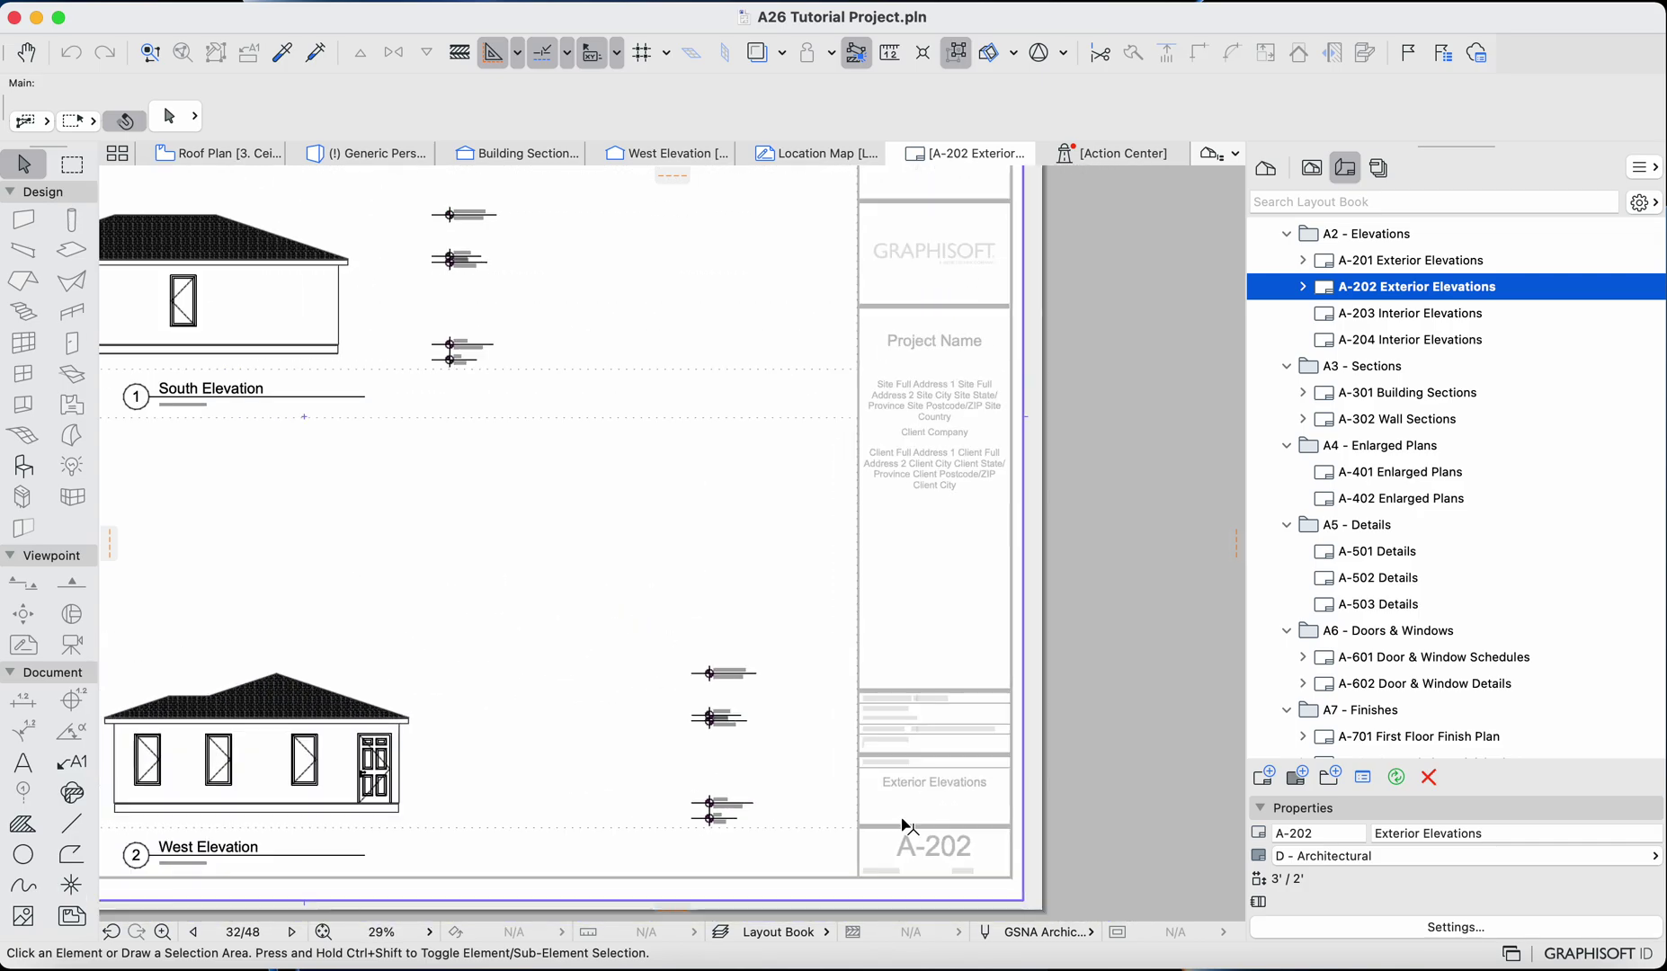
scroll(910, 789, "up", 2)
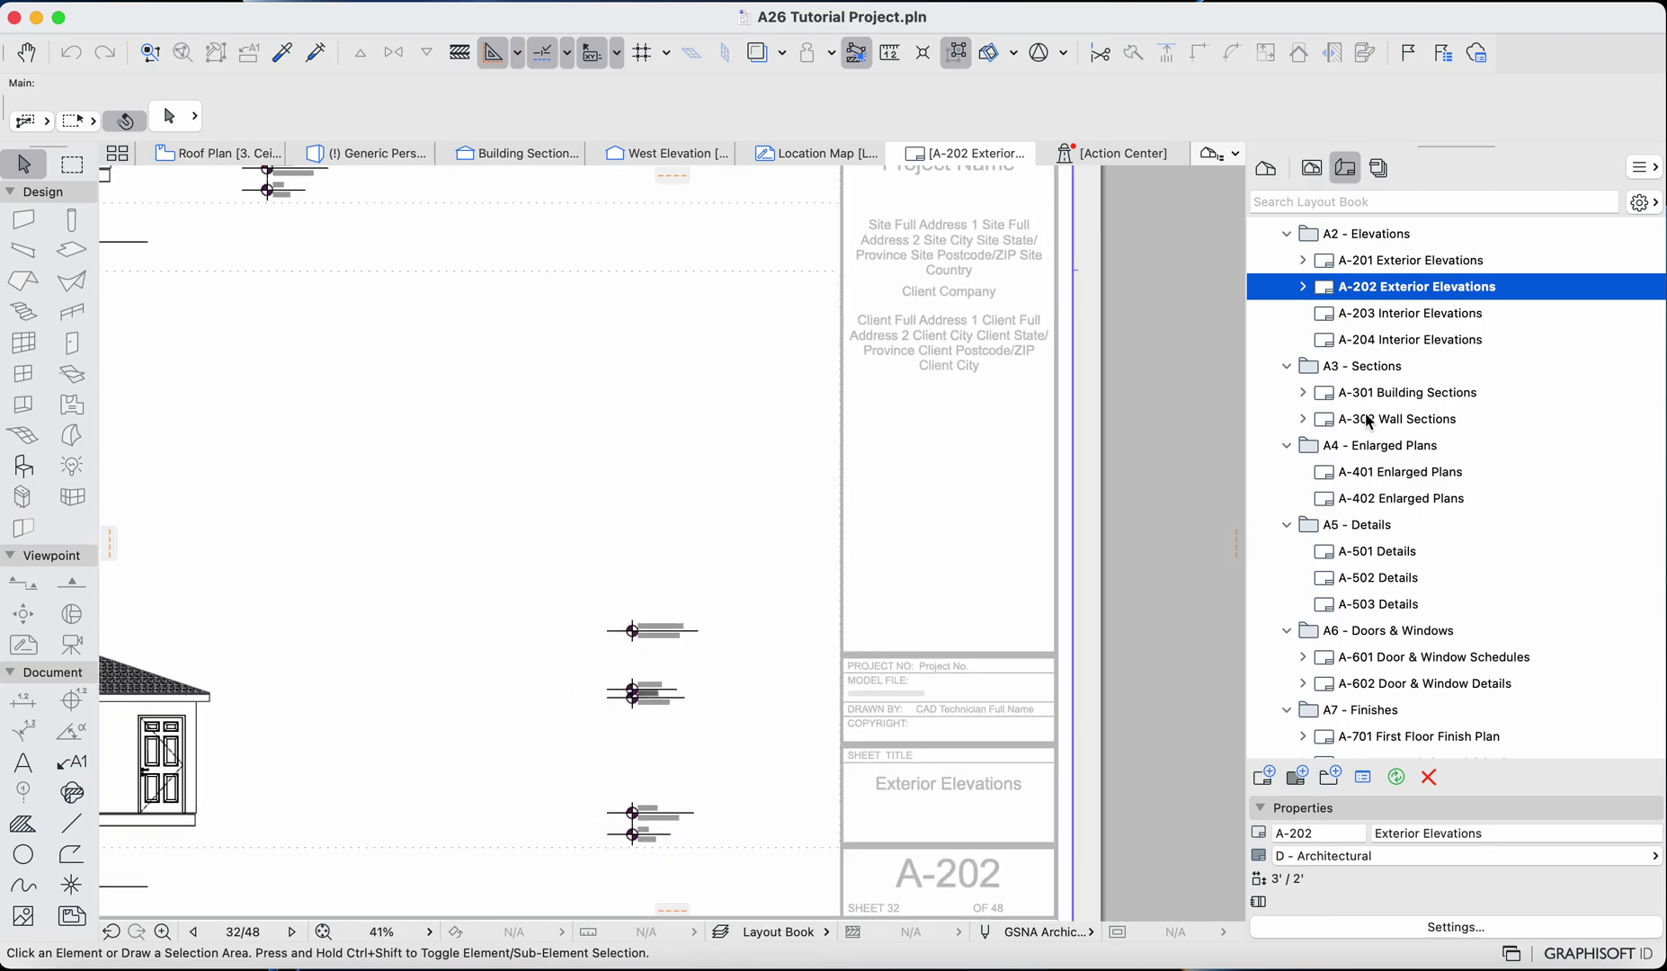
scroll(944, 773, "down", 1)
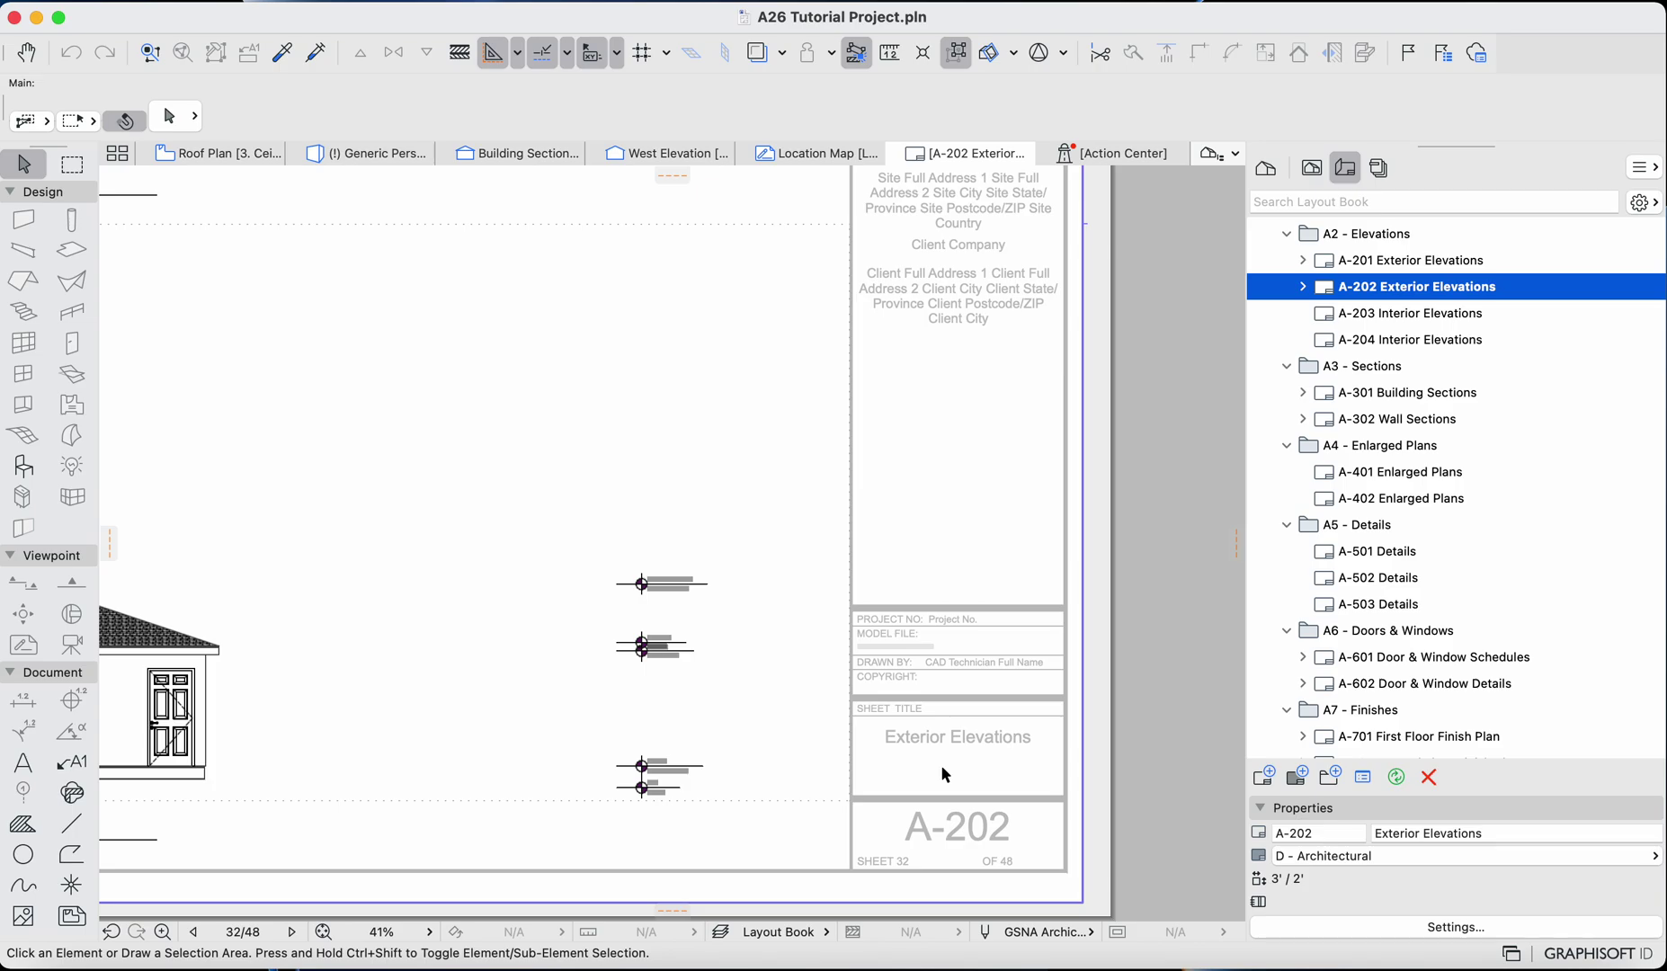
scroll(940, 764, "down", 5)
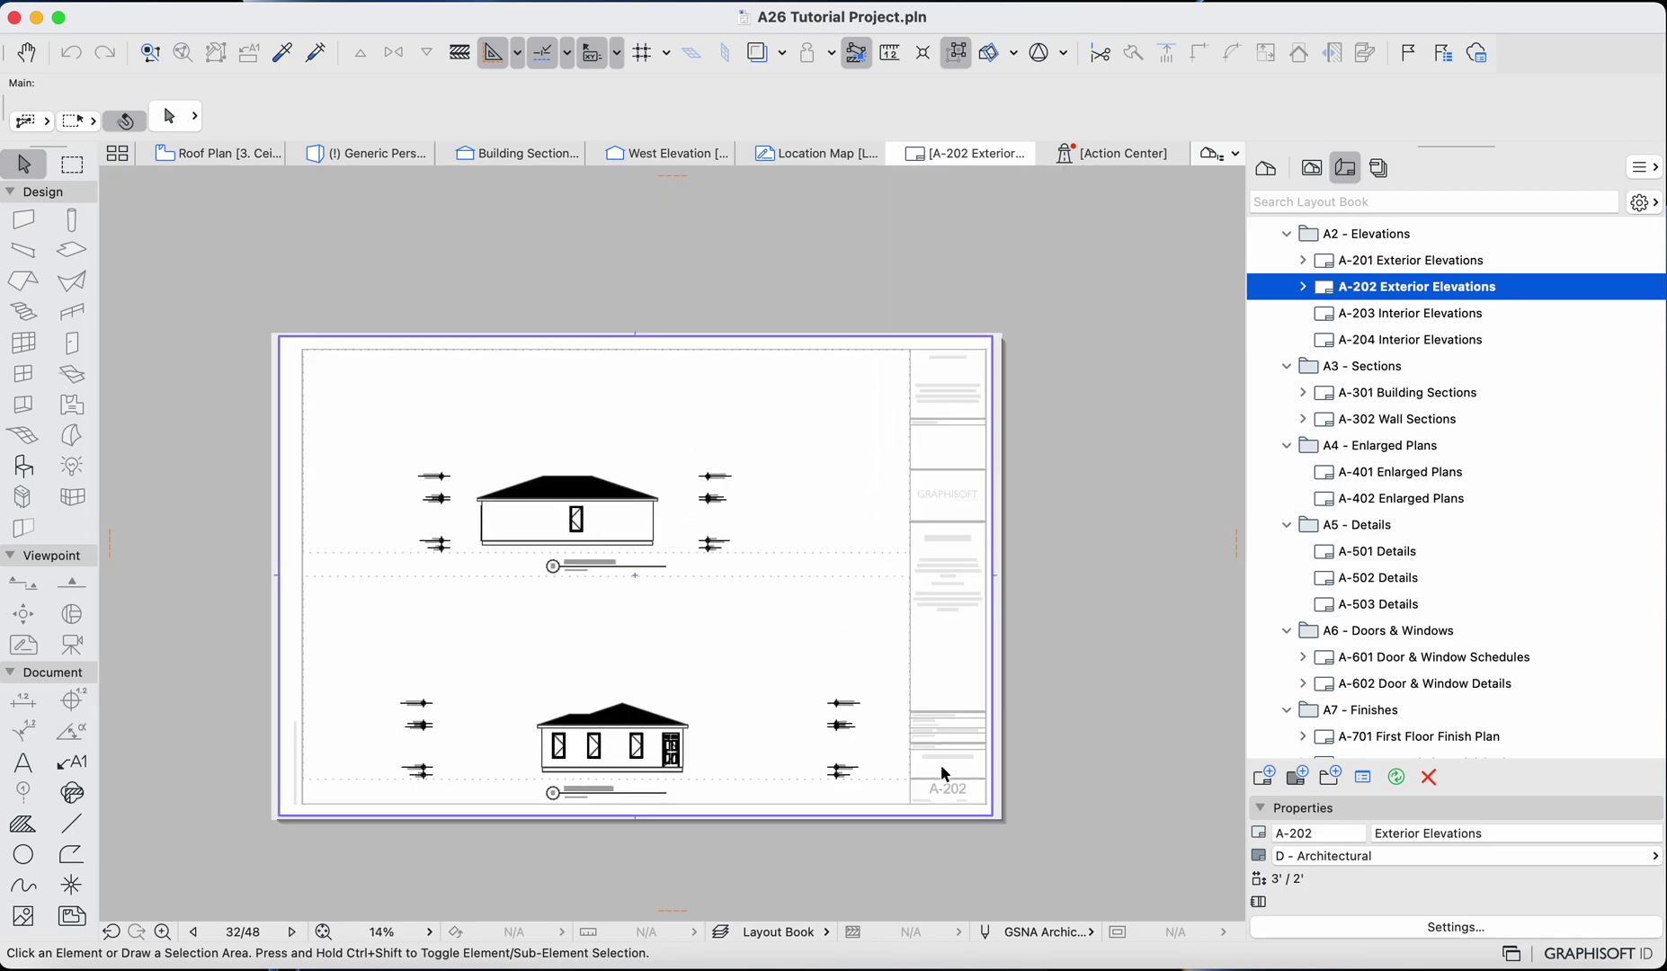
scroll(1447, 689, "down", 1)
scroll(1447, 693, "down", 5)
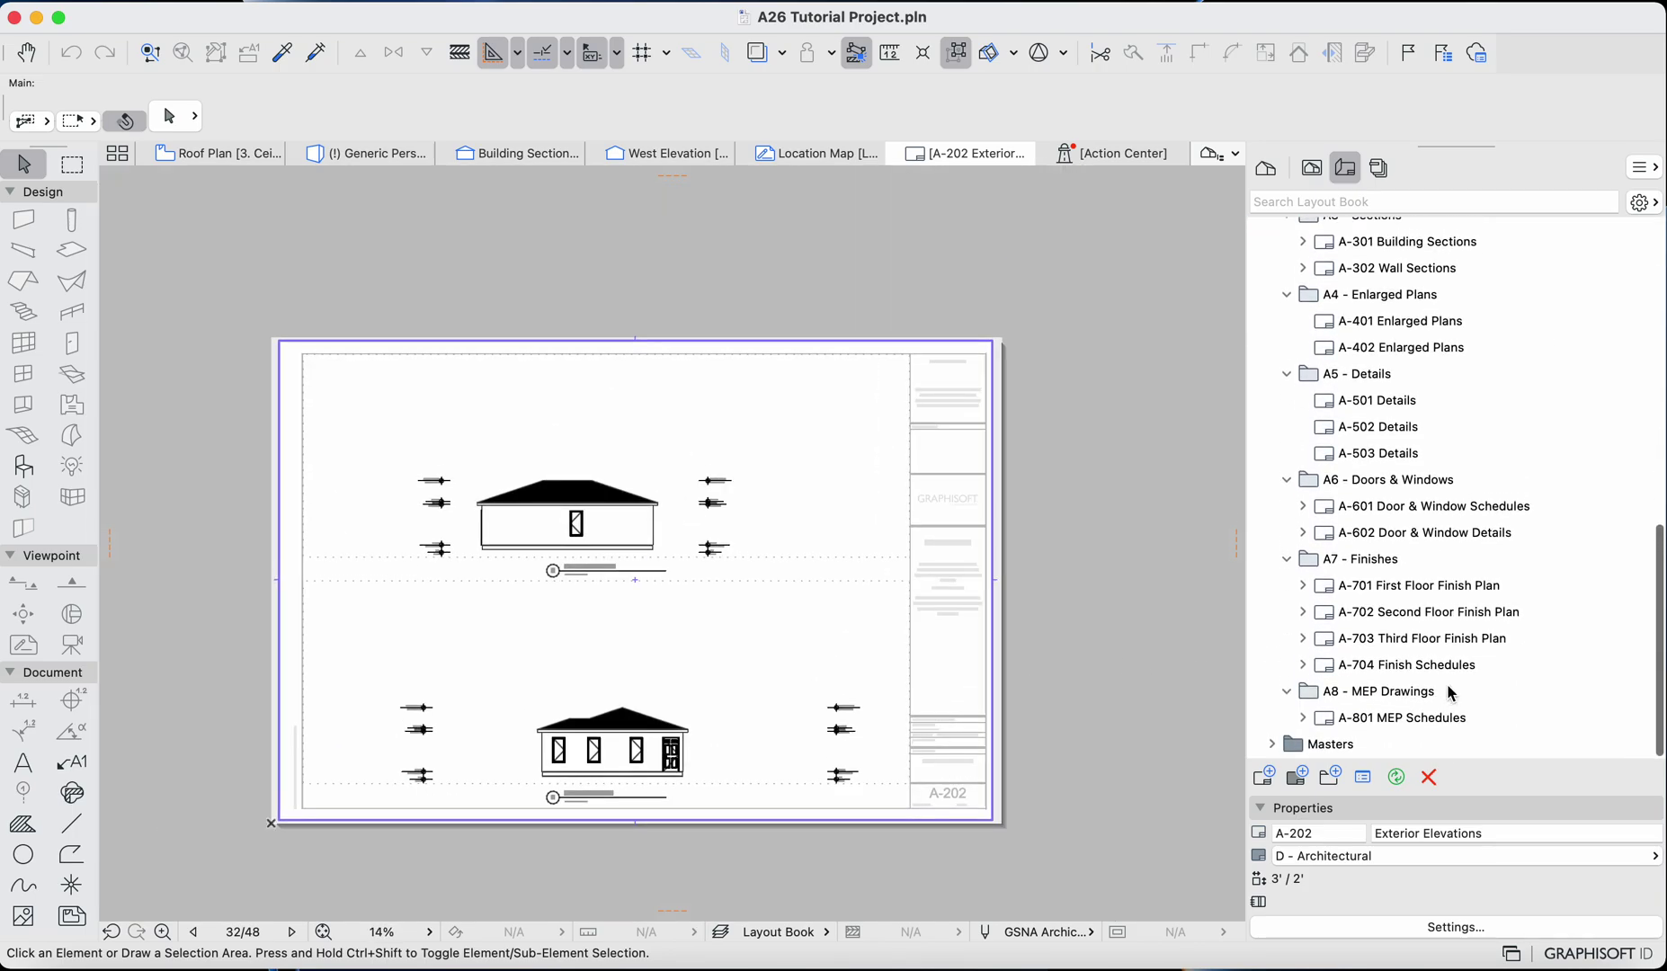
Step: Expand Masters in the Layout Book and open the D - Architectural master layout
left_click(1299, 745)
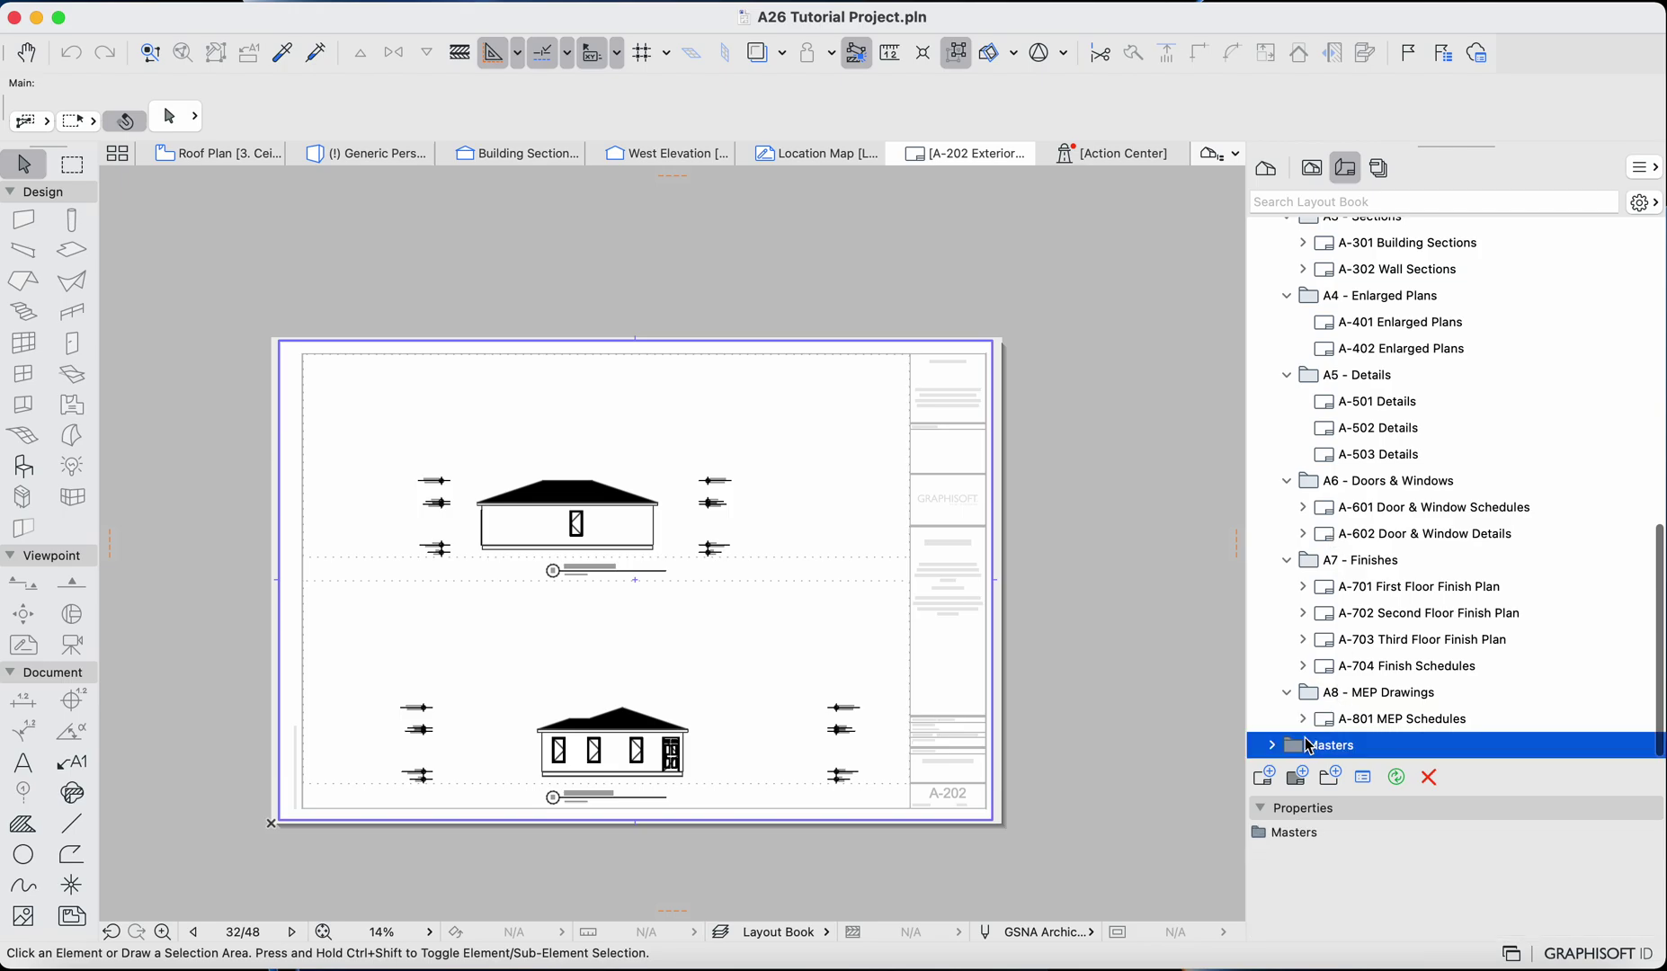
left_click(1271, 746)
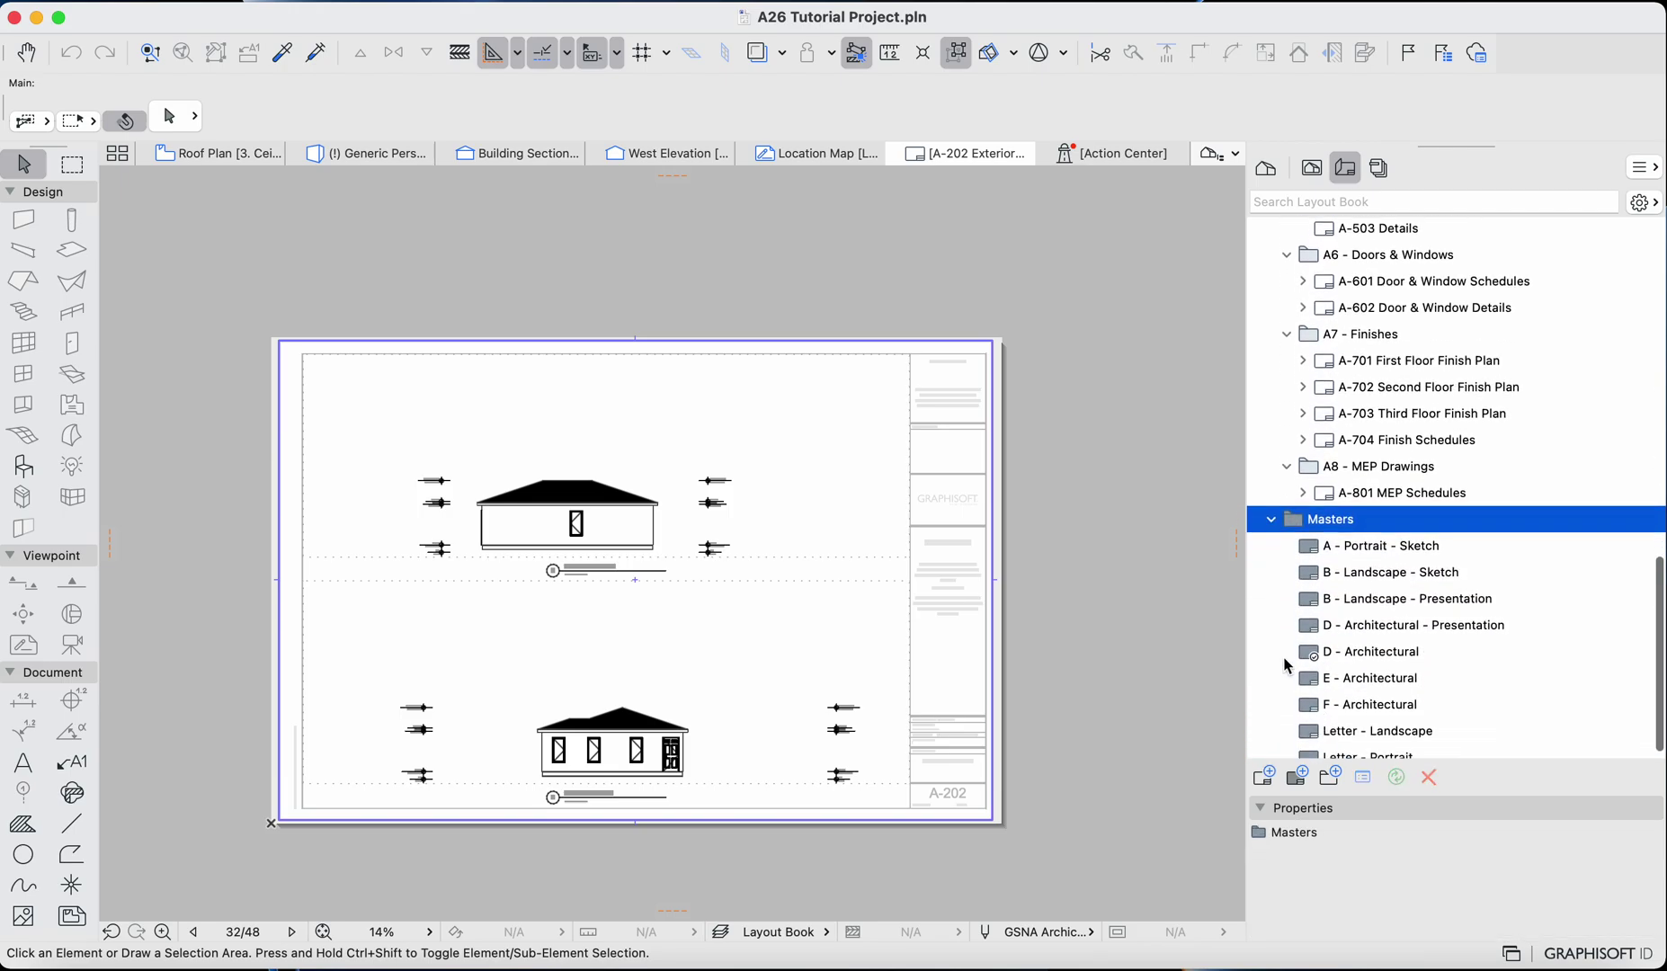
scroll(1348, 539, "down", 1)
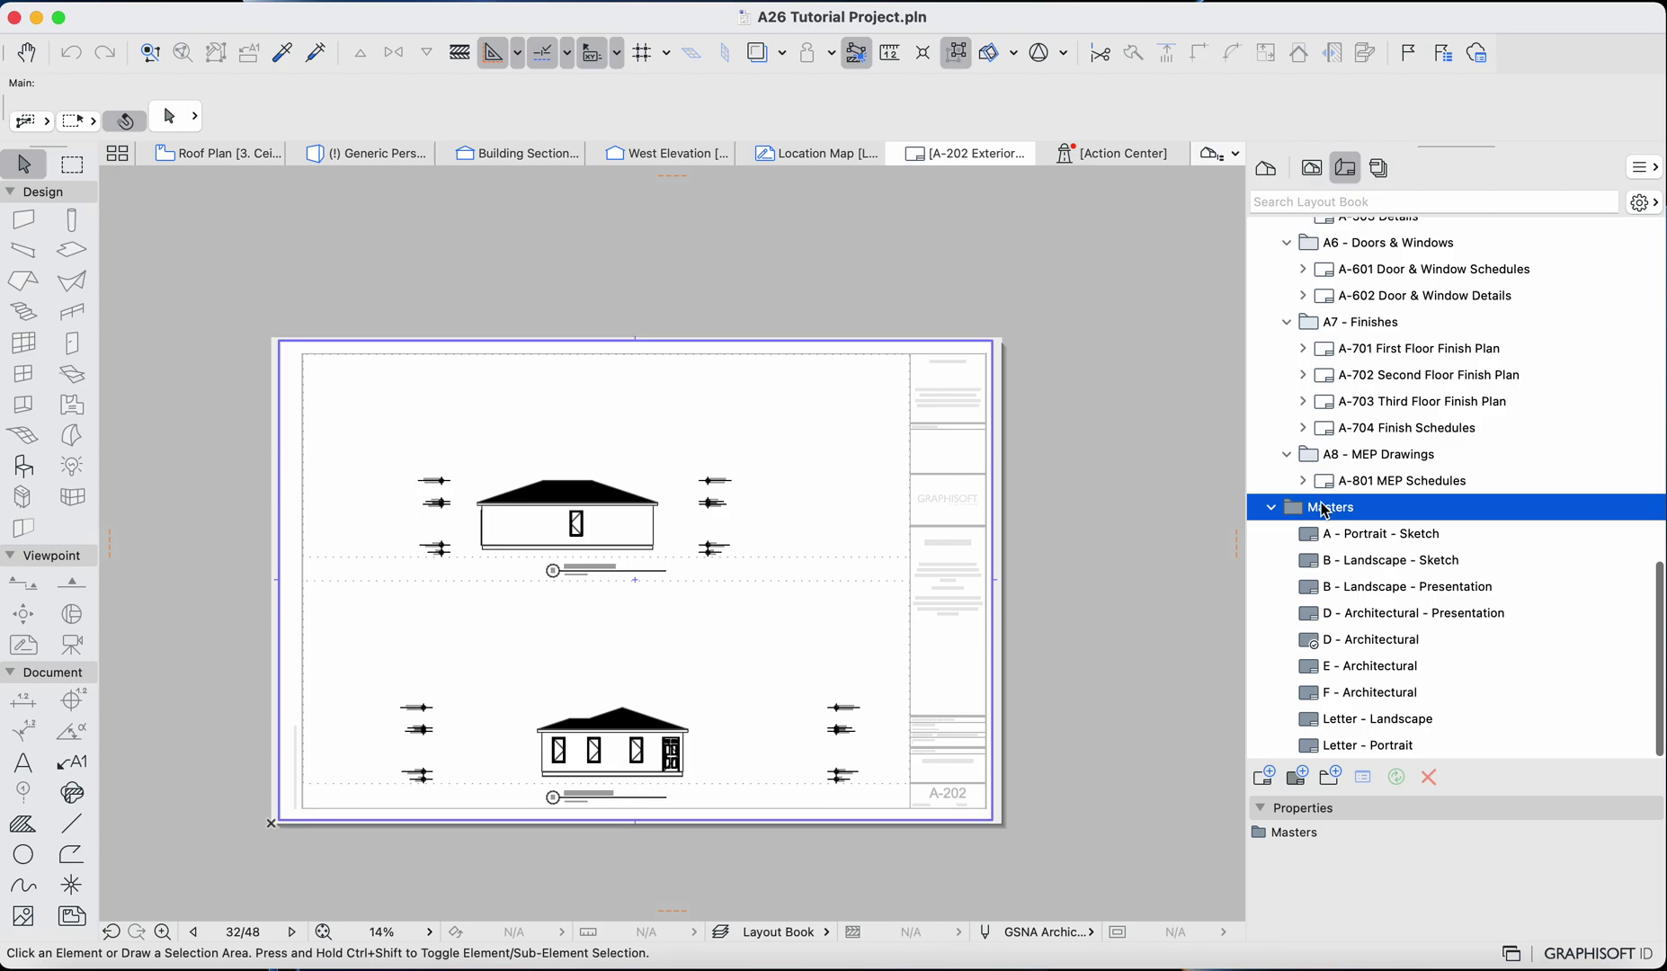
double_click(1378, 641)
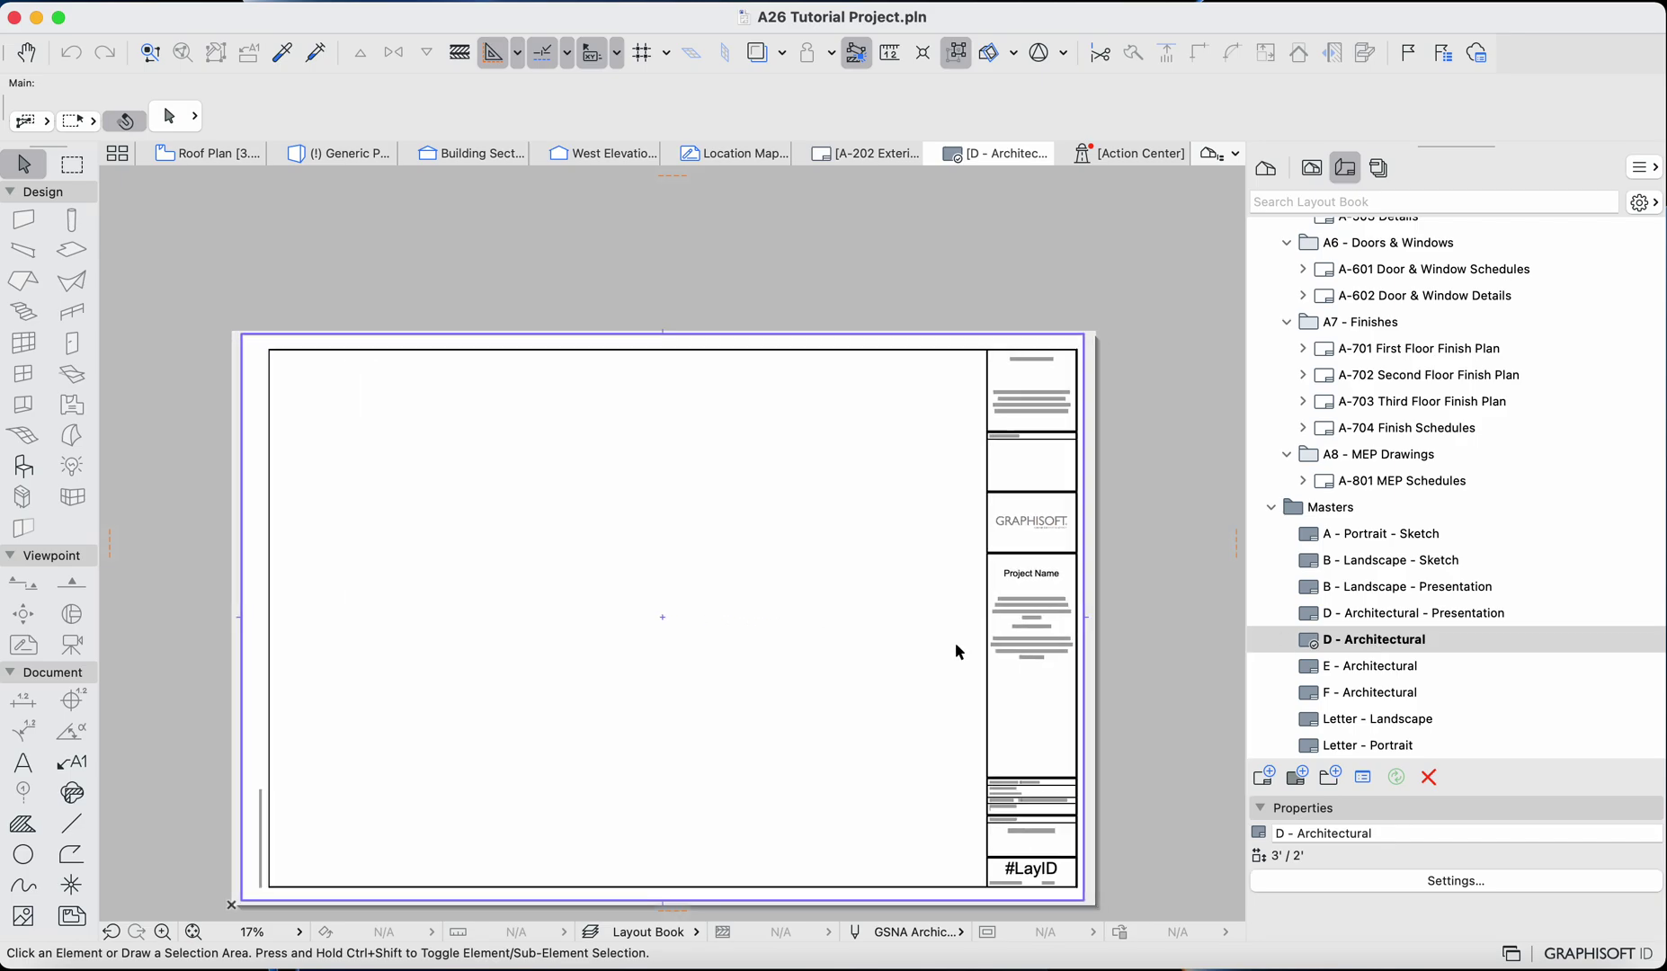
Step: Open the title block's contact address text for editing
scroll(1097, 449, "up", 5)
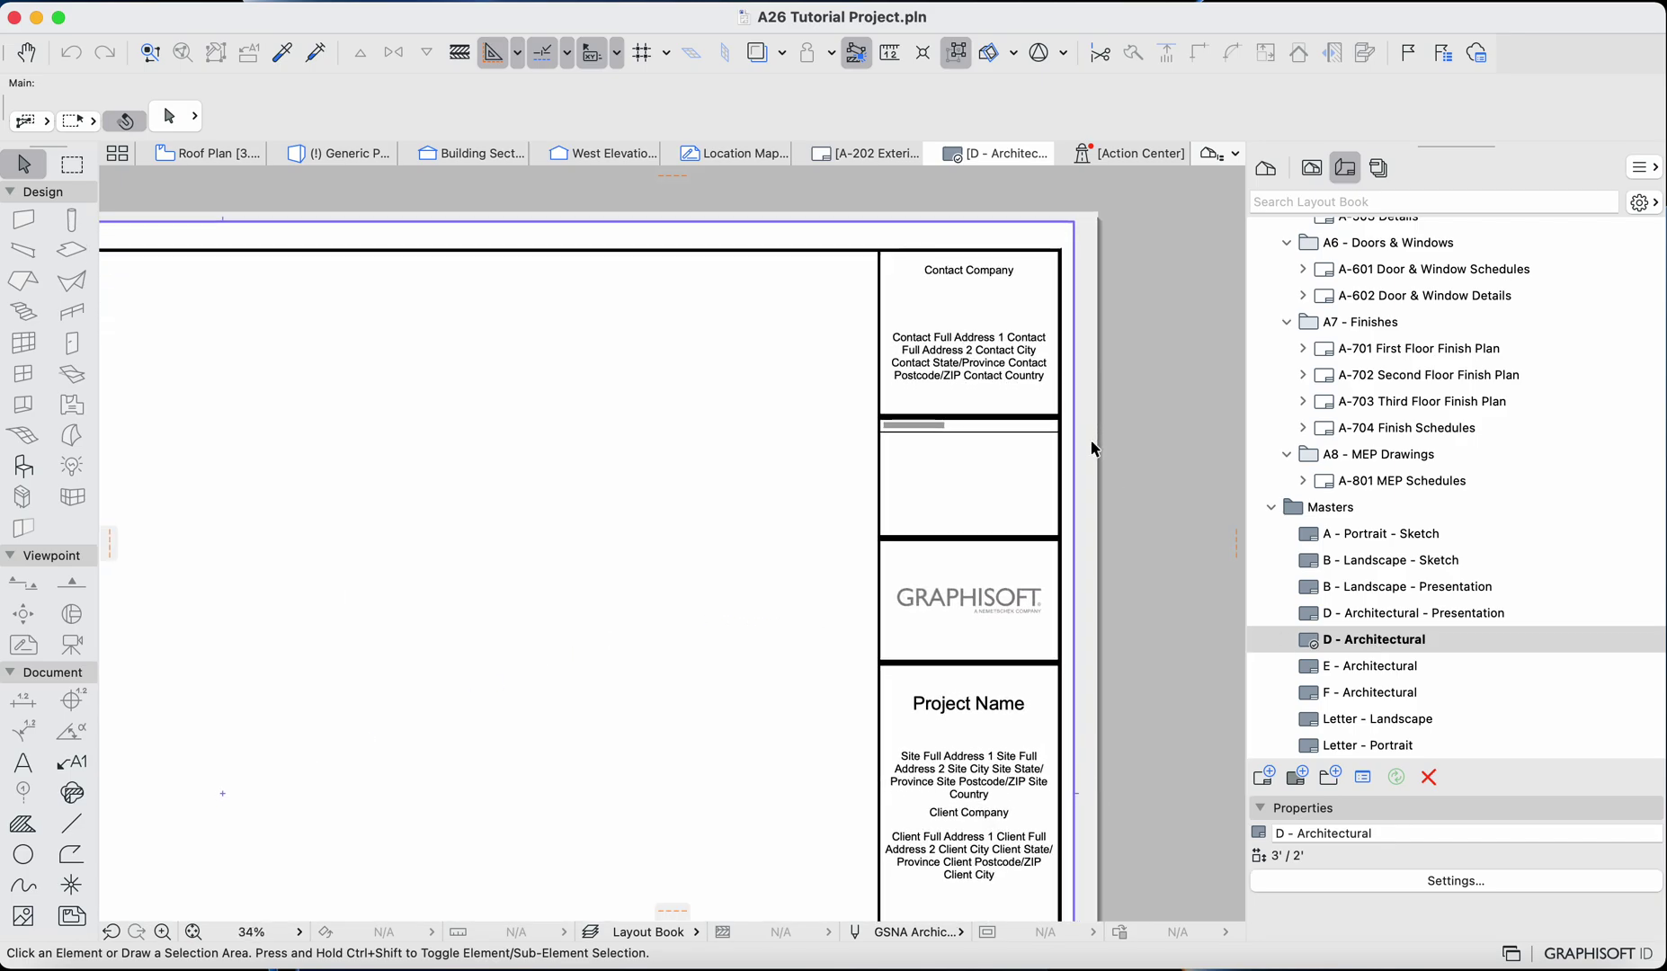
scroll(1005, 261, "up", 3)
left_click(966, 355)
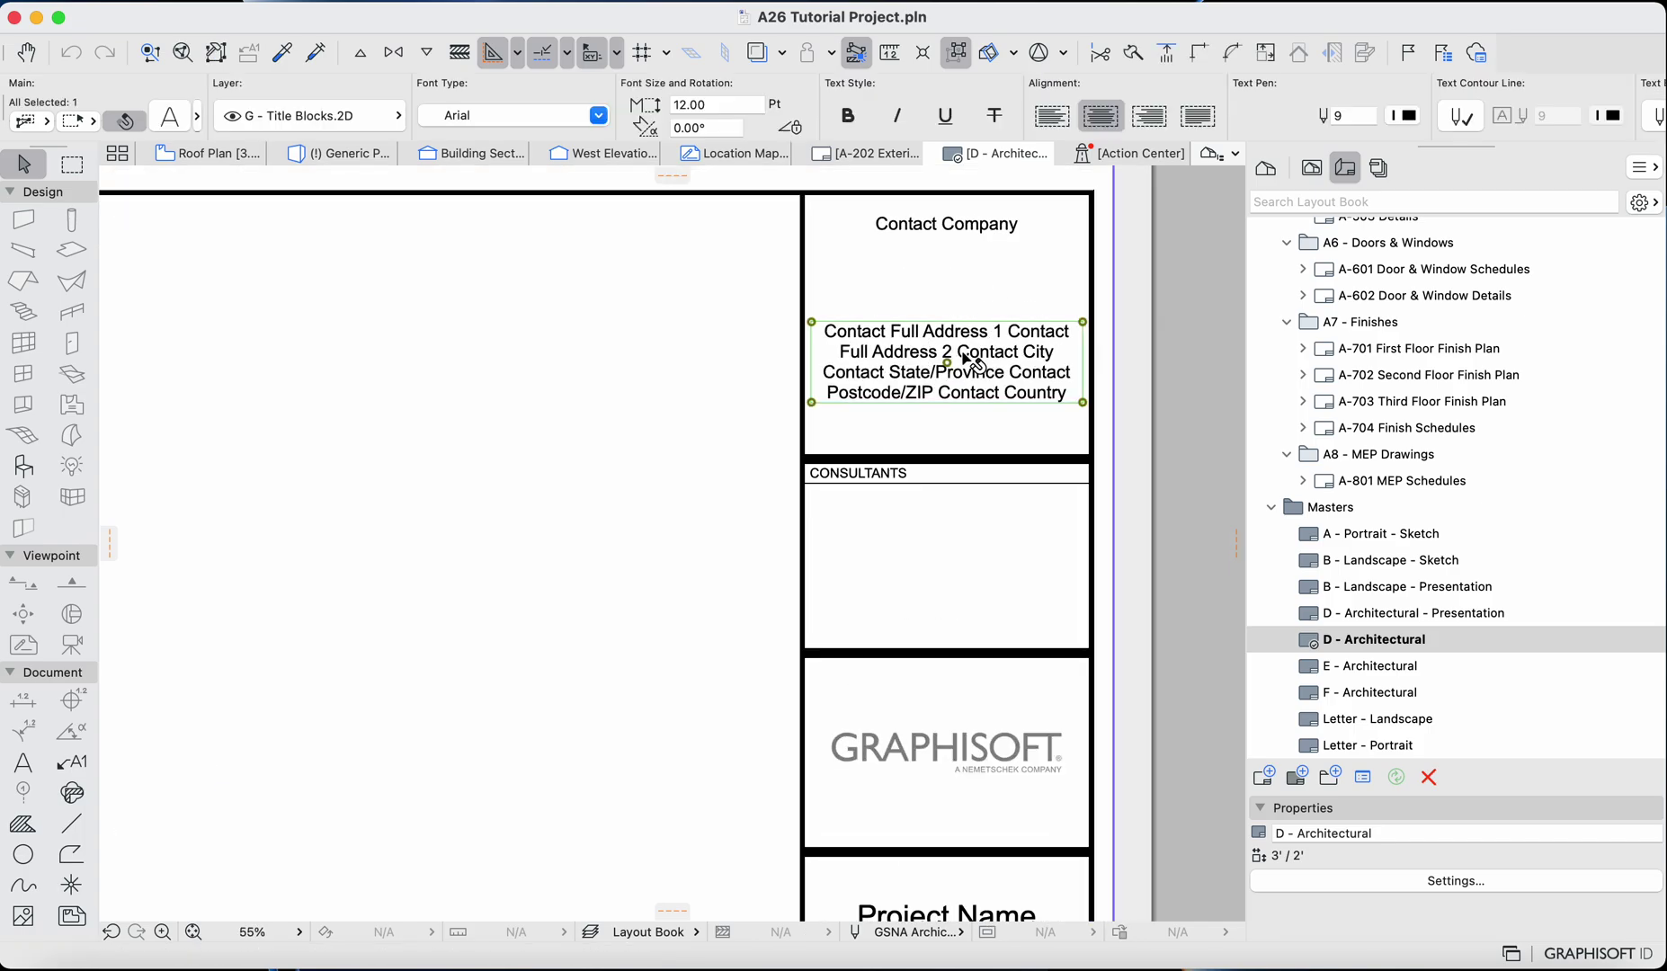
left_click(704, 351)
left_click(979, 225)
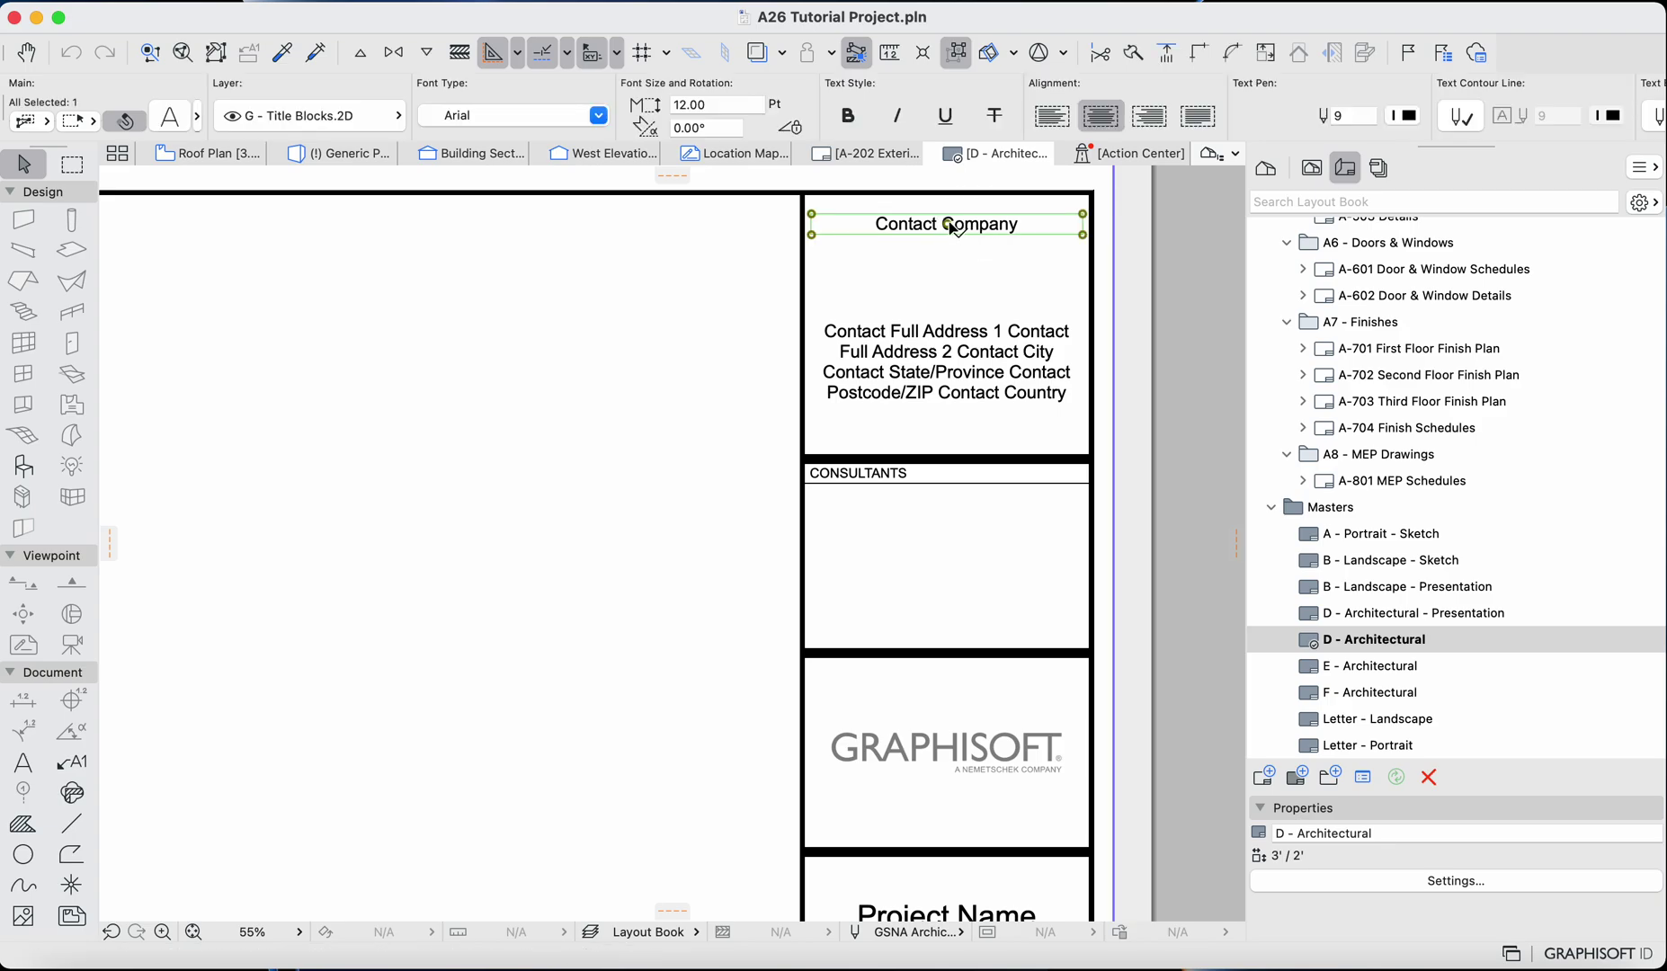
left_click(964, 378)
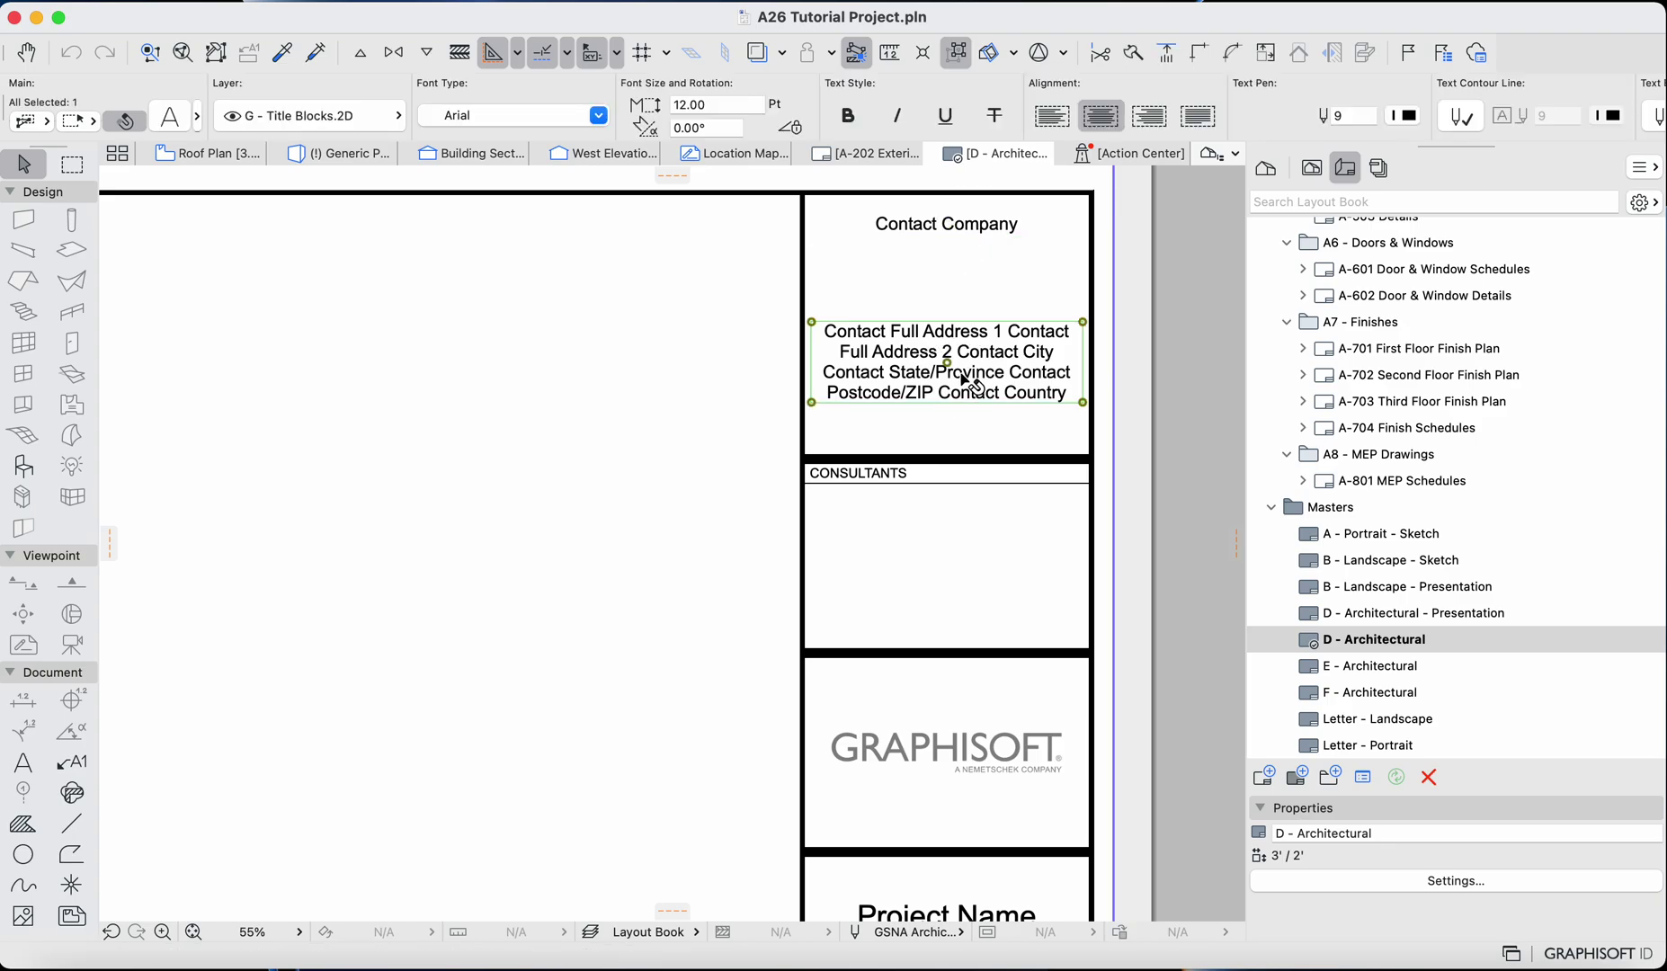
double_click(1029, 371)
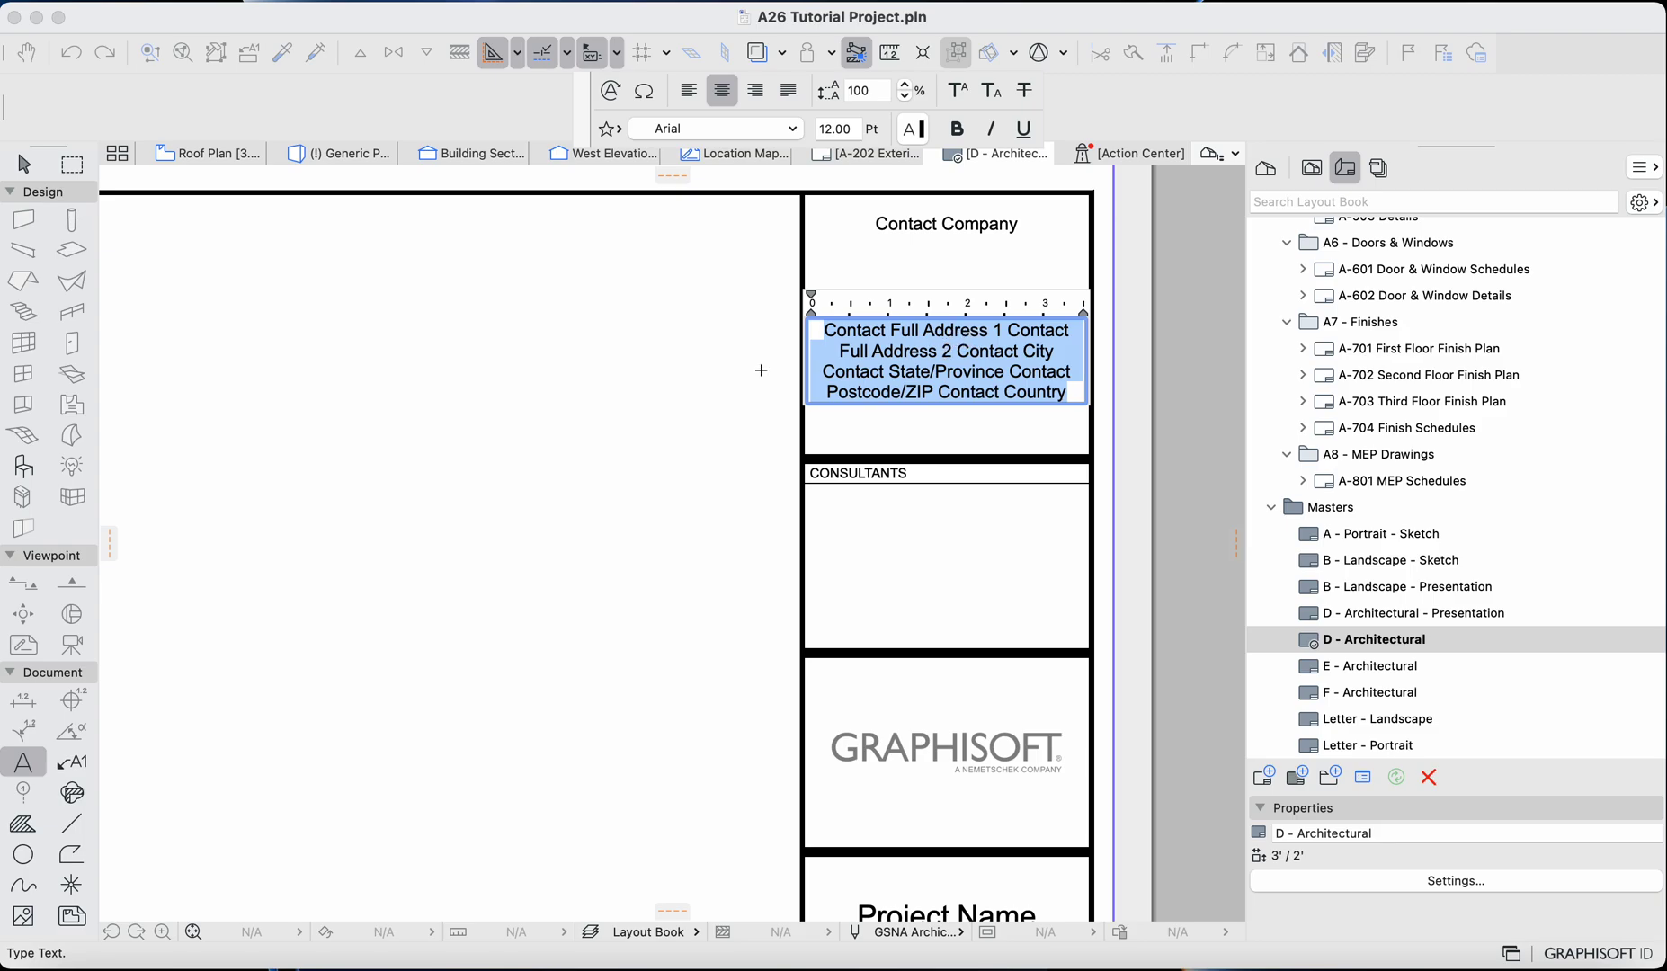
Step: Test deleting the contact address text, then undo to restore it
key("Escape")
double_click(834, 346)
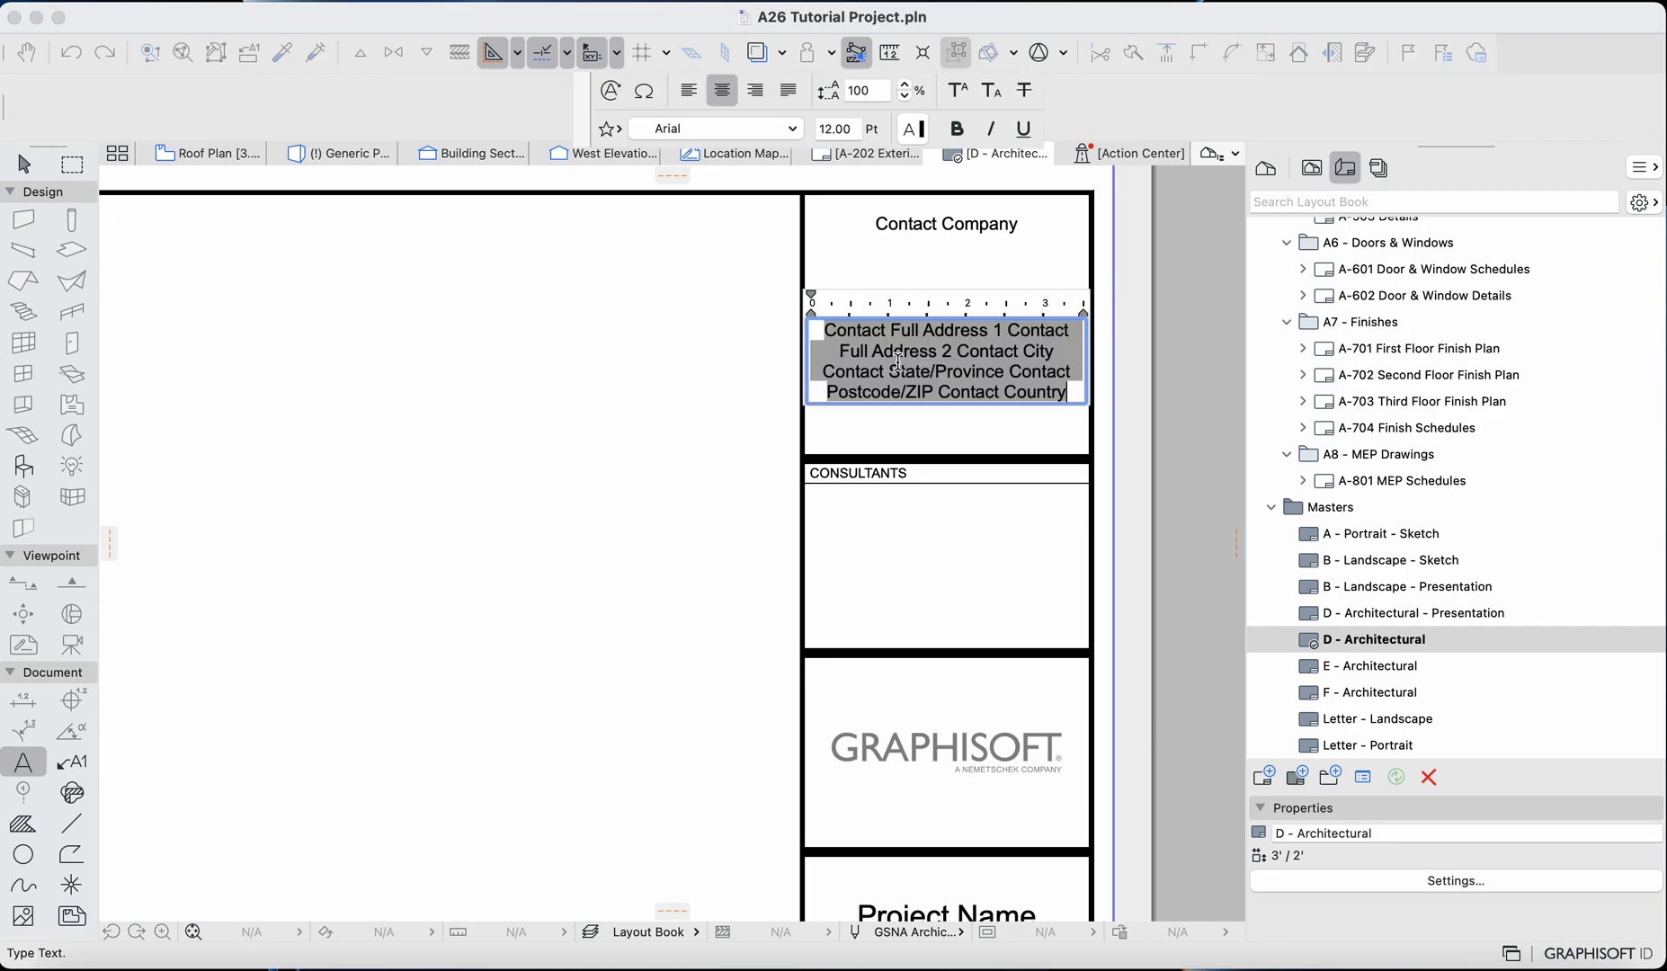
key("super+a")
key("BackSpace")
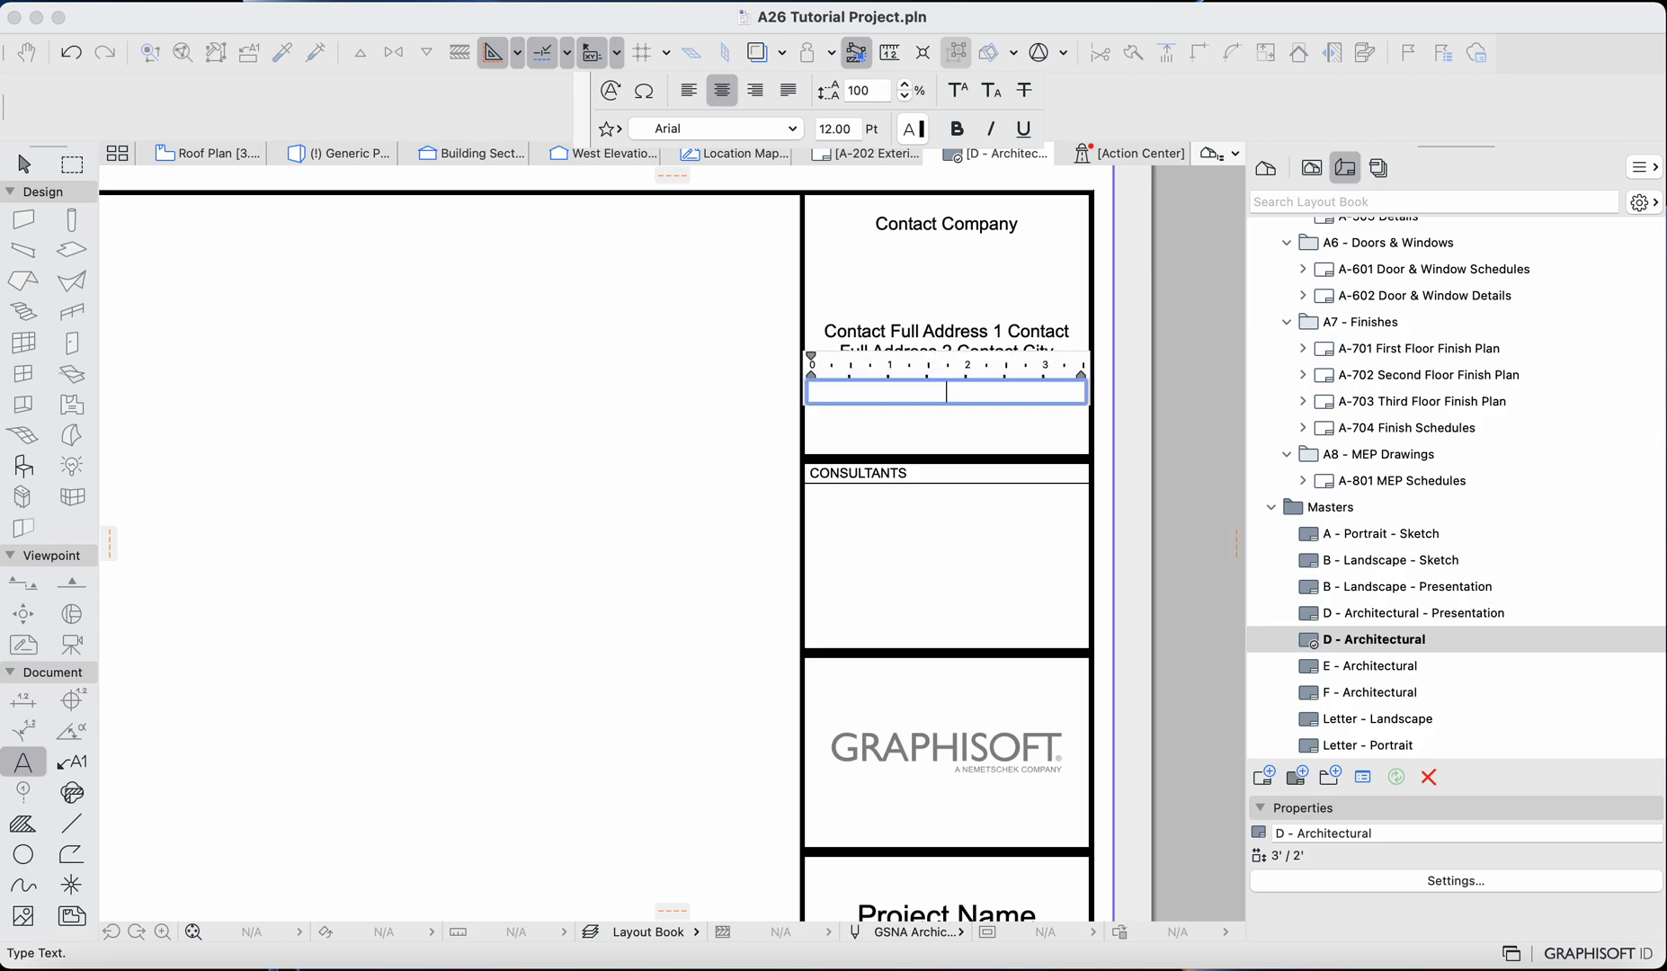
key("super+z")
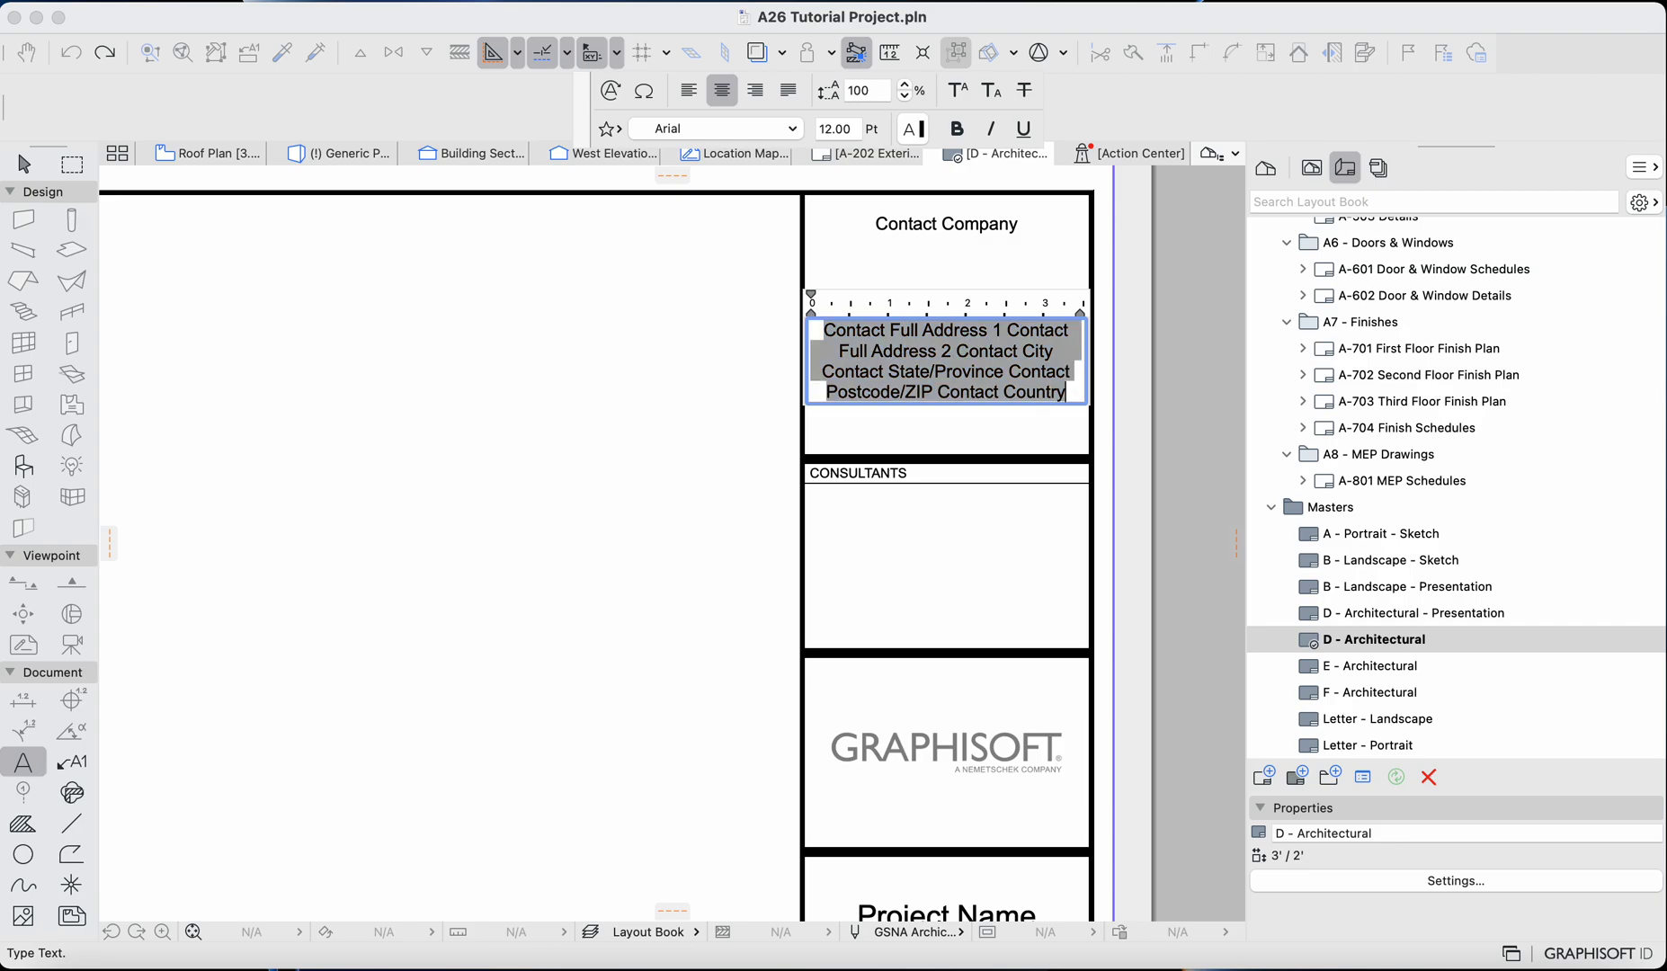
key("super+shift+z")
key("super+z")
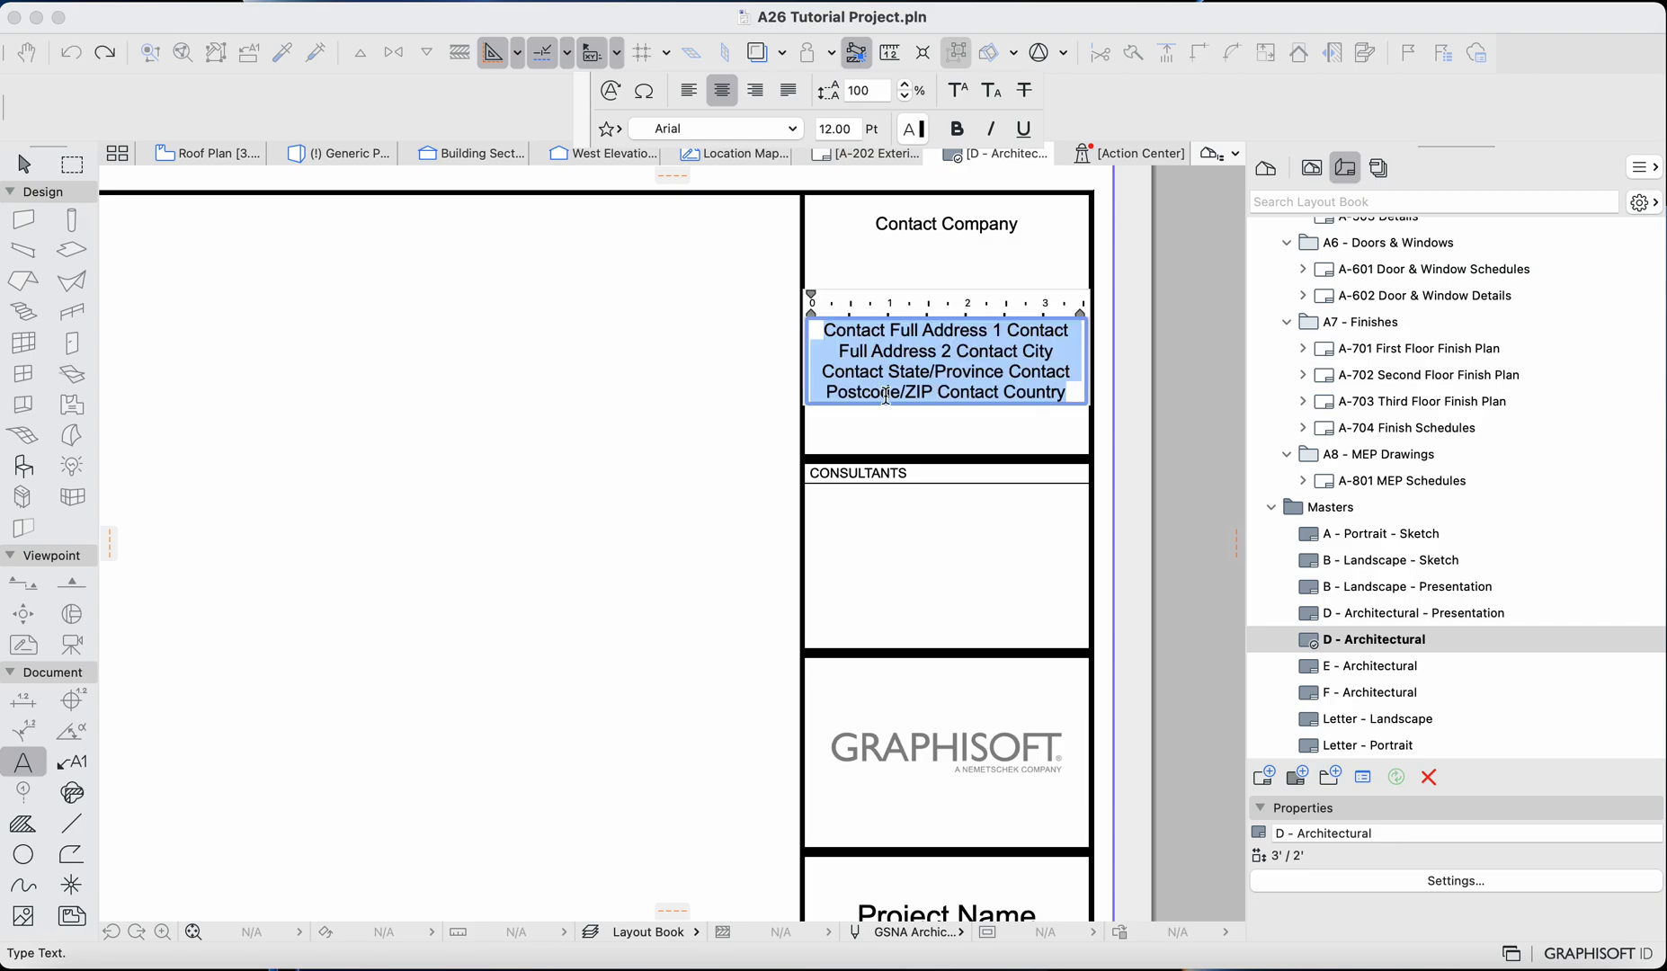
key("Escape")
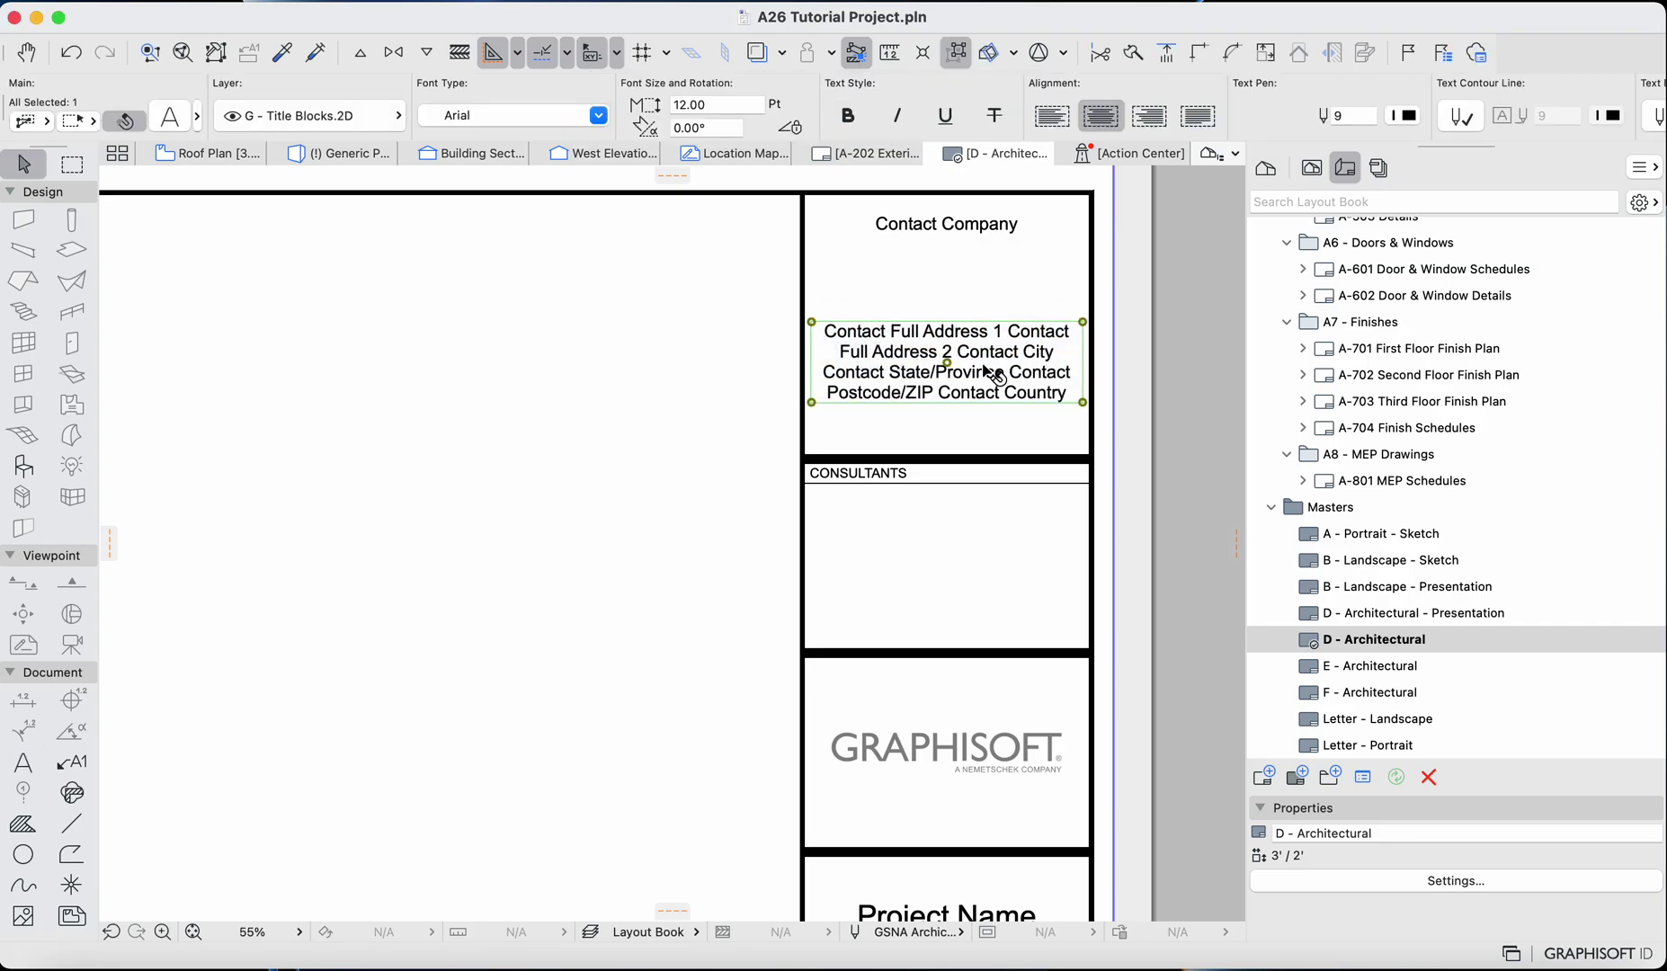
Step: Add a new test address line below the contact address text
double_click(1013, 368)
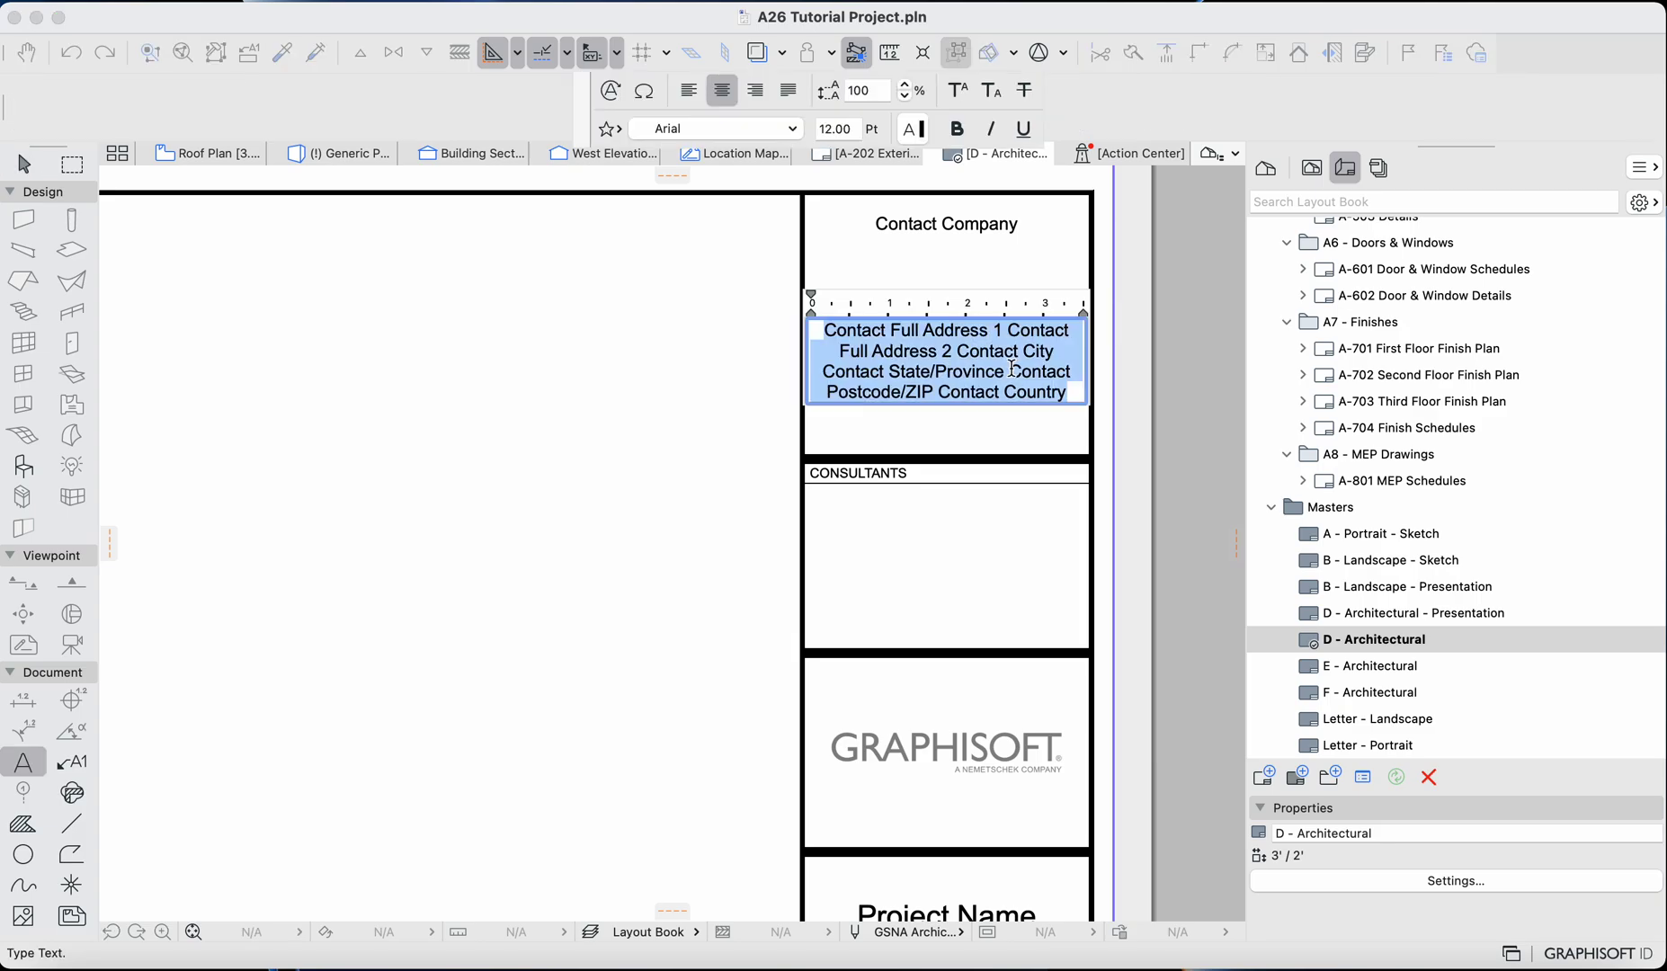
left_click(1091, 400)
key("Return")
key("Return")
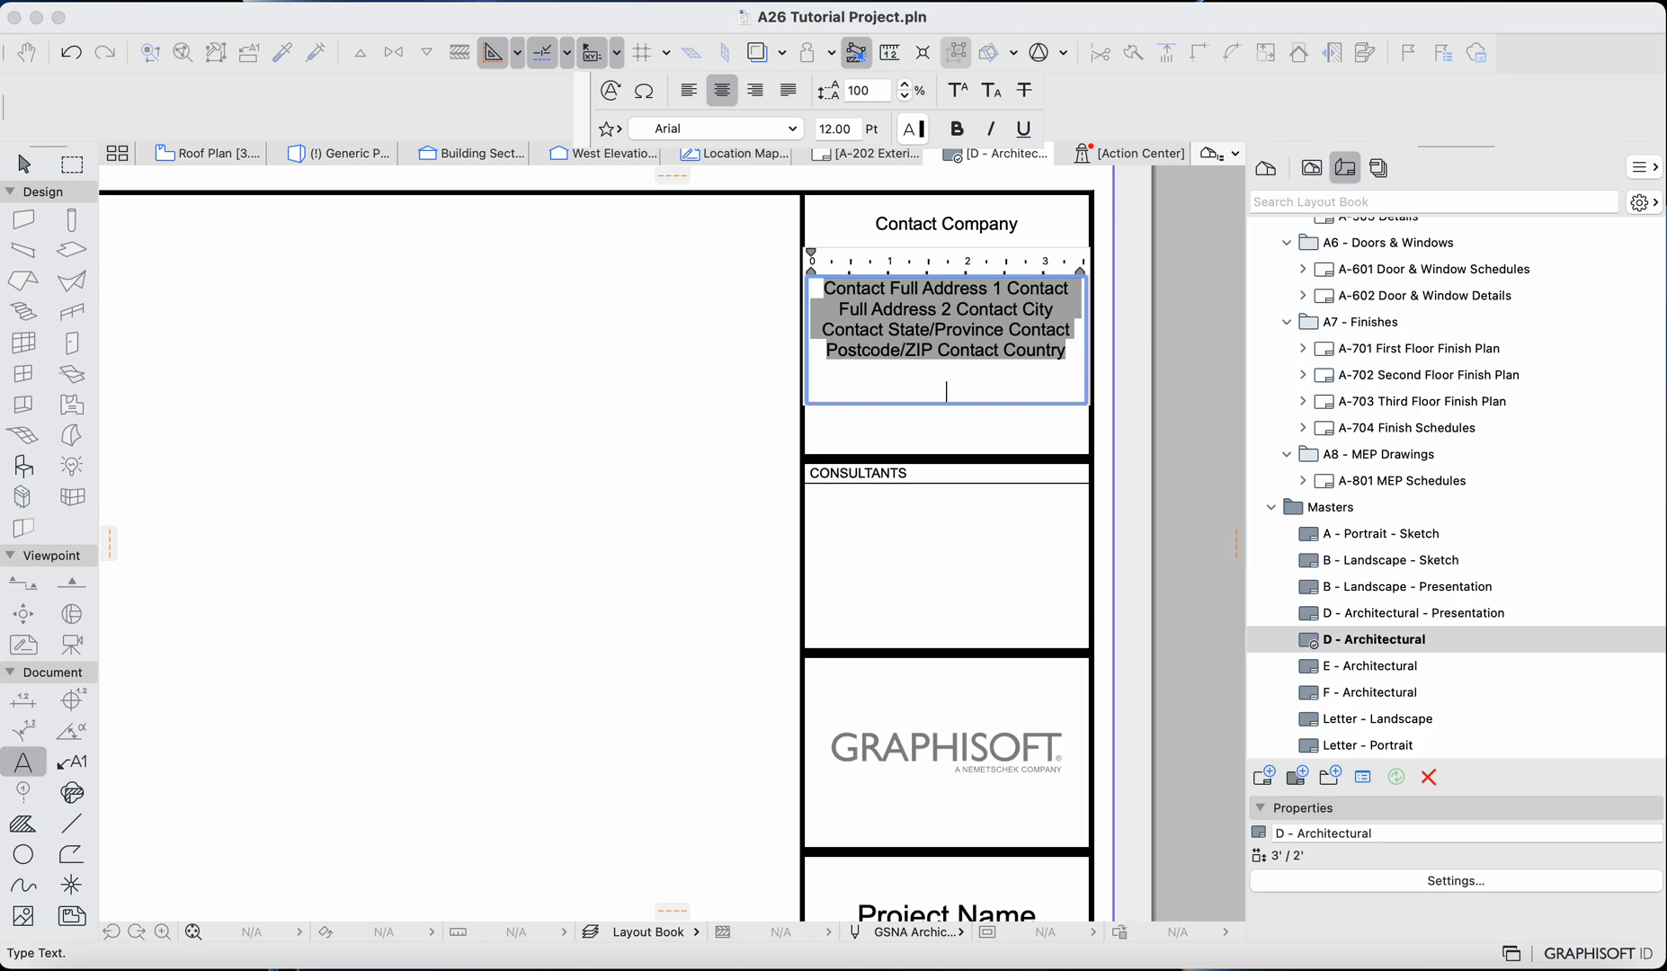
type("123 ")
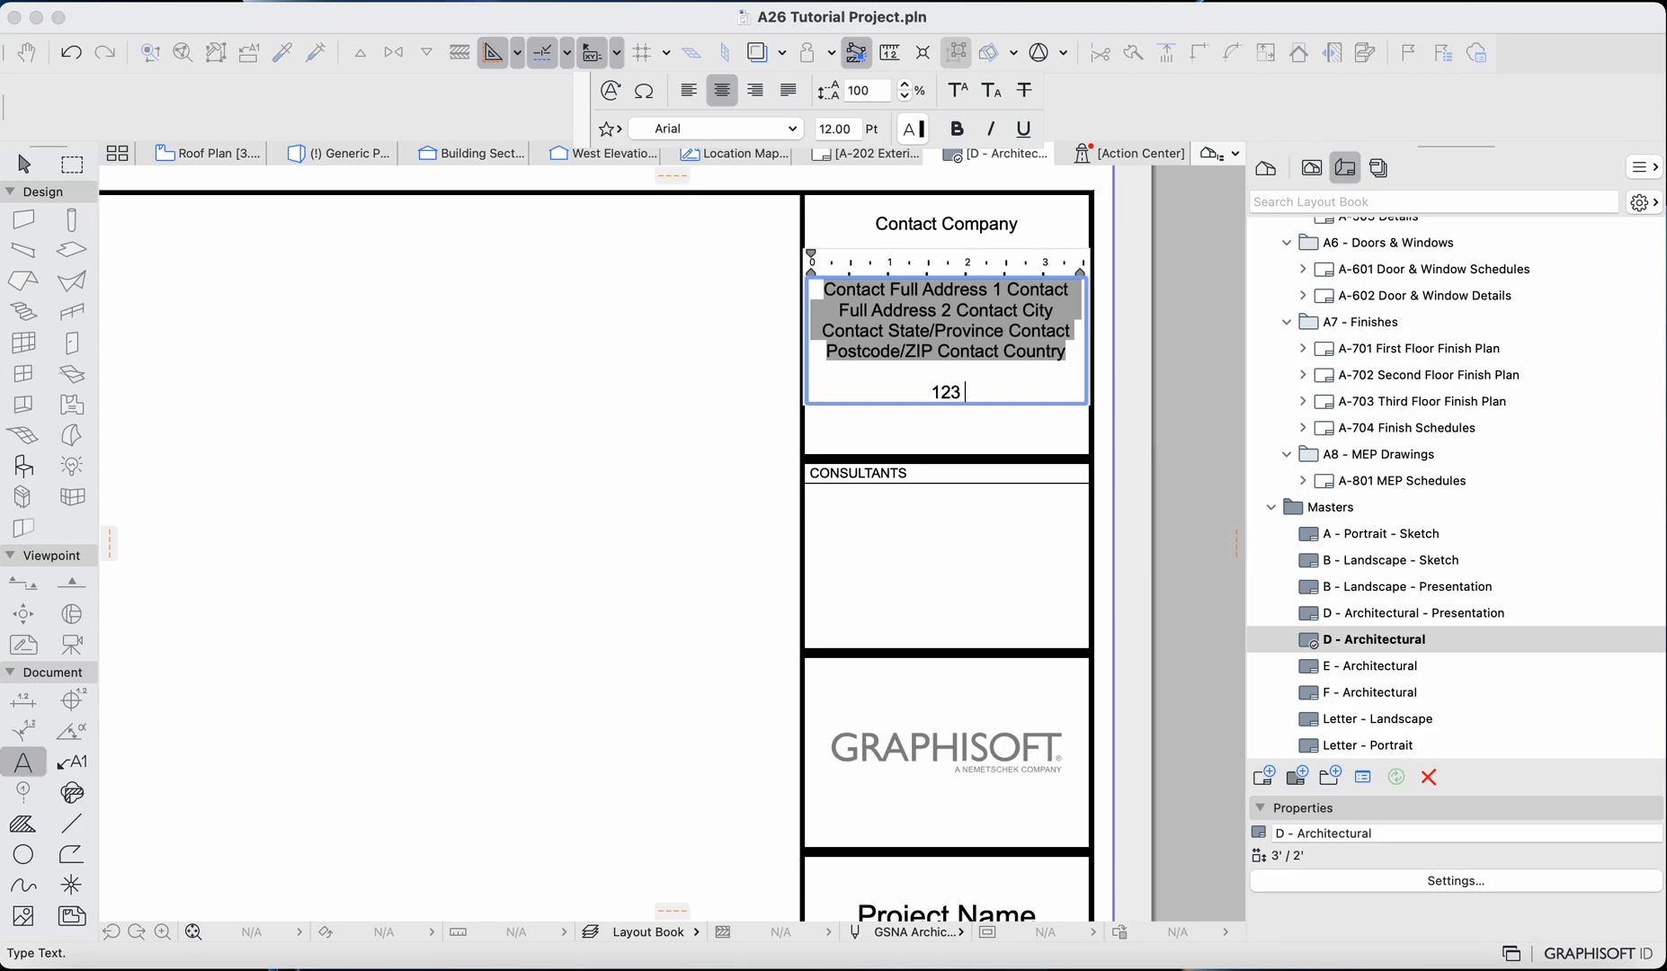
type("test address")
key("Escape")
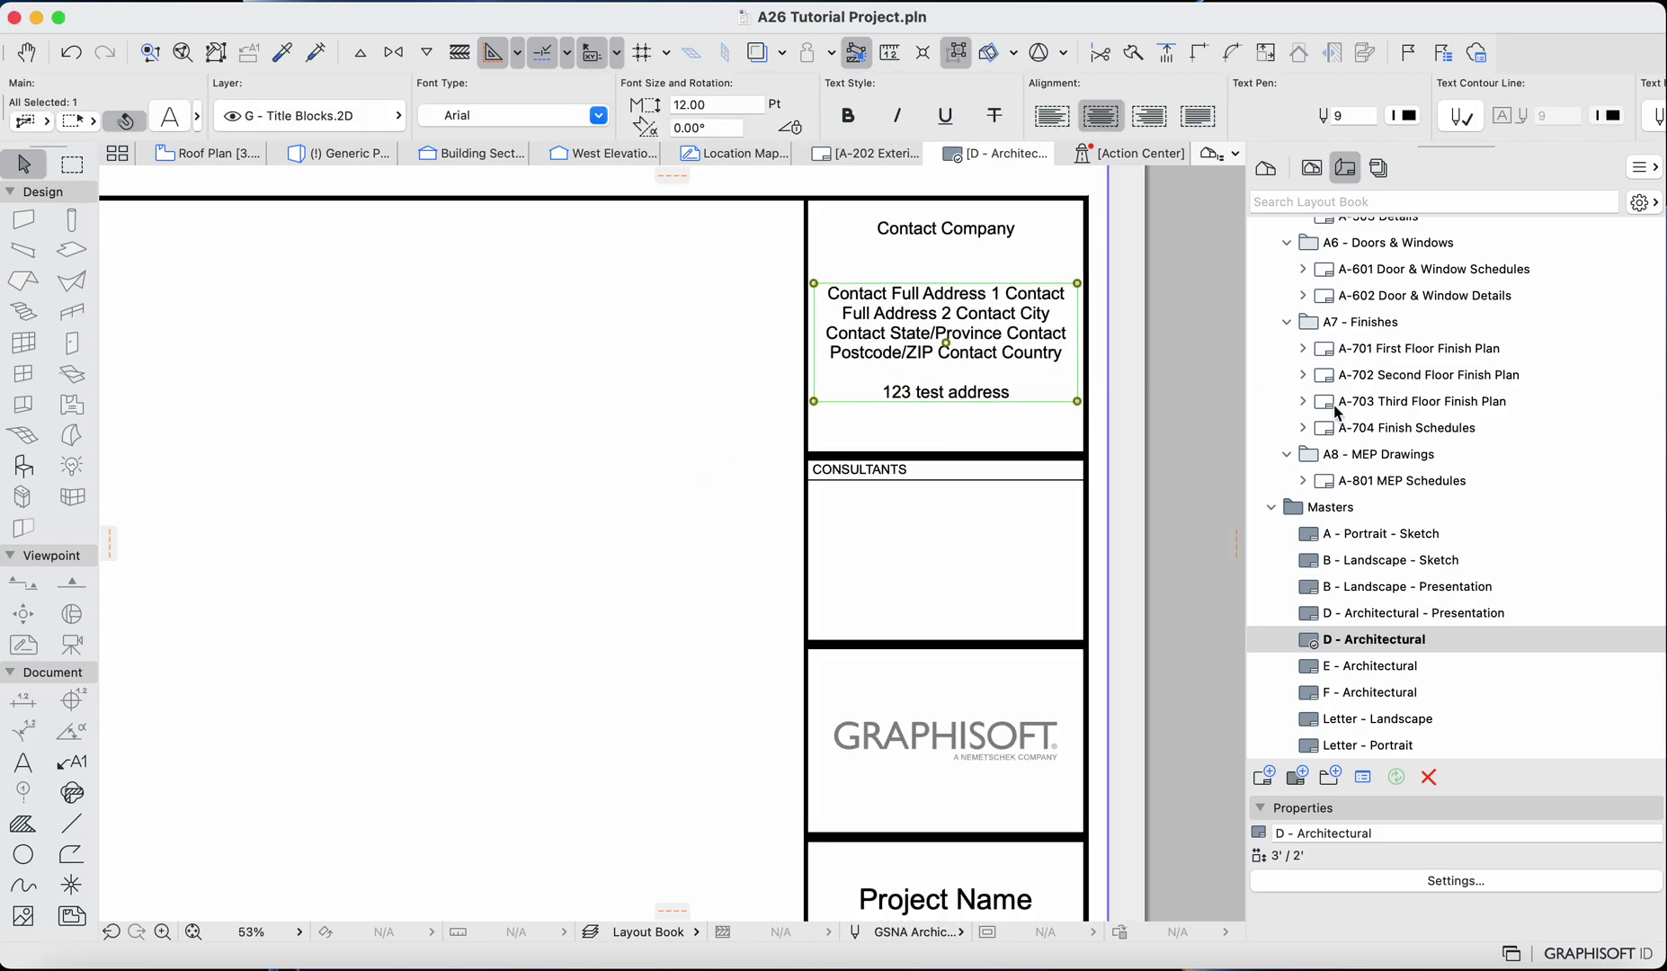
Step: Open the A-701 First Floor Finish Plan sheet to check the added line
scroll(1392, 483, "up", 1)
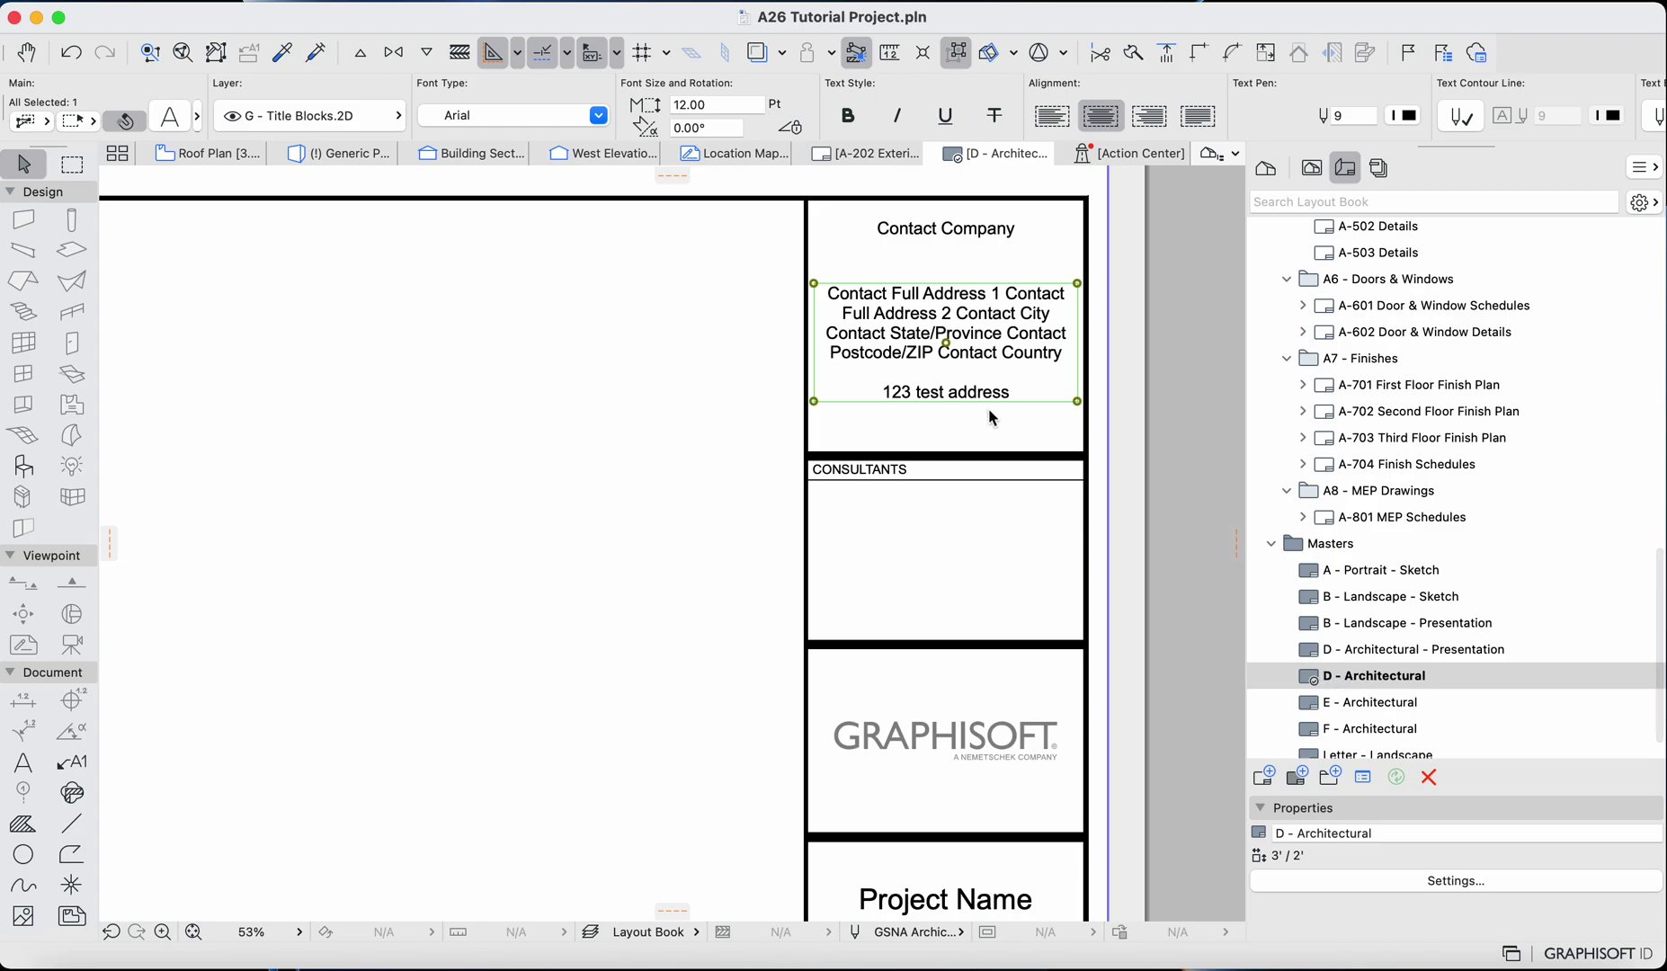
scroll(922, 401, "up", 5)
scroll(928, 411, "down", 5)
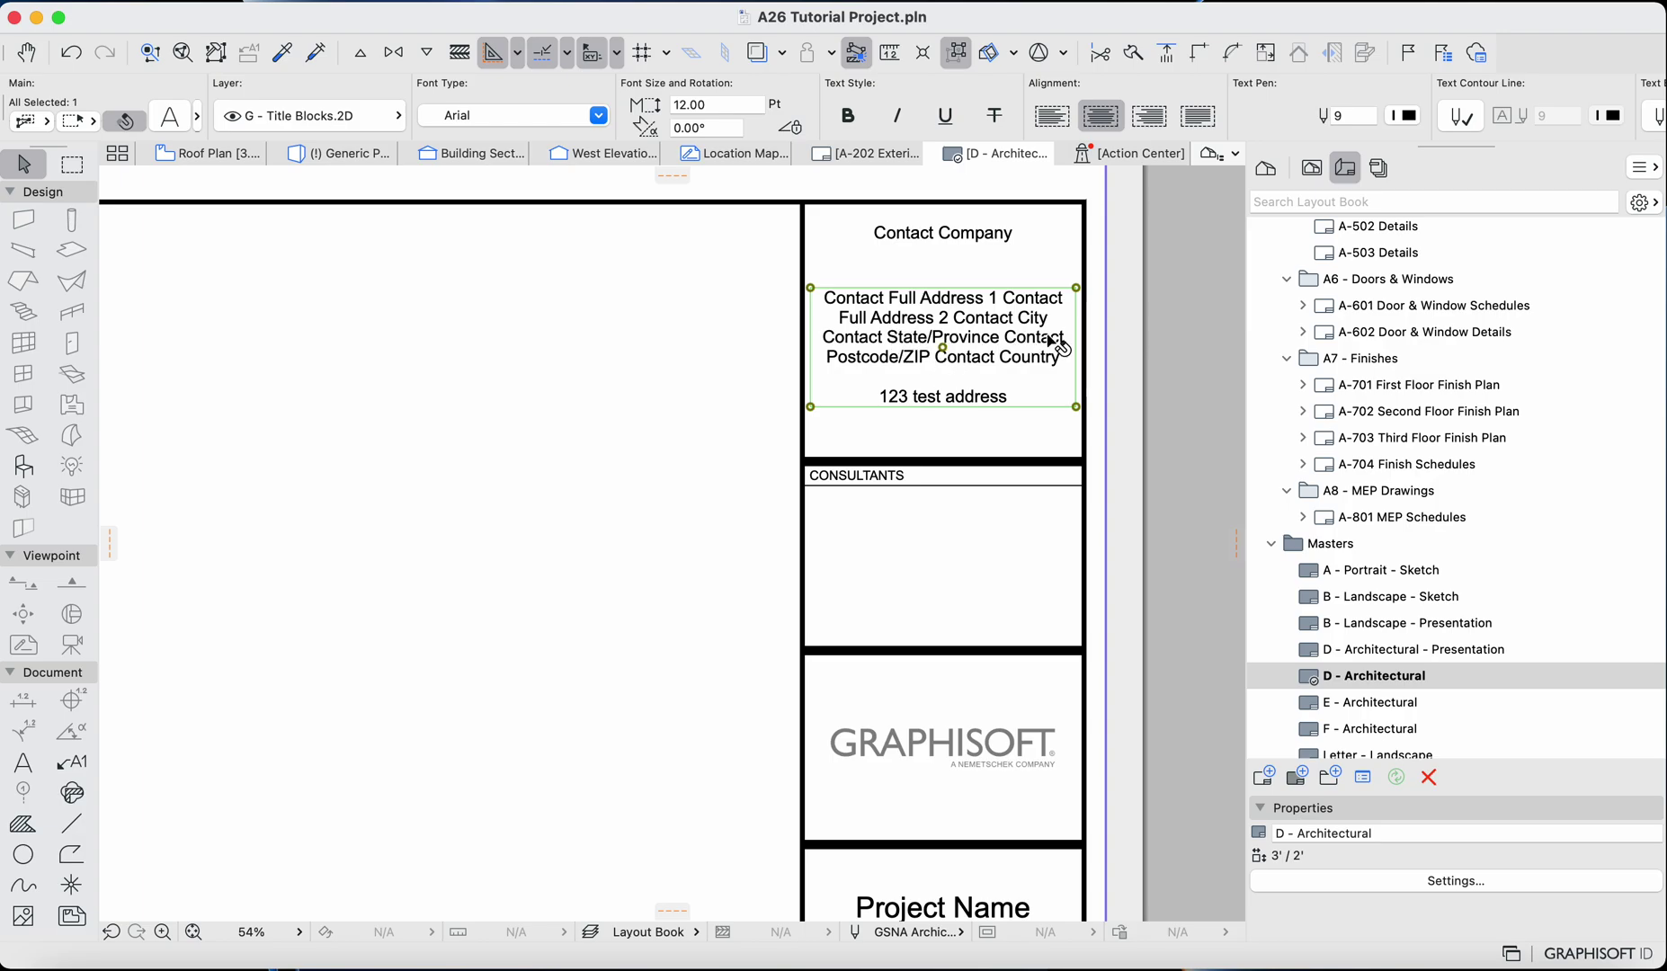
double_click(1385, 387)
Step: Collapse the A6 - Doors & Windows folder and open the A-115 Roof Plan sheet
scroll(992, 387, "up", 5)
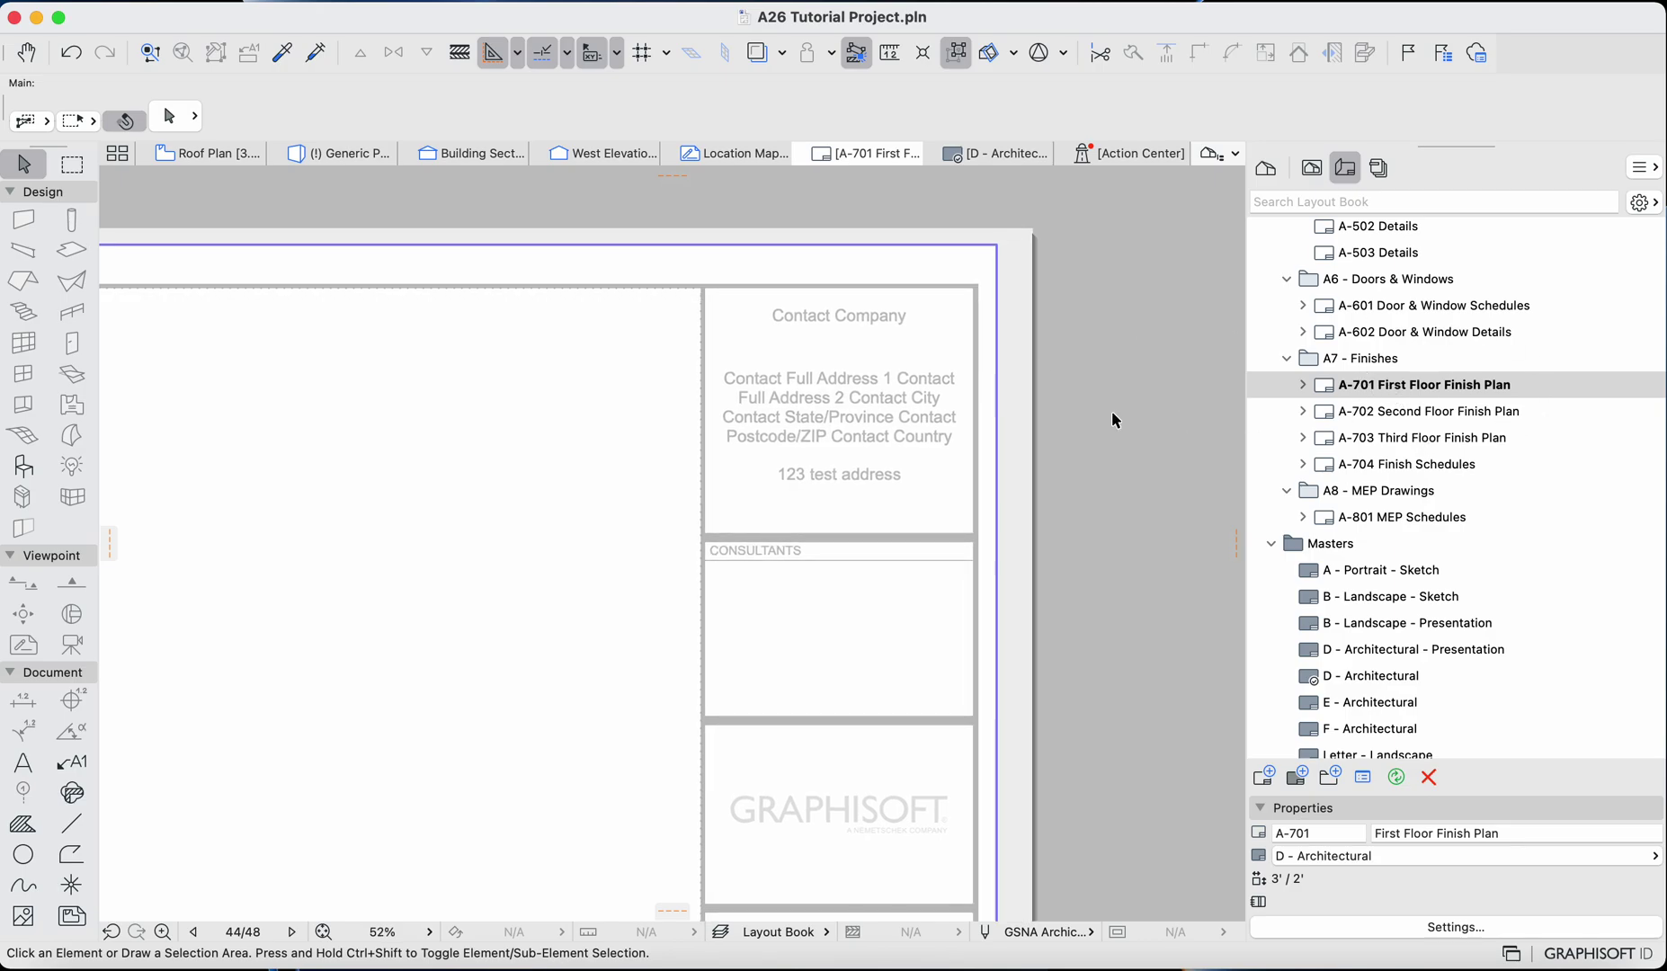
scroll(788, 432, "up", 3)
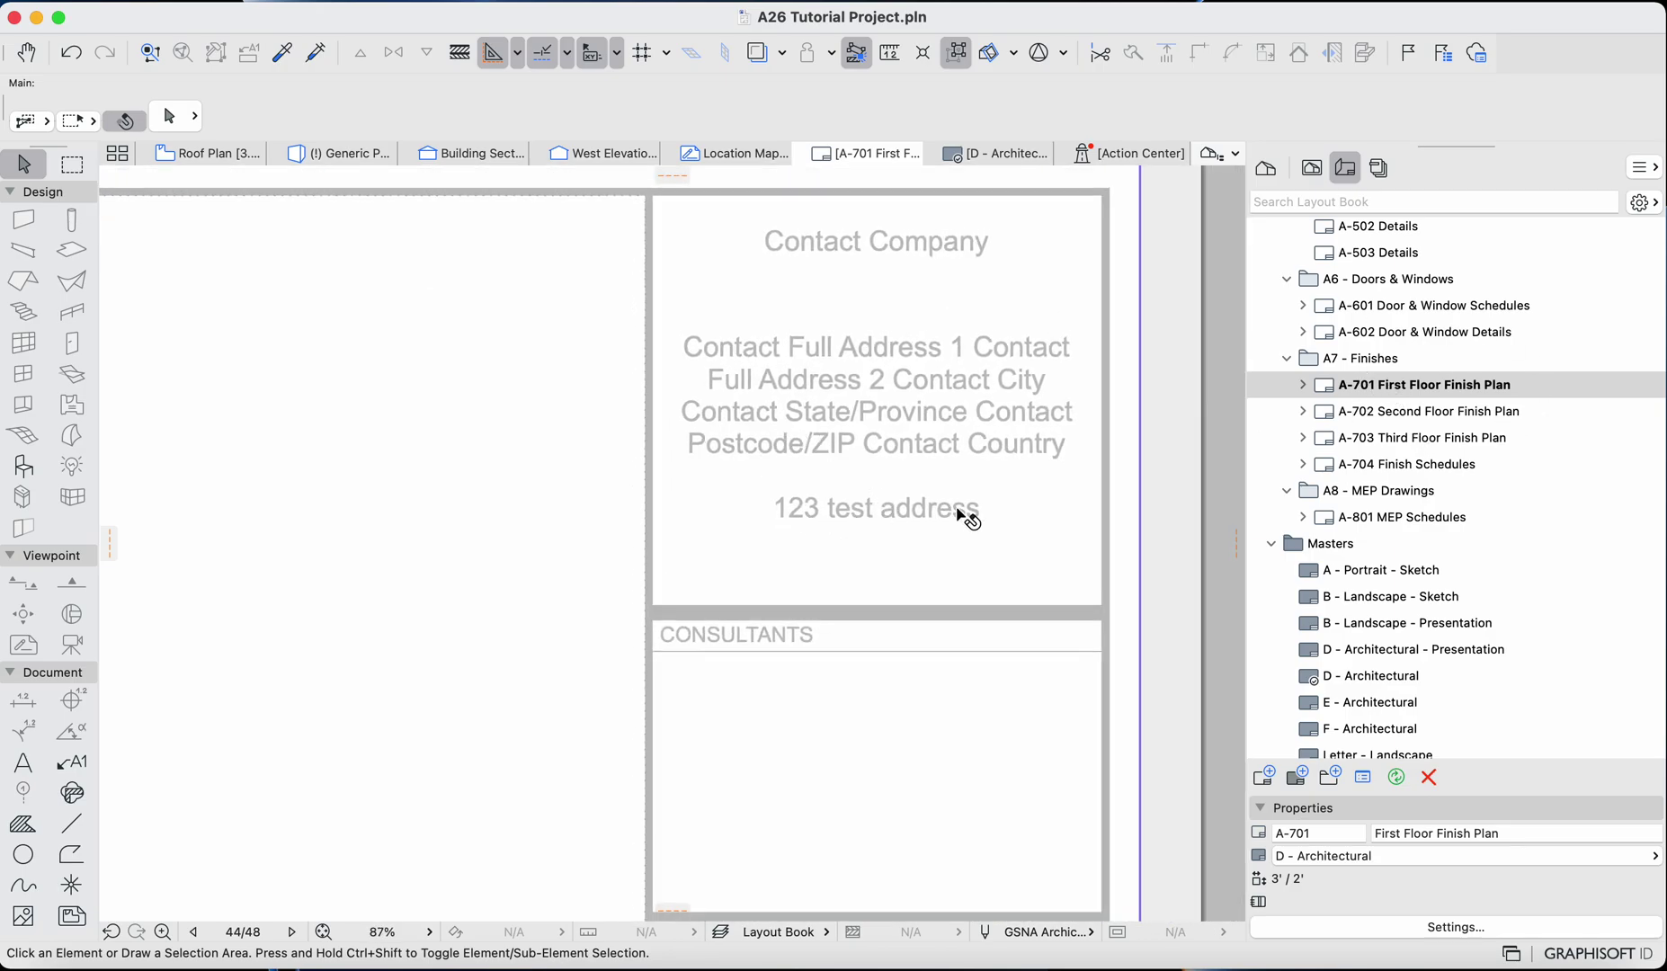
scroll(1491, 350, "up", 2)
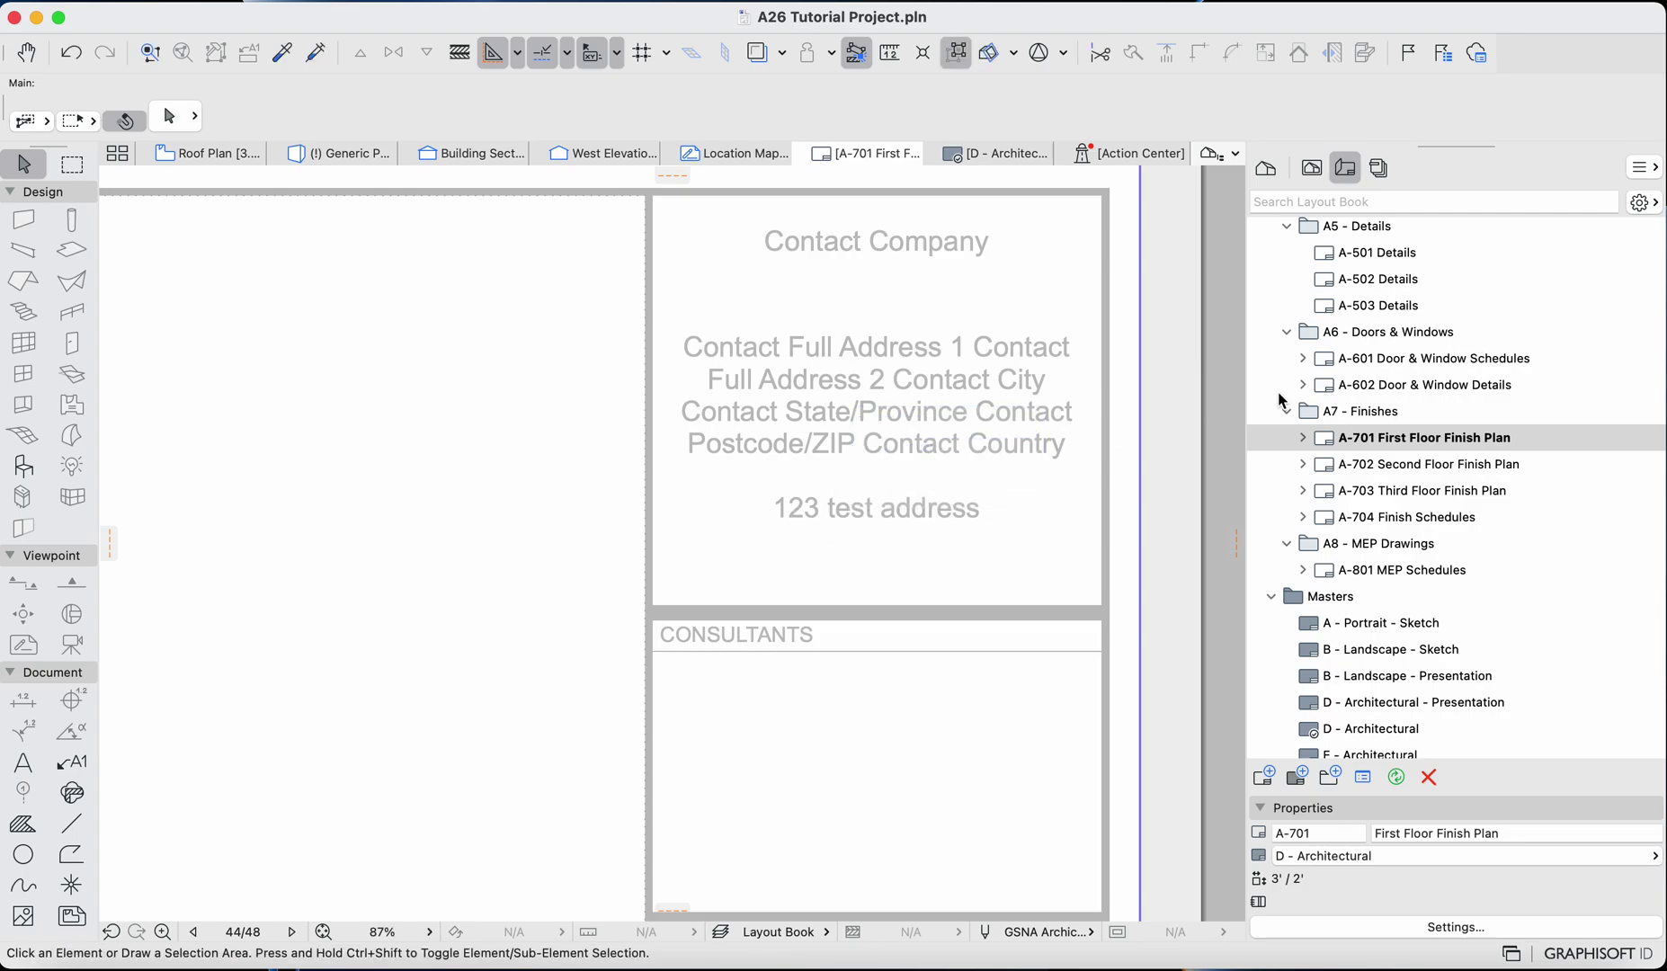
double_click(1399, 343)
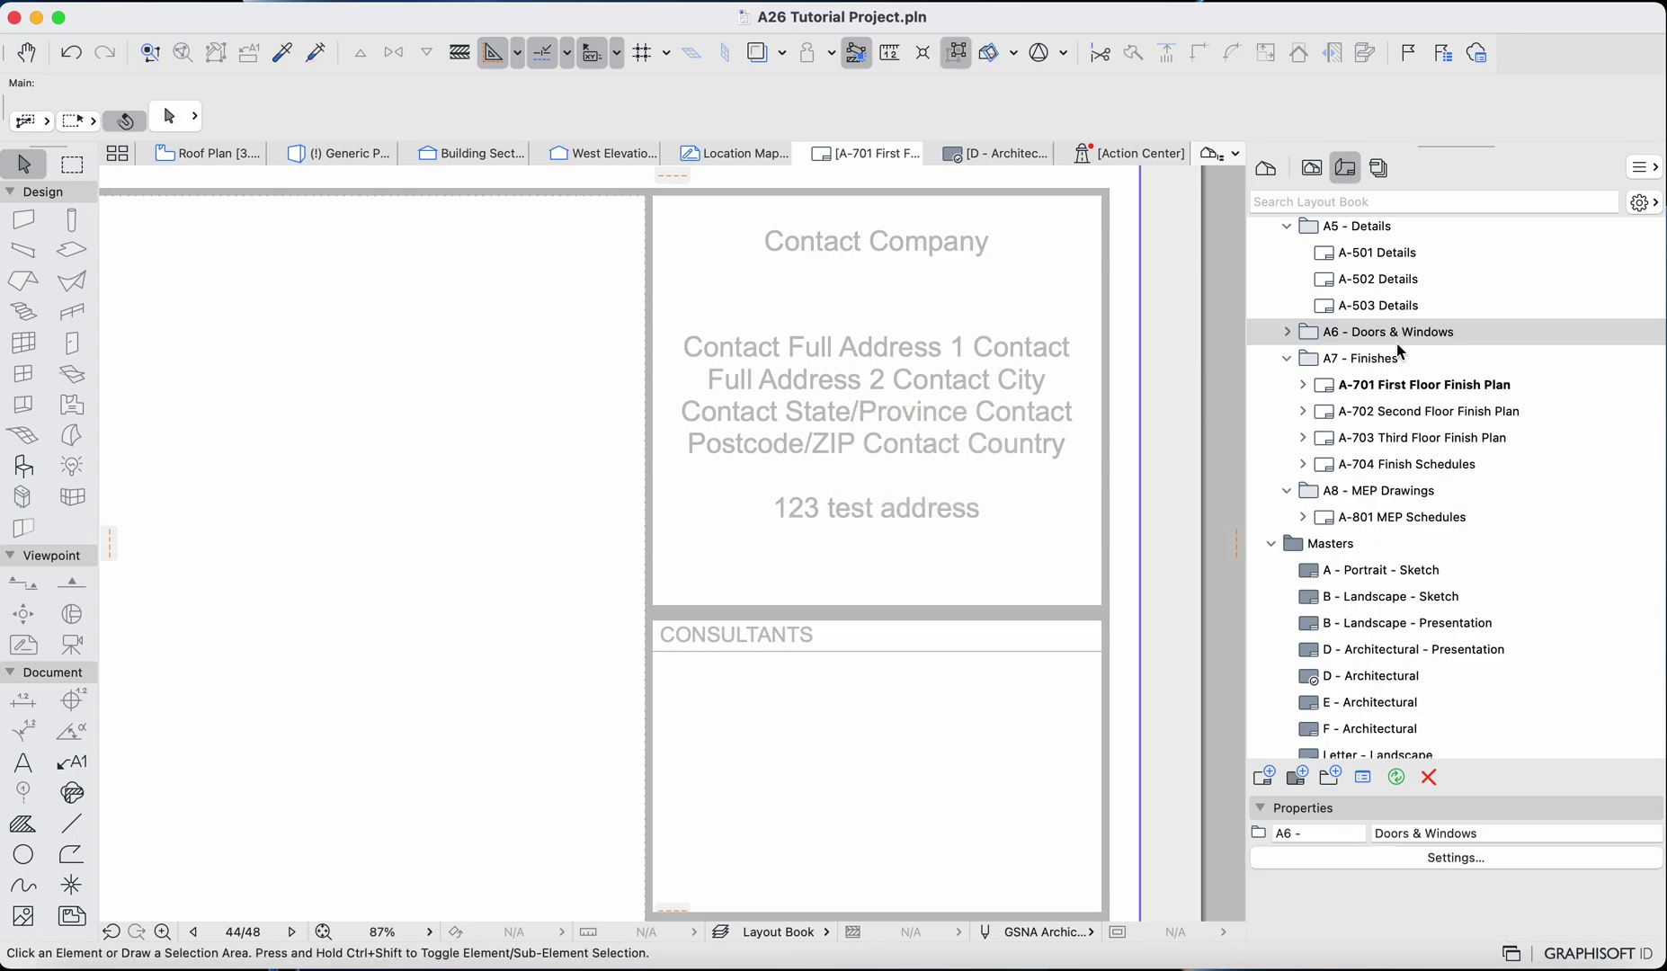
left_click(1358, 311)
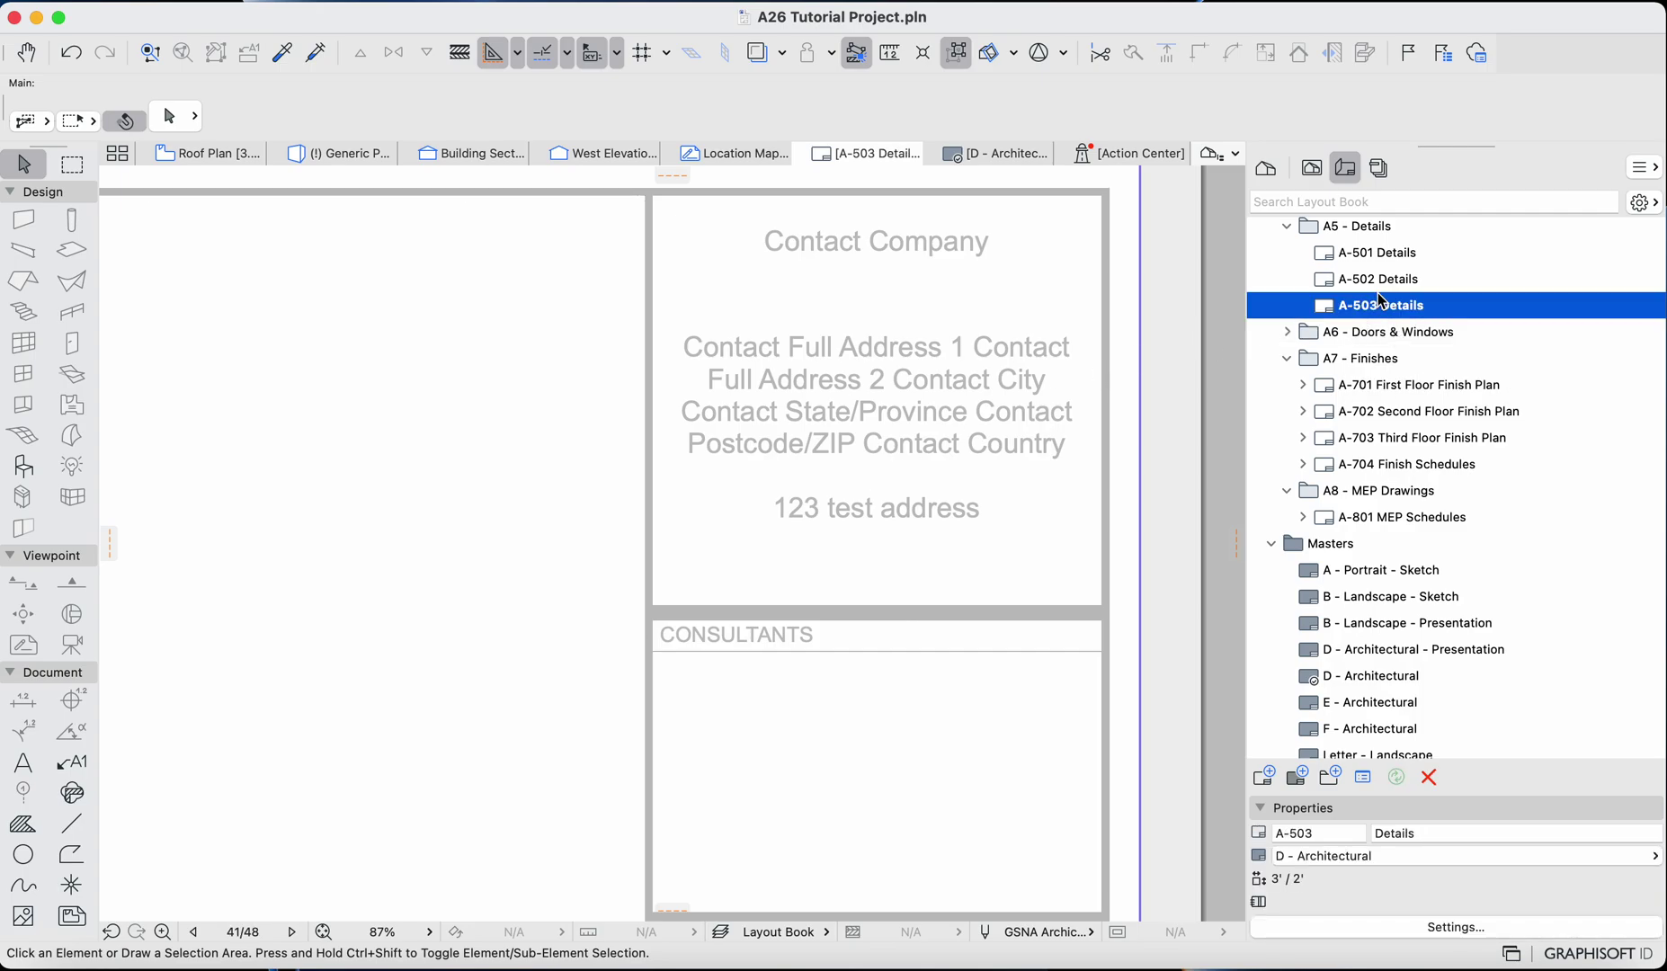
scroll(1377, 291, "up", 5)
scroll(776, 513, "down", 5)
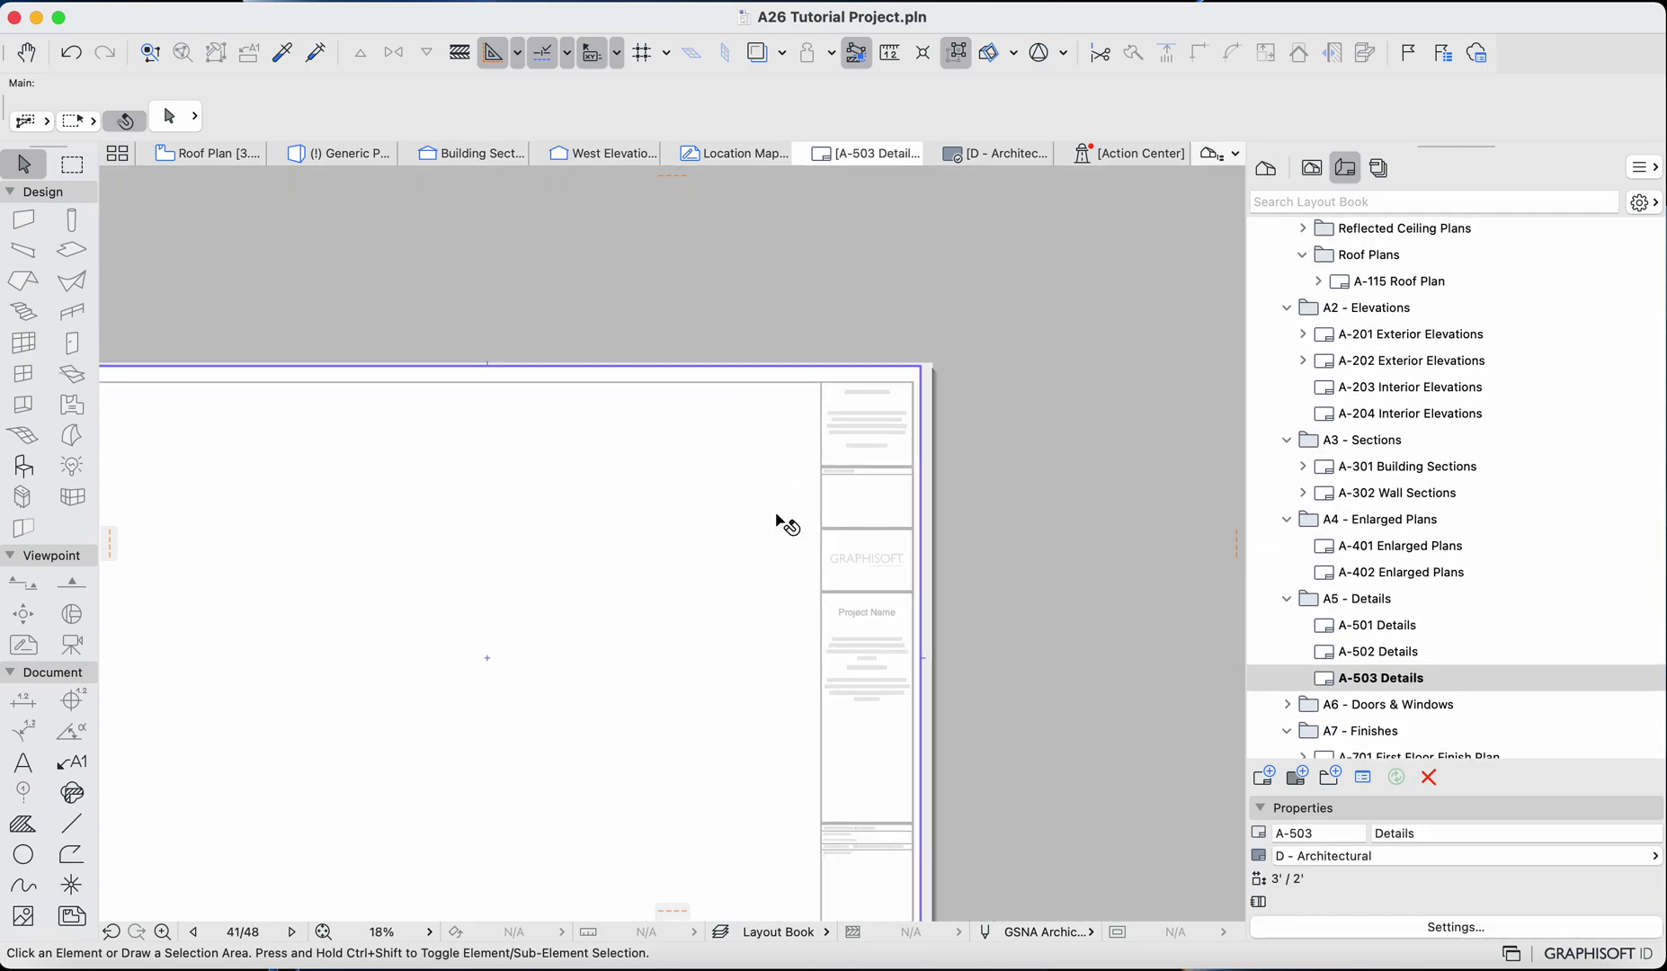
left_click(1405, 288)
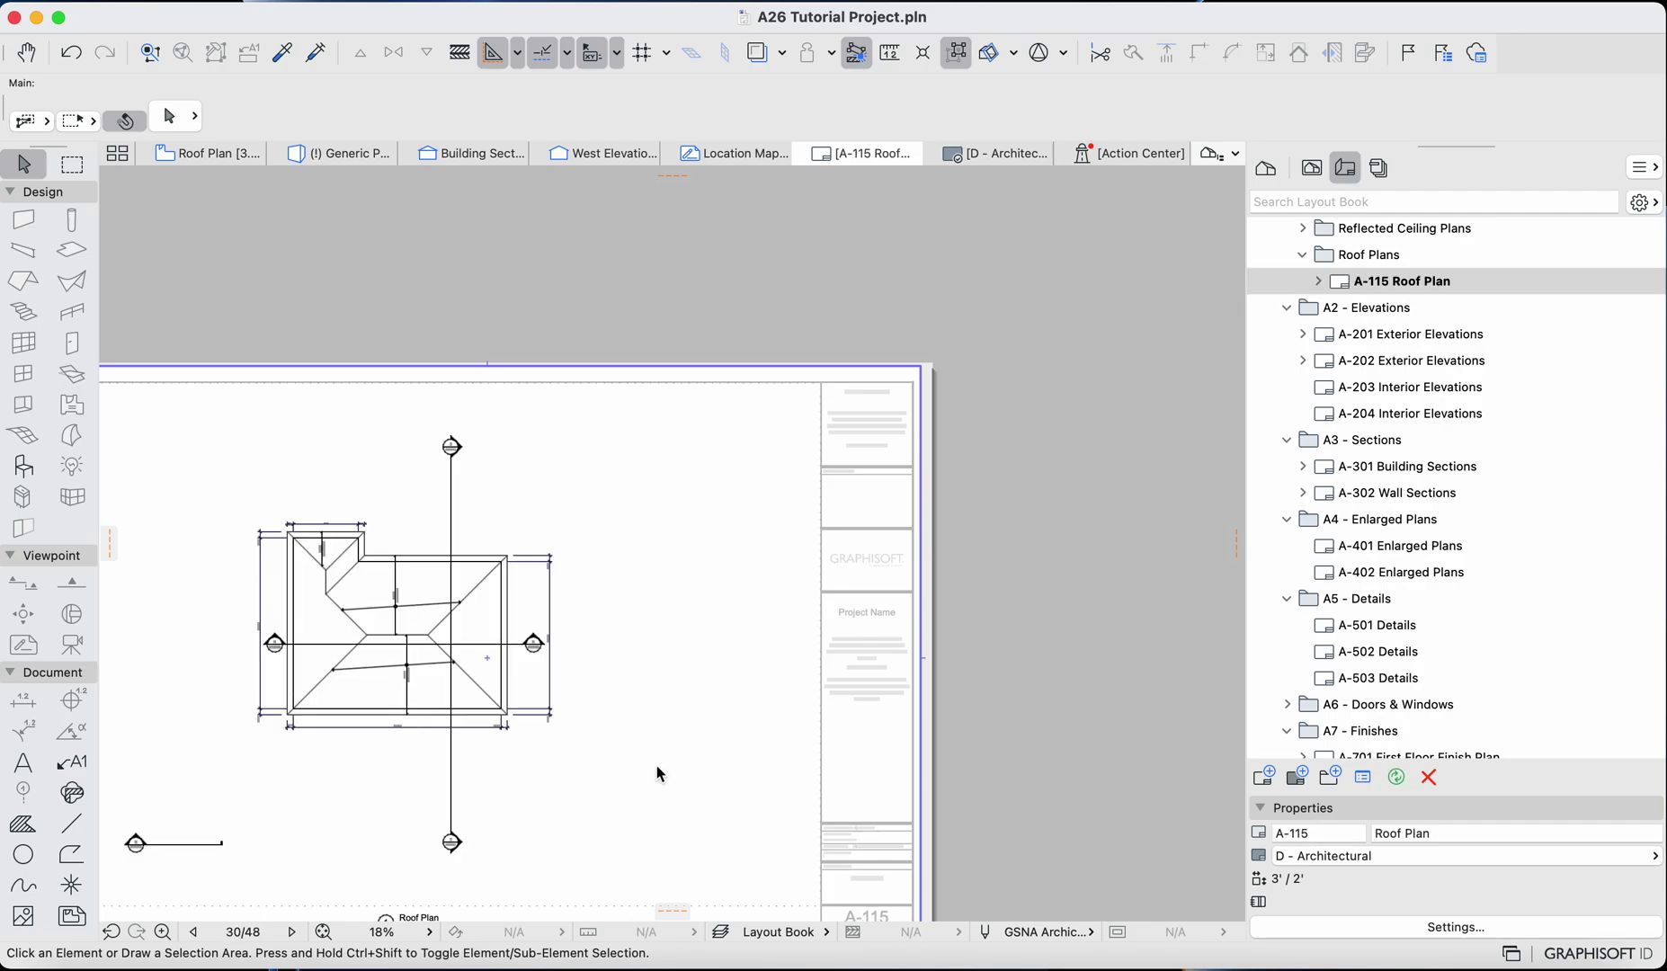
Step: Confirm A-115 uses the D - Architectural master, then scroll down to Masters
scroll(826, 558, "up", 3)
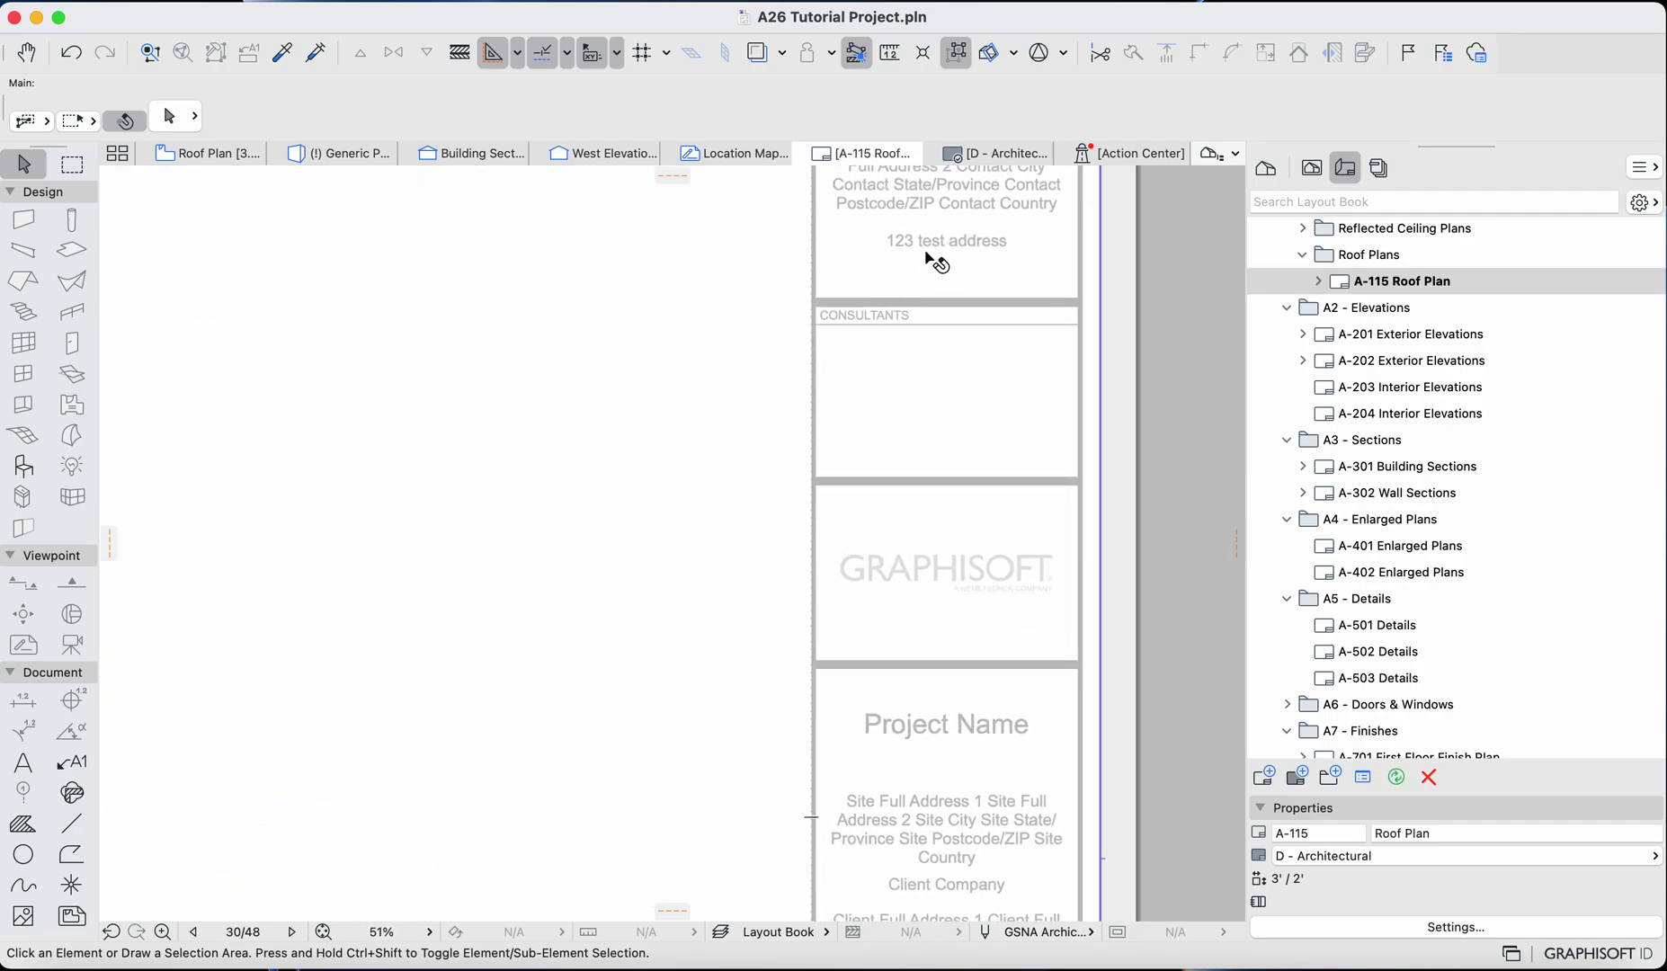
left_click(1297, 863)
left_click(1316, 859)
scroll(1014, 493, "down", 2)
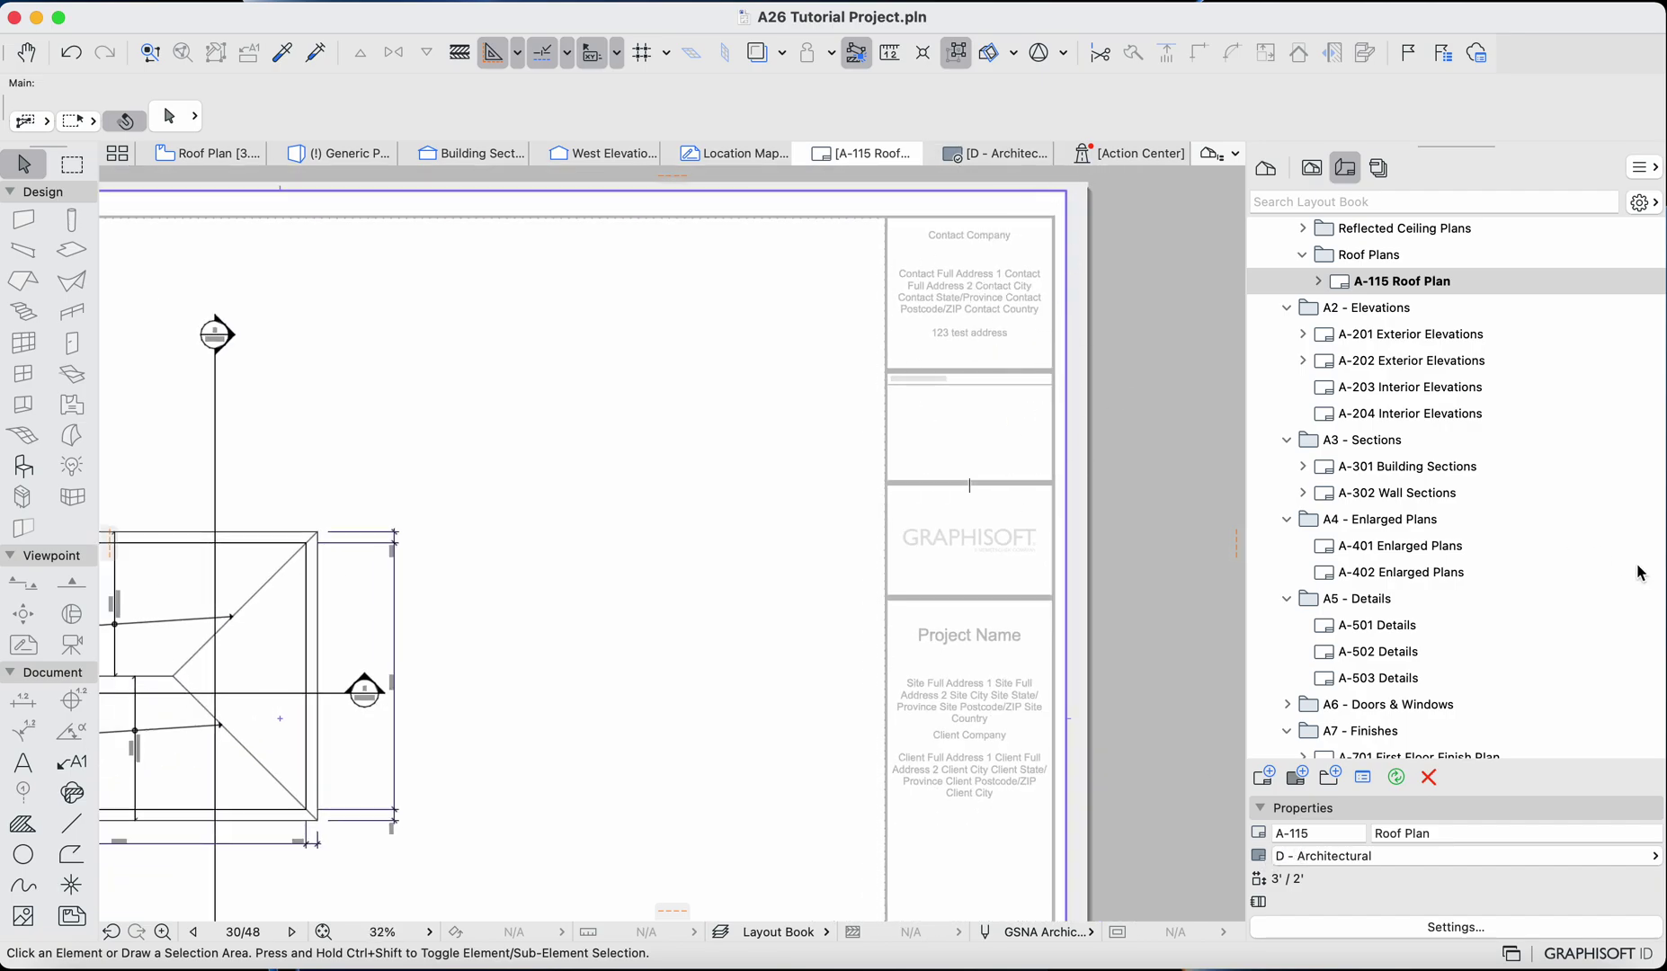
scroll(1640, 573, "down", 10)
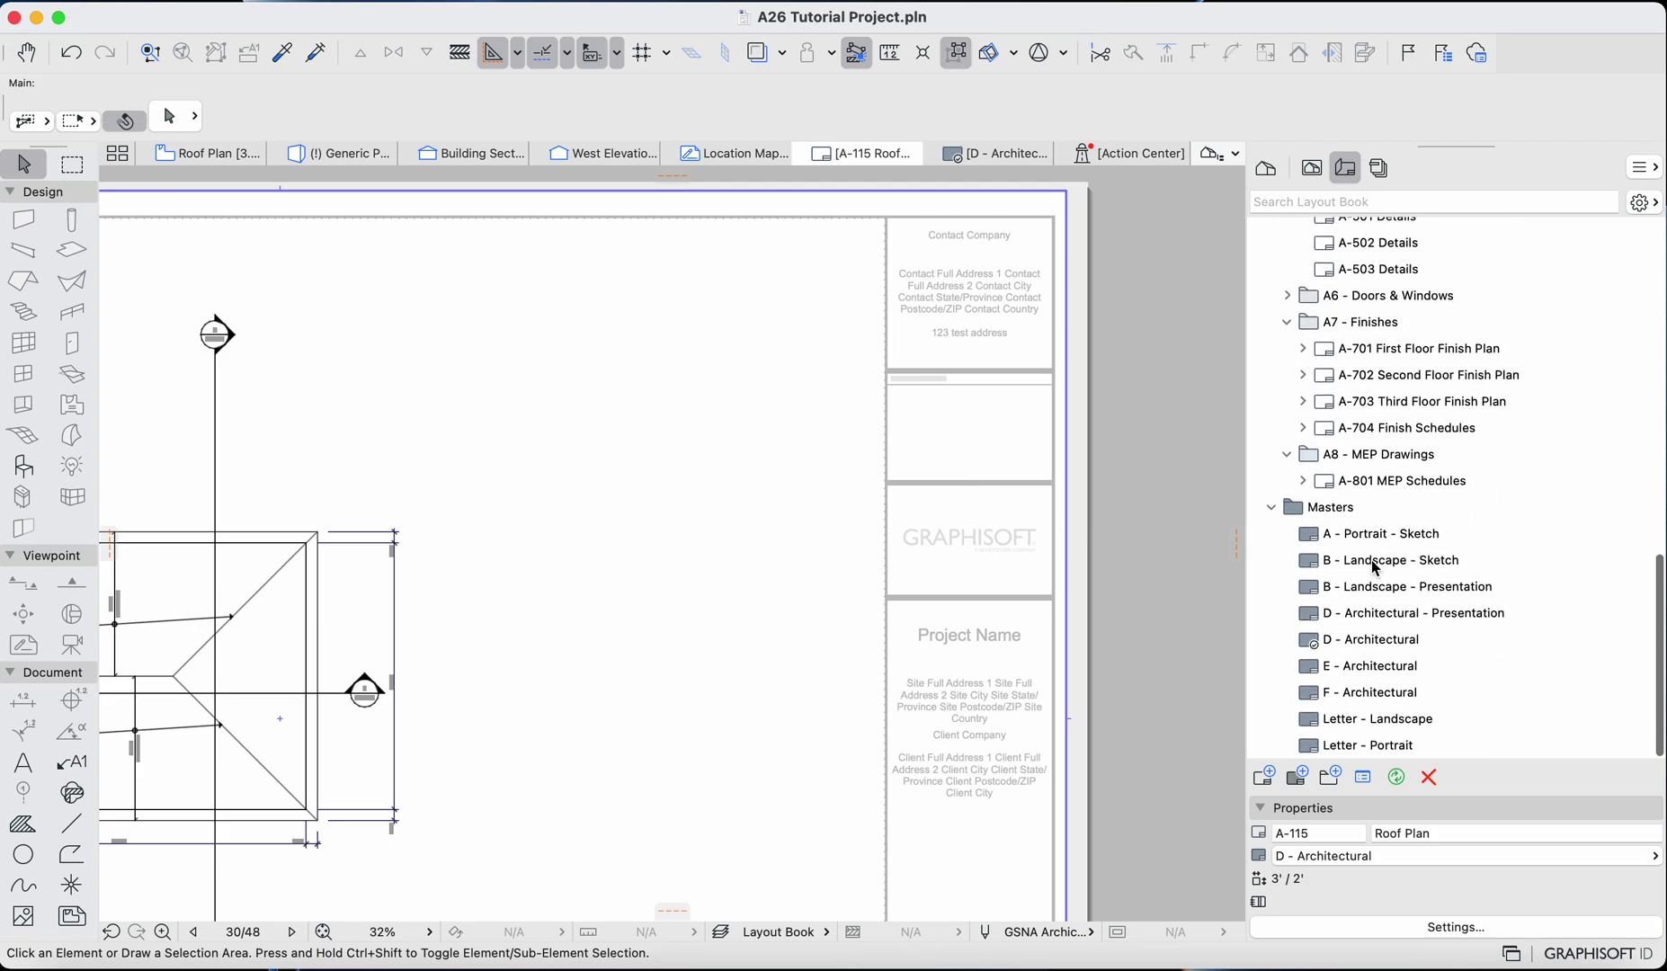
Step: Open the D - Architectural master and select the contact address autotext in its title block
double_click(1324, 634)
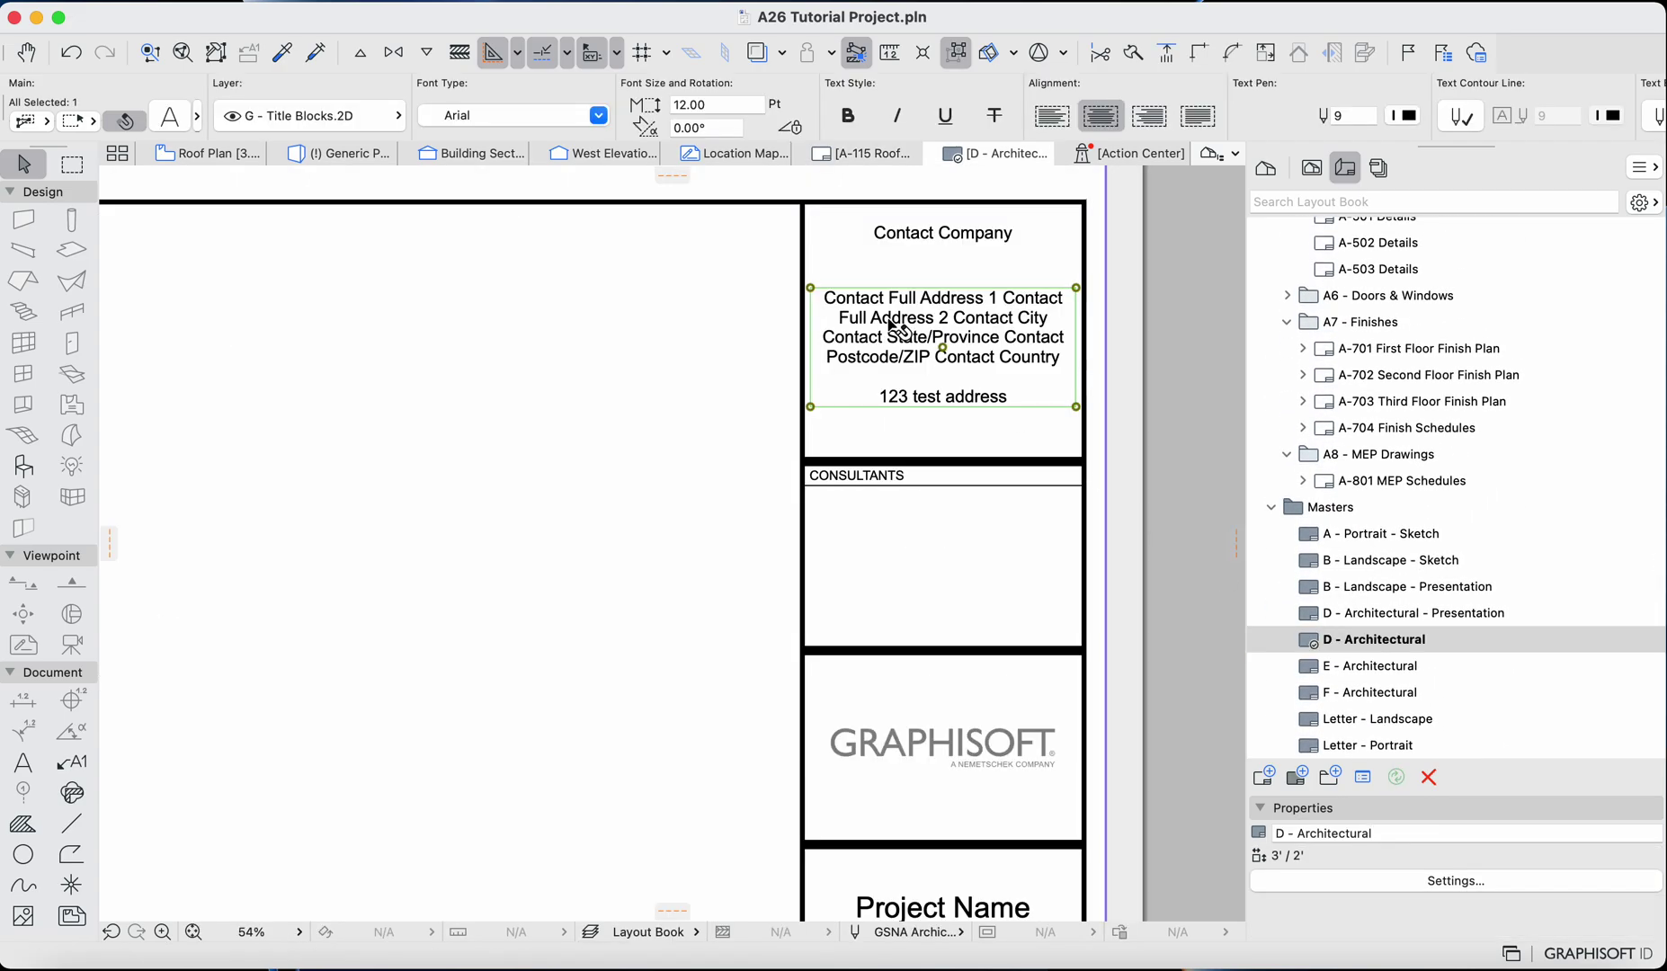
double_click(890, 324)
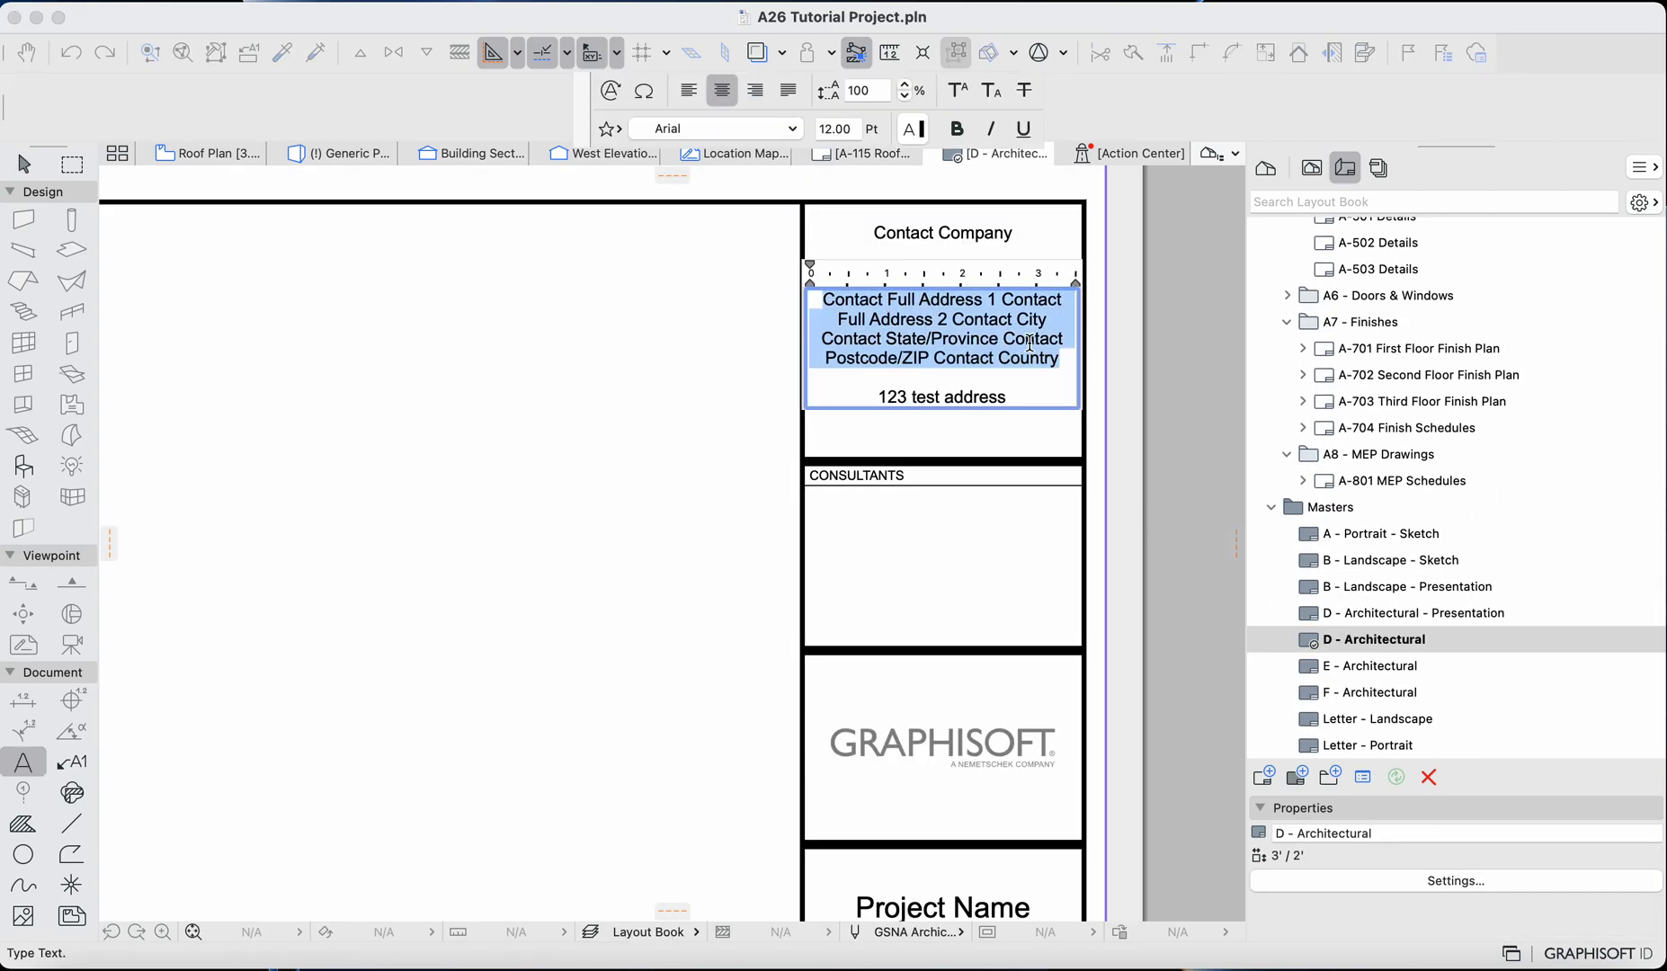
left_click(1061, 355)
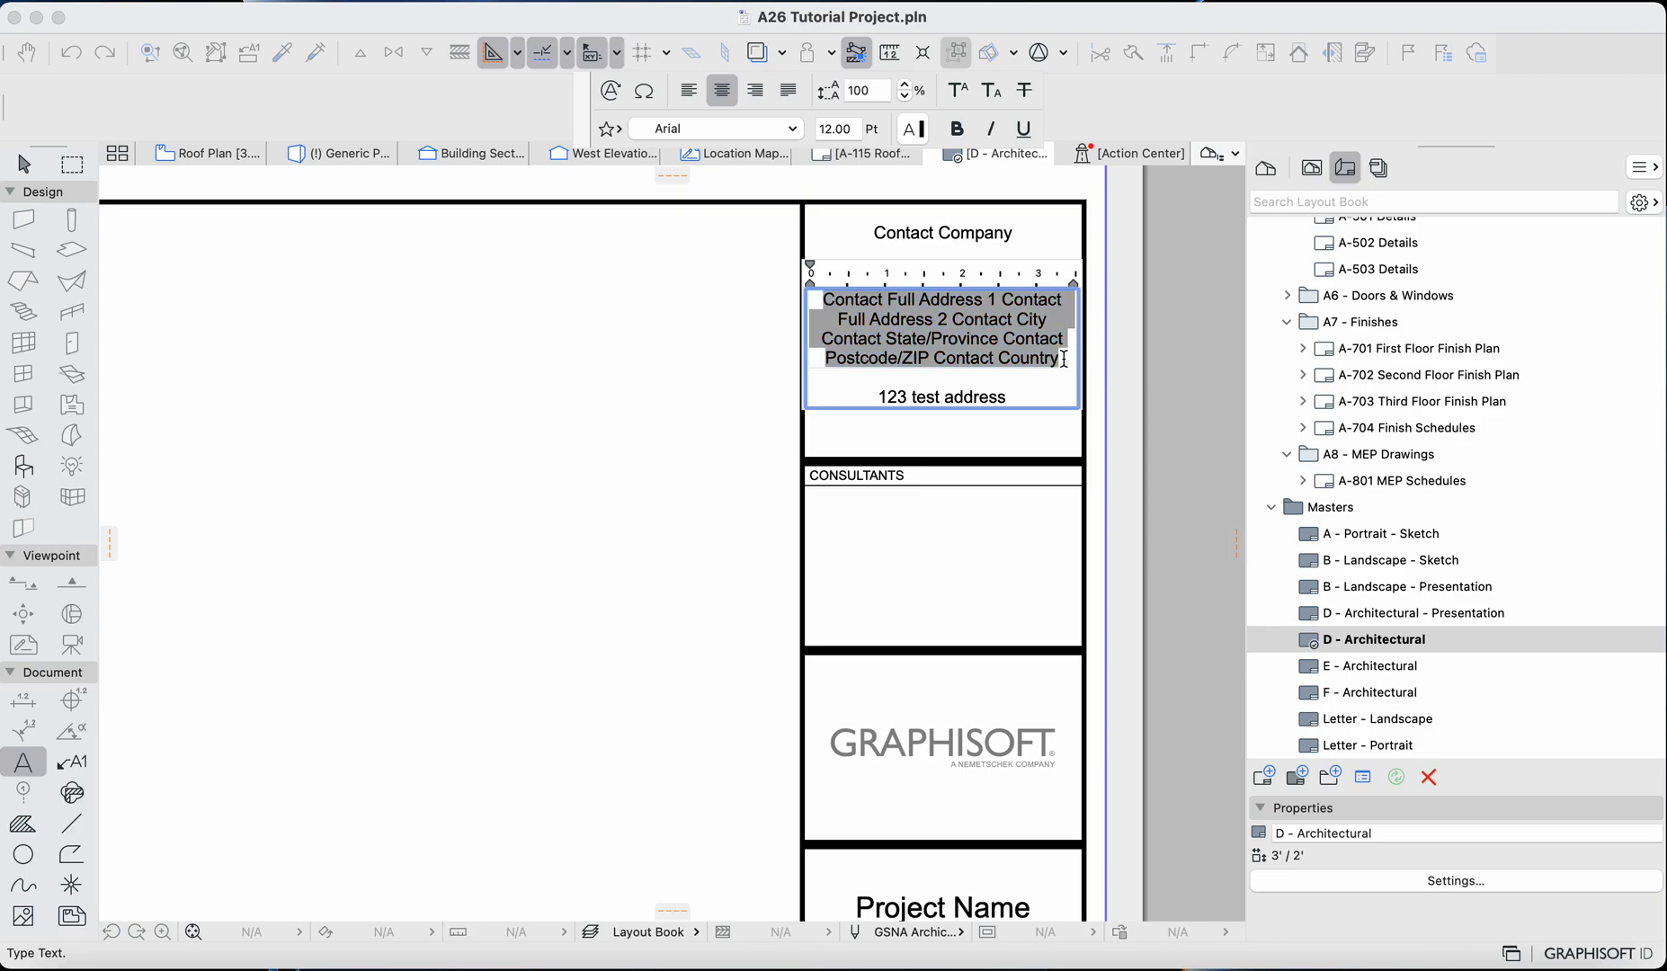
left_click_drag(1064, 358, 835, 300)
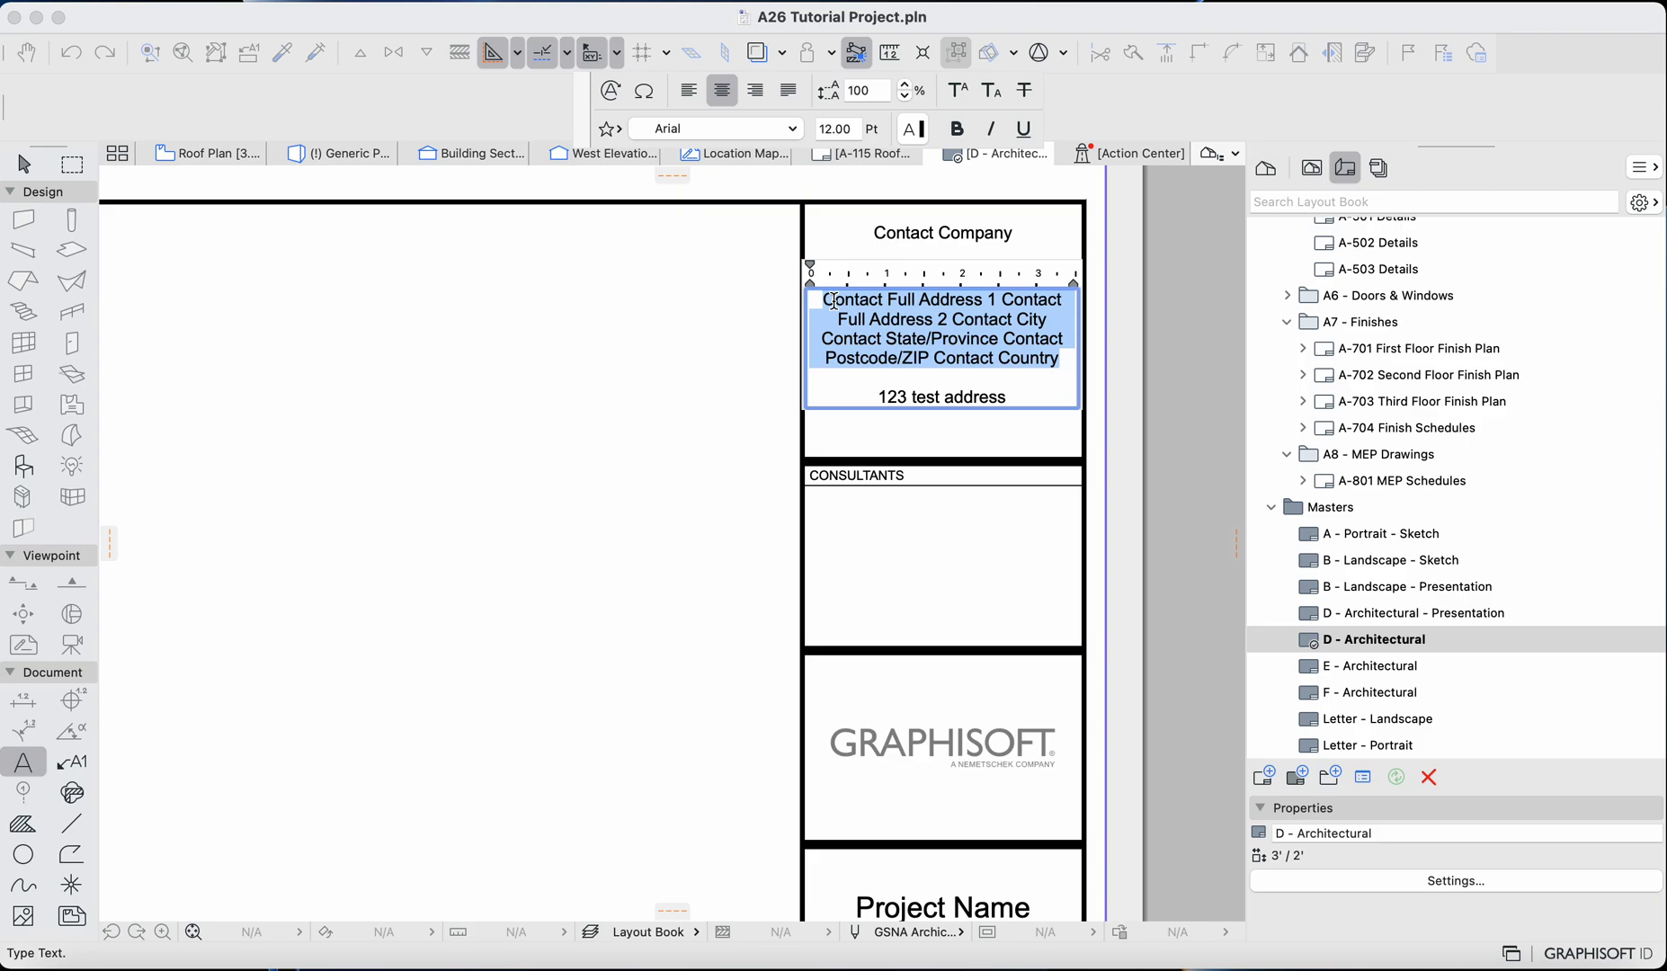
left_click(1070, 363)
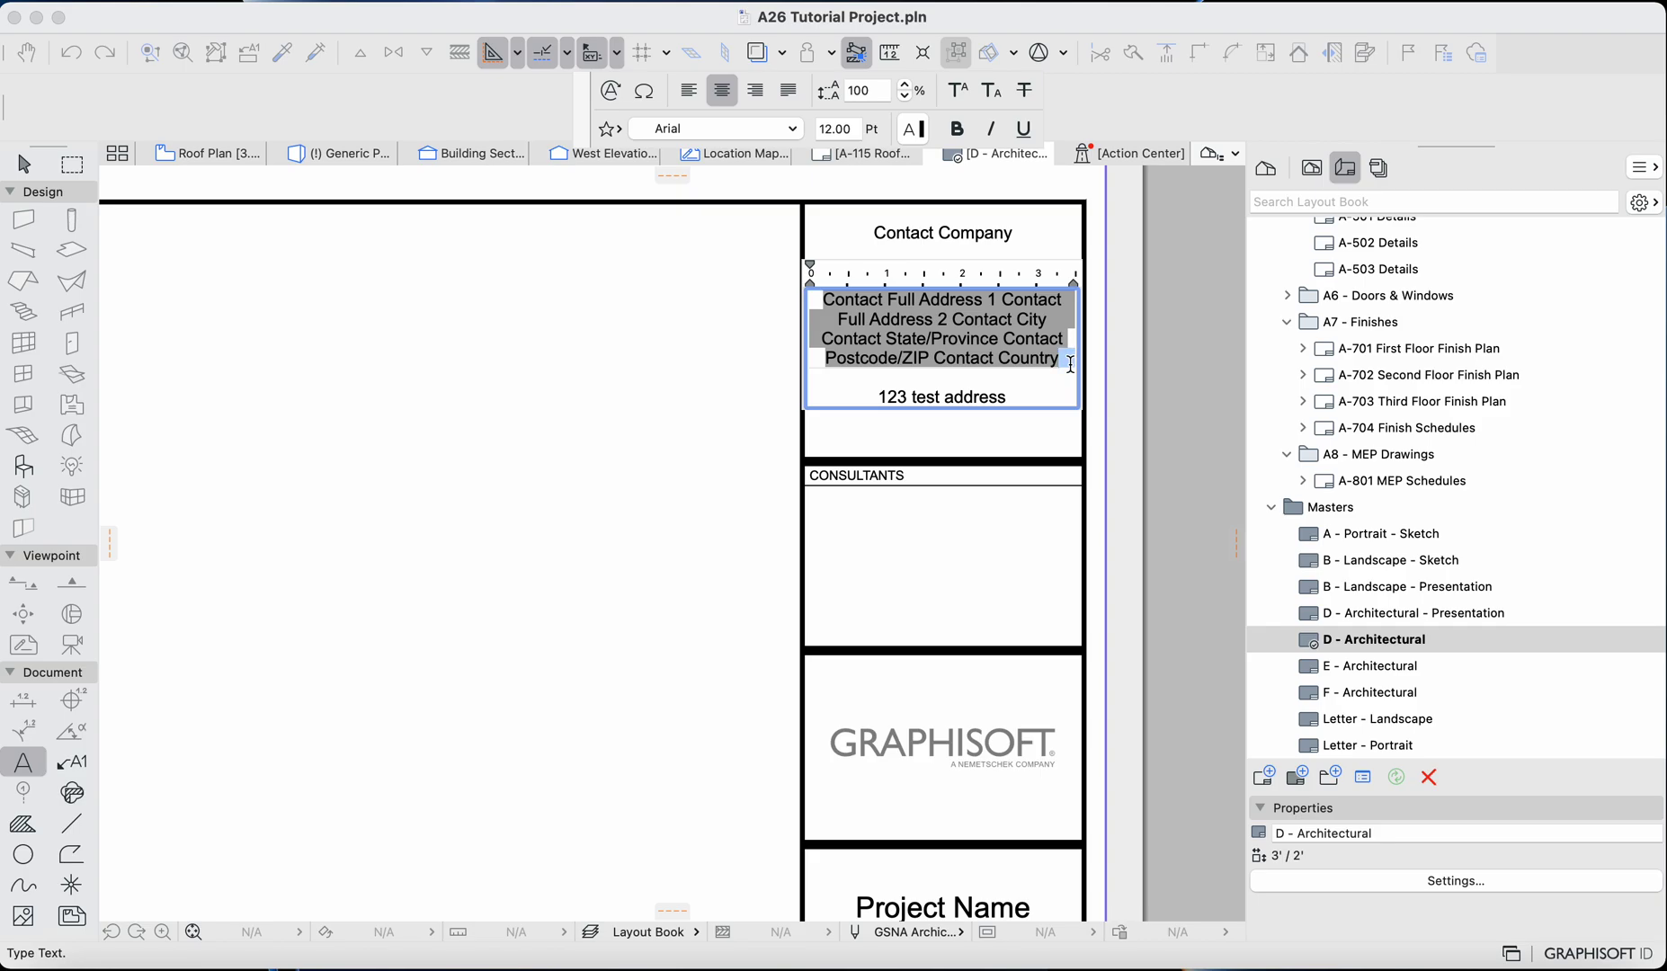
left_click(694, 363)
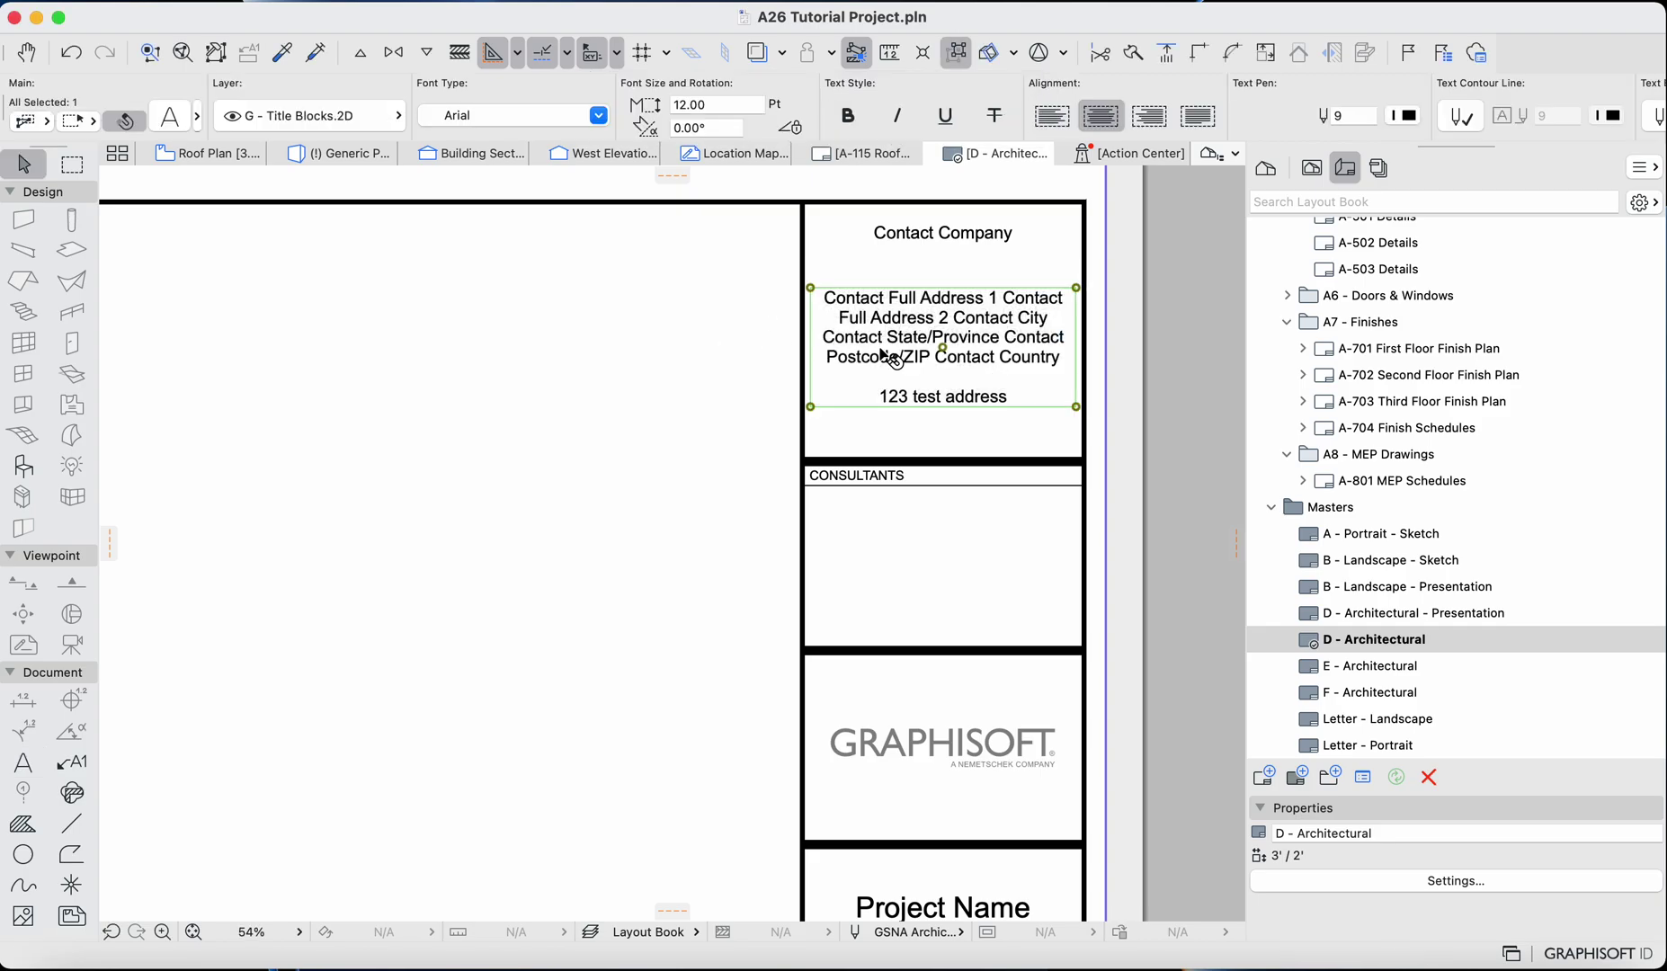
double_click(978, 356)
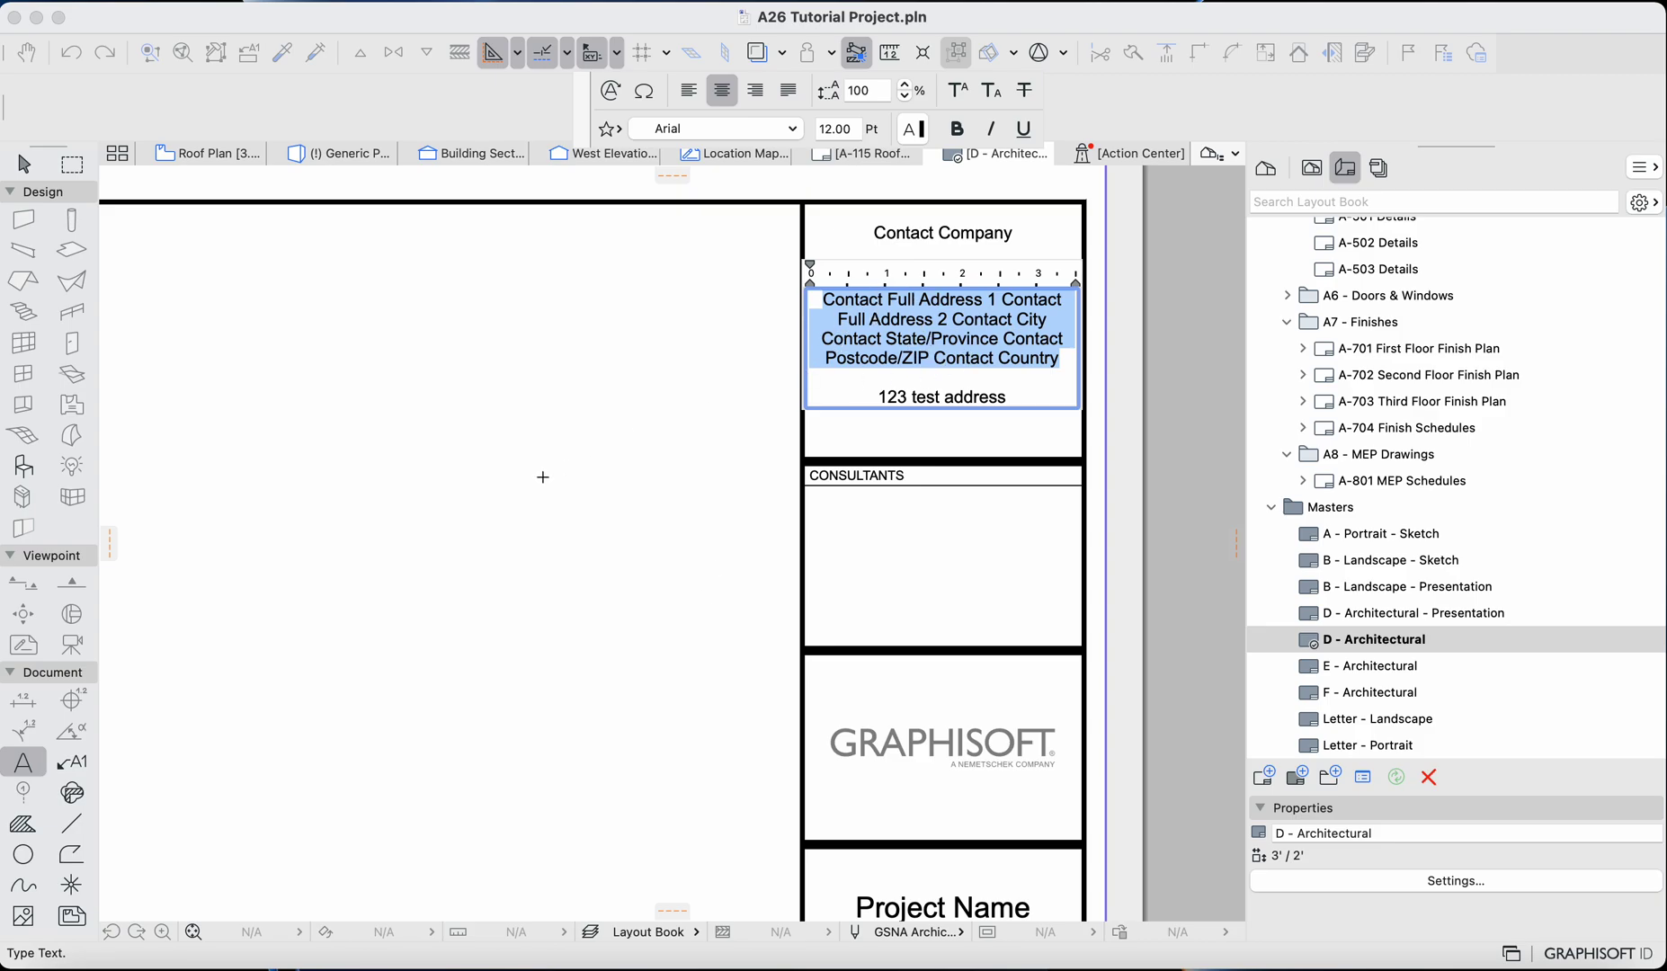
left_click(669, 449)
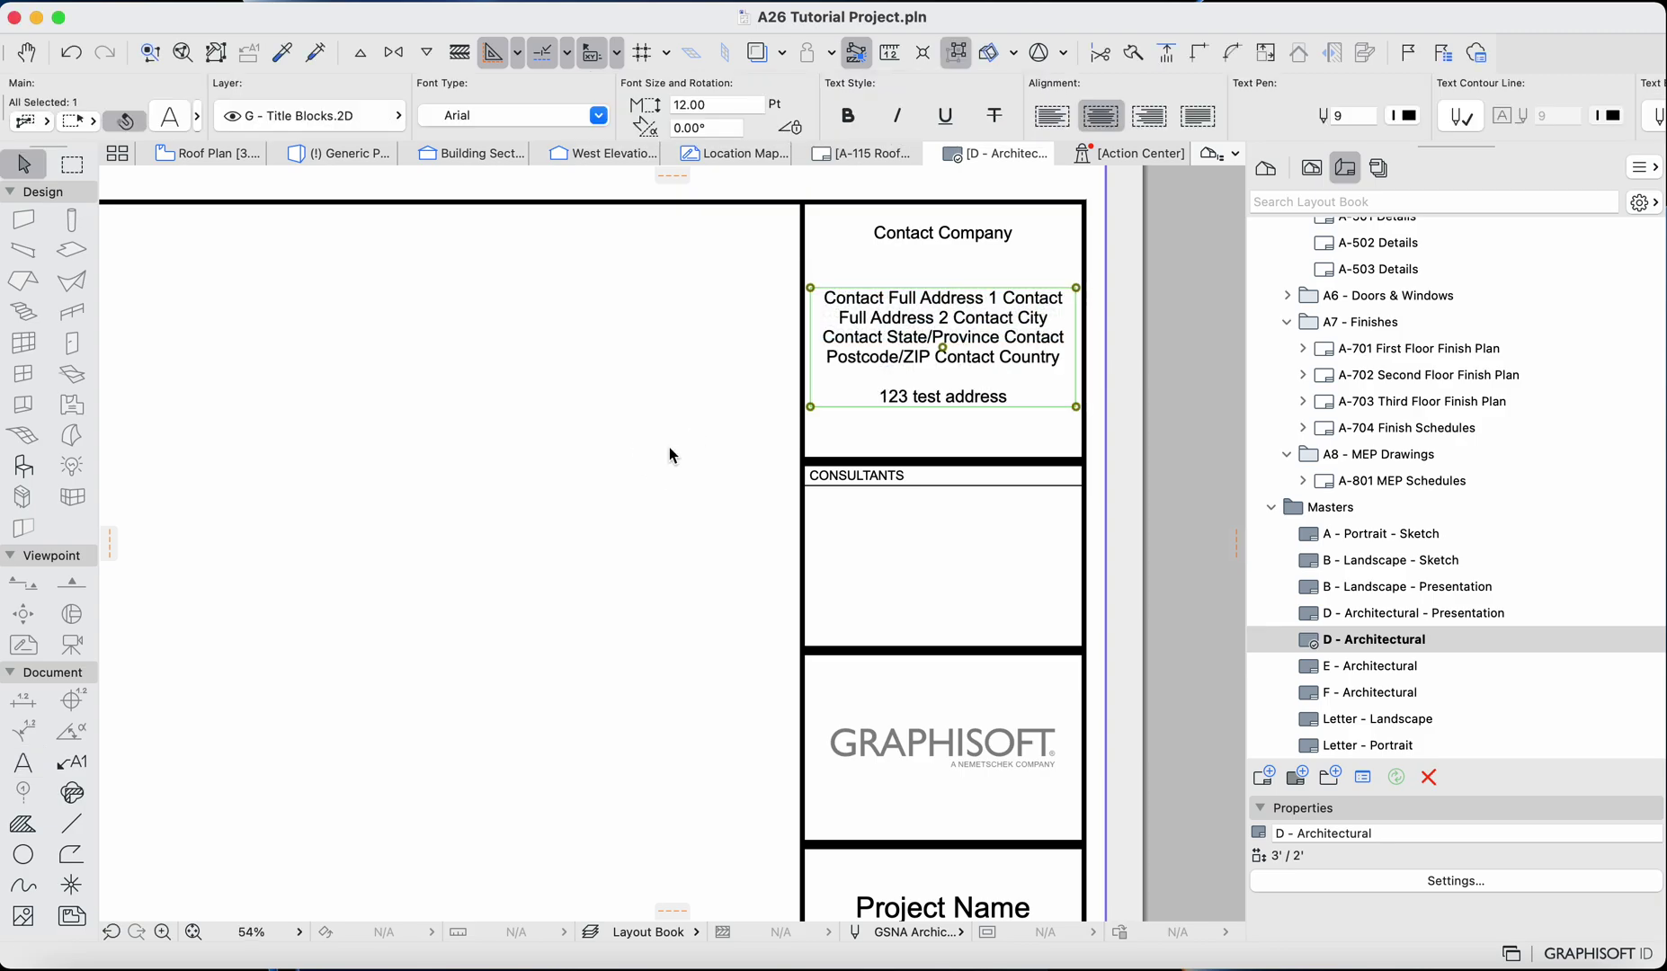
scroll(669, 447, "down", 3)
scroll(670, 454, "down", 2)
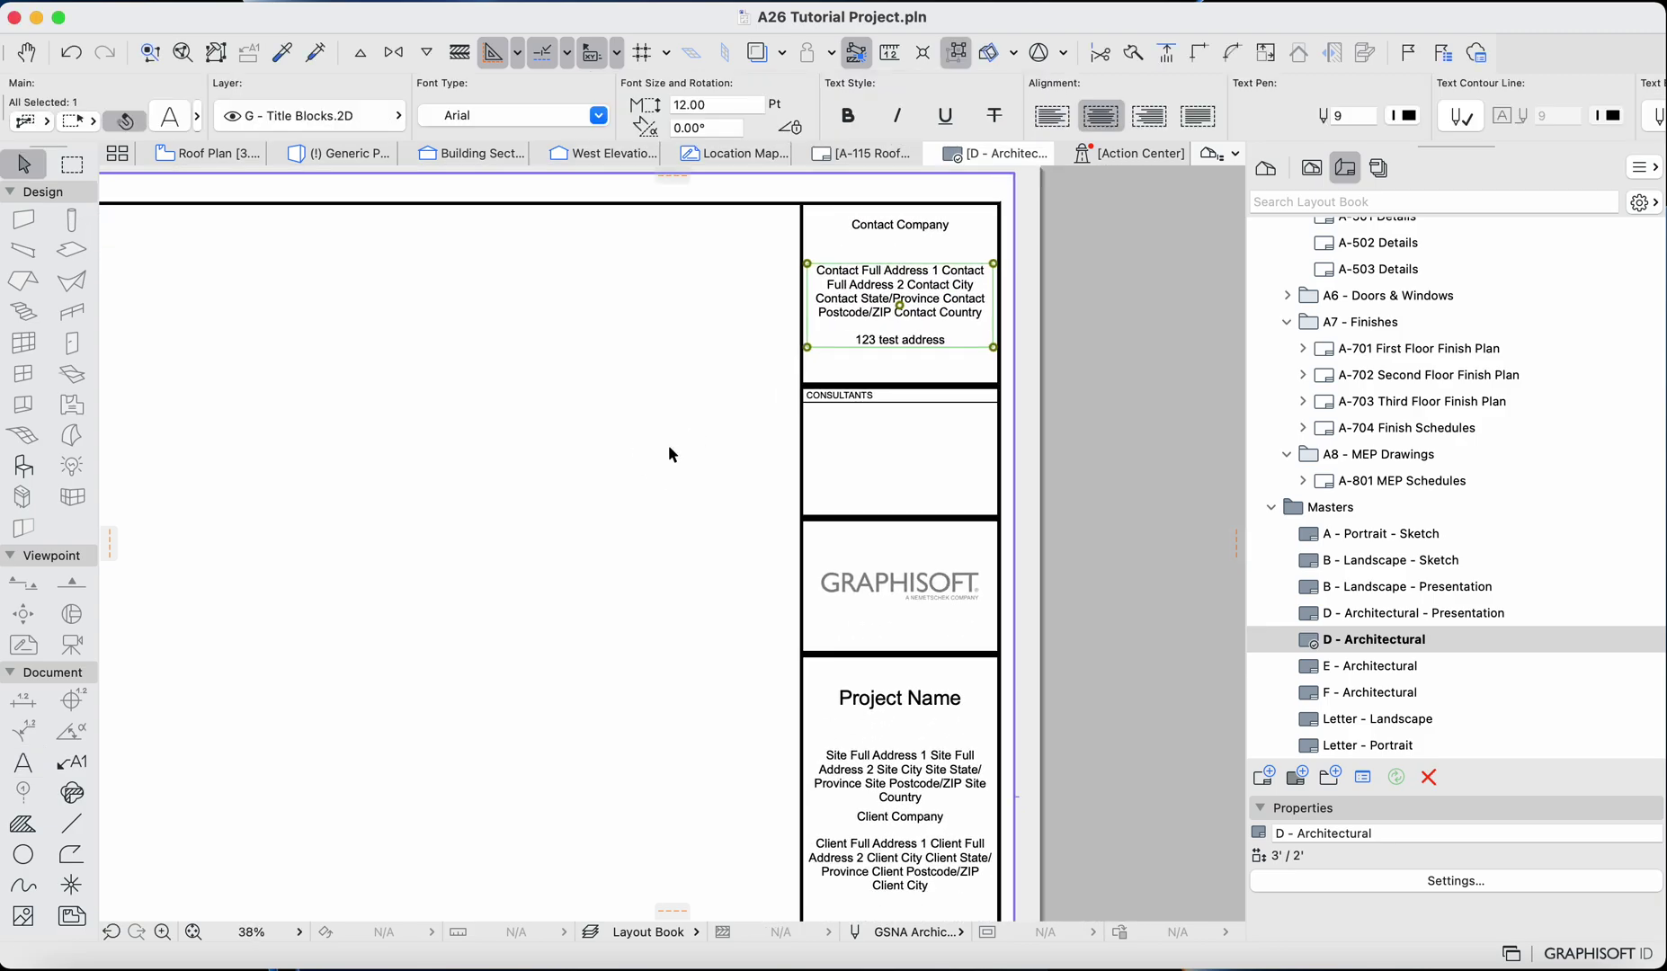
left_click(938, 608)
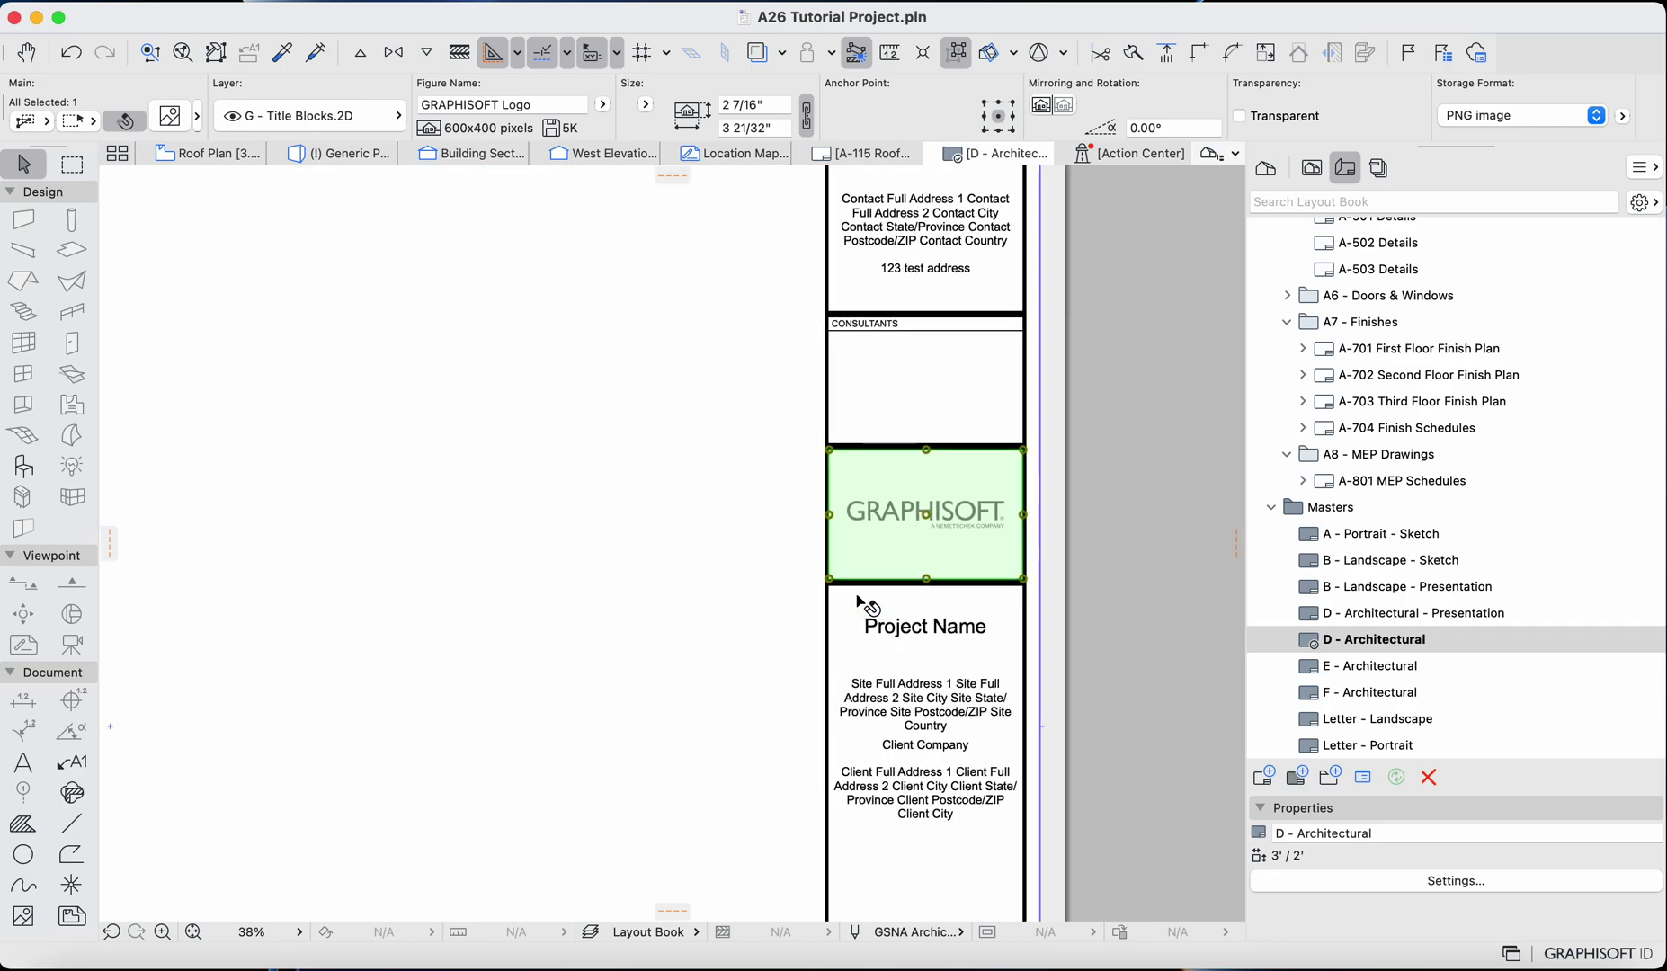
scroll(908, 533, "left", 1)
scroll(899, 529, "down", 5)
scroll(899, 529, "down", 1)
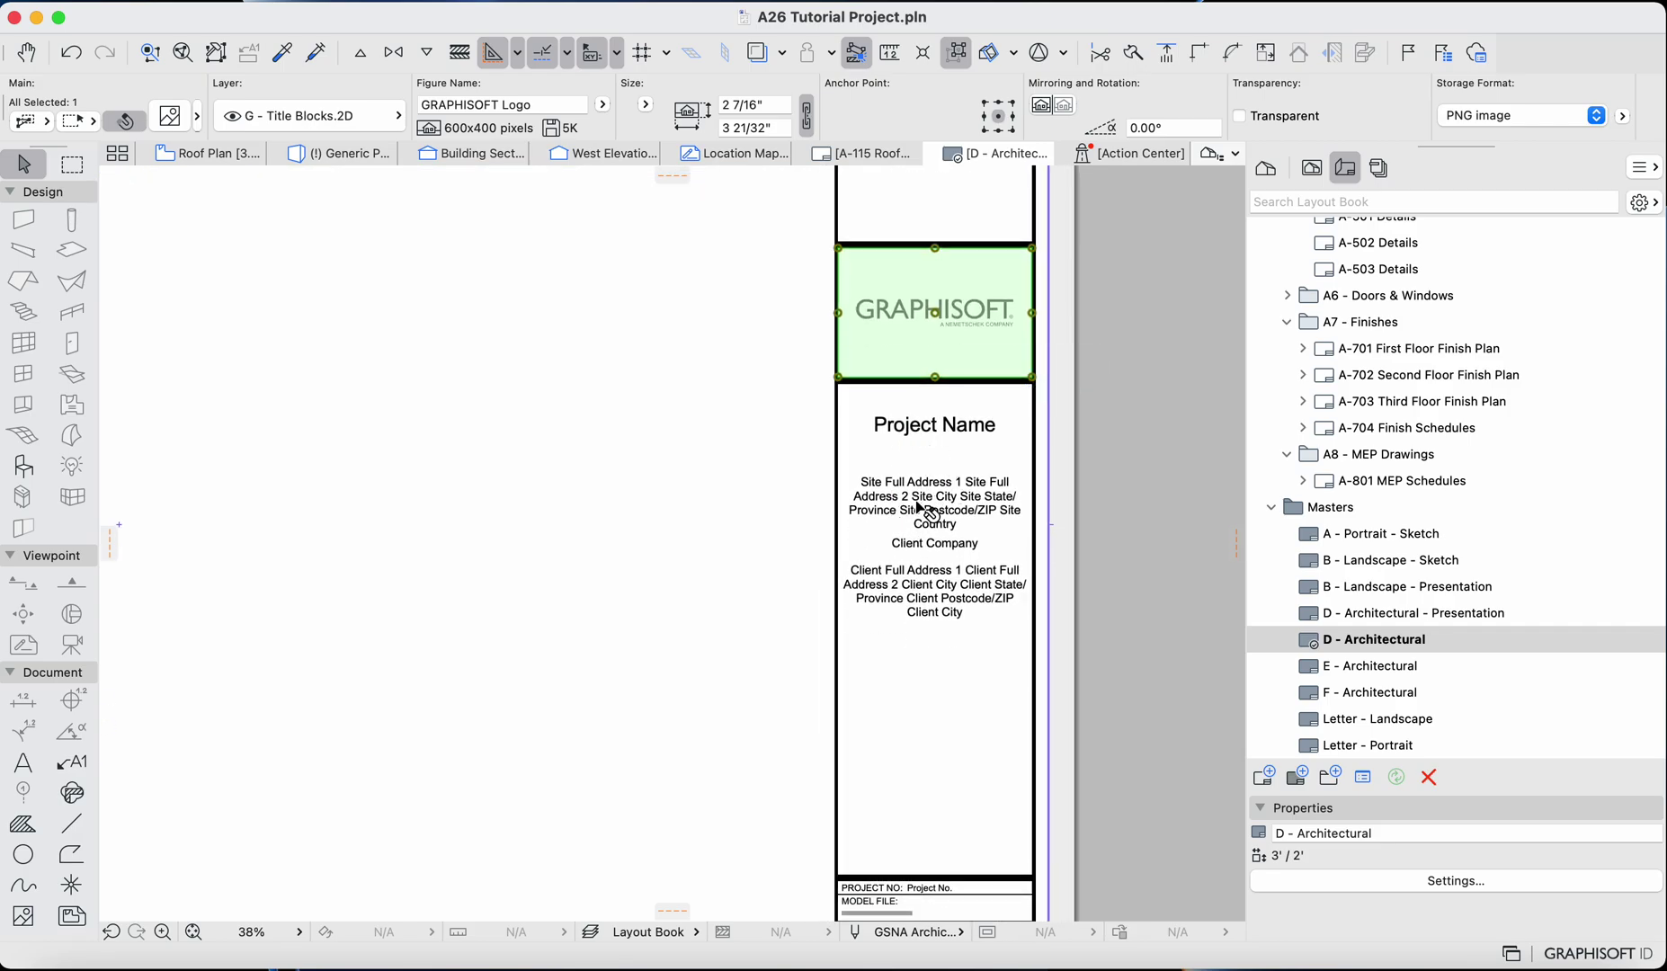
left_click(934, 508)
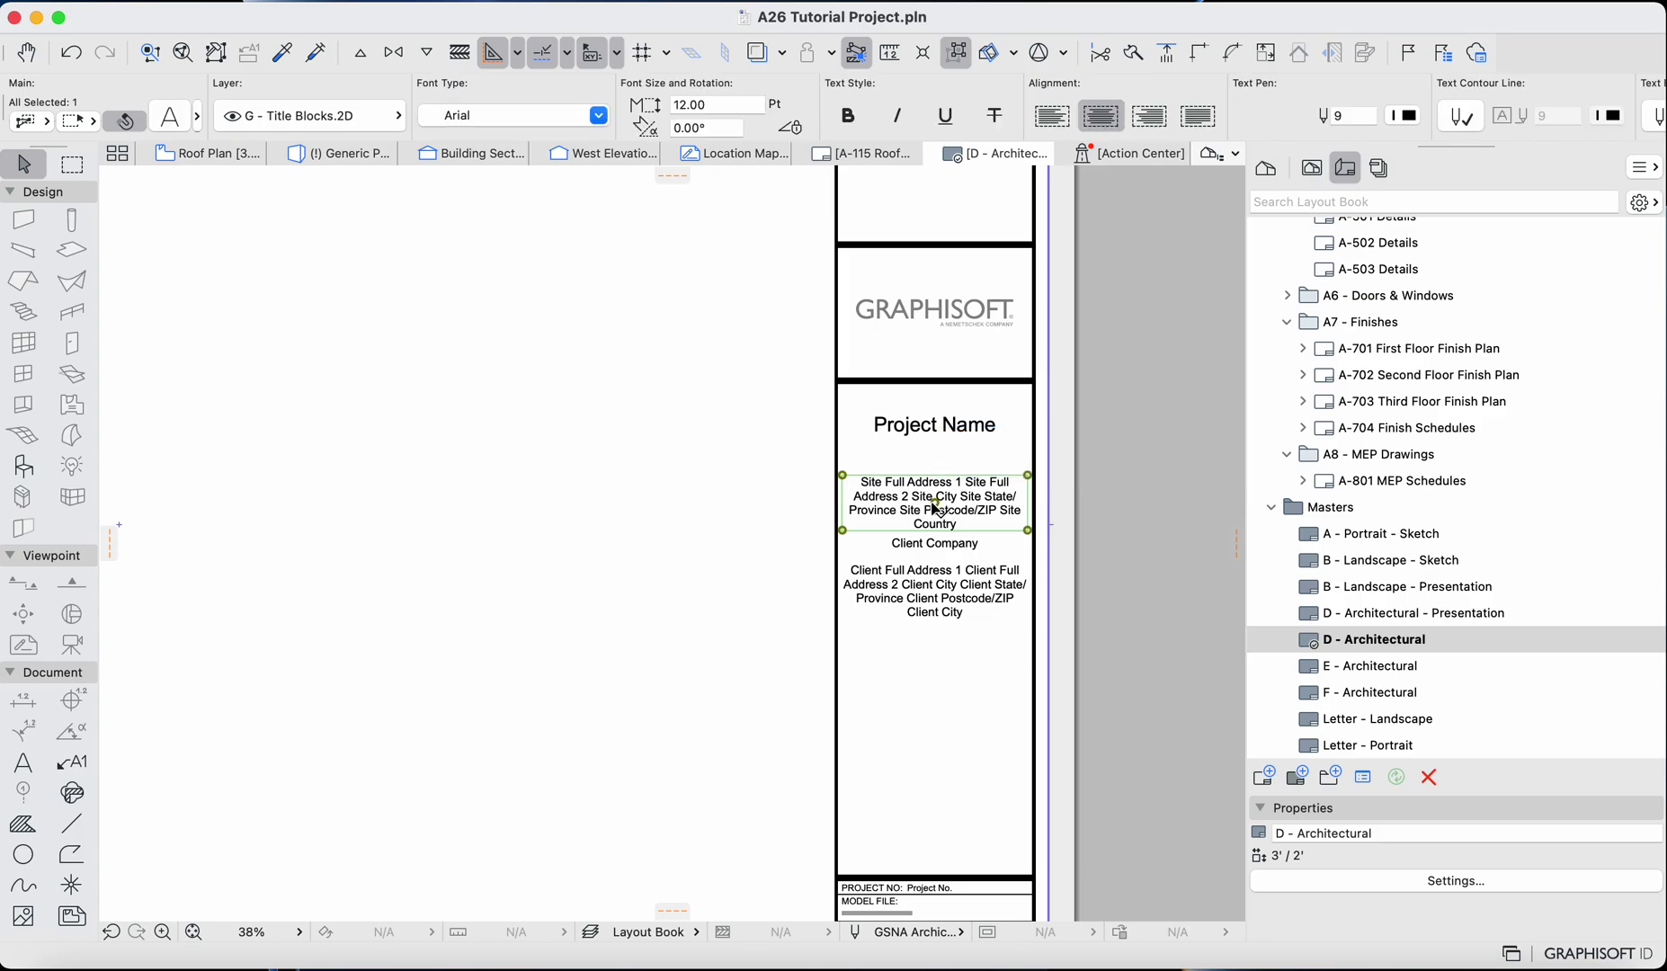
left_click(942, 575)
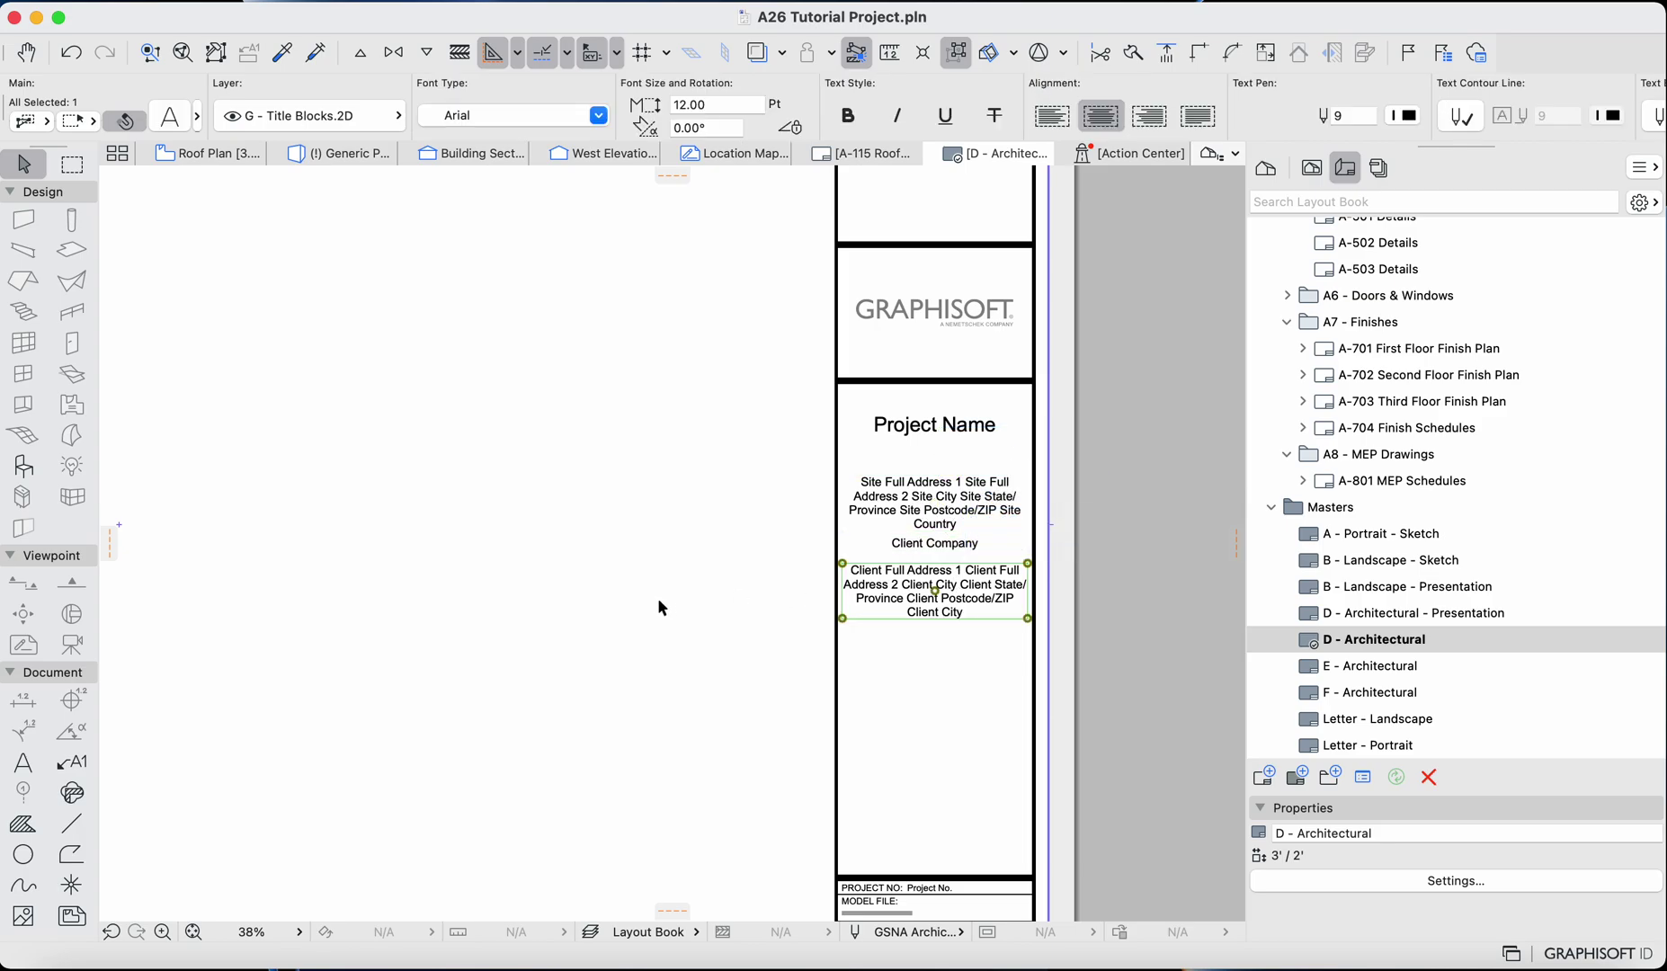
double_click(926, 601)
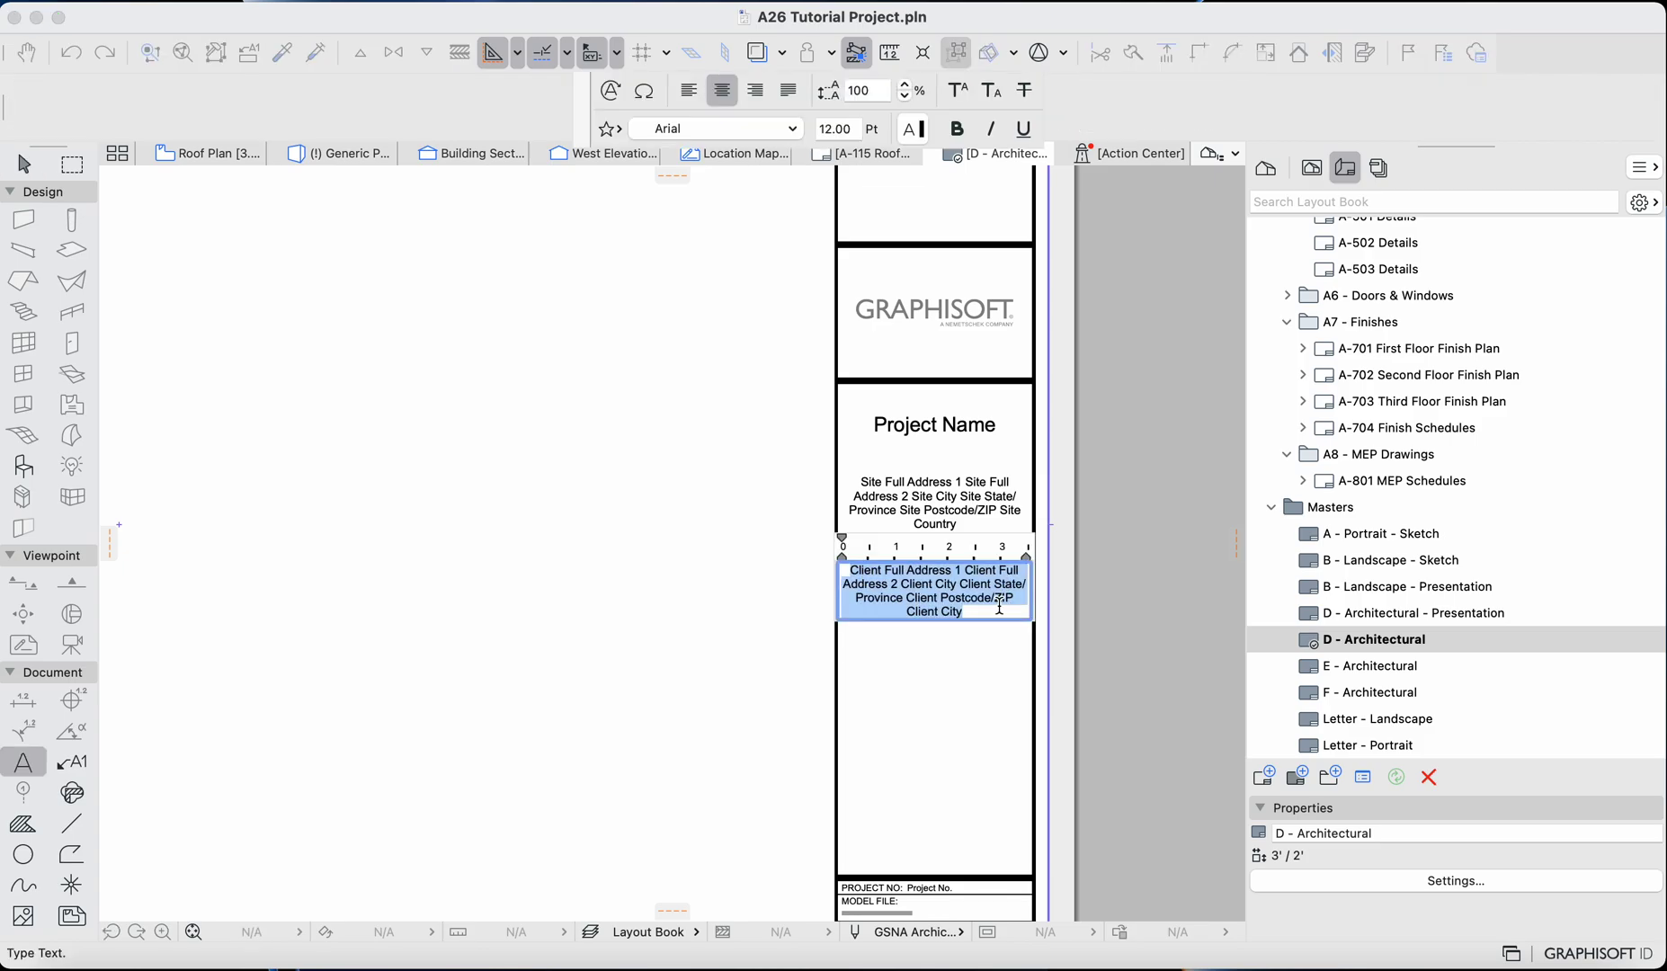
key("Escape")
scroll(620, 666, "down", 3)
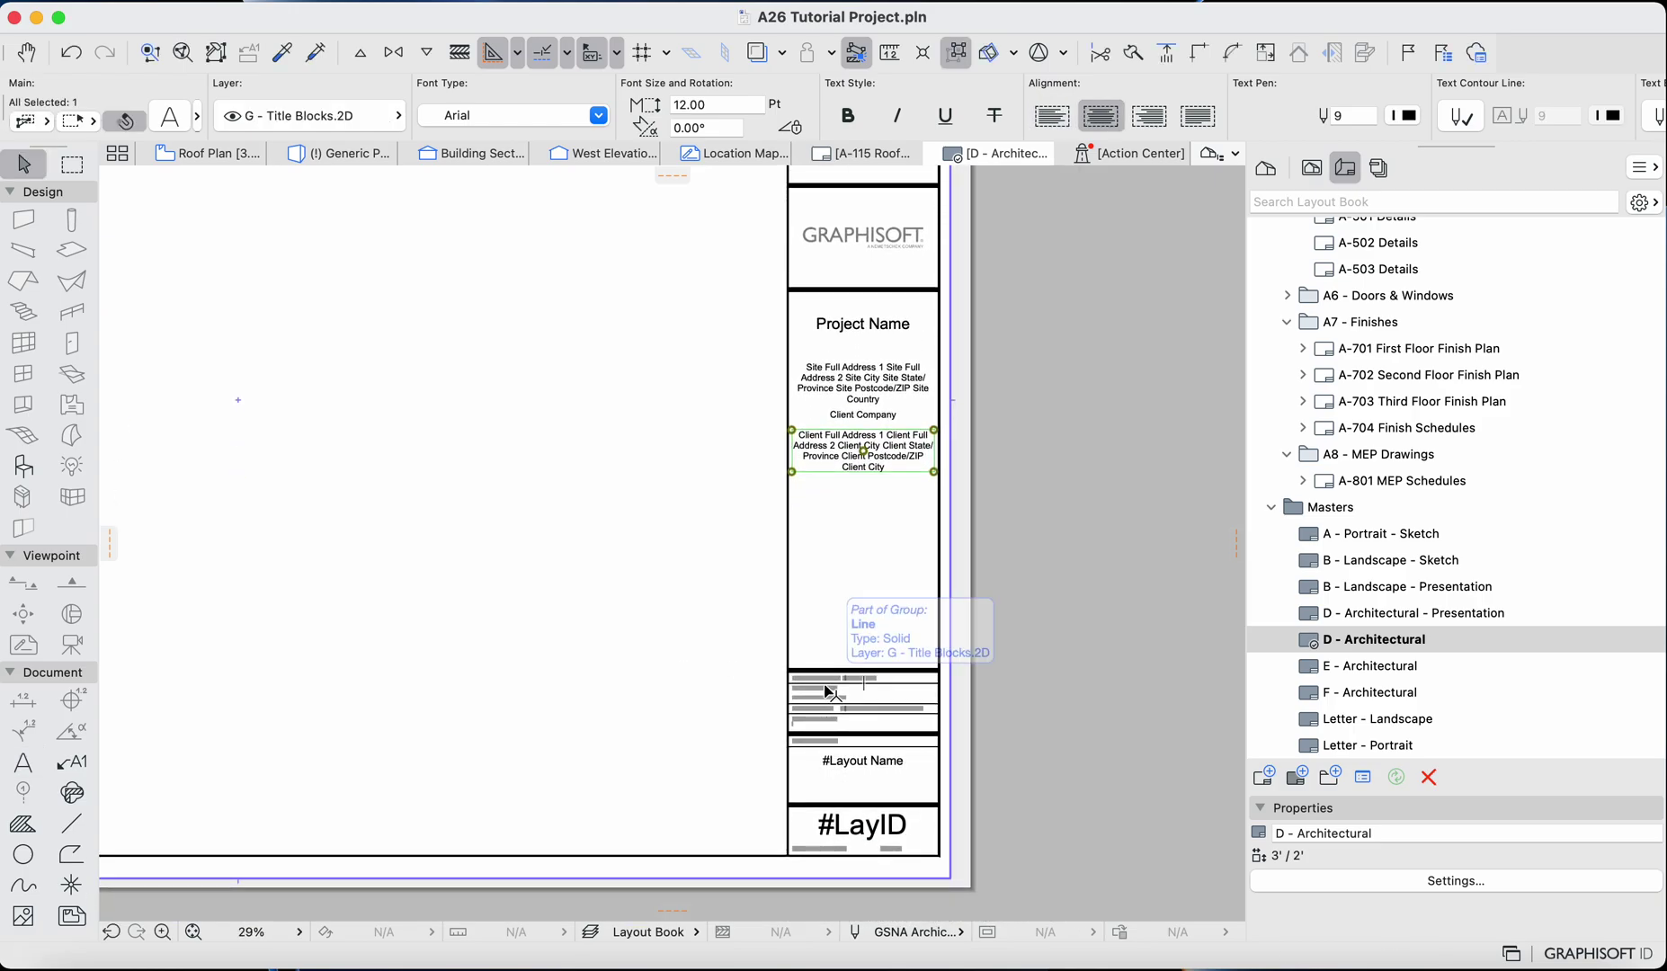
scroll(828, 692, "up", 5)
scroll(830, 693, "down", 5)
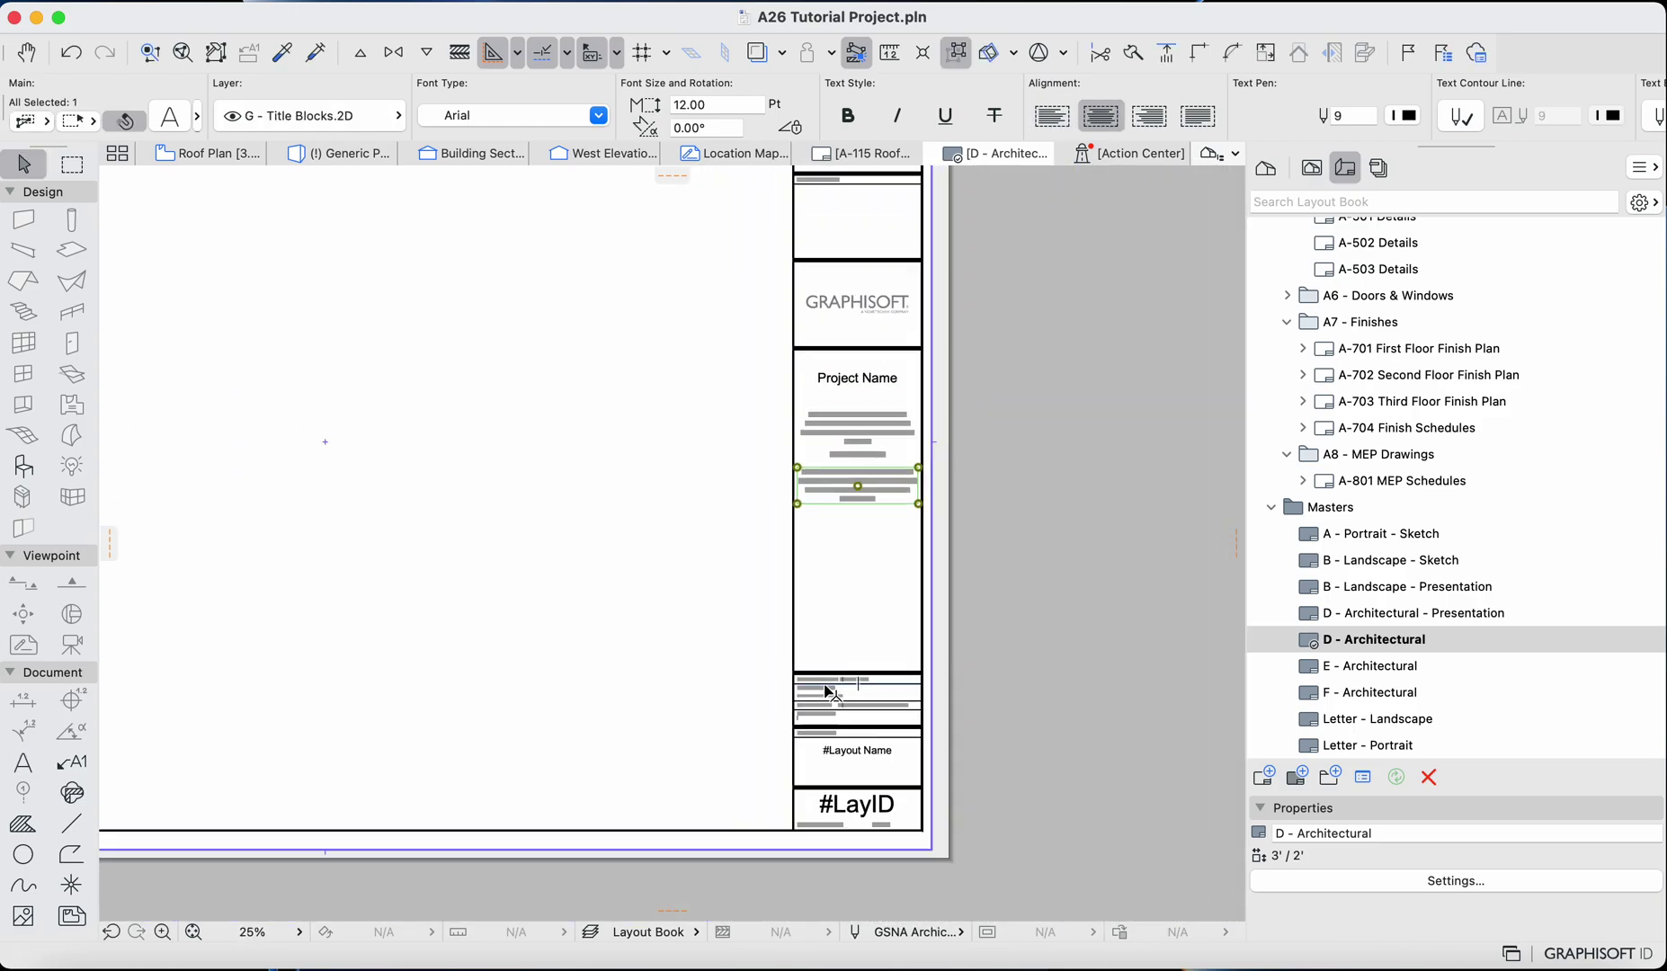
scroll(827, 692, "up", 1)
double_click(888, 278)
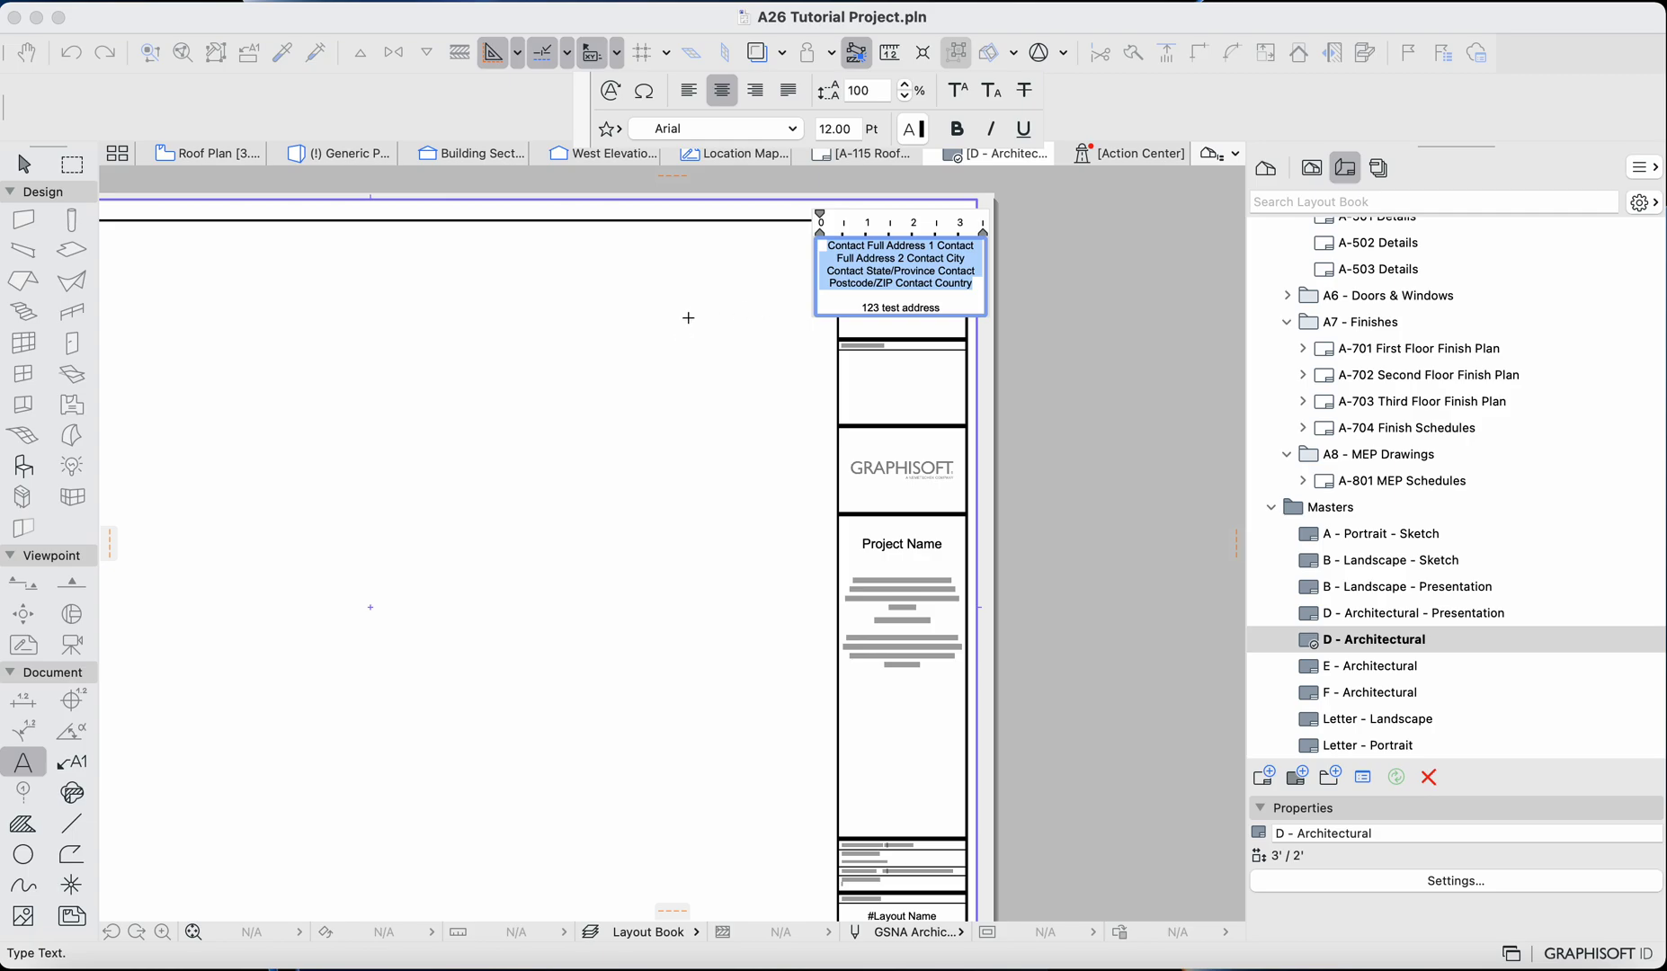
key("Escape")
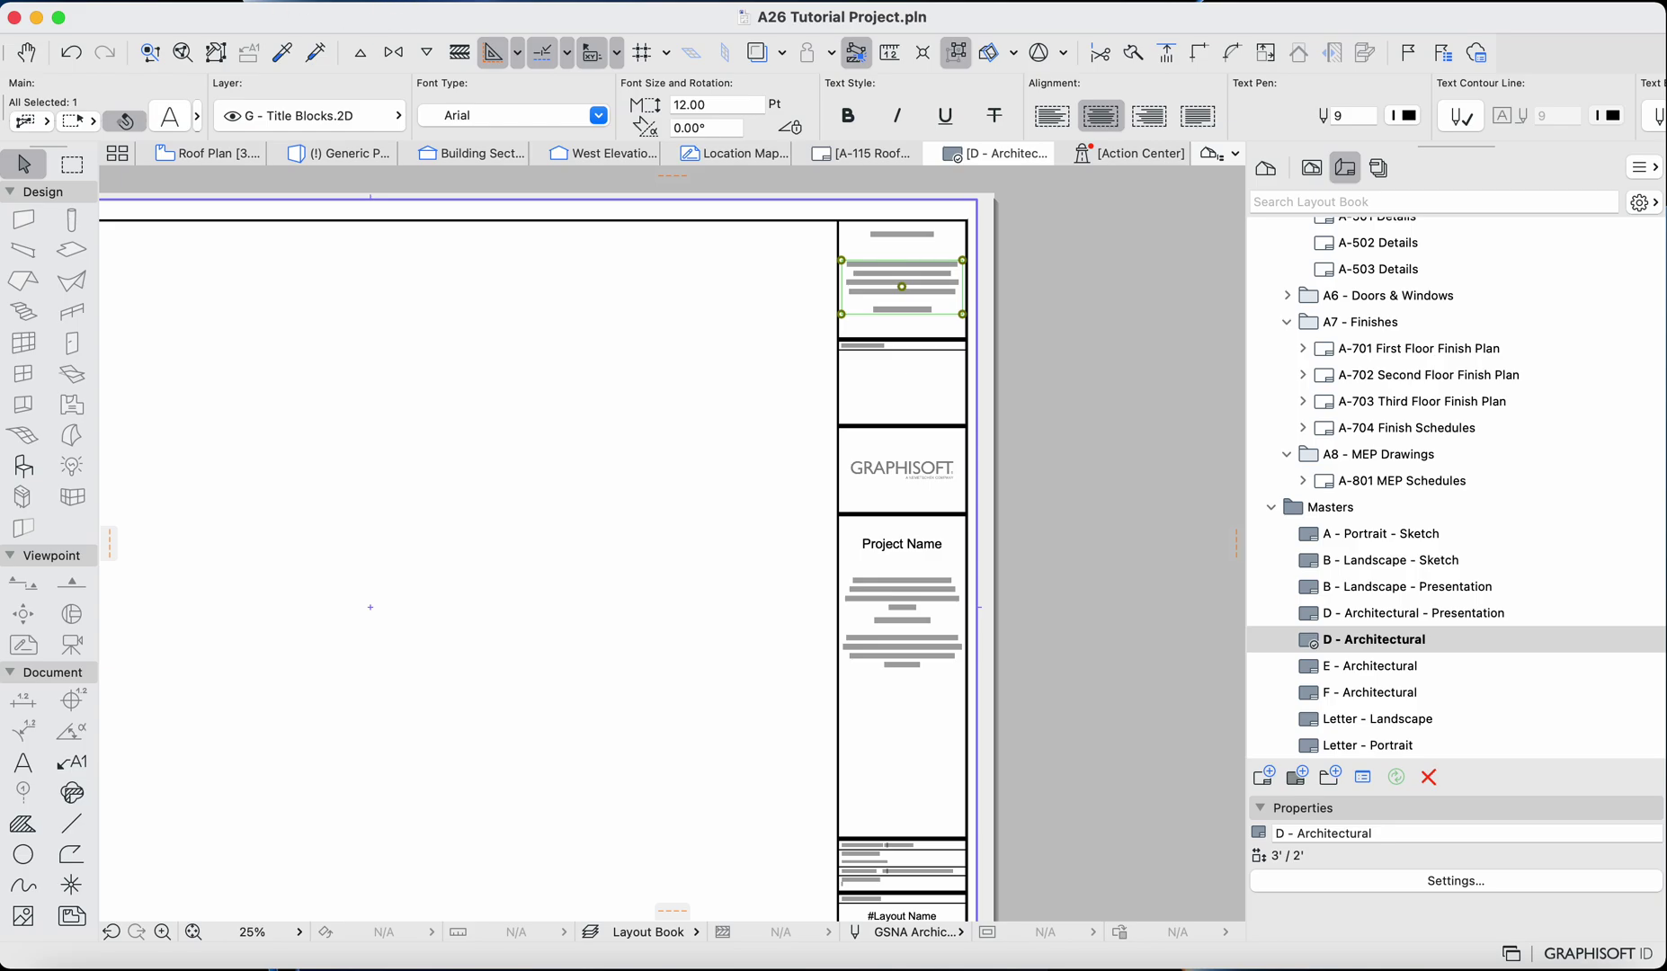
Step: Open Project Info from File > Info and shift its window right
left_click(157, 1)
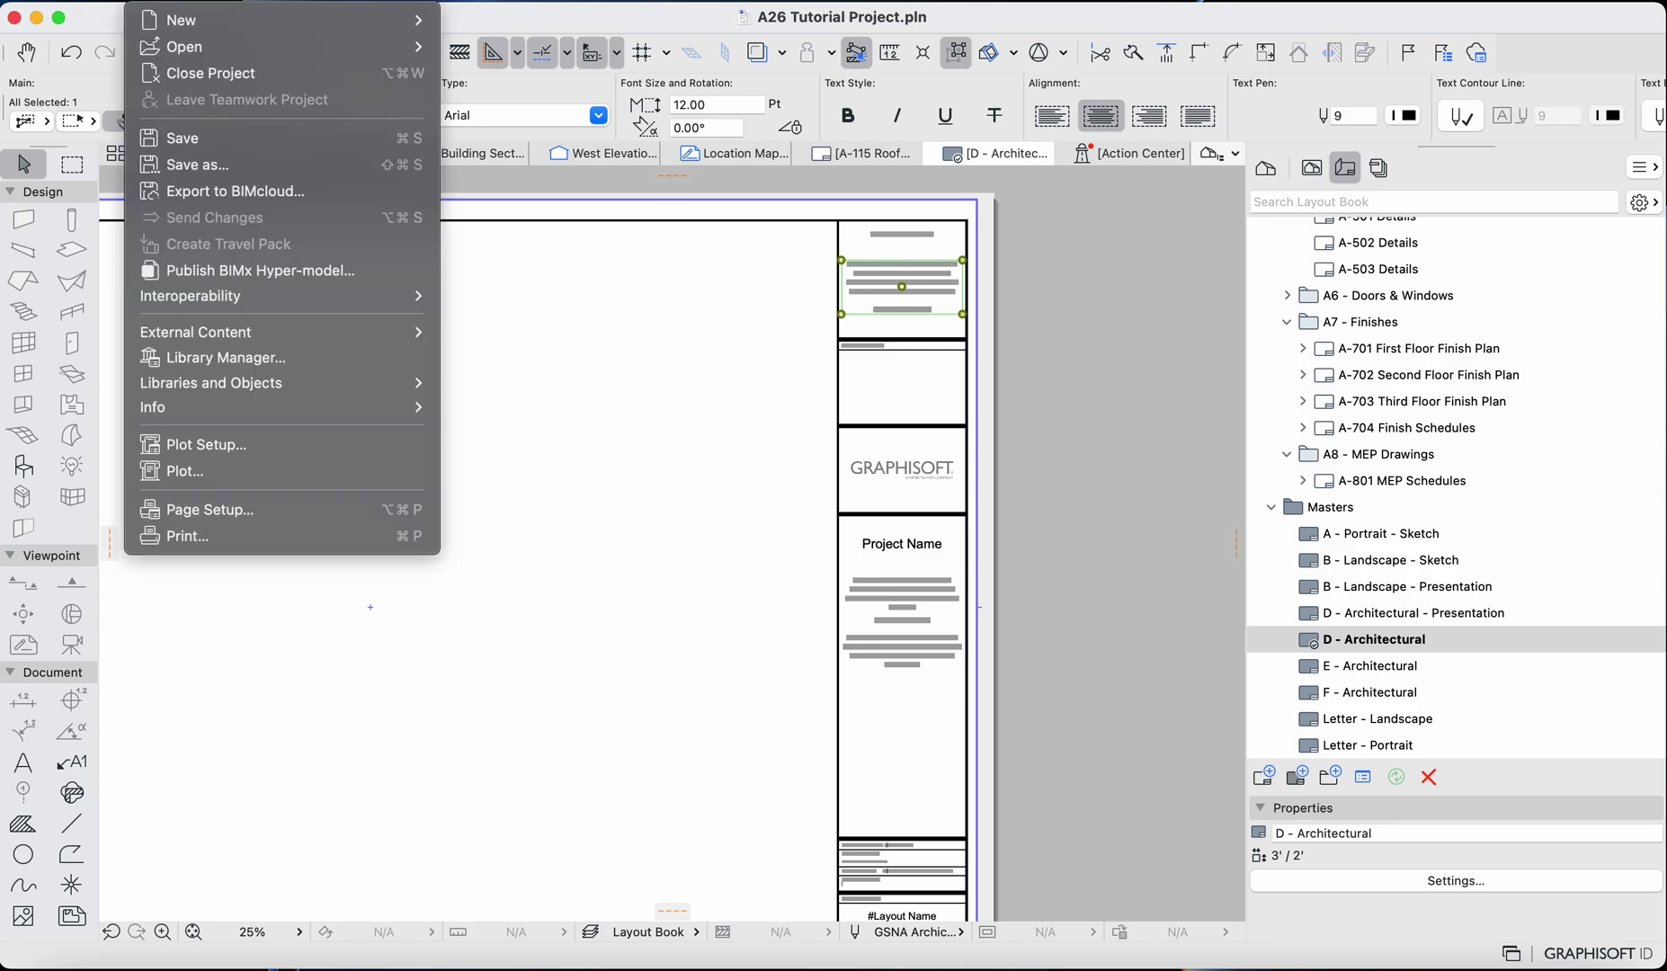
mouse_move(184, 20)
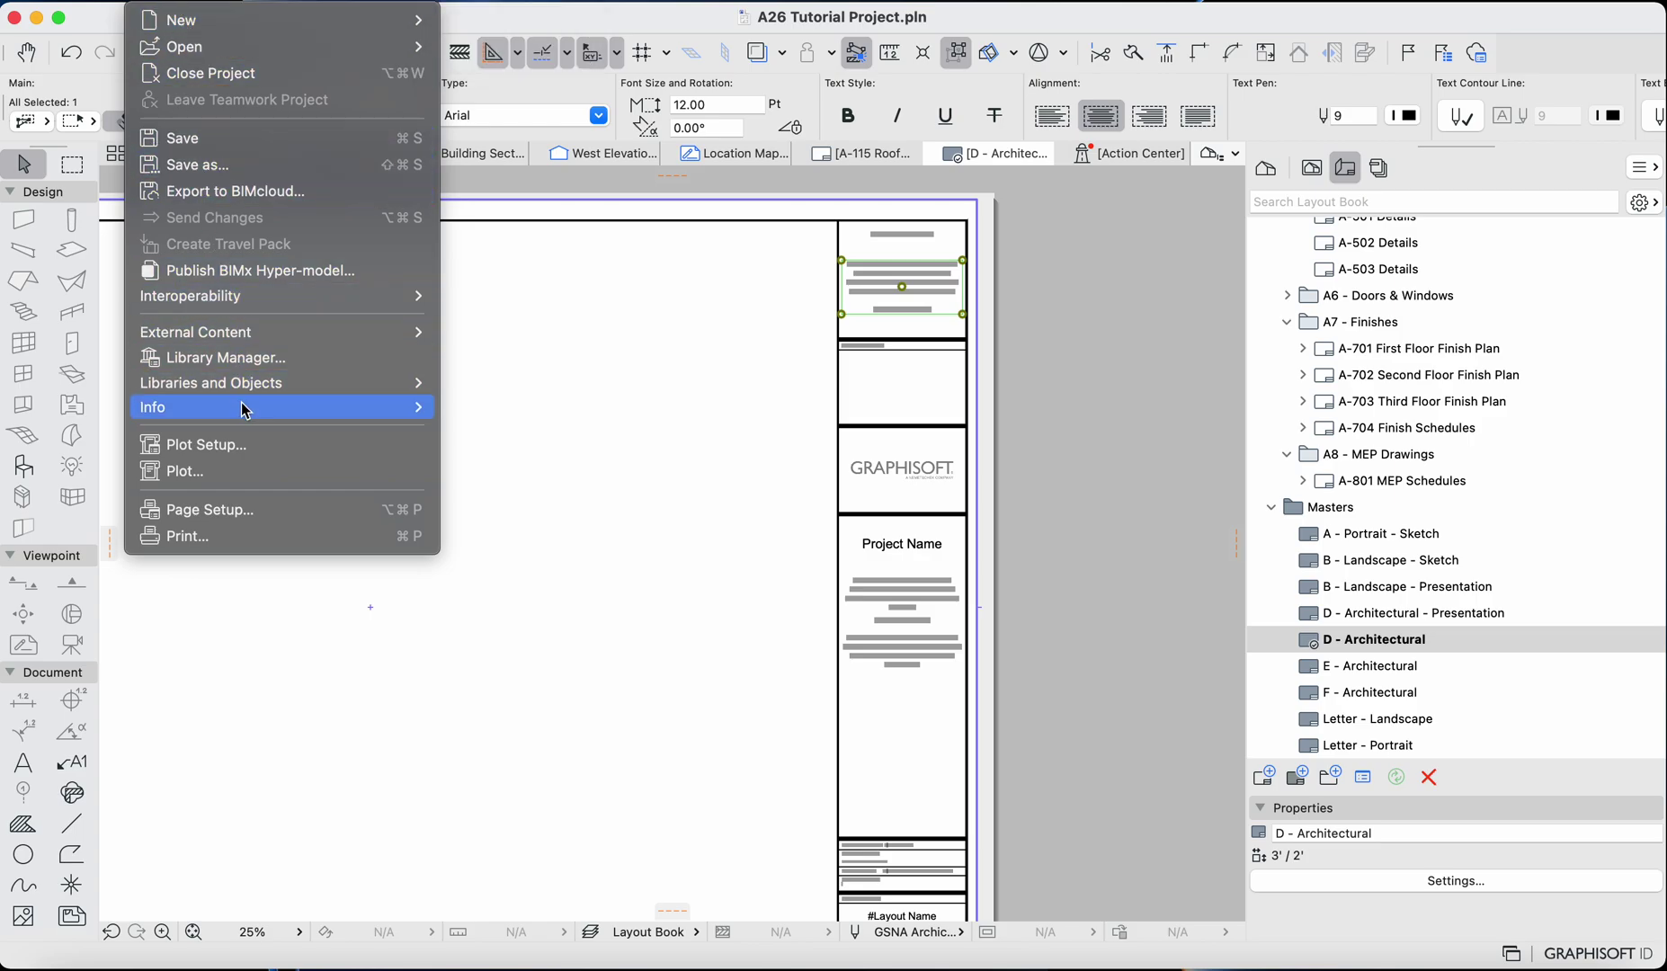
mouse_move(247, 411)
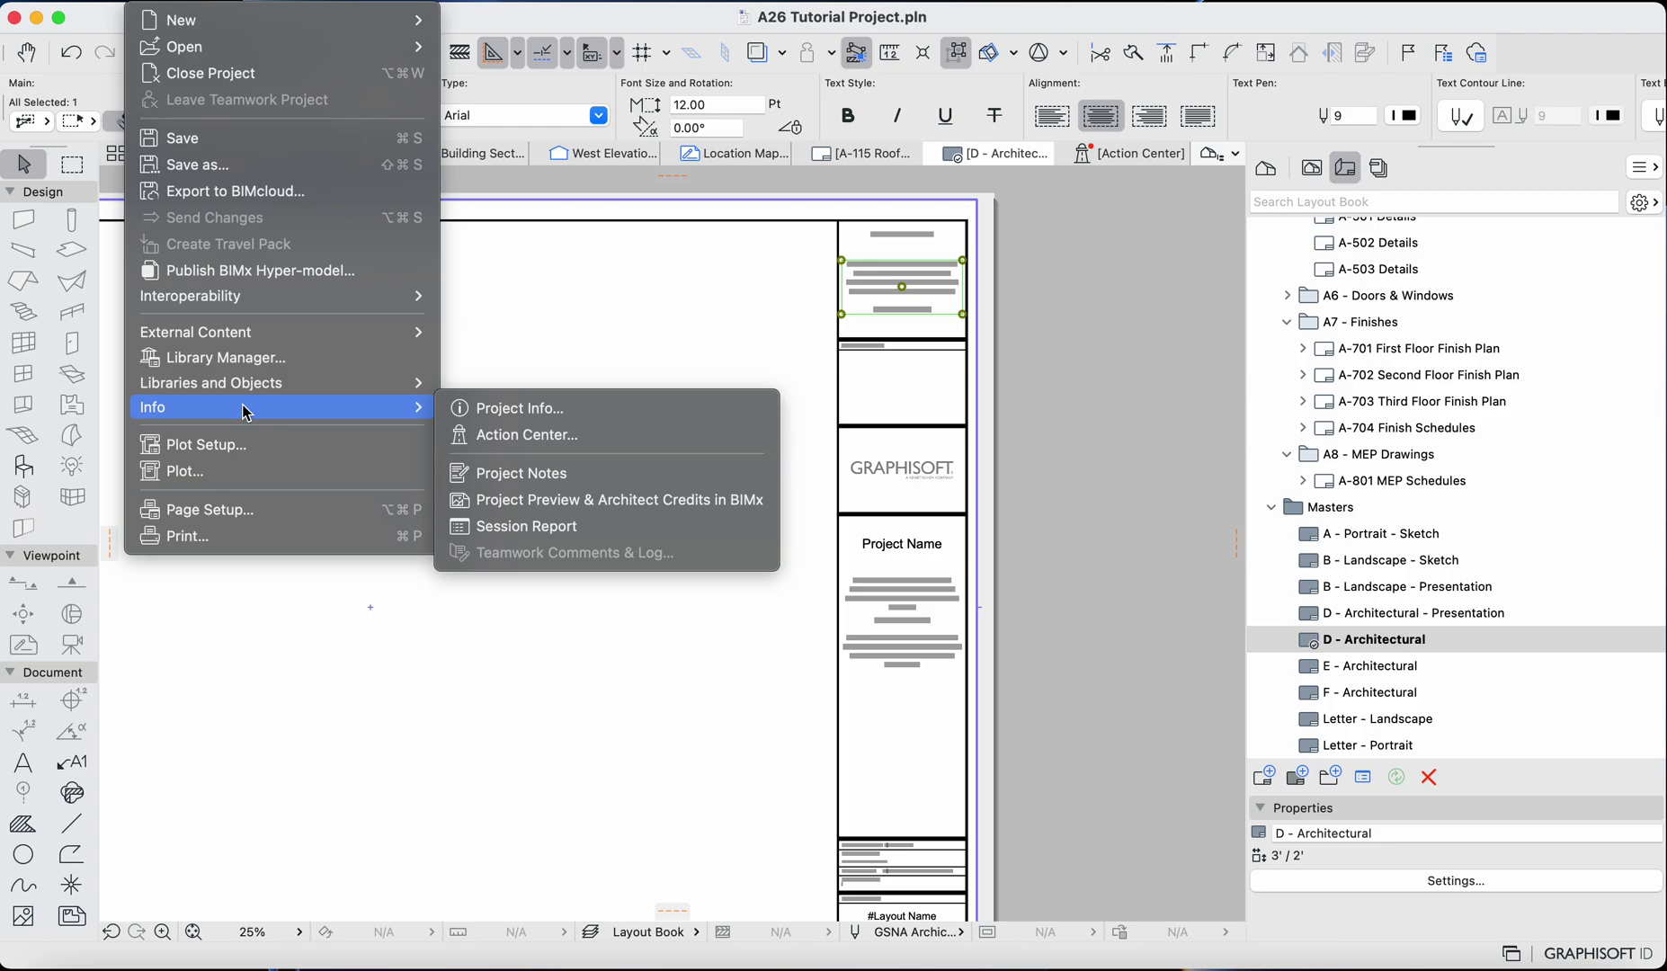
left_click(502, 409)
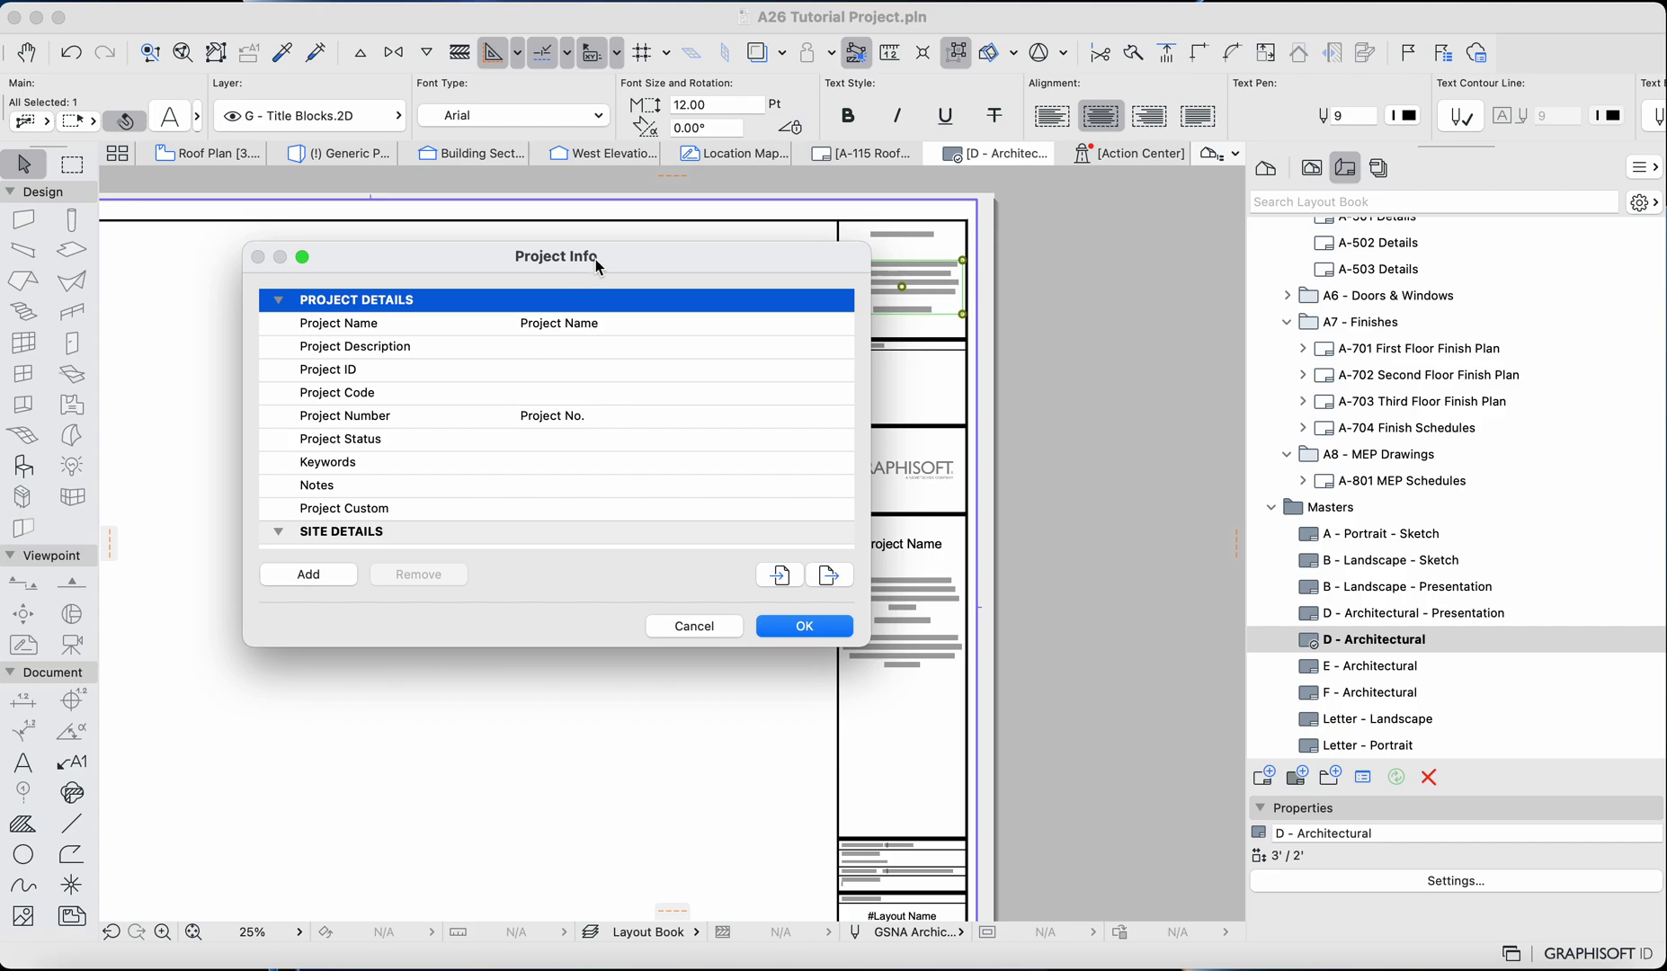
left_click_drag(602, 261, 681, 238)
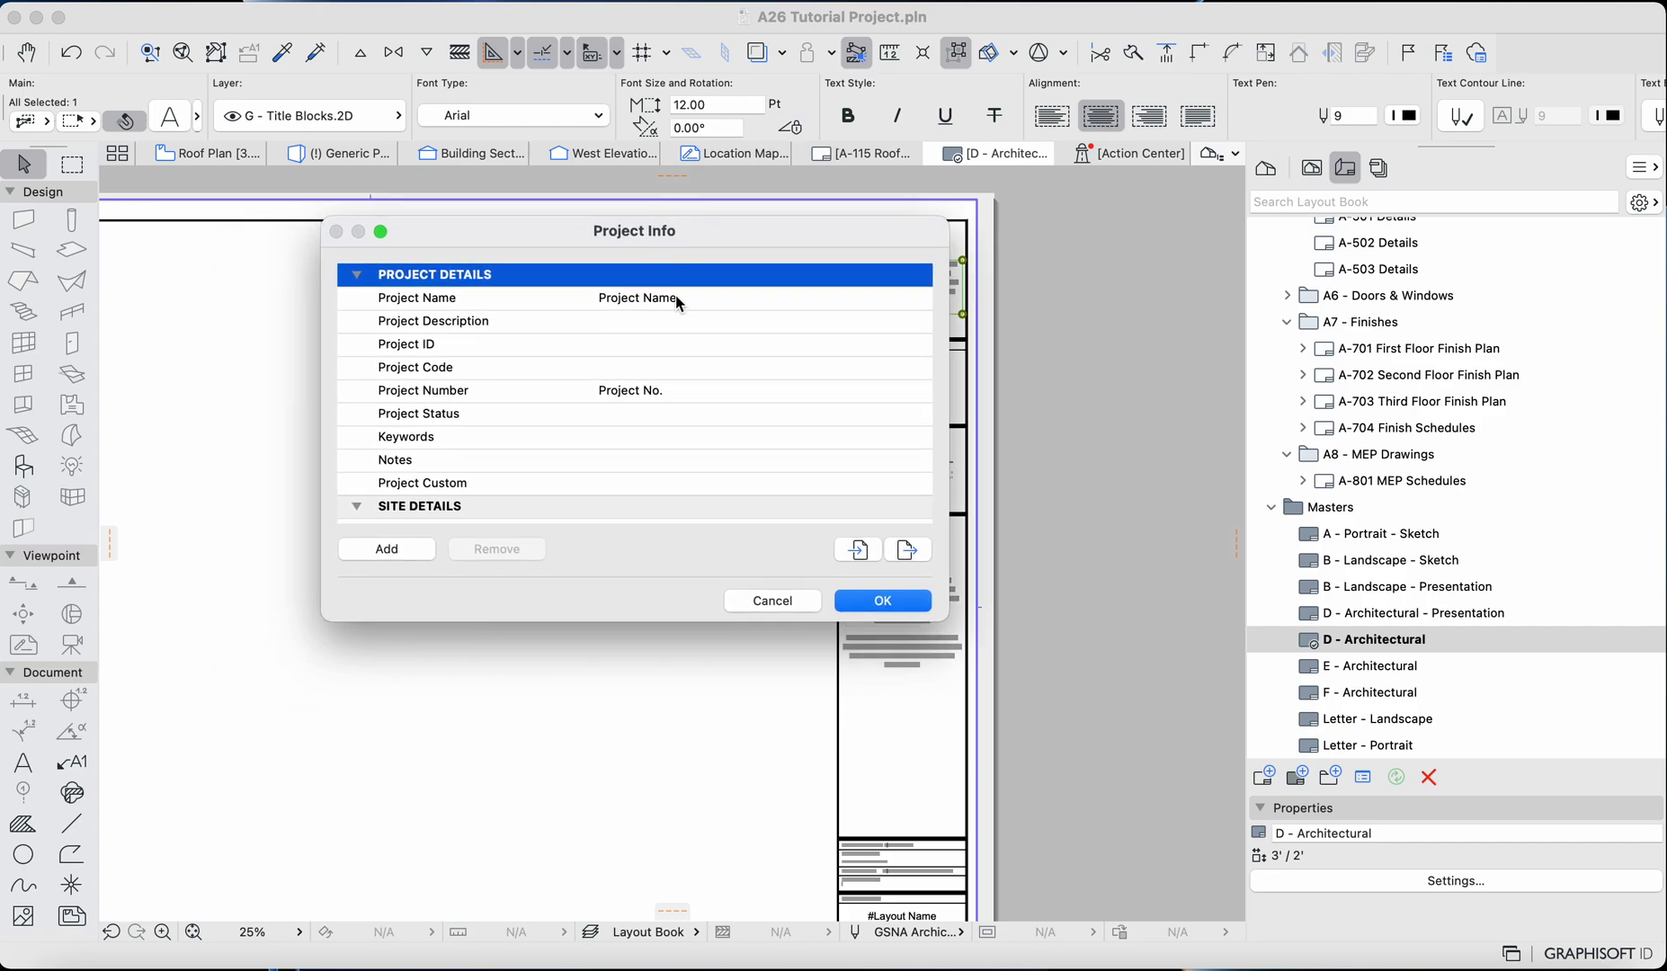
Step: Collapse Project, Site and Building Details and scroll to Contact Full Address
scroll(675, 294, "up", 2)
left_click(359, 277)
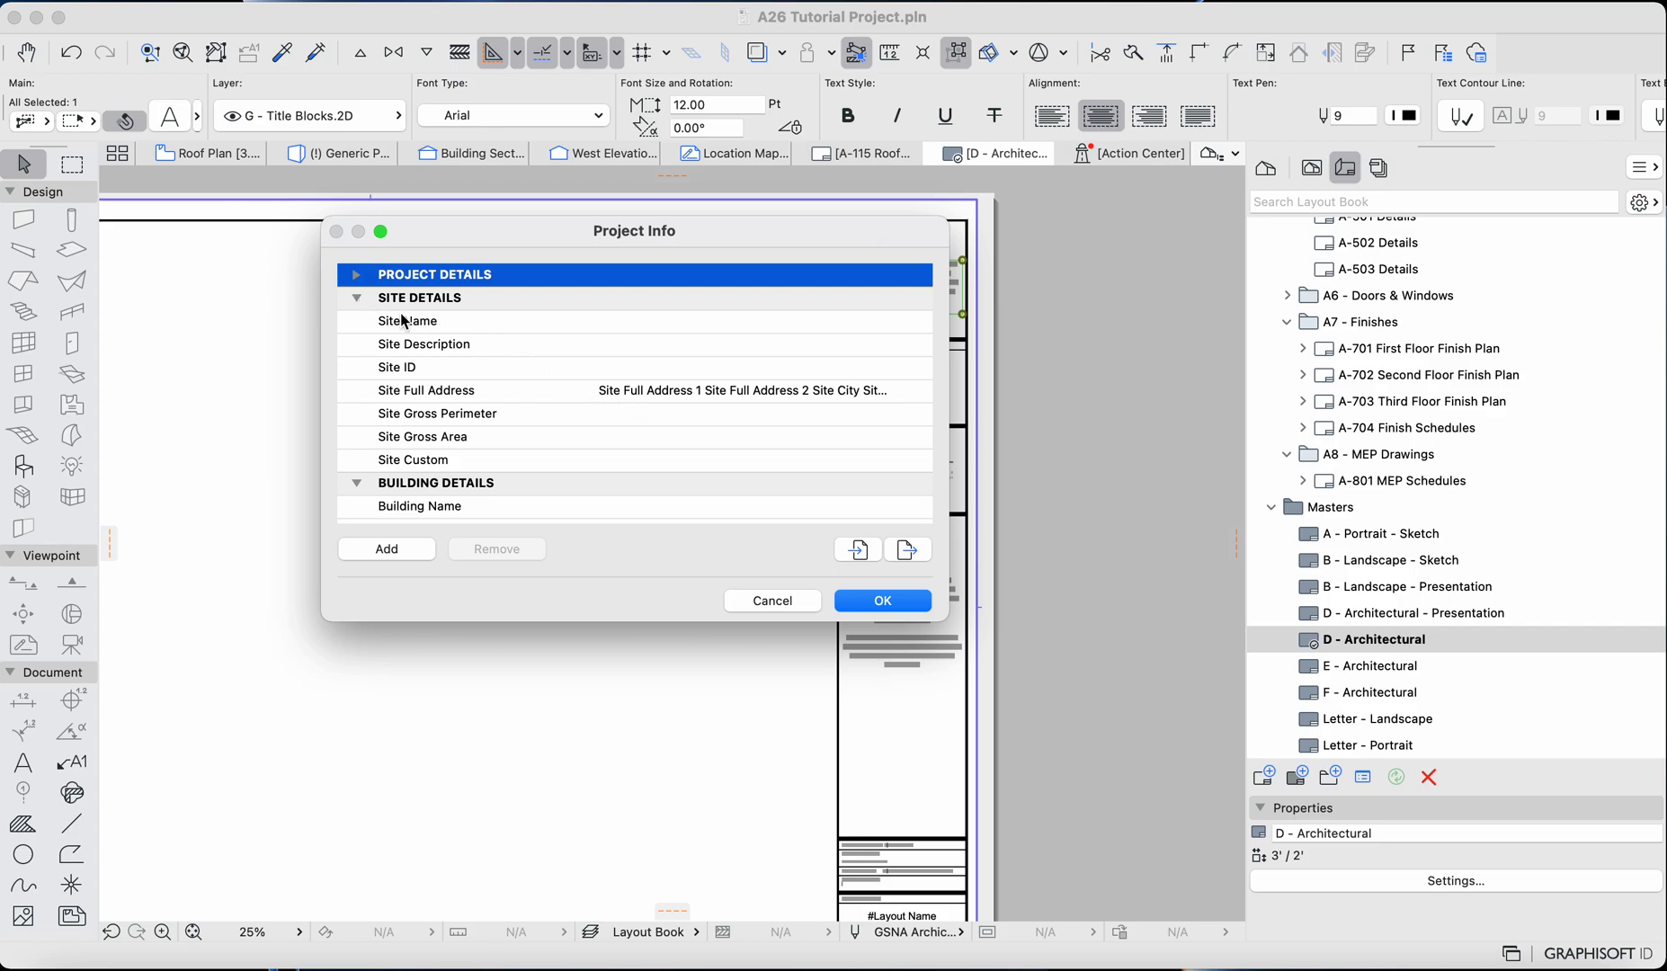
left_click(357, 297)
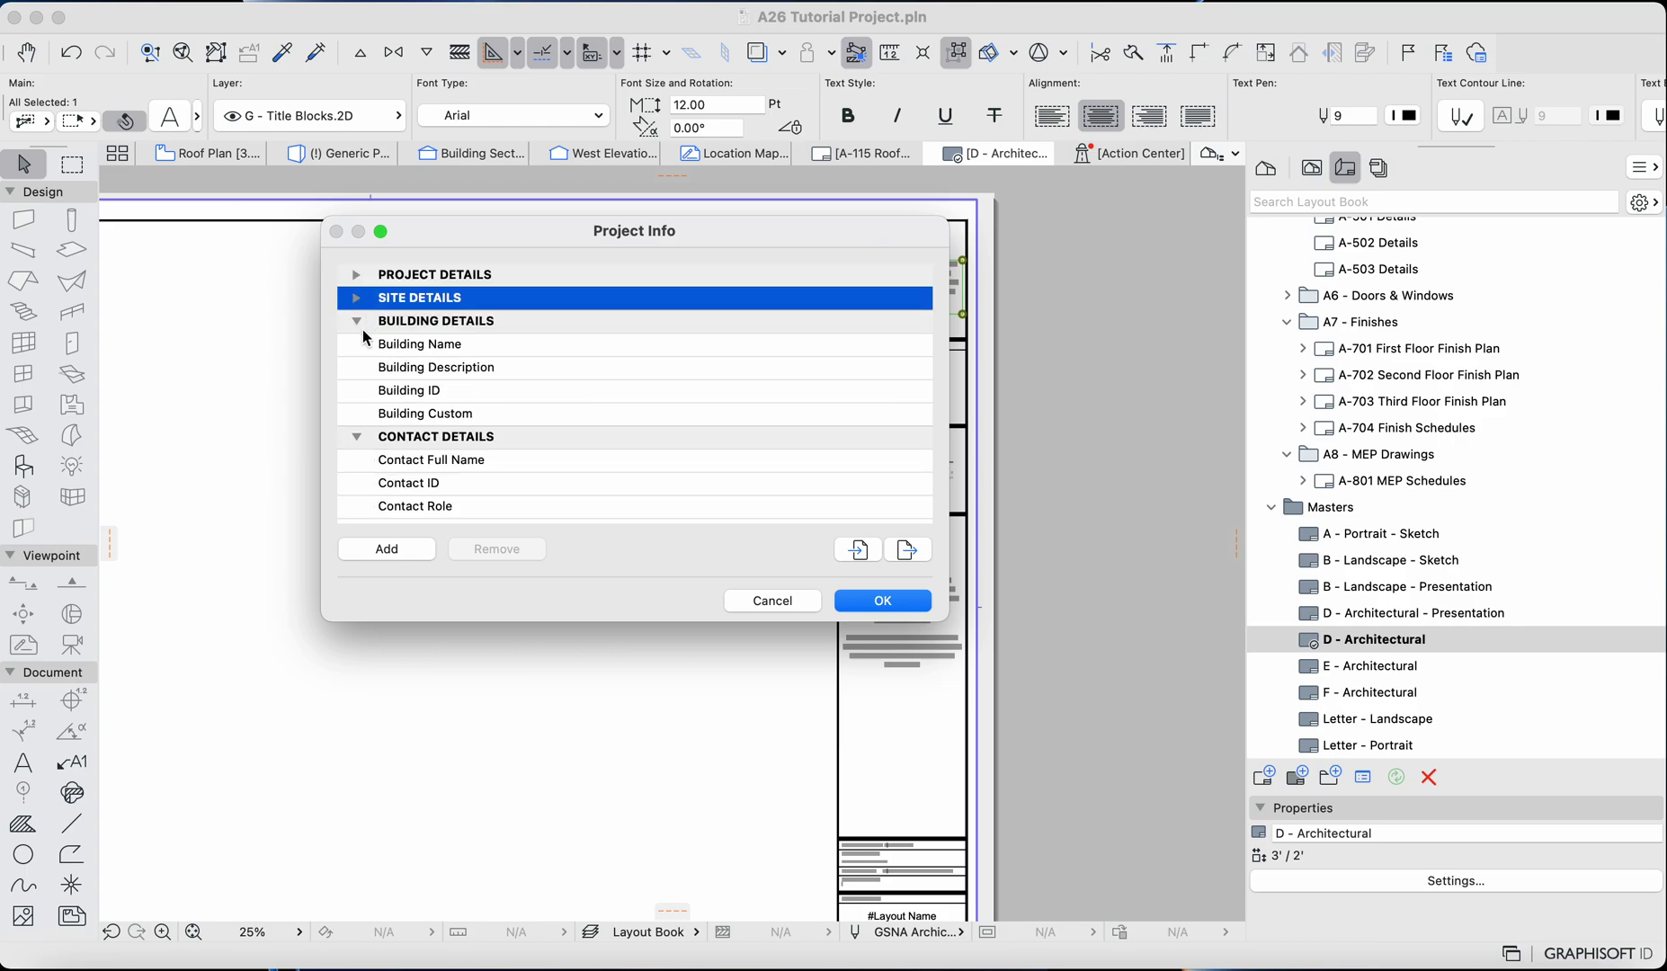
left_click(357, 324)
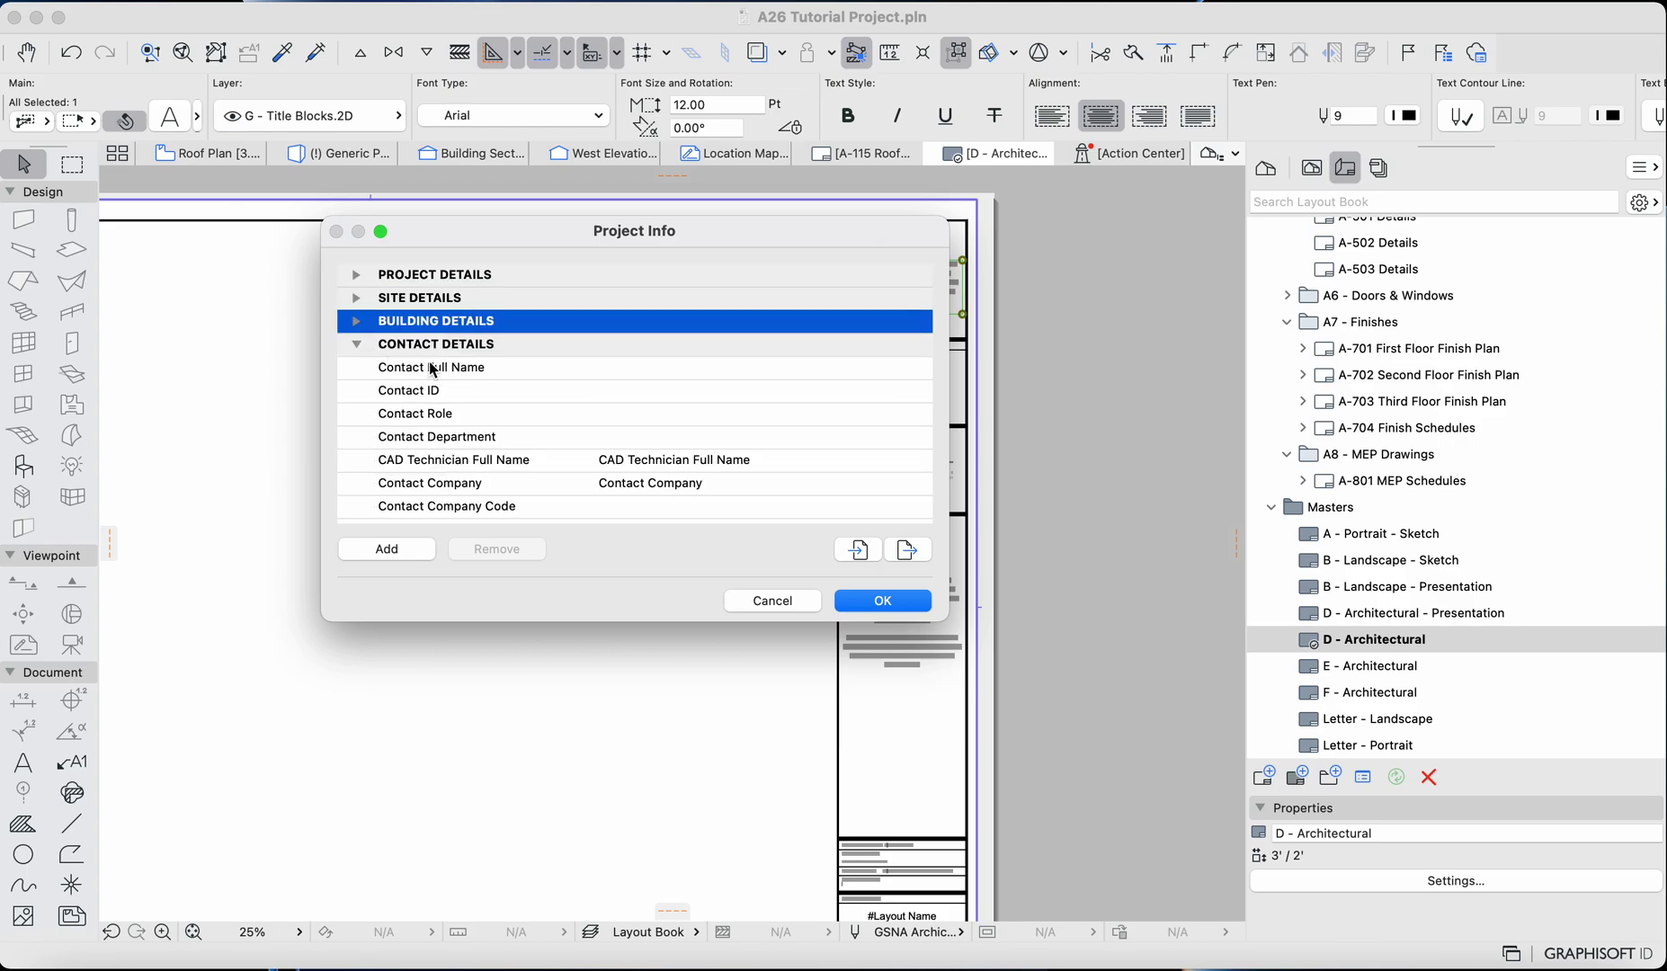
scroll(466, 393, "down", 3)
scroll(467, 393, "down", 1)
scroll(701, 398, "down", 1)
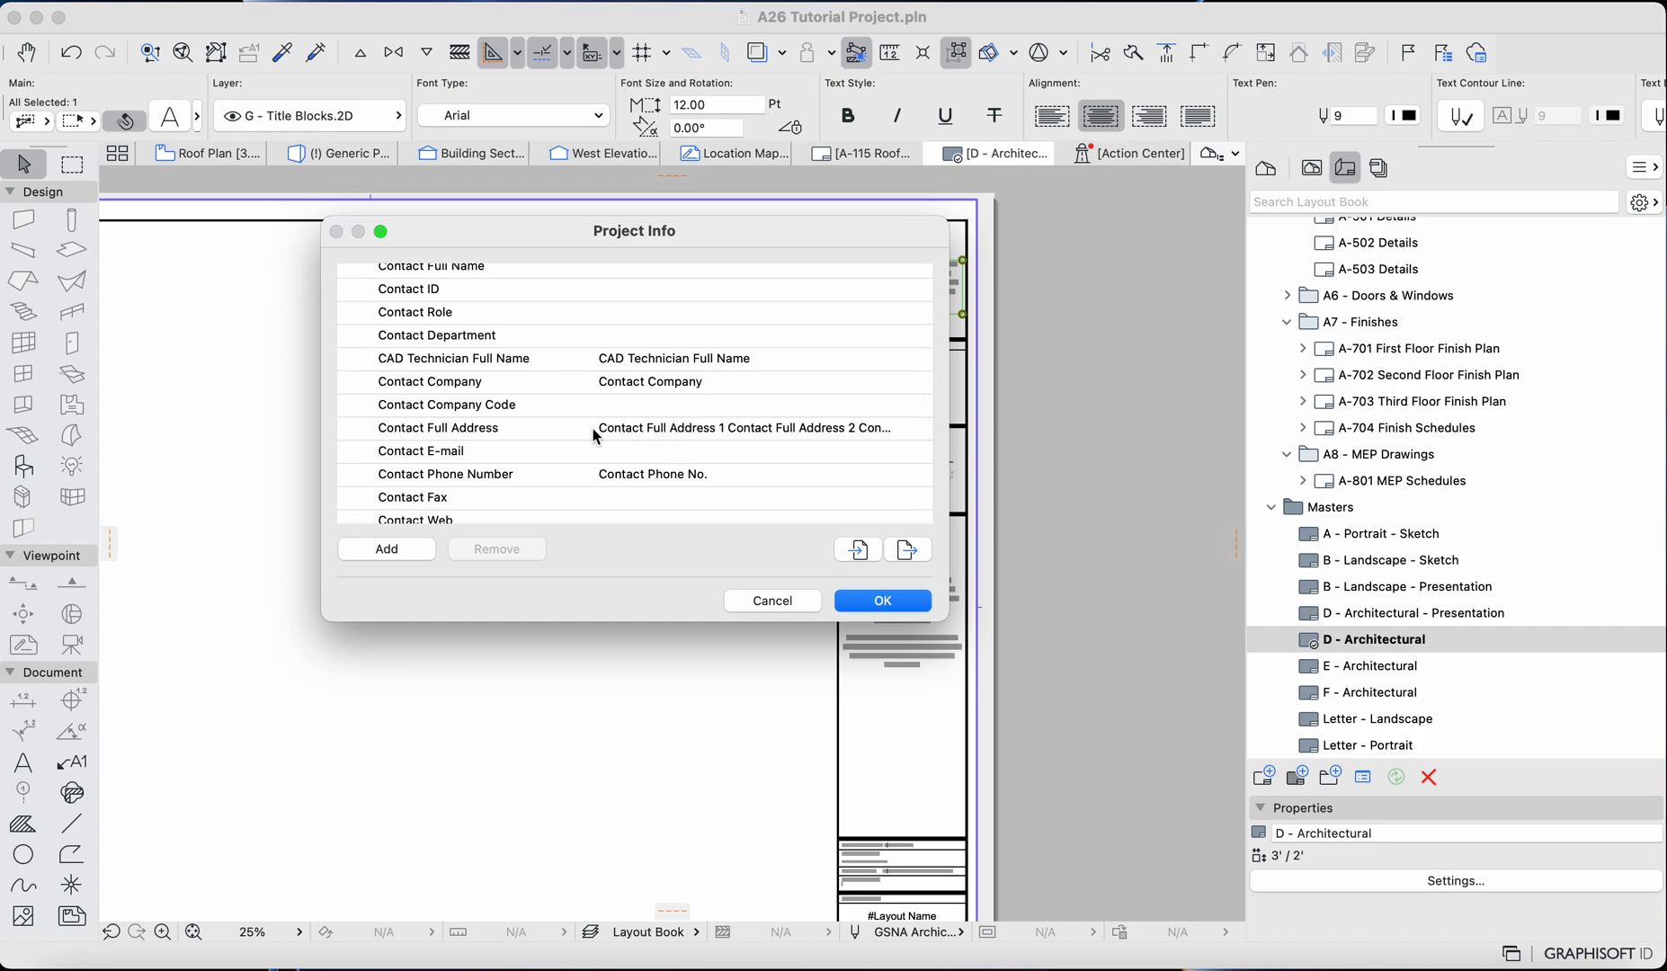
scroll(458, 440, "down", 2)
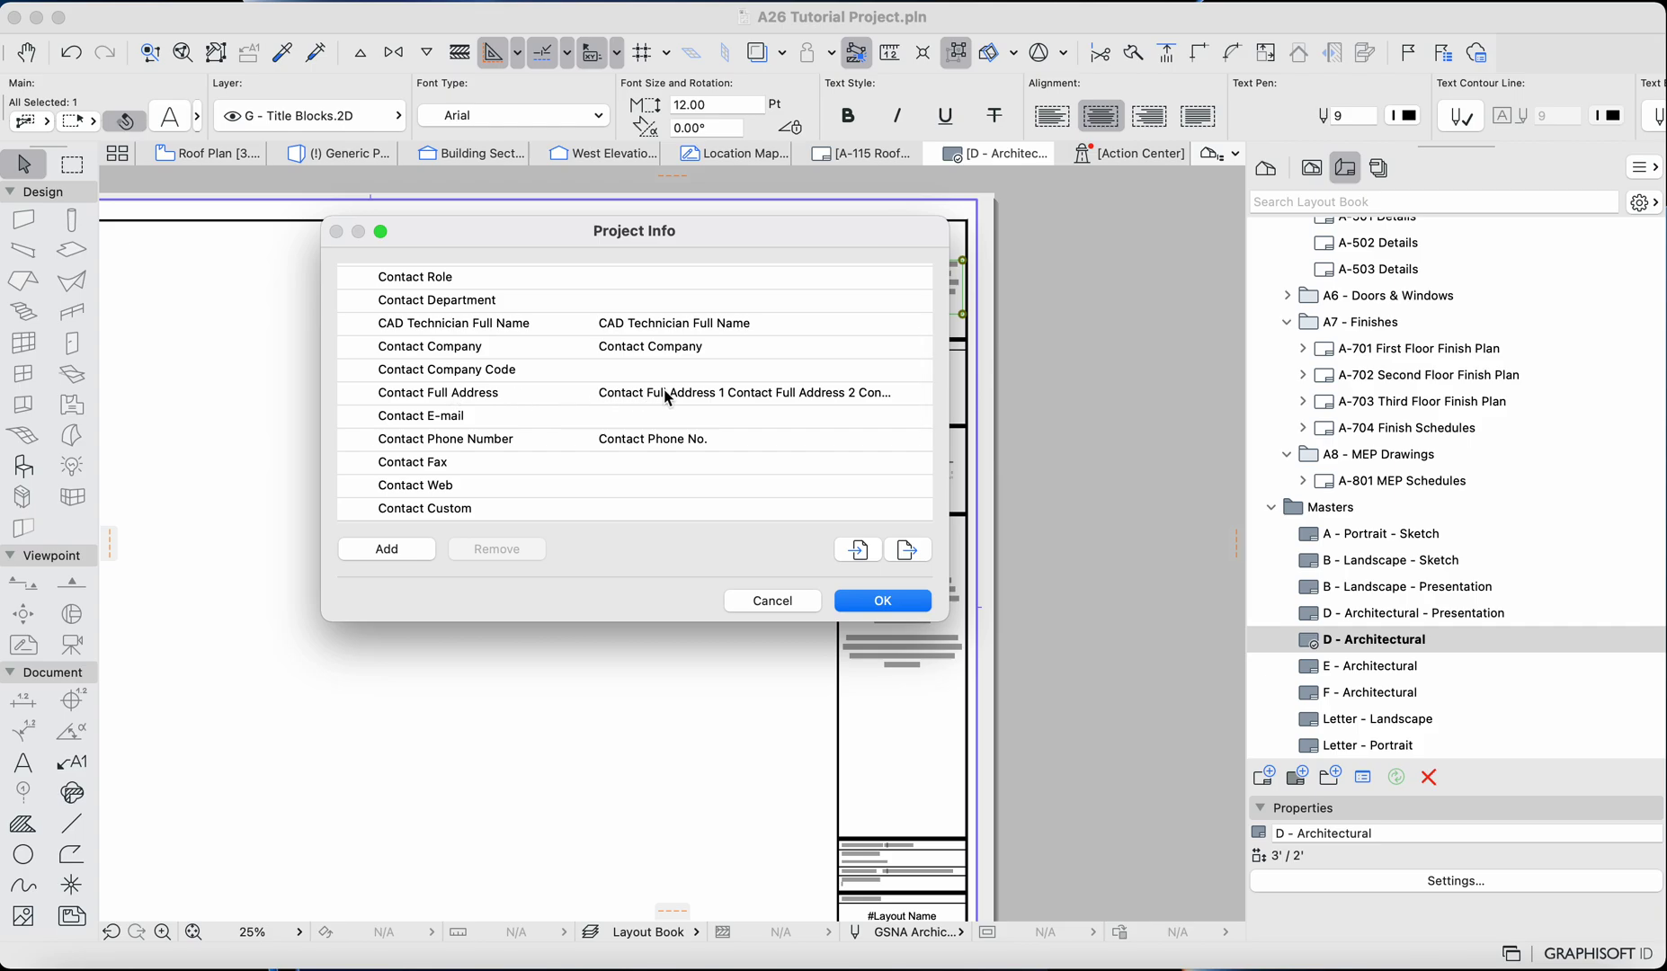
scroll(550, 401, "down", 2)
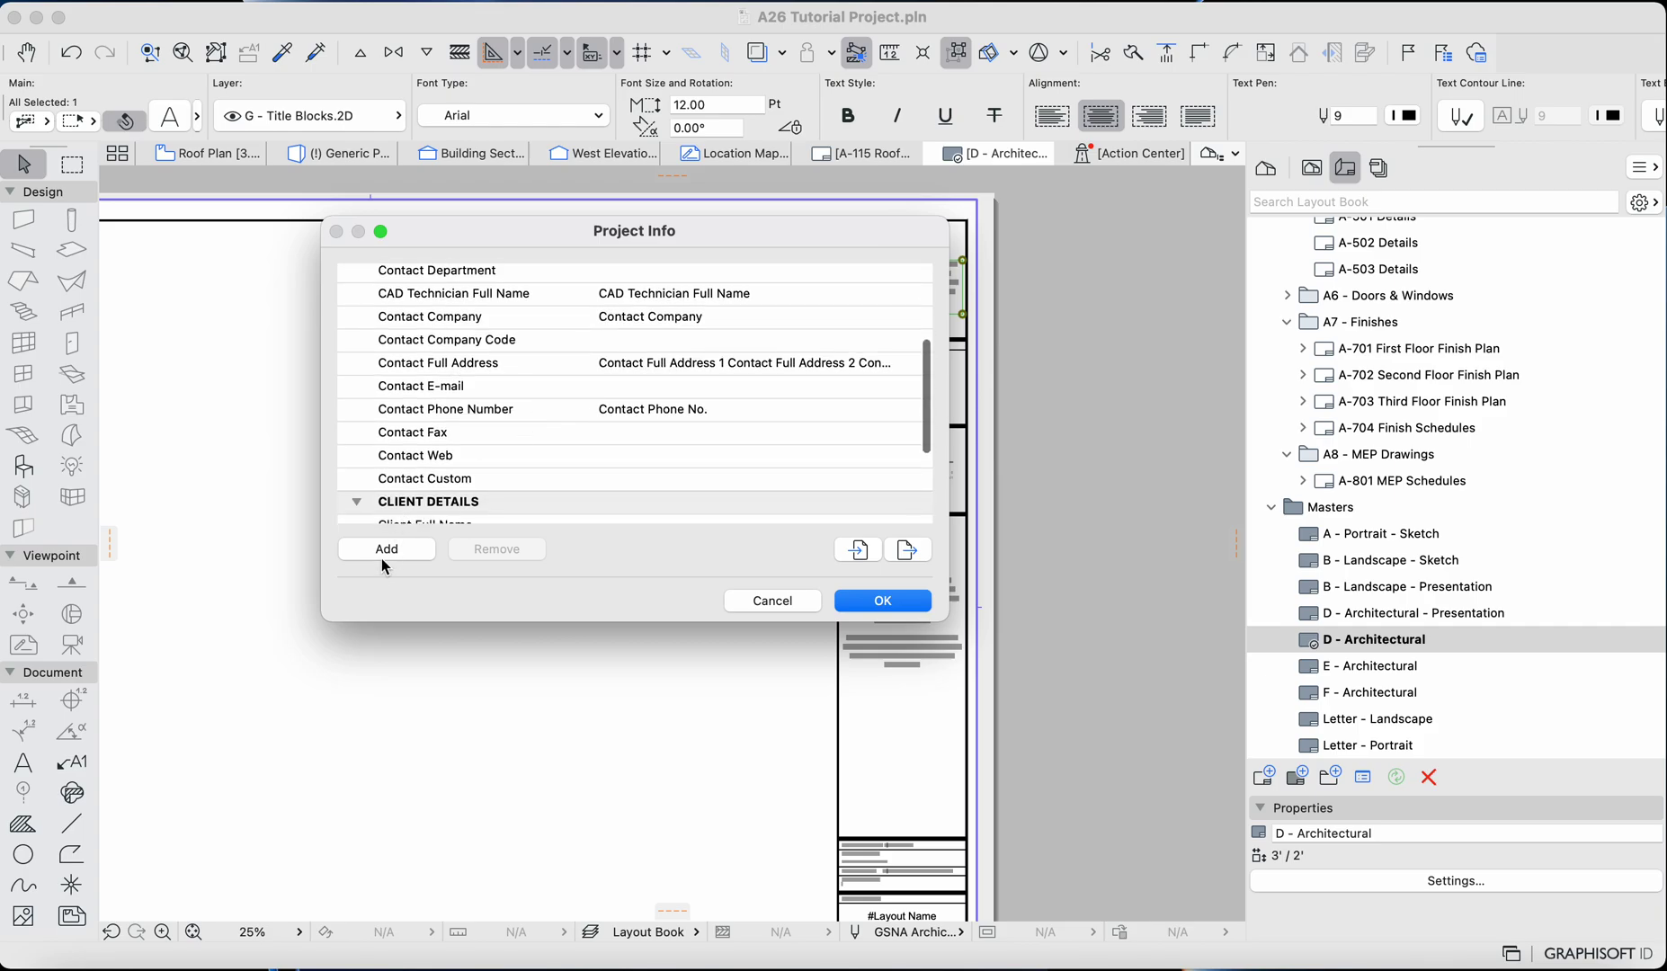
Step: In the Contact Full Address editor, enter the test street address and clear Address 2
left_click(674, 367)
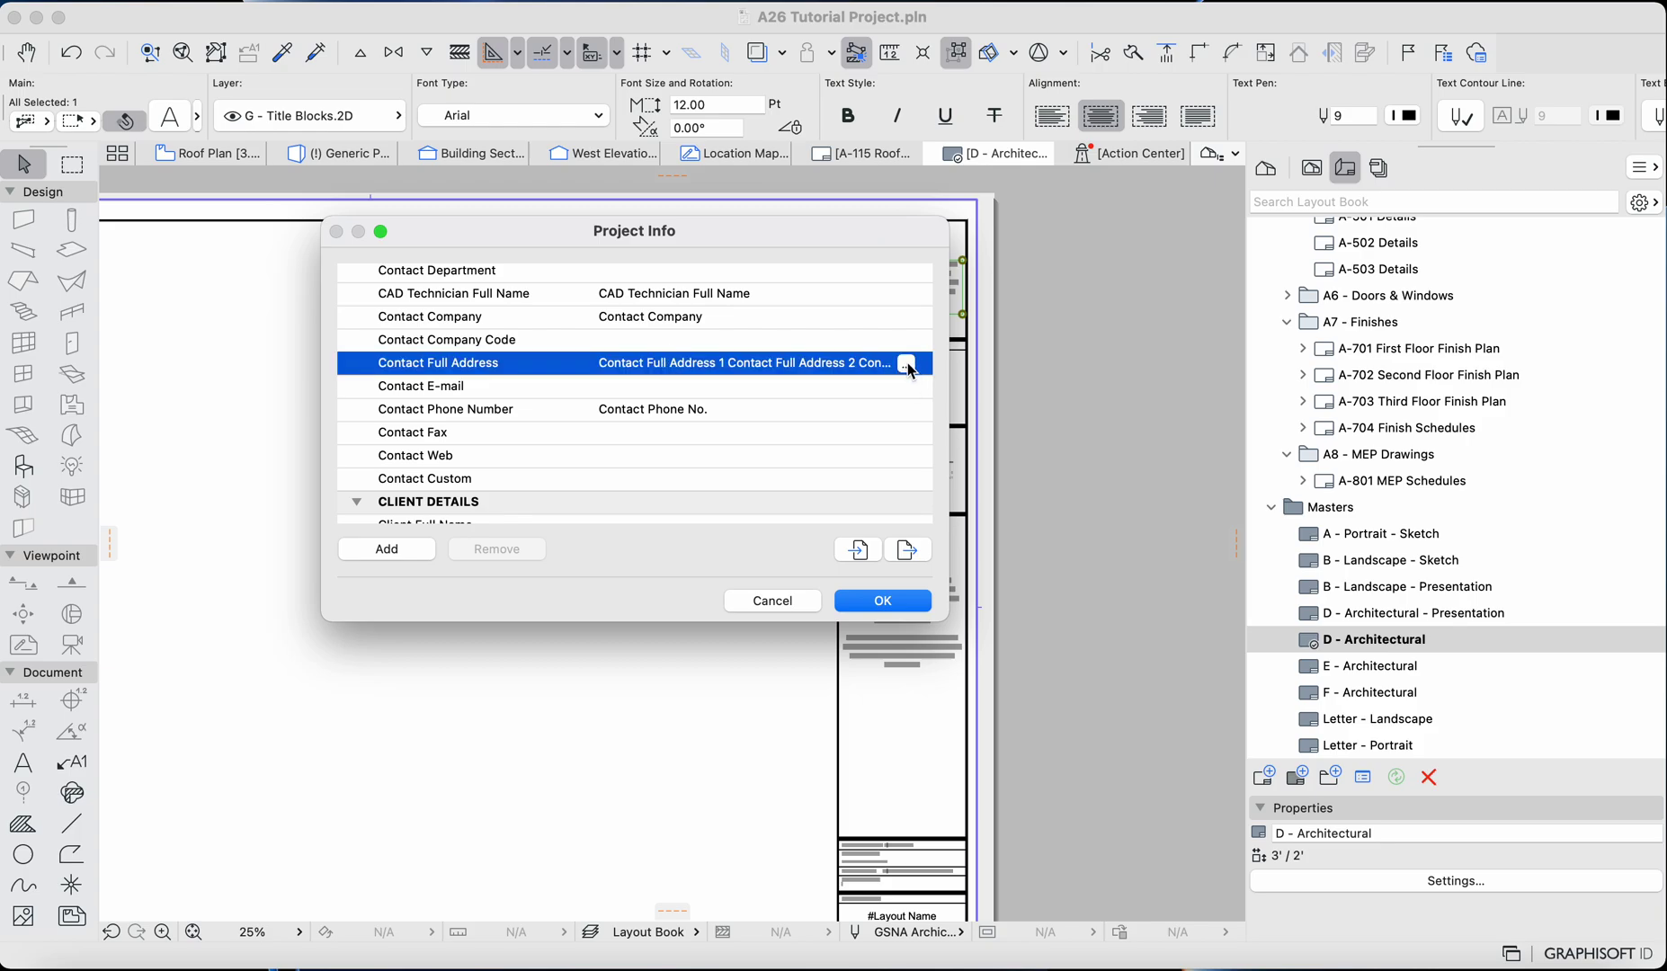
left_click(906, 365)
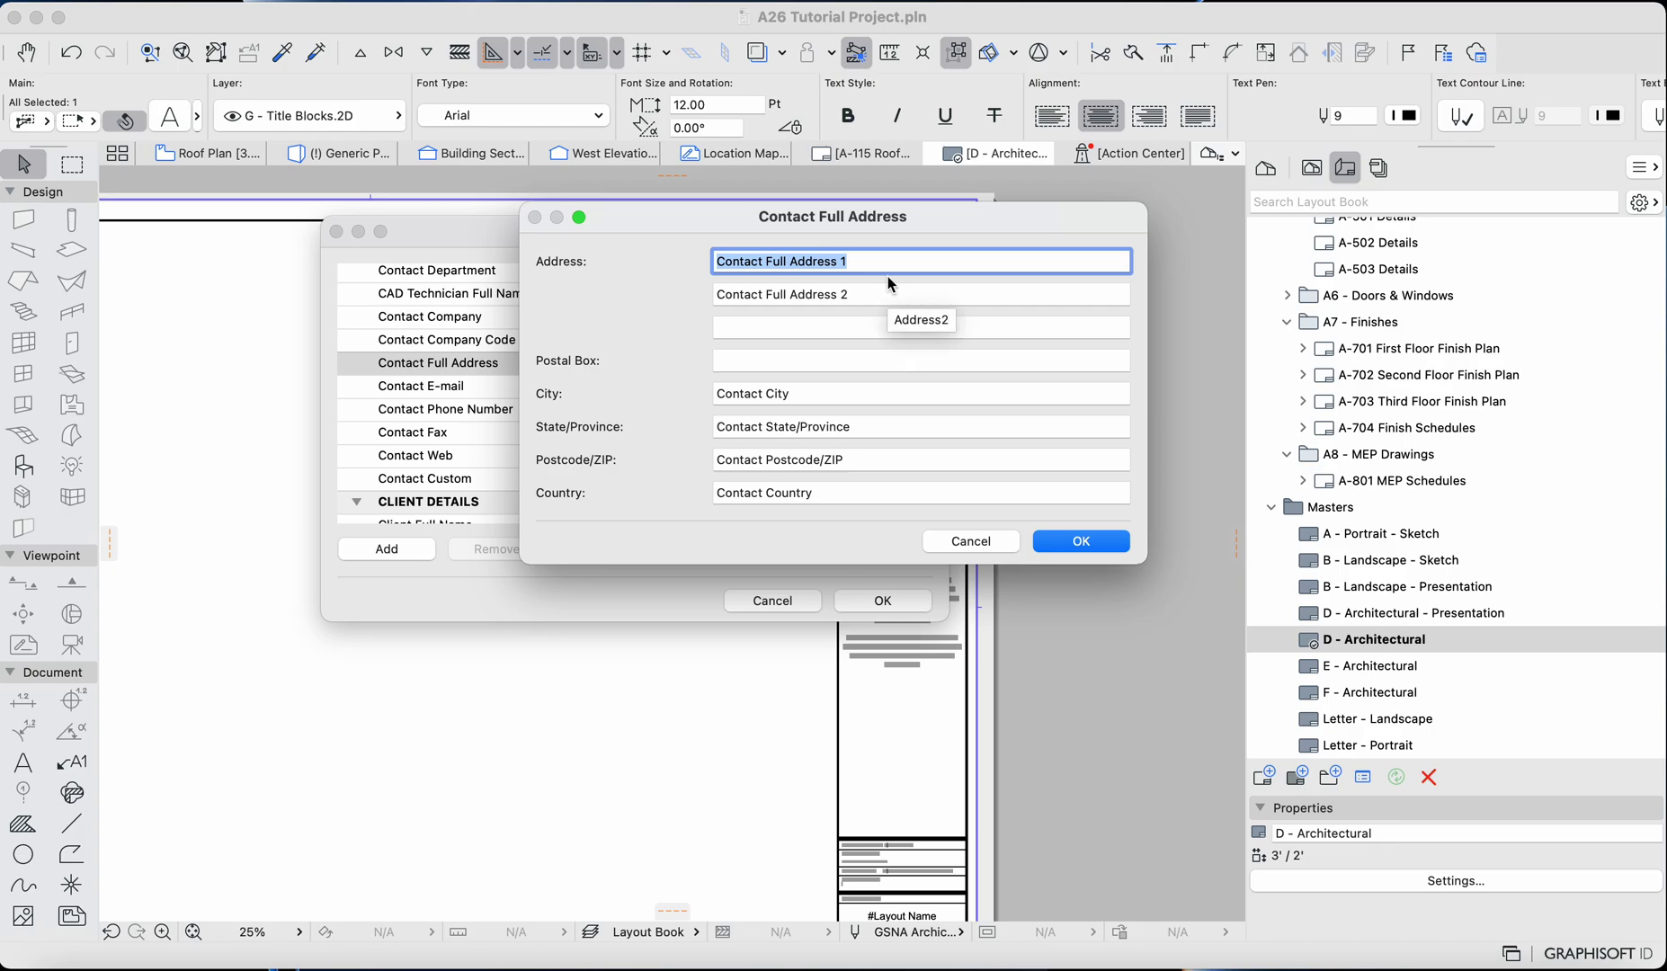
type("123")
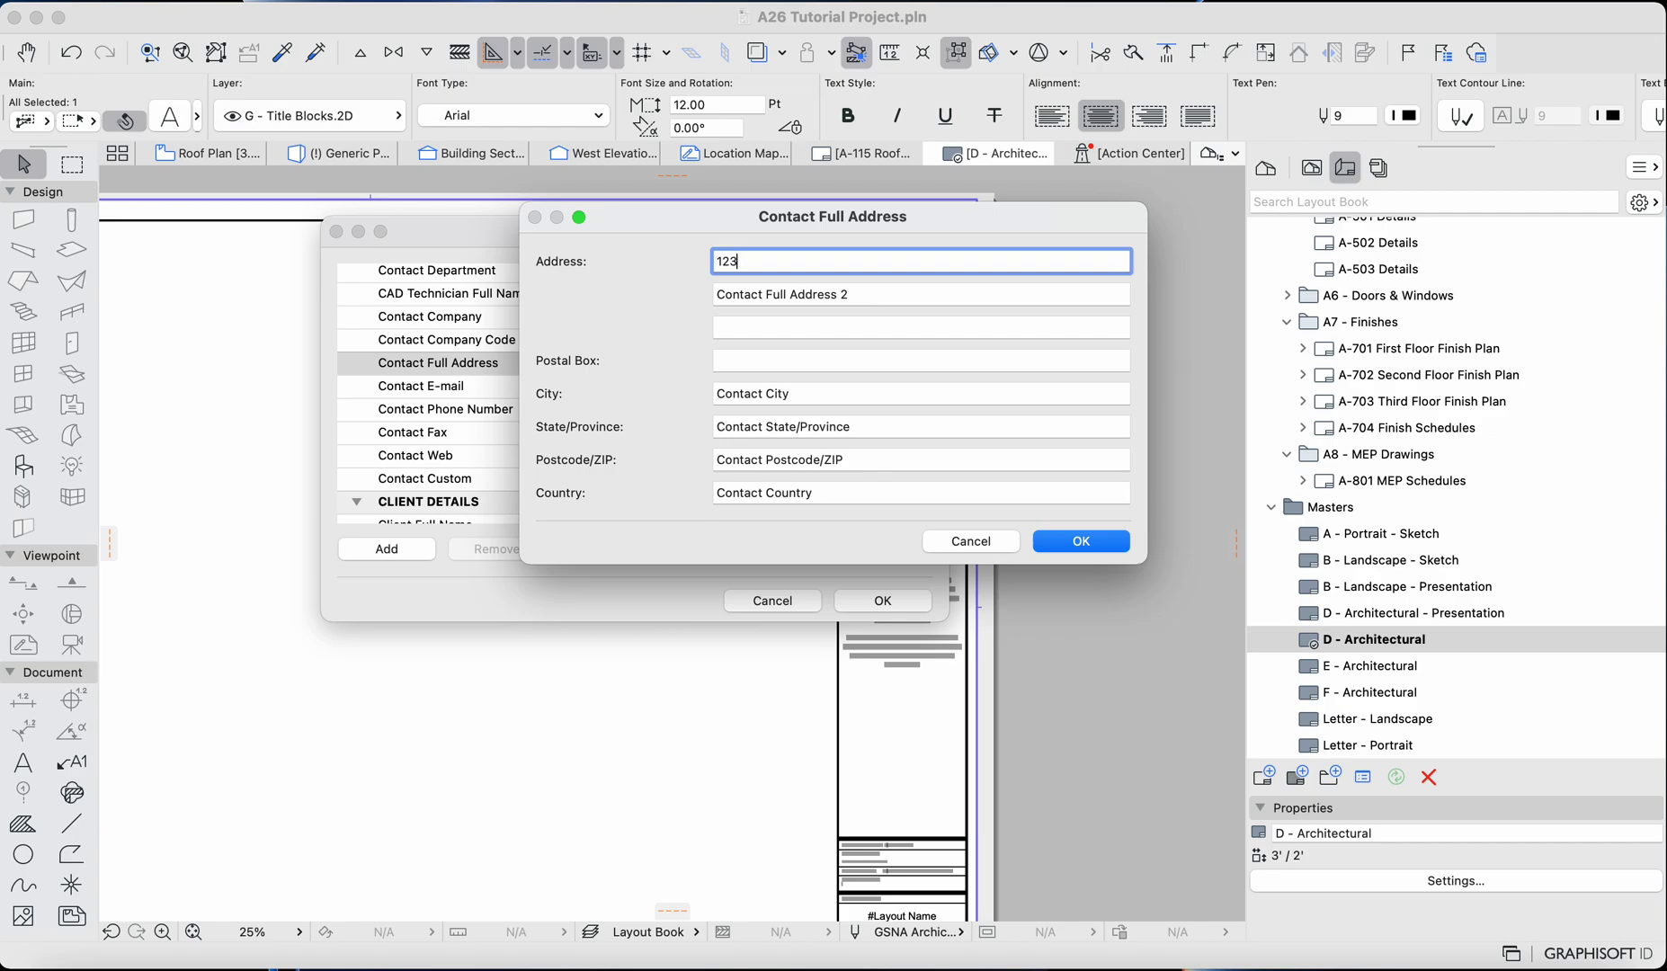
type(" Test Address")
left_click(880, 294)
key("BackSpace")
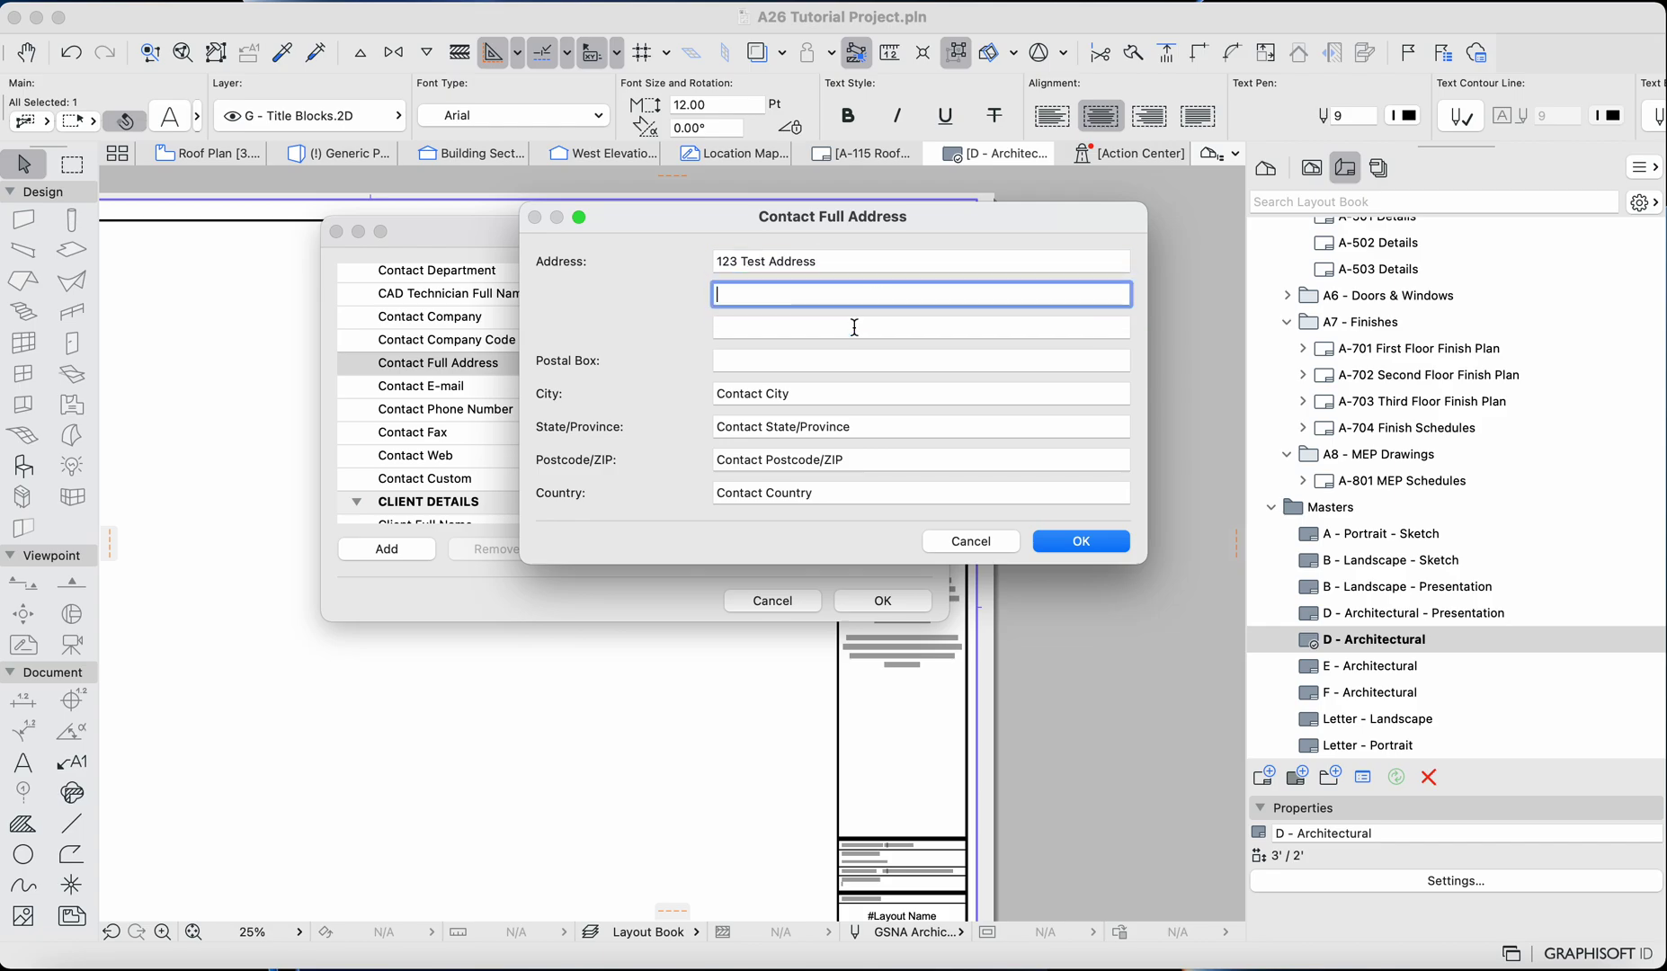
Step: Fill in the test city, state, ZIP code and country, then confirm the address
triple_click(813, 399)
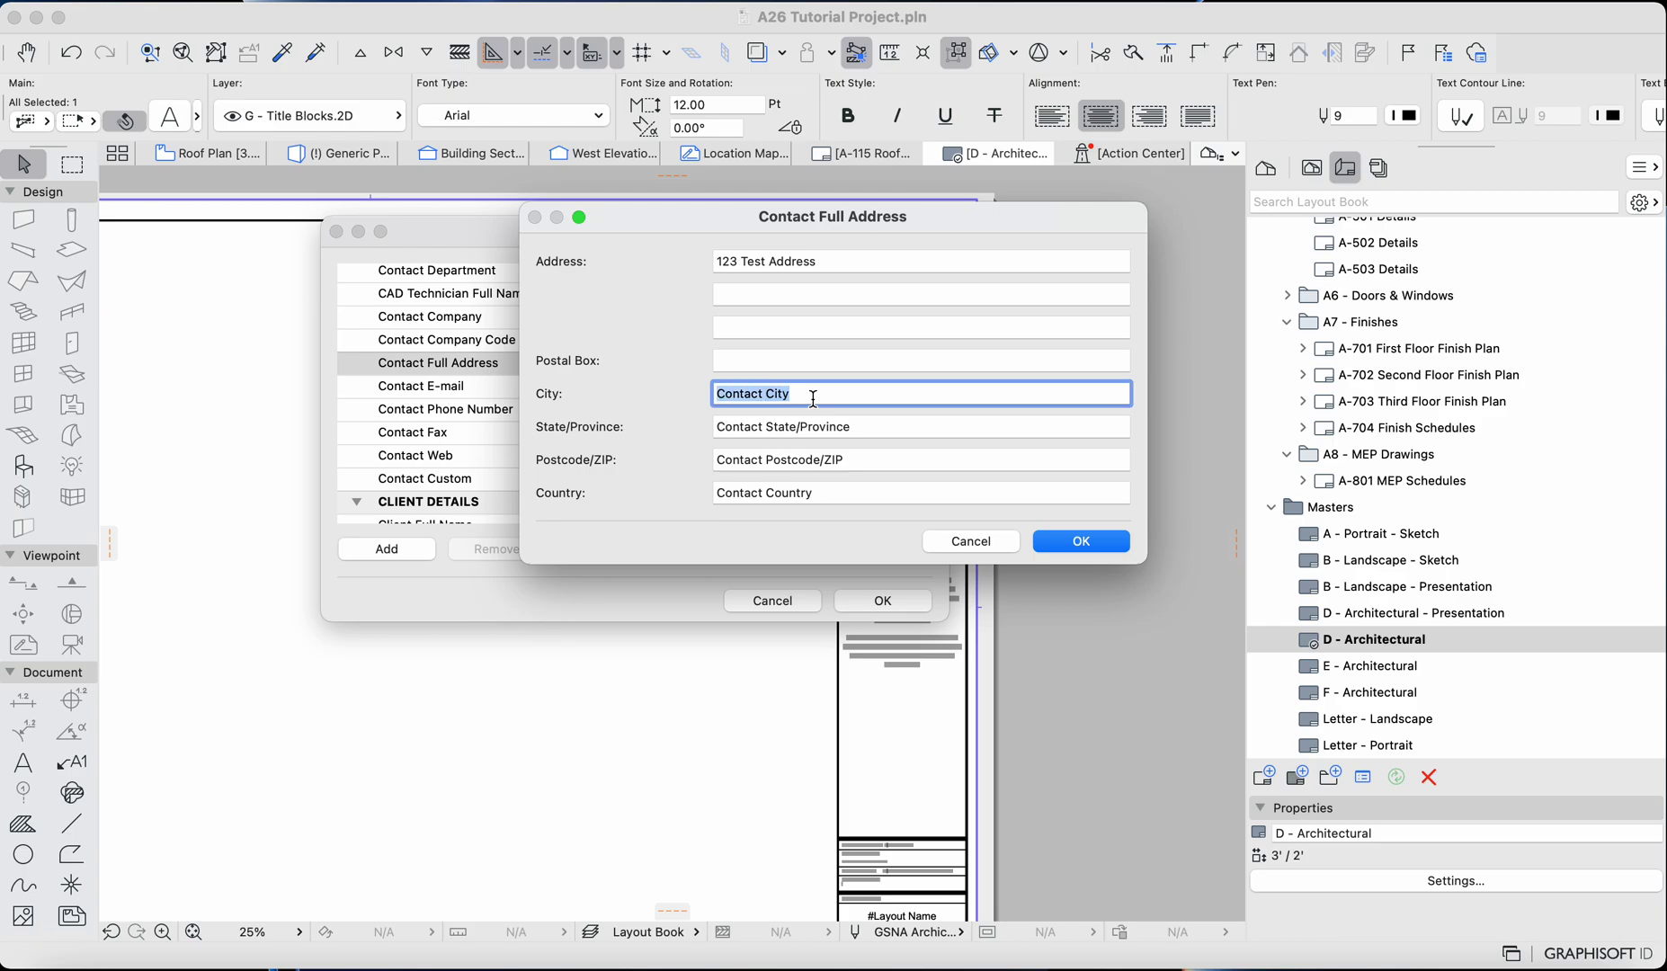
type("Test City")
triple_click(809, 429)
type("CA")
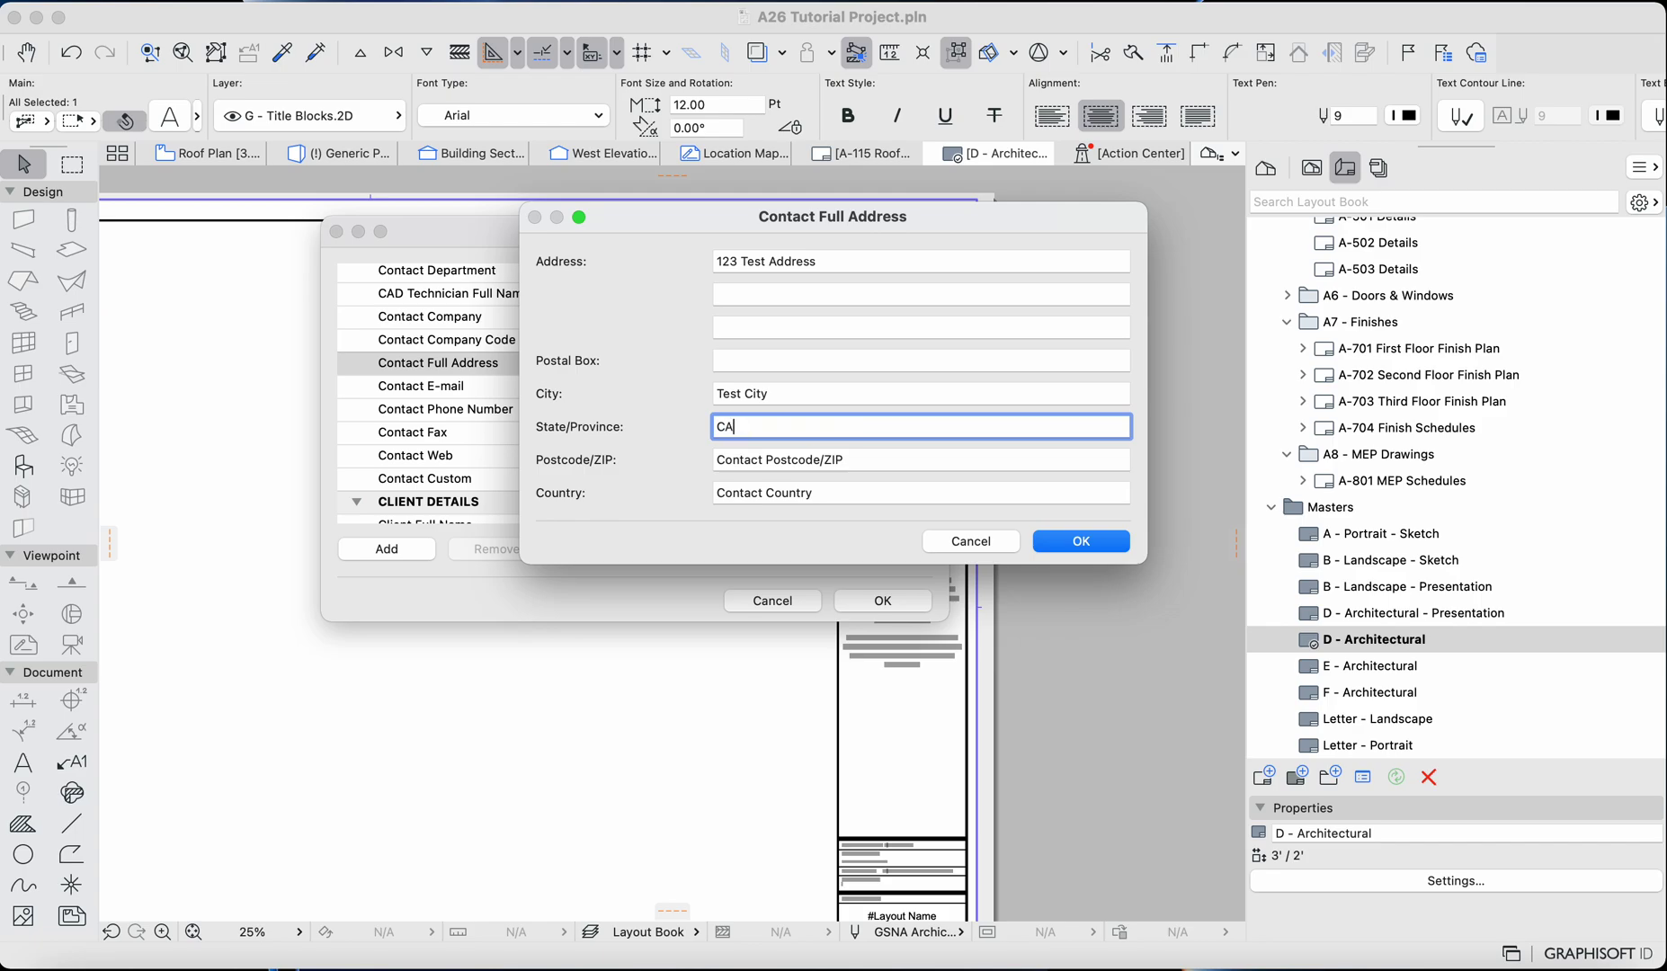
triple_click(835, 461)
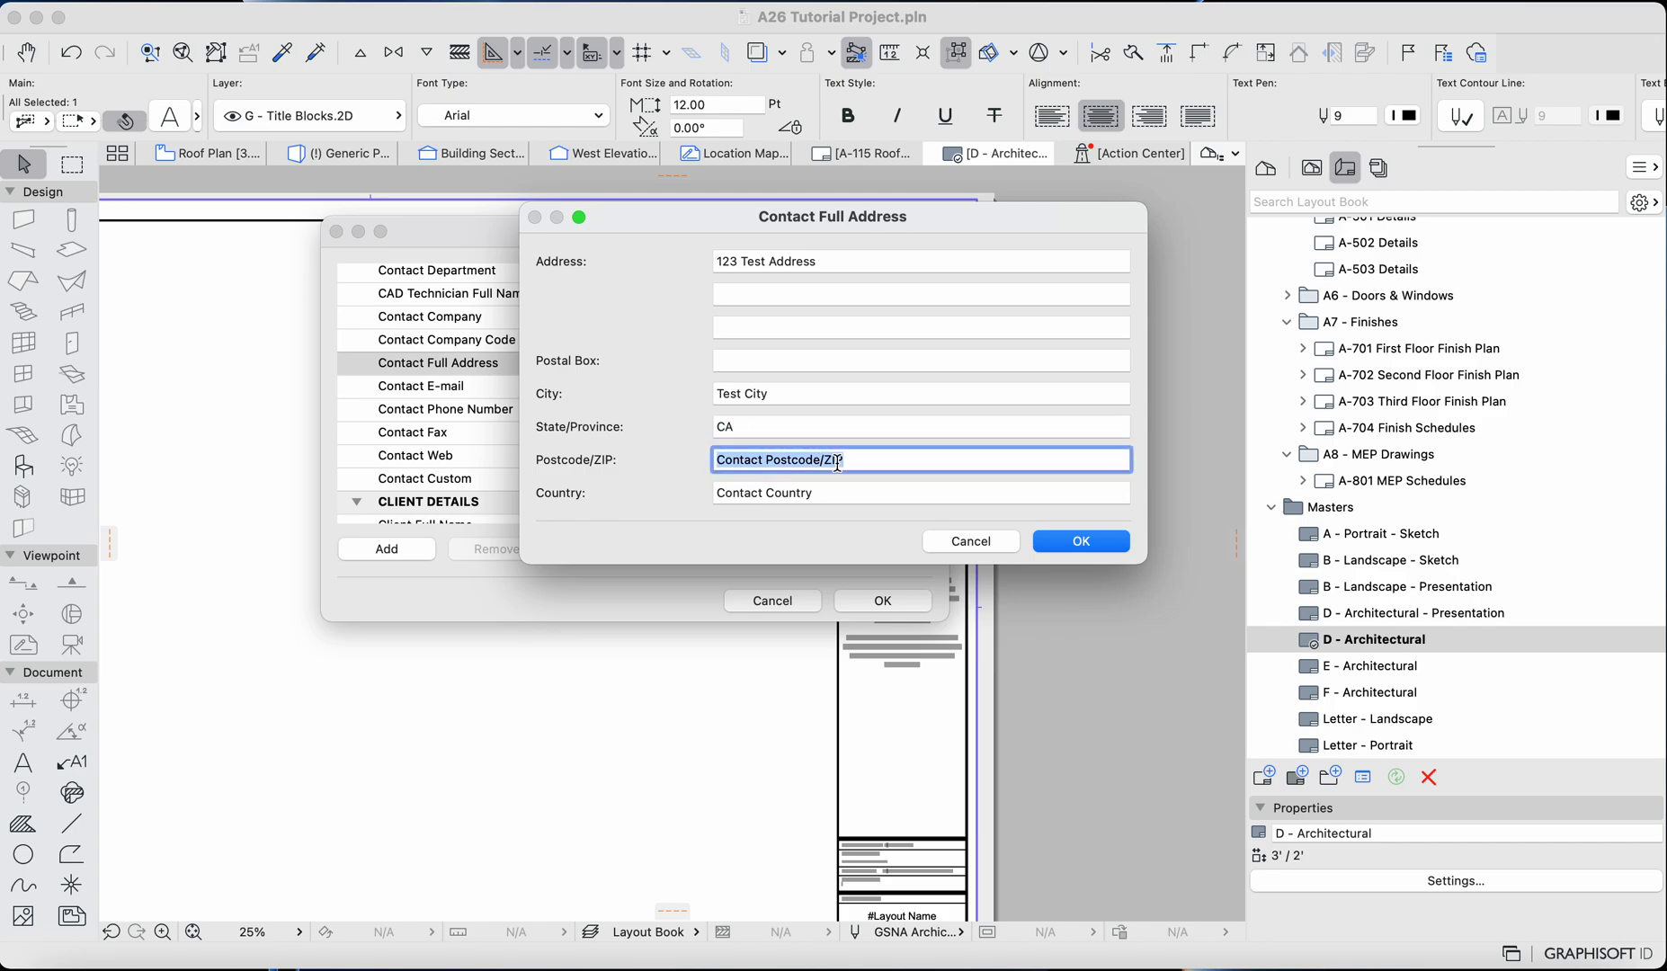
type("90001")
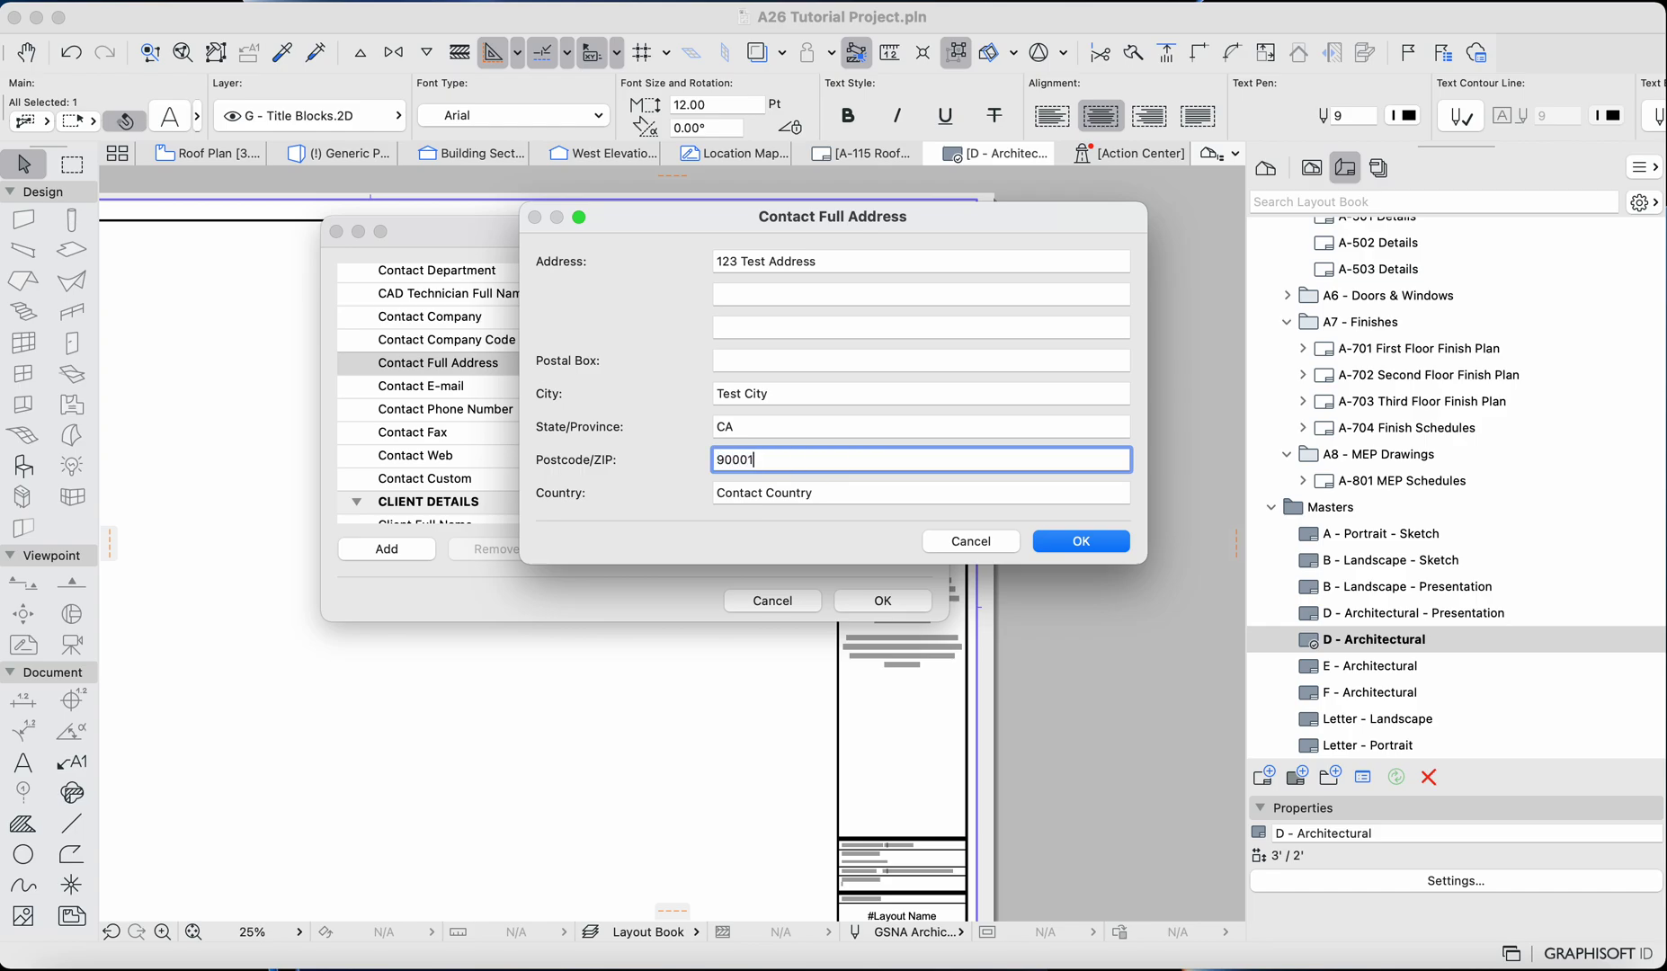
triple_click(835, 510)
type("USA")
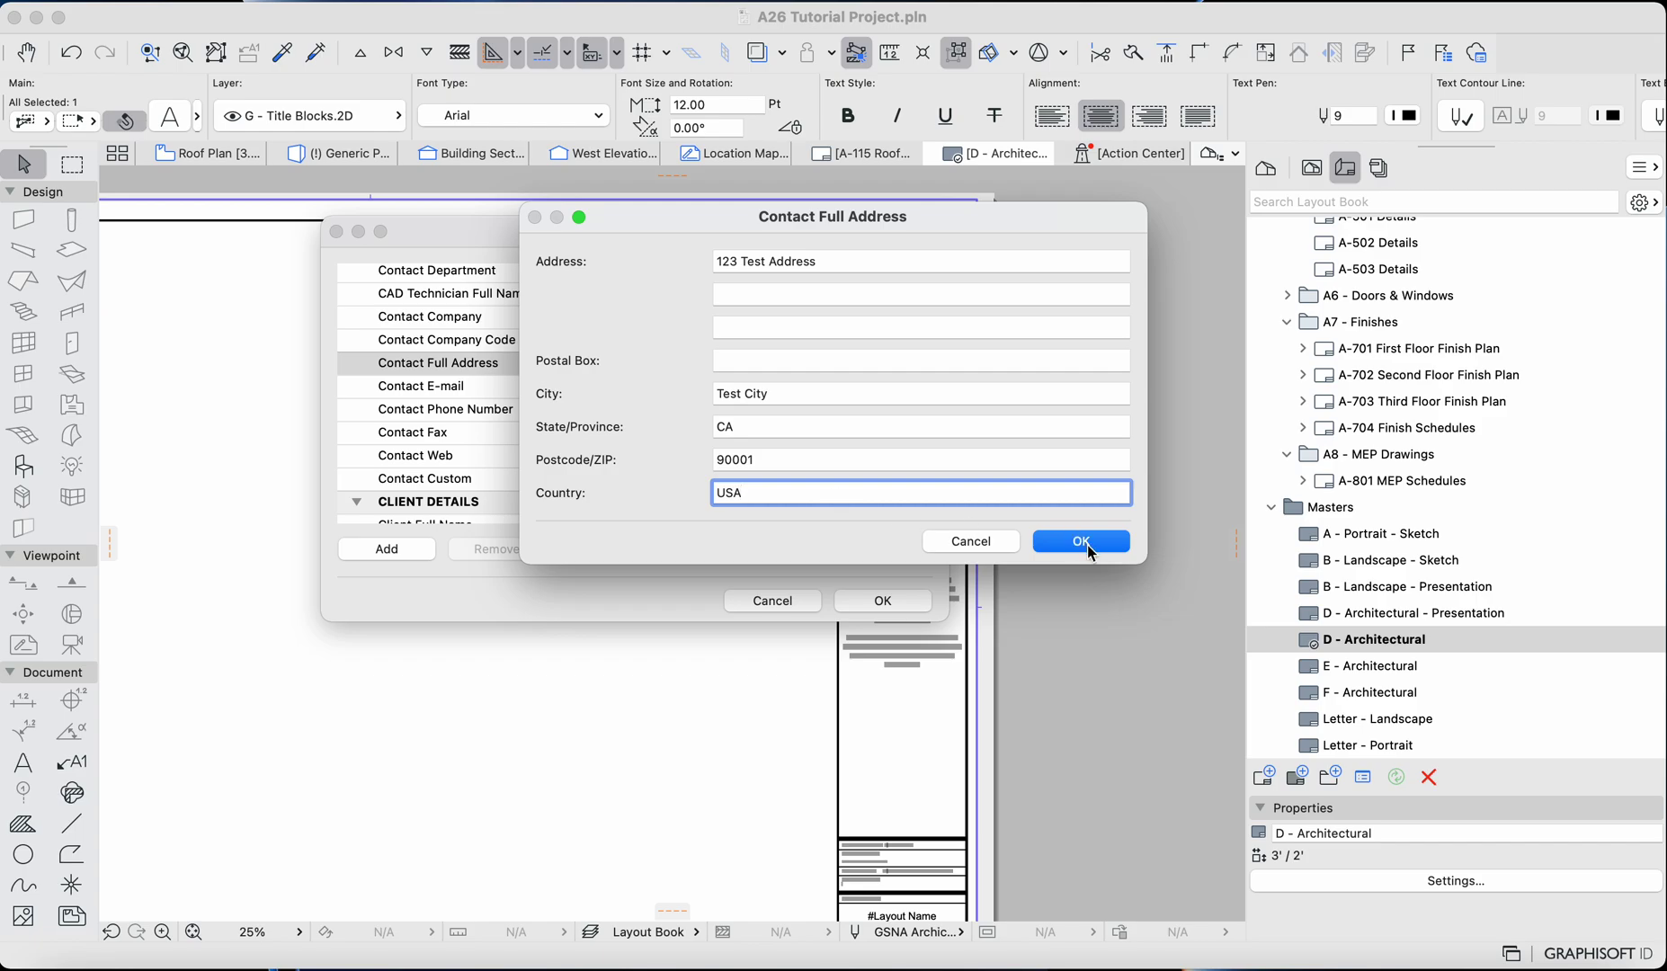
left_click(1086, 544)
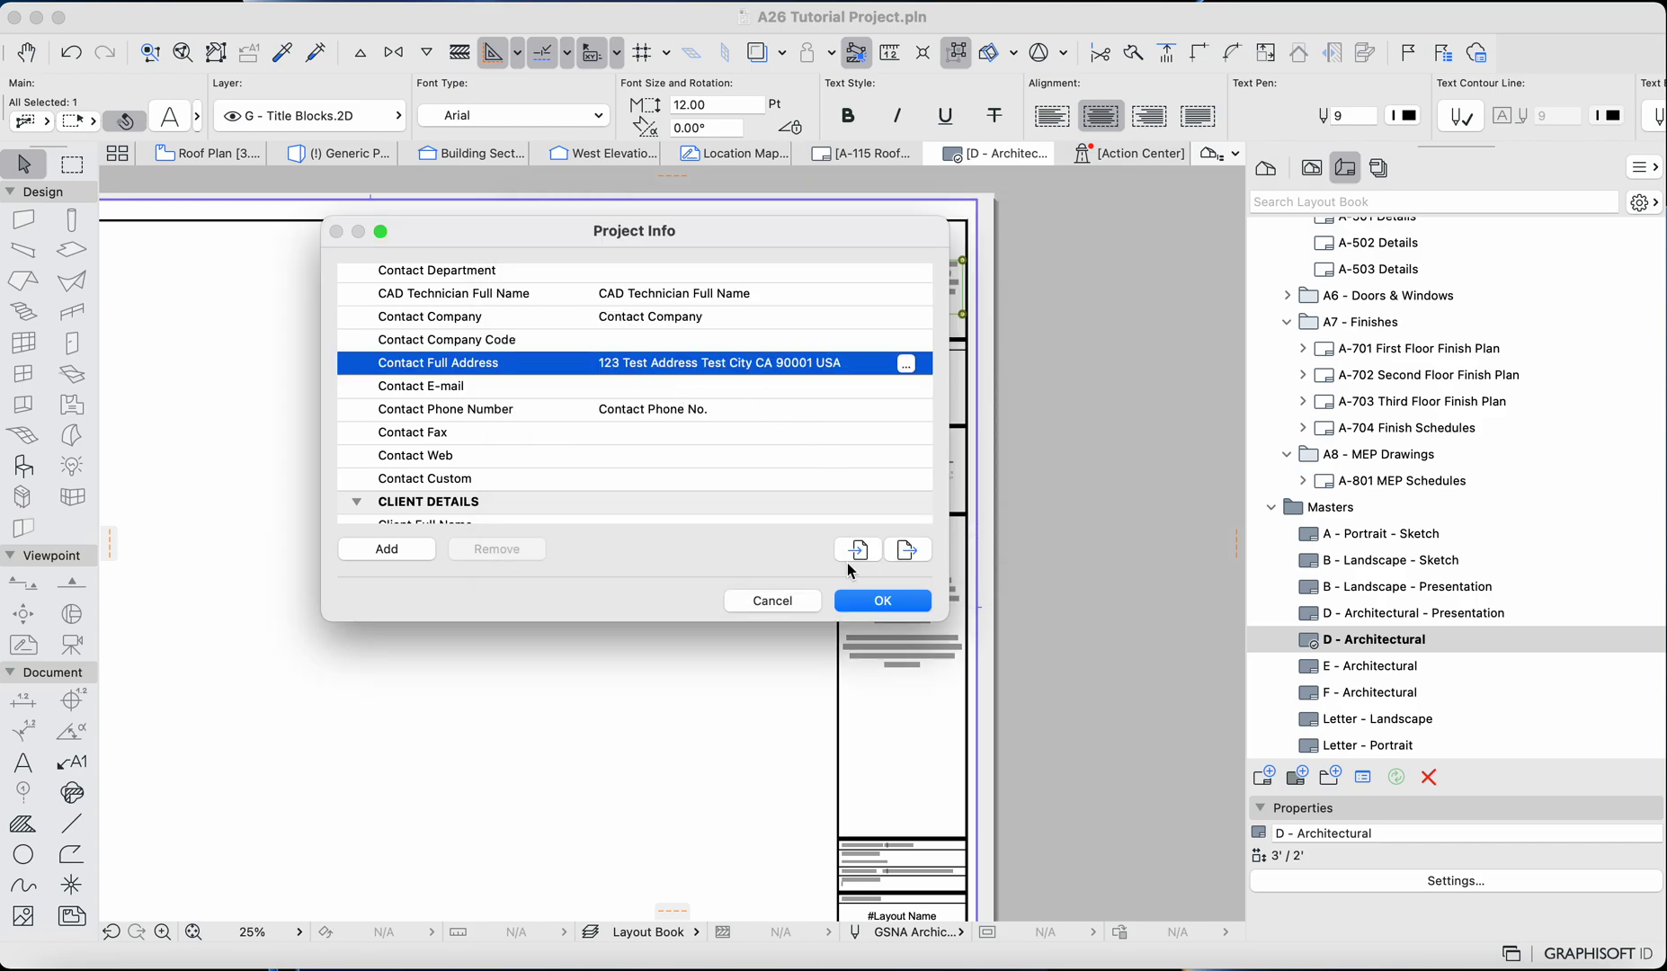
Step: Apply the Project Info changes and return to the master title block
left_click(885, 600)
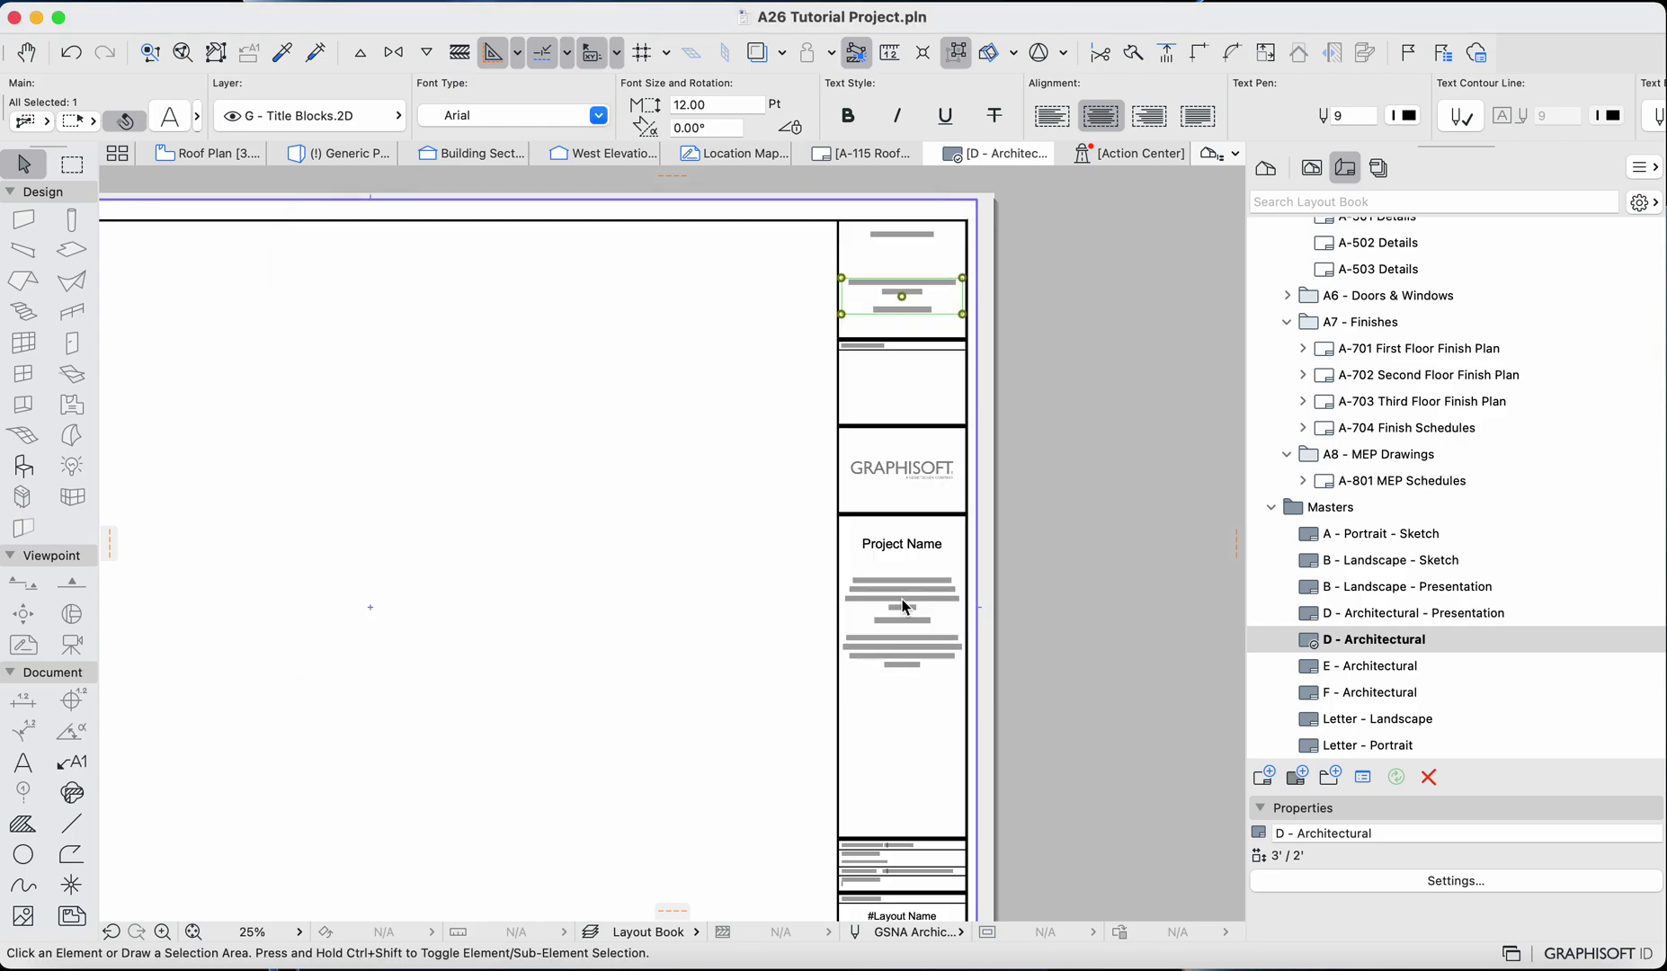
scroll(904, 324, "up", 5)
scroll(903, 324, "up", 2)
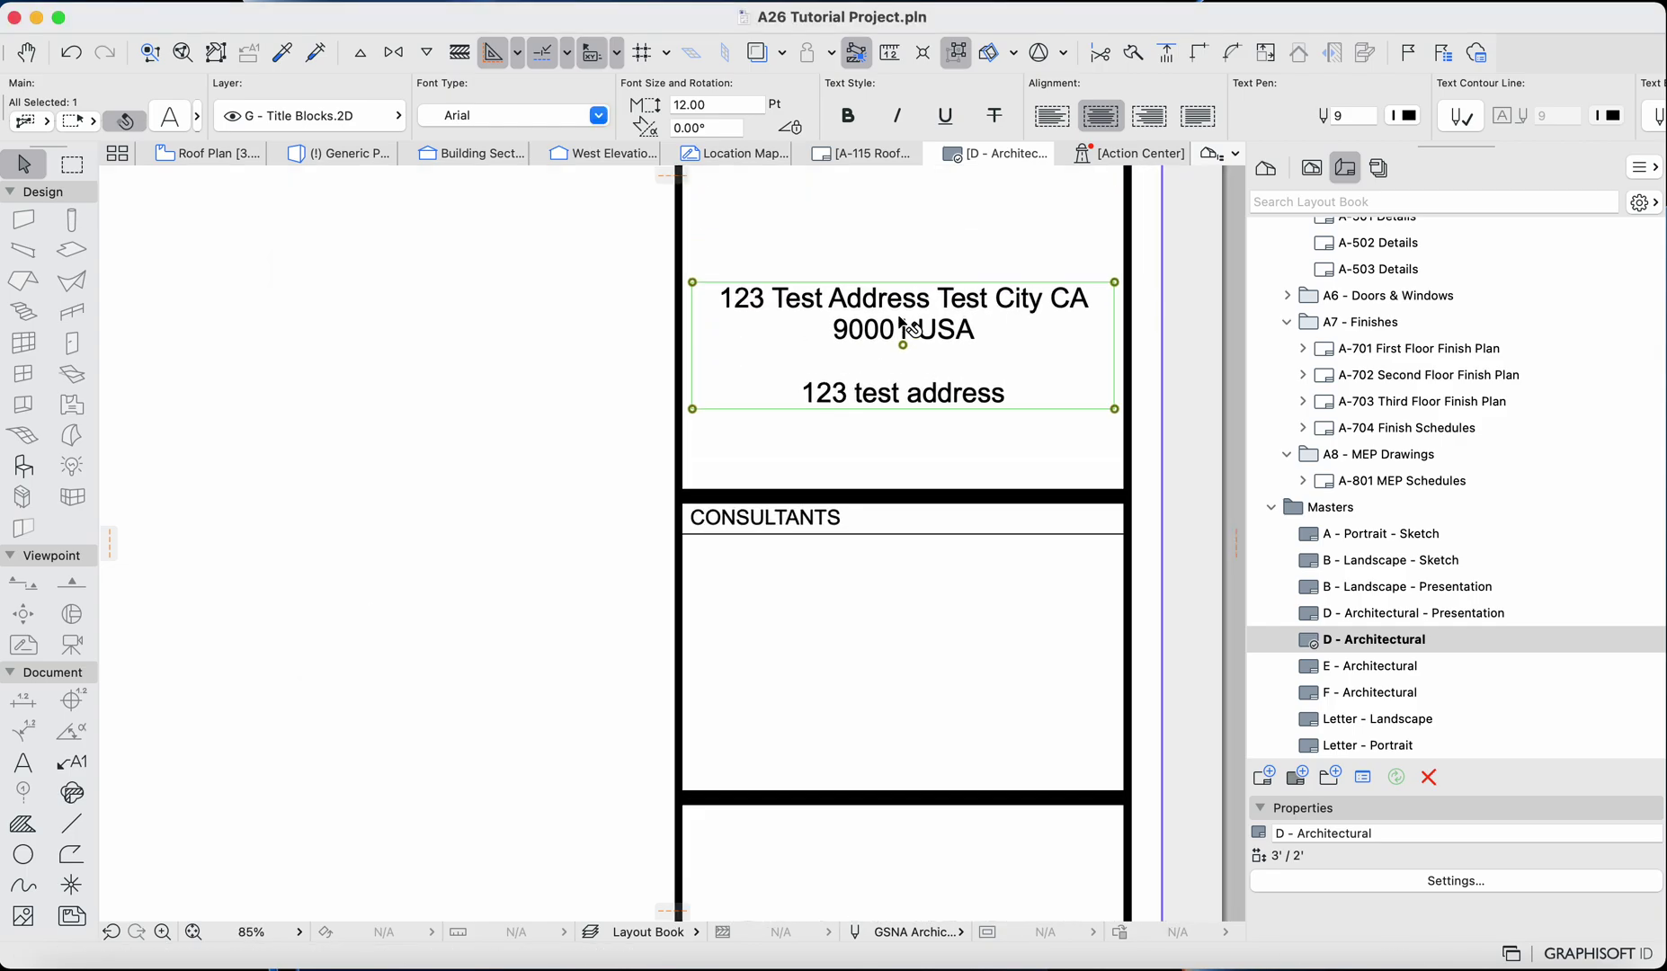
scroll(904, 326, "down", 3)
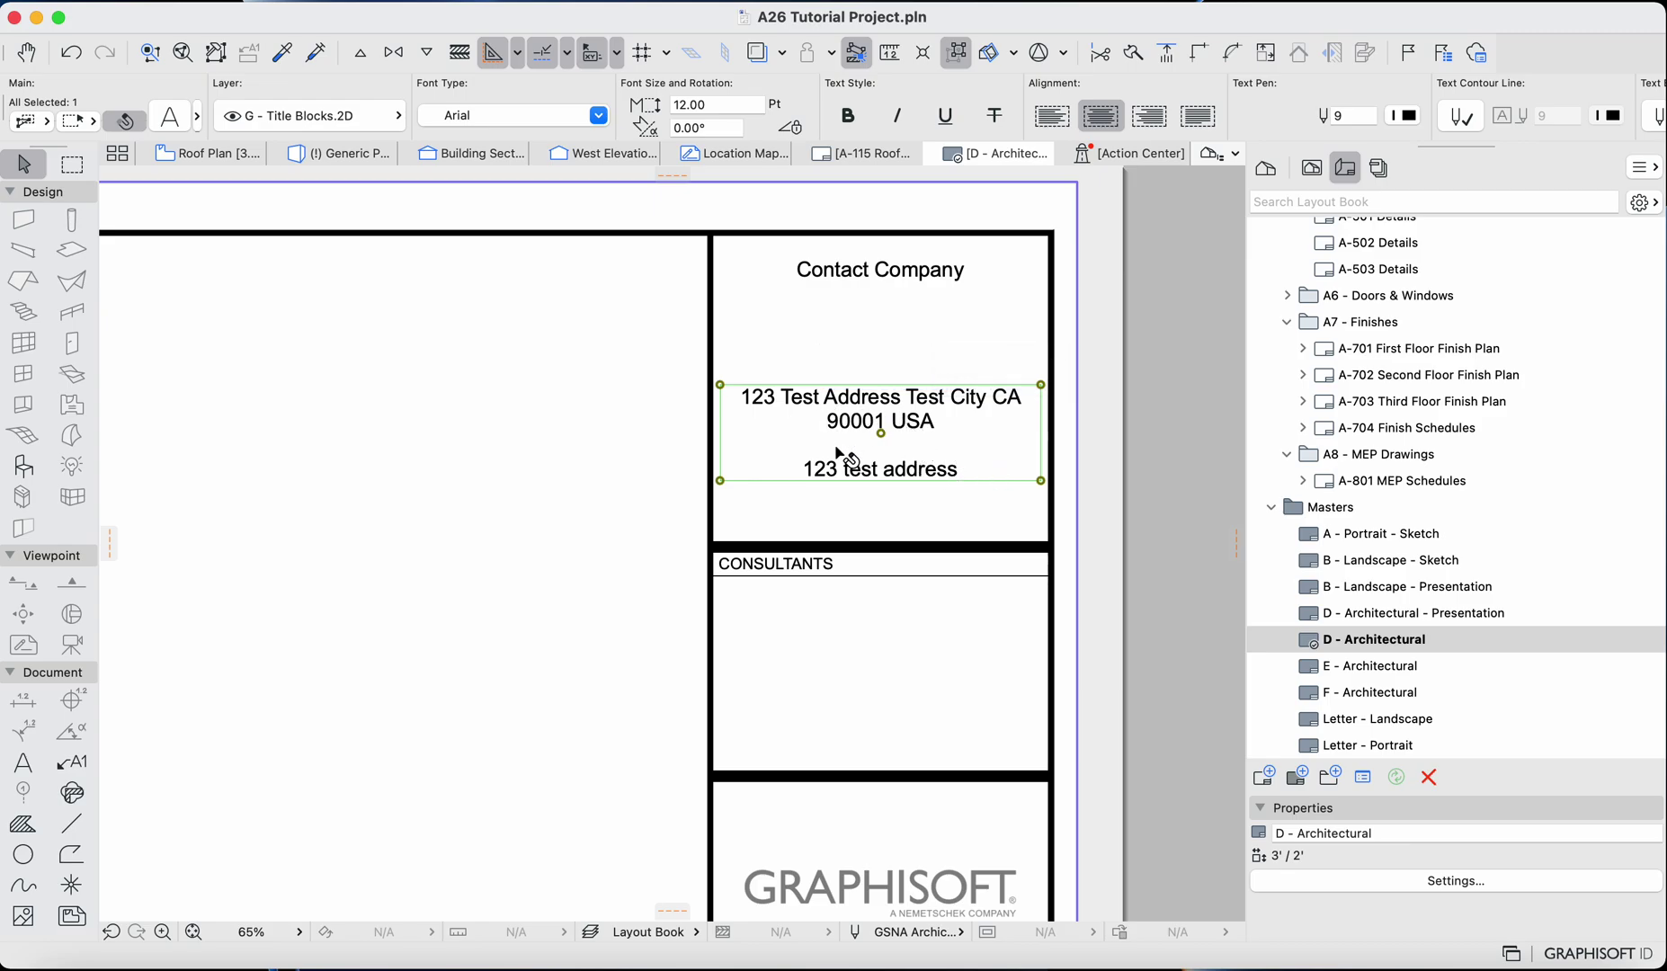
scroll(834, 441, "down", 5)
scroll(820, 441, "up", 5)
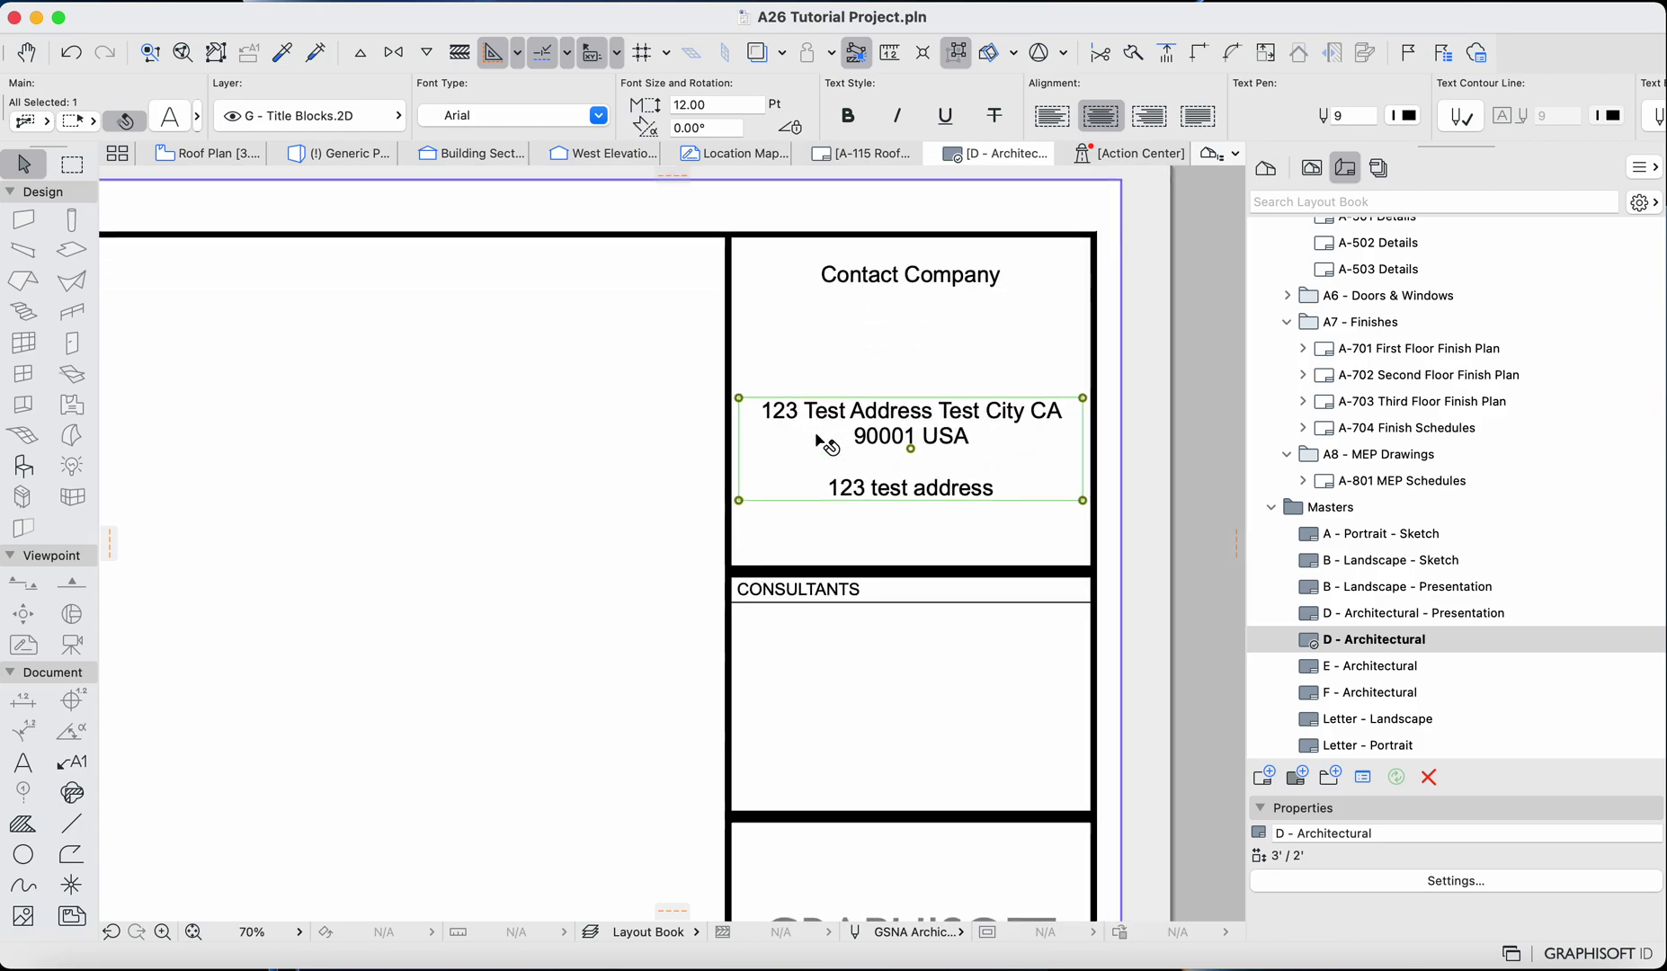
Step: Delete the extra test address line from the title block text and nudge the block up
double_click(887, 487)
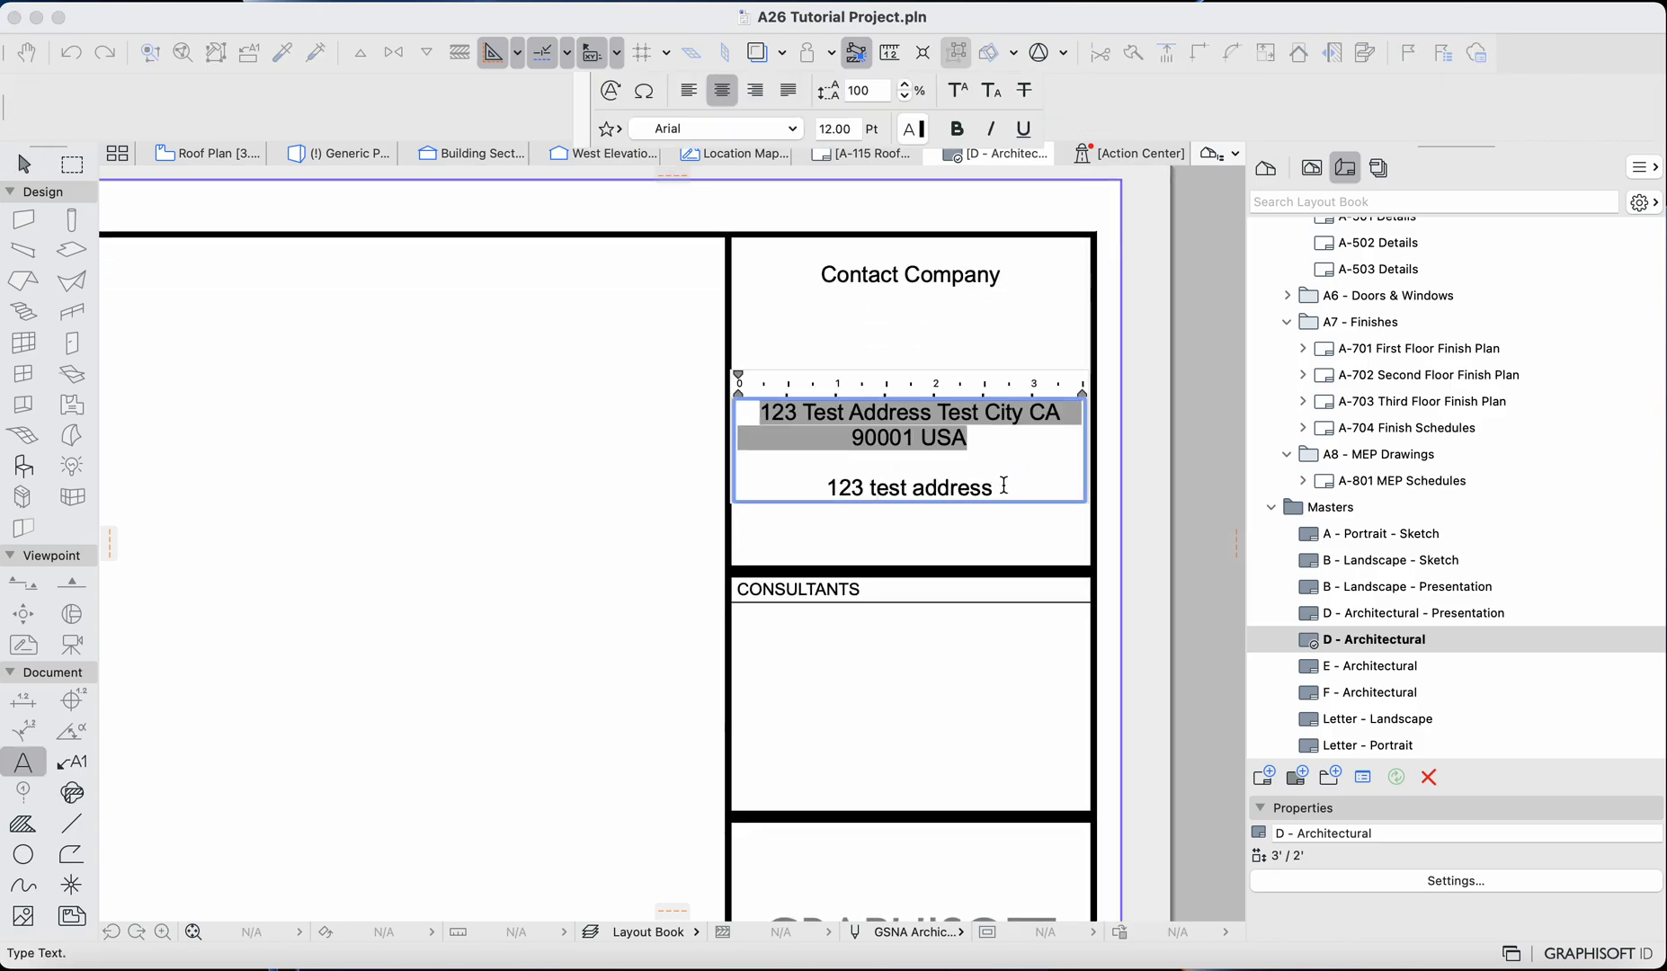
left_click(1004, 485)
left_click_drag(1003, 485, 825, 487)
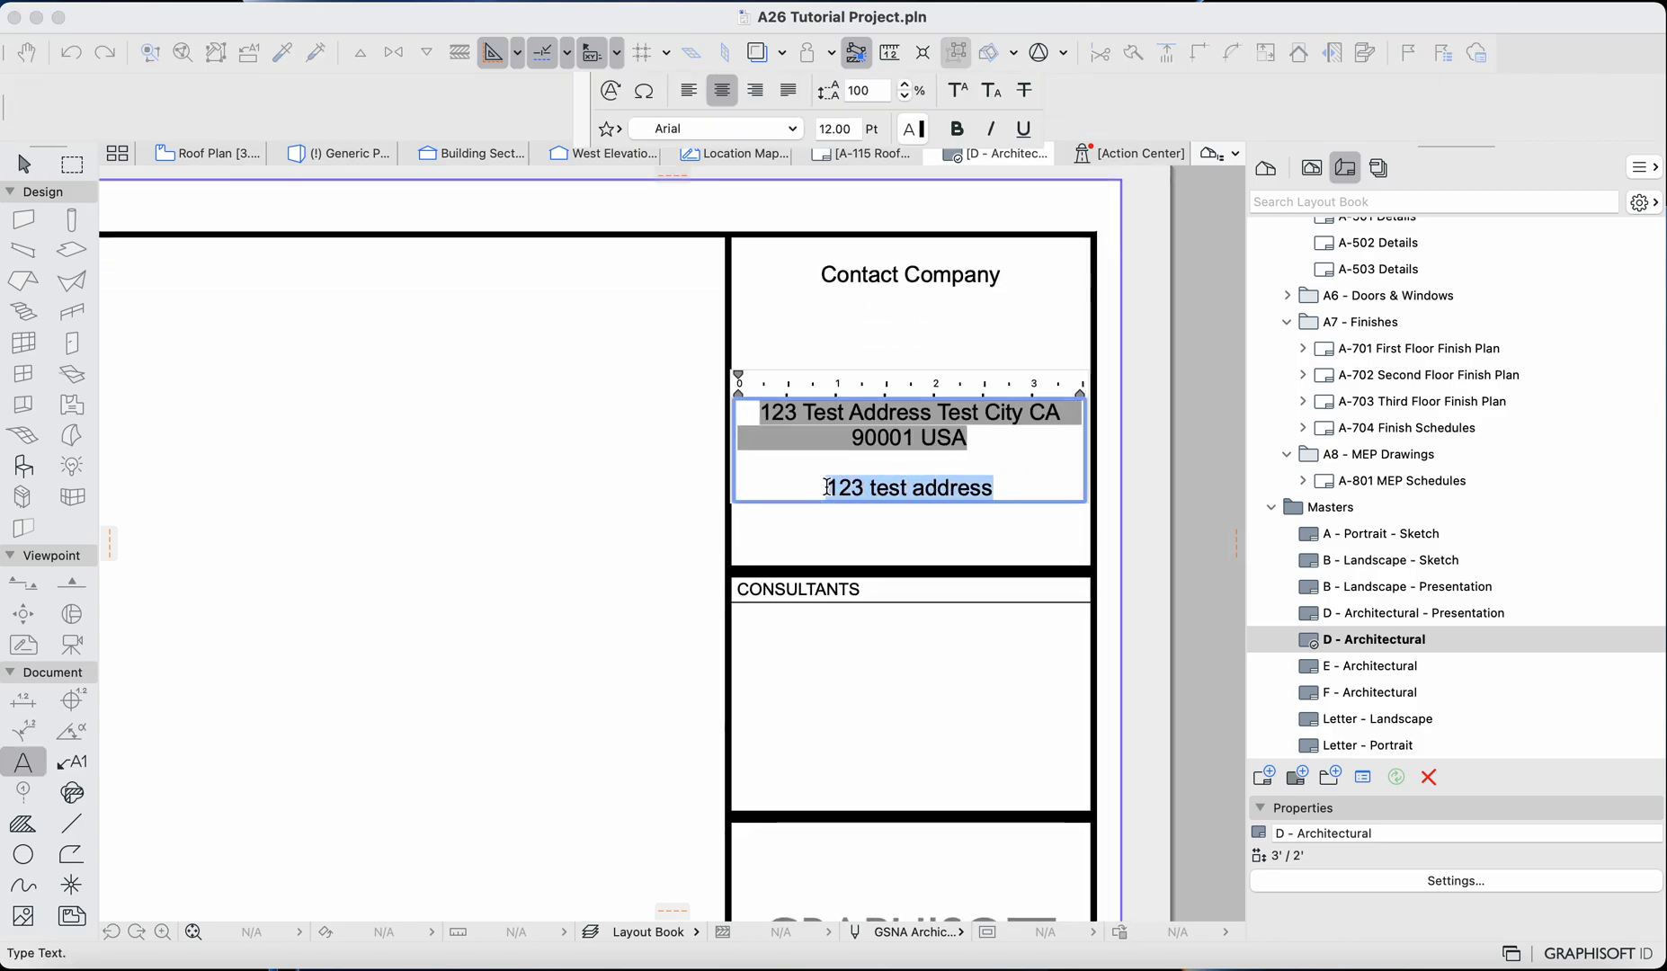
key("BackSpace")
key("BackSpace")
key("BackSpace")
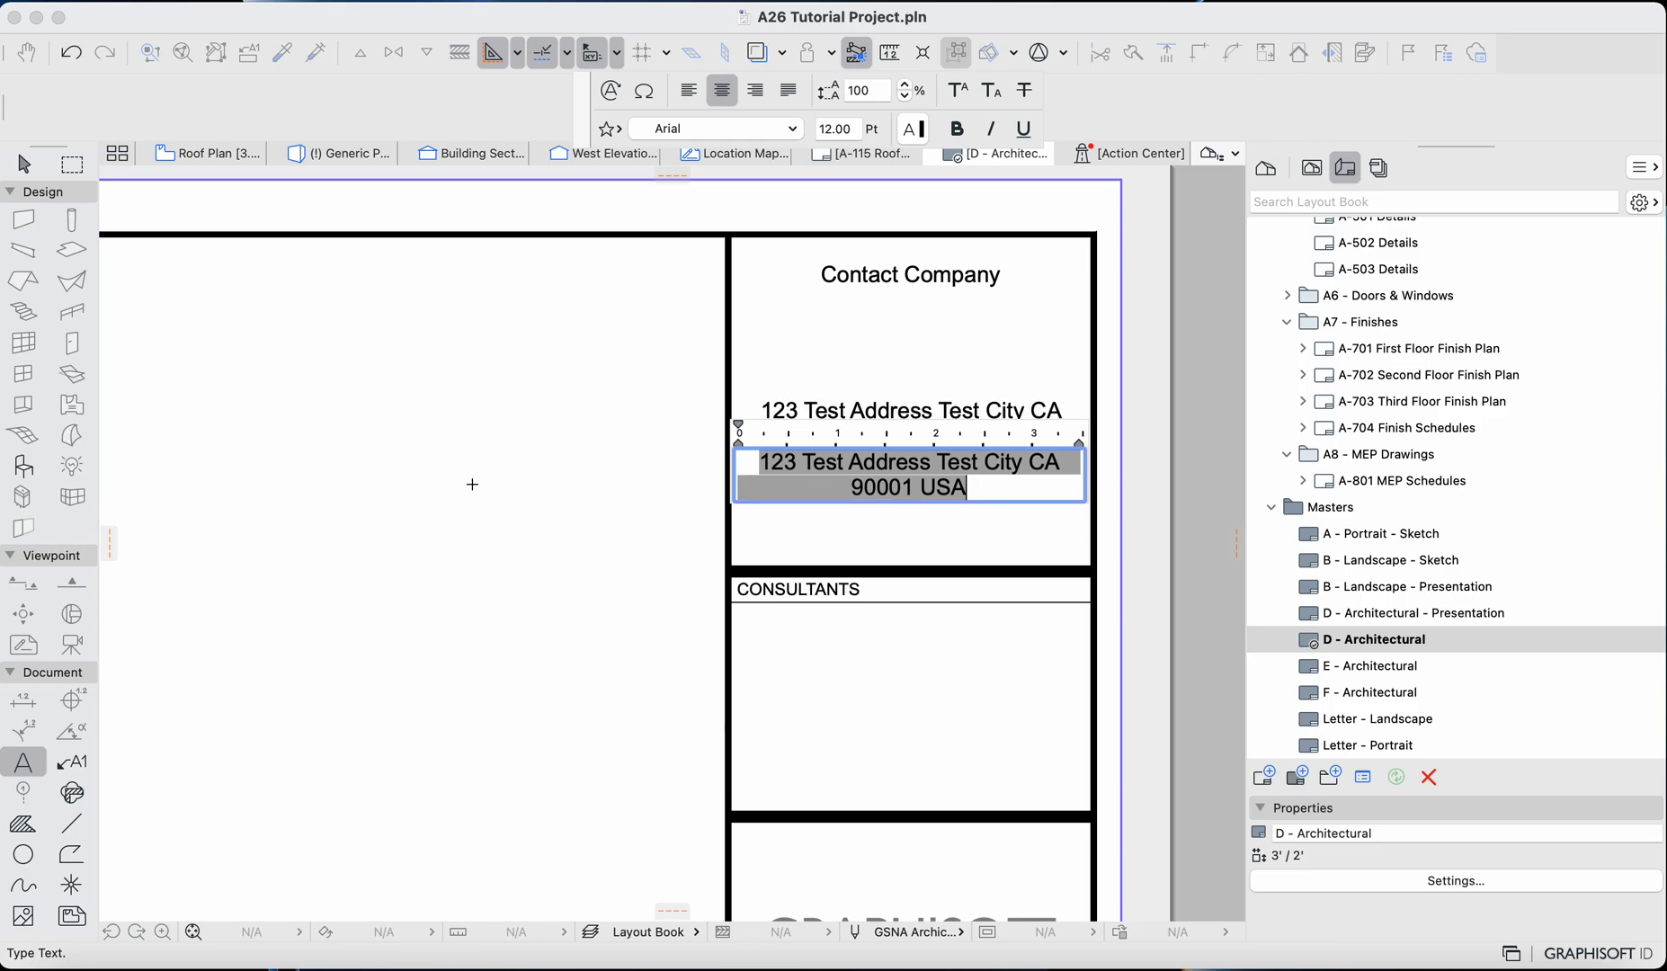
left_click(469, 483)
left_click_drag(911, 474, 911, 445)
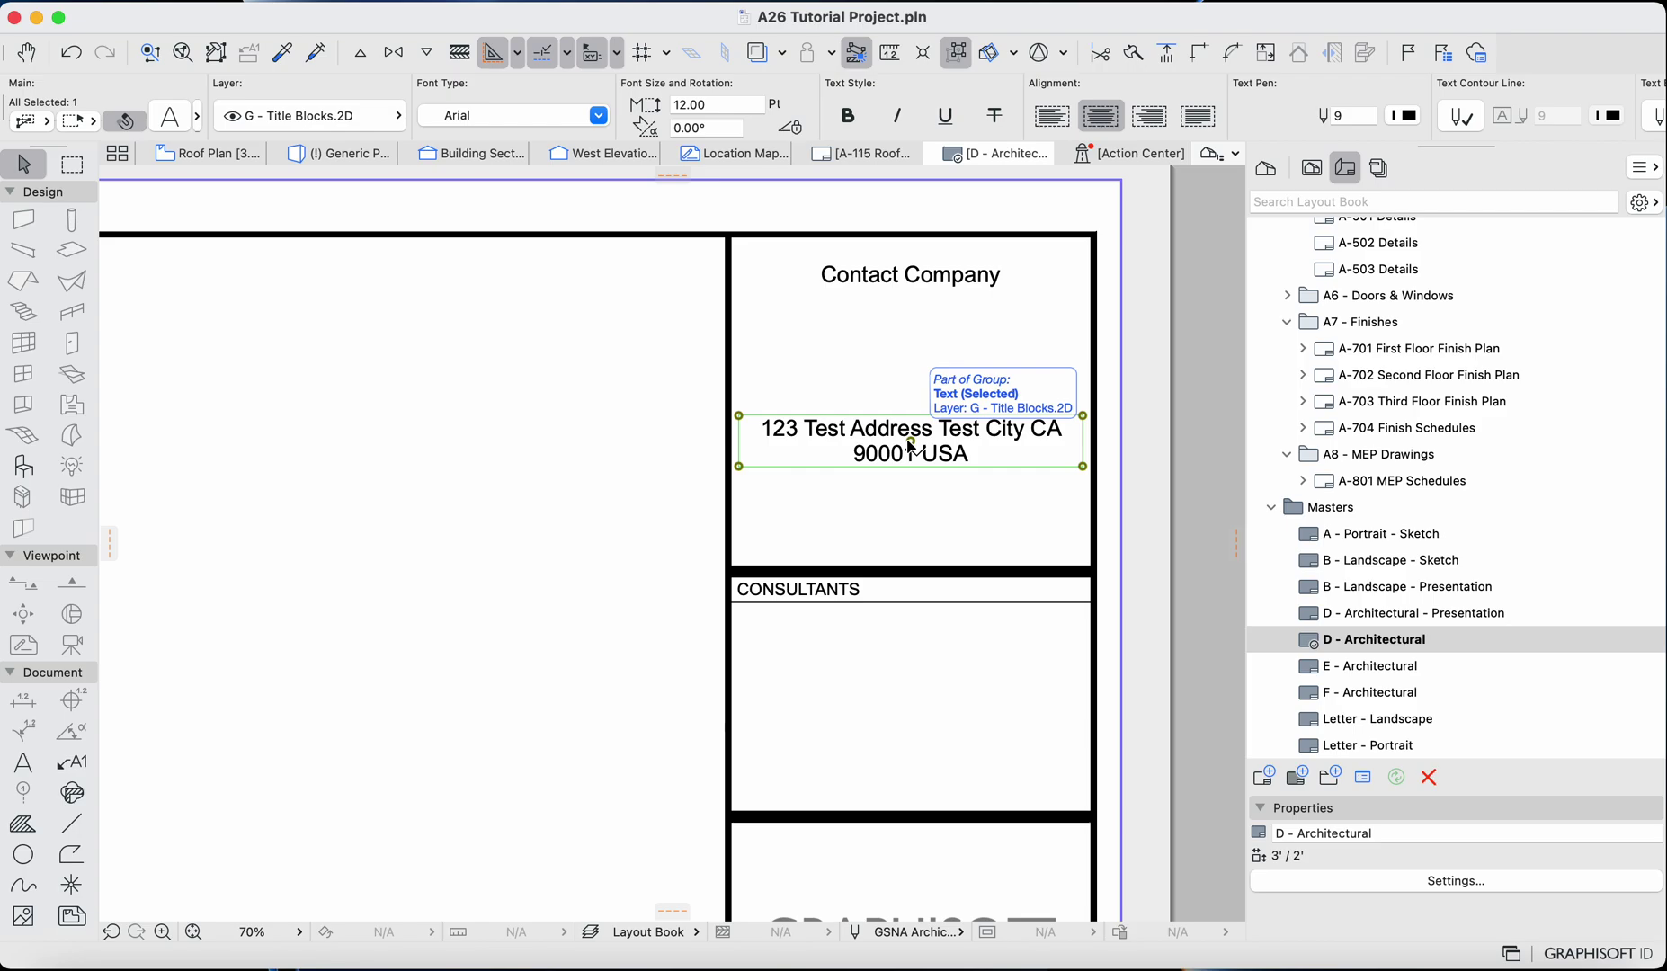
scroll(717, 473, "down", 2)
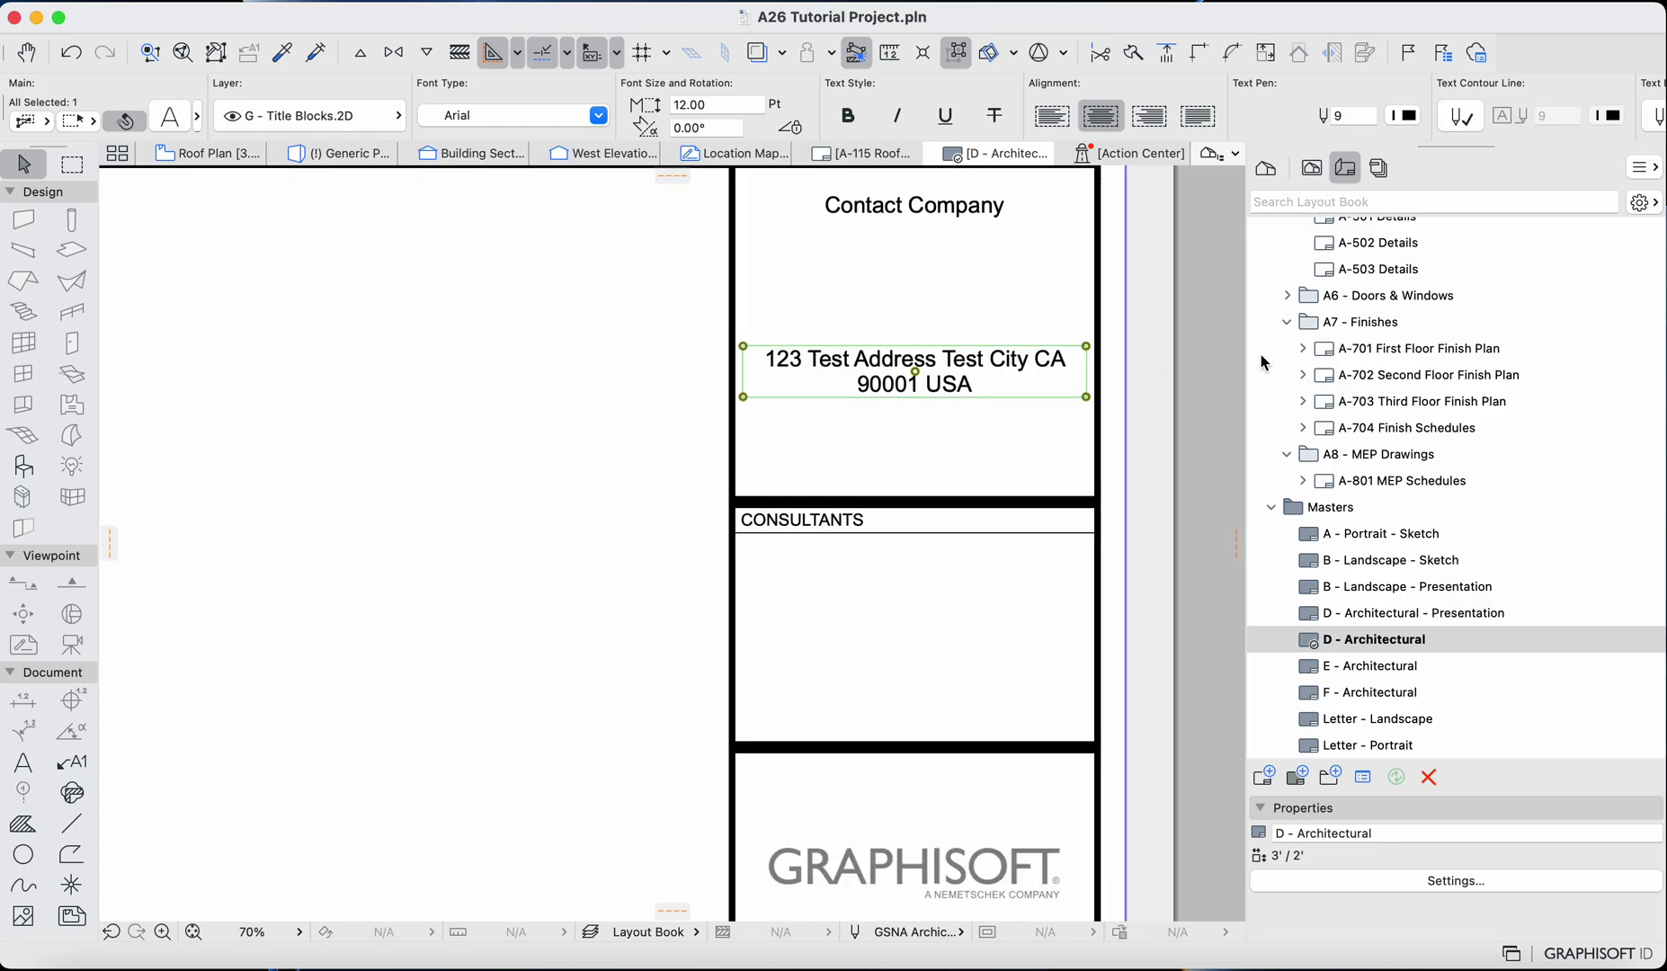
scroll(1387, 328, "up", 5)
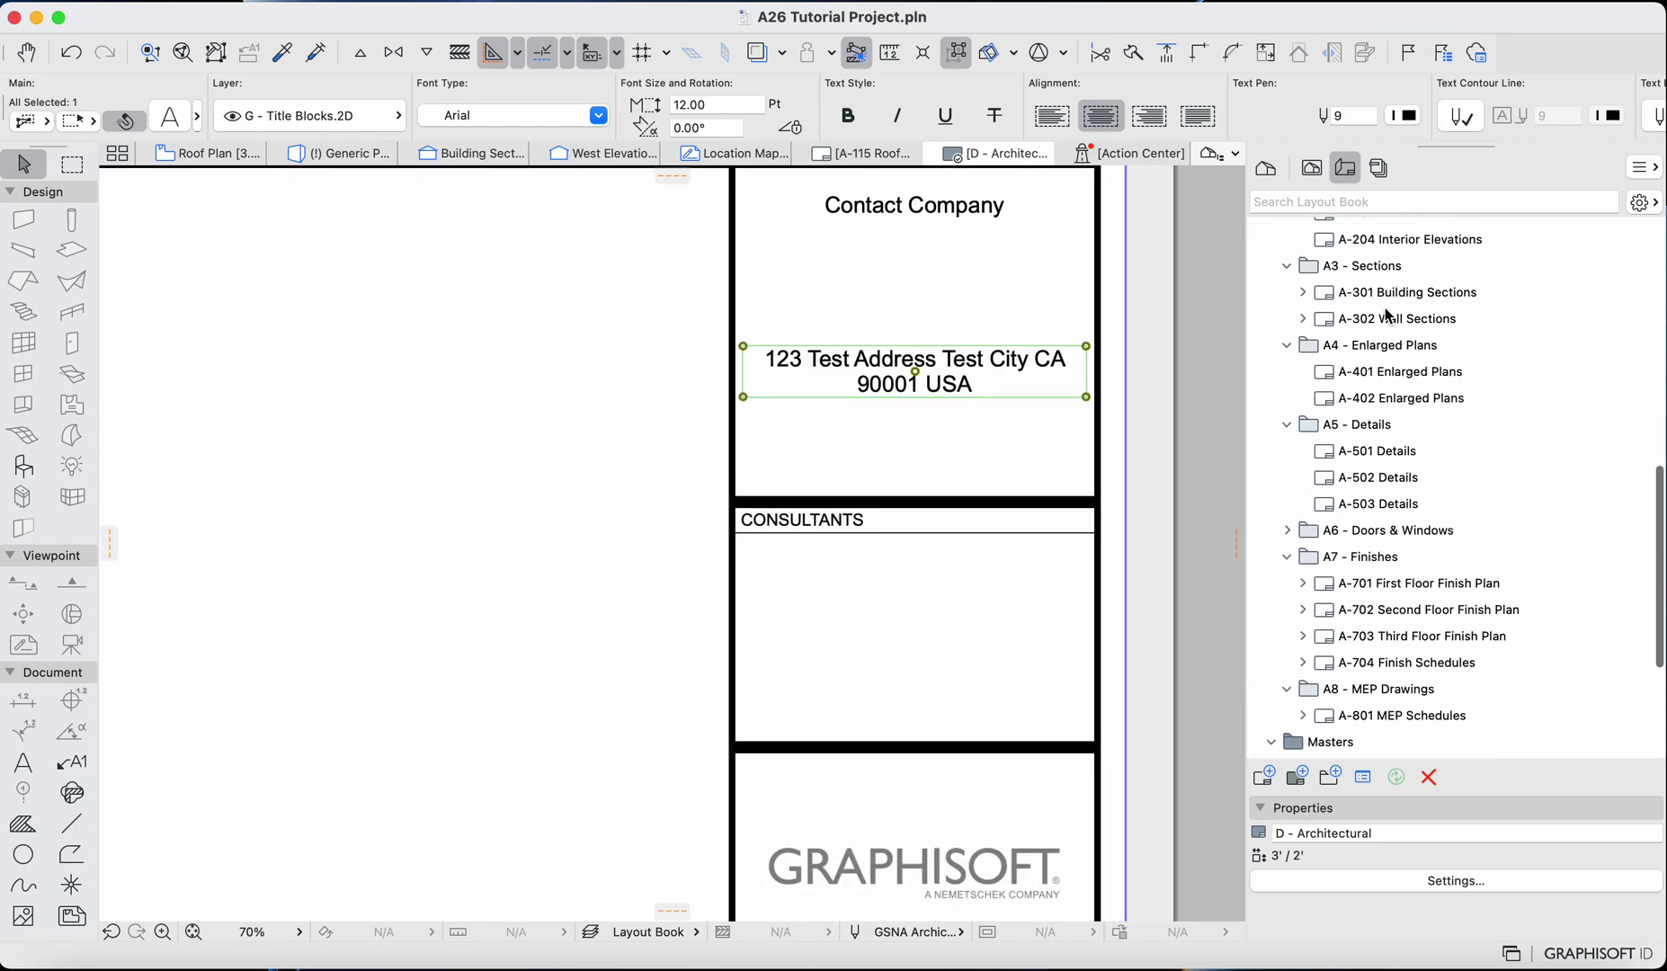
double_click(1387, 318)
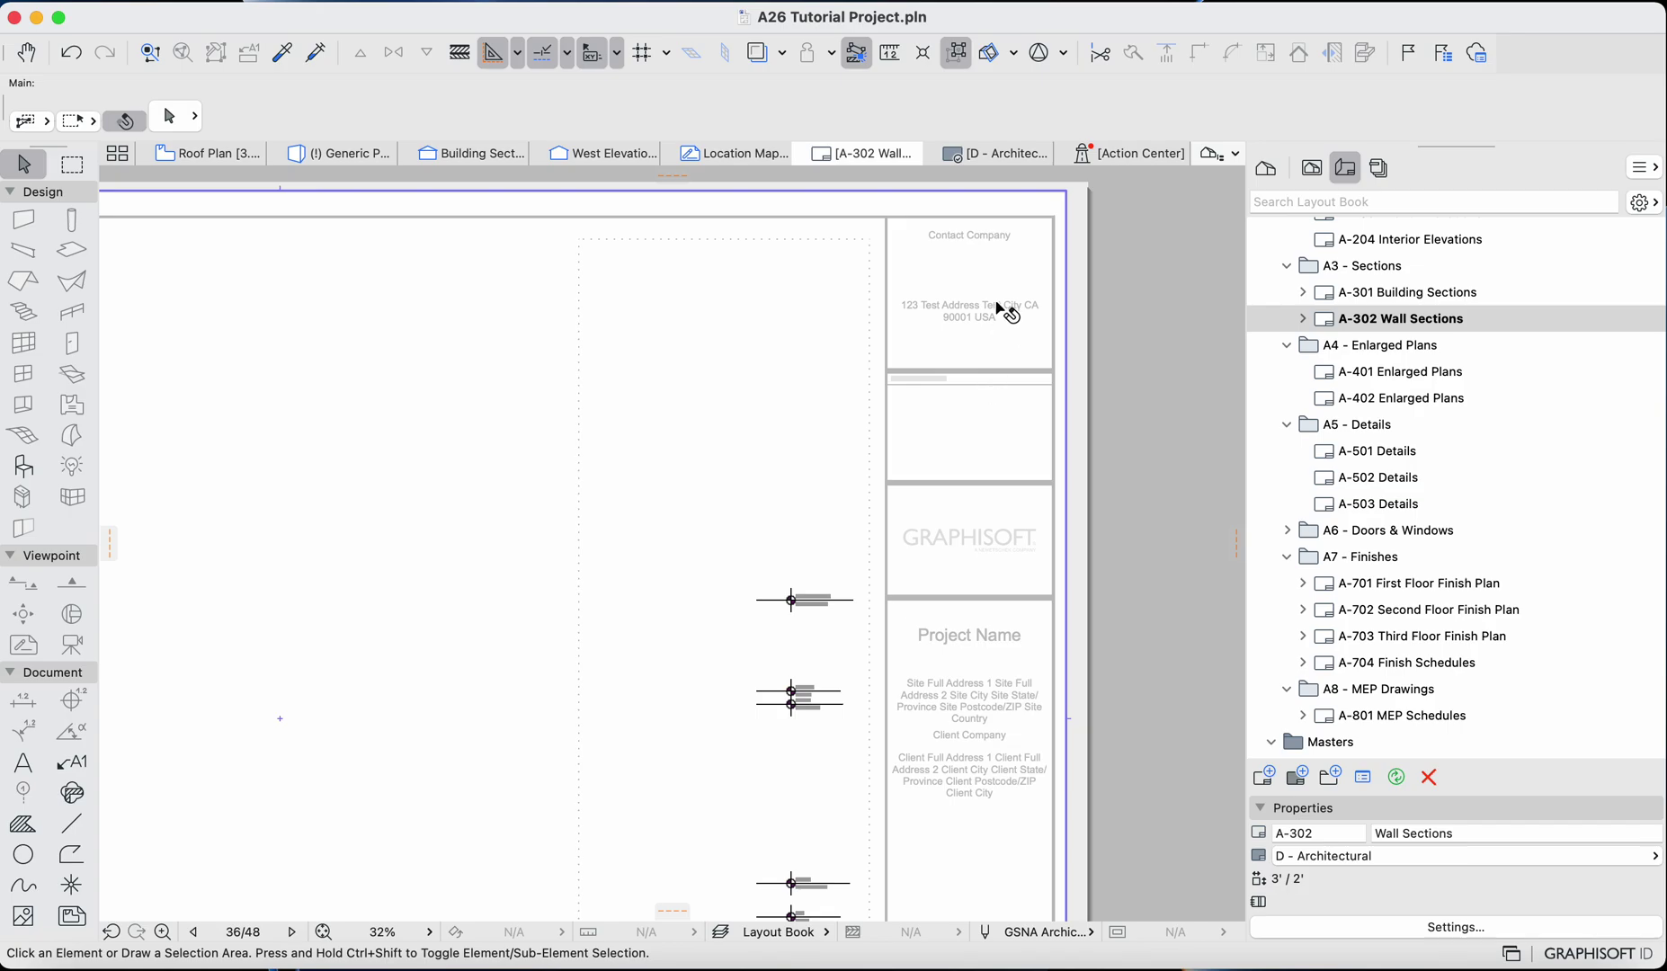
scroll(1000, 310, "up", 5)
scroll(989, 328, "up", 2)
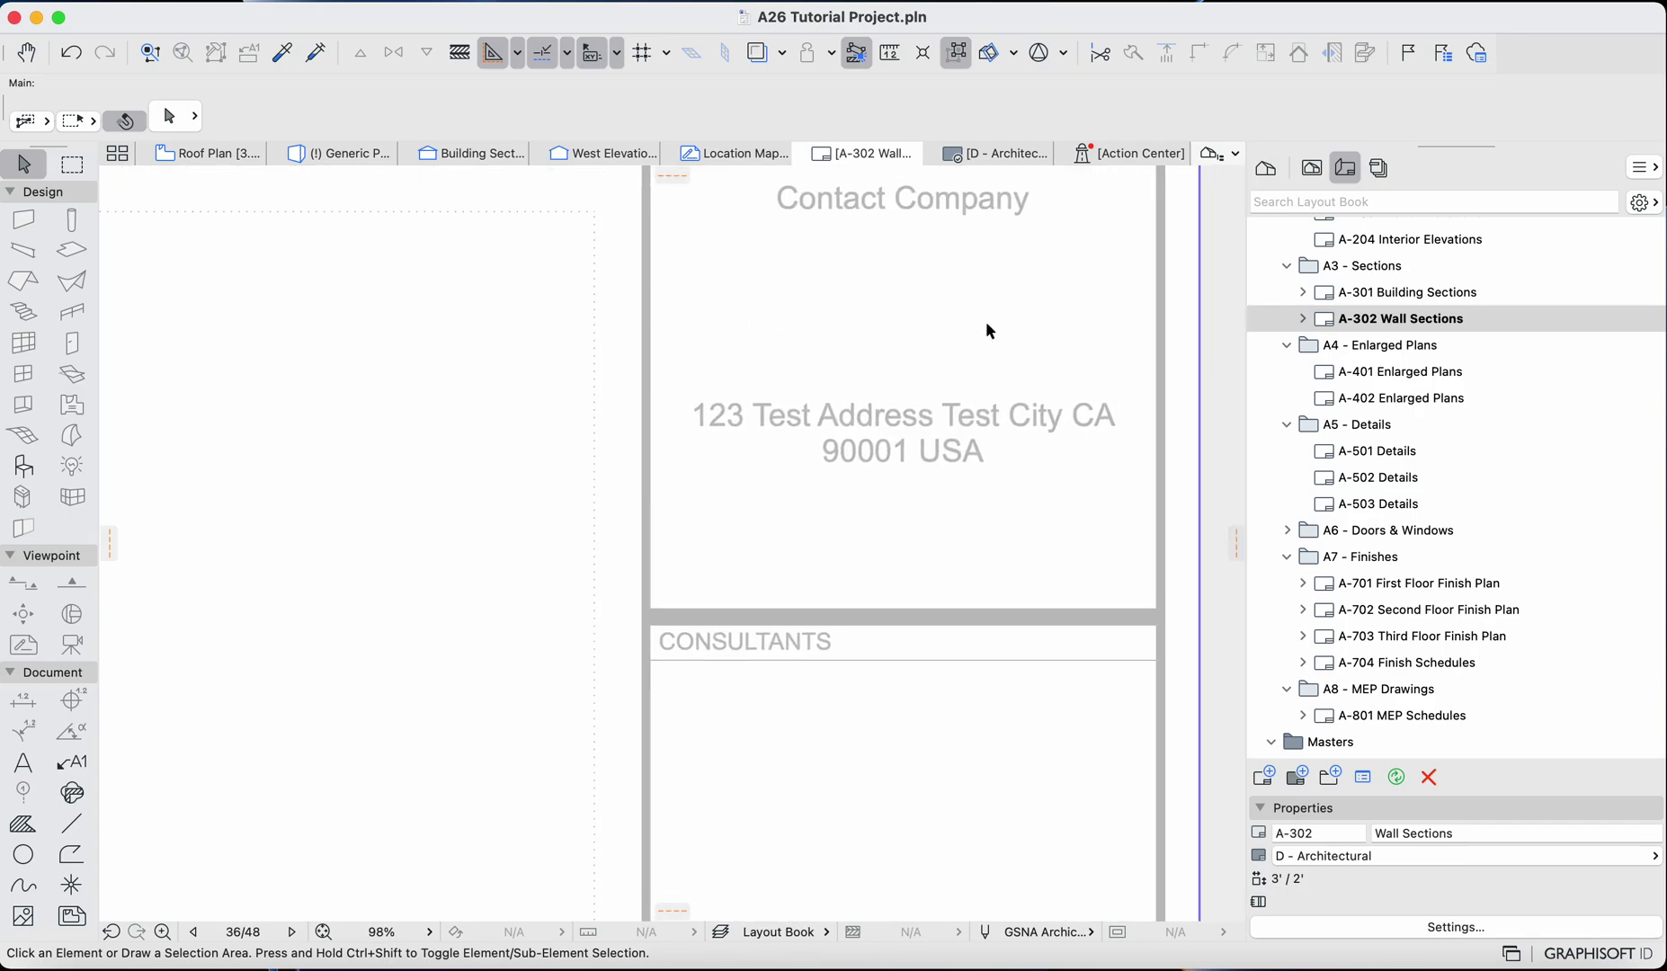
scroll(986, 321, "up", 2)
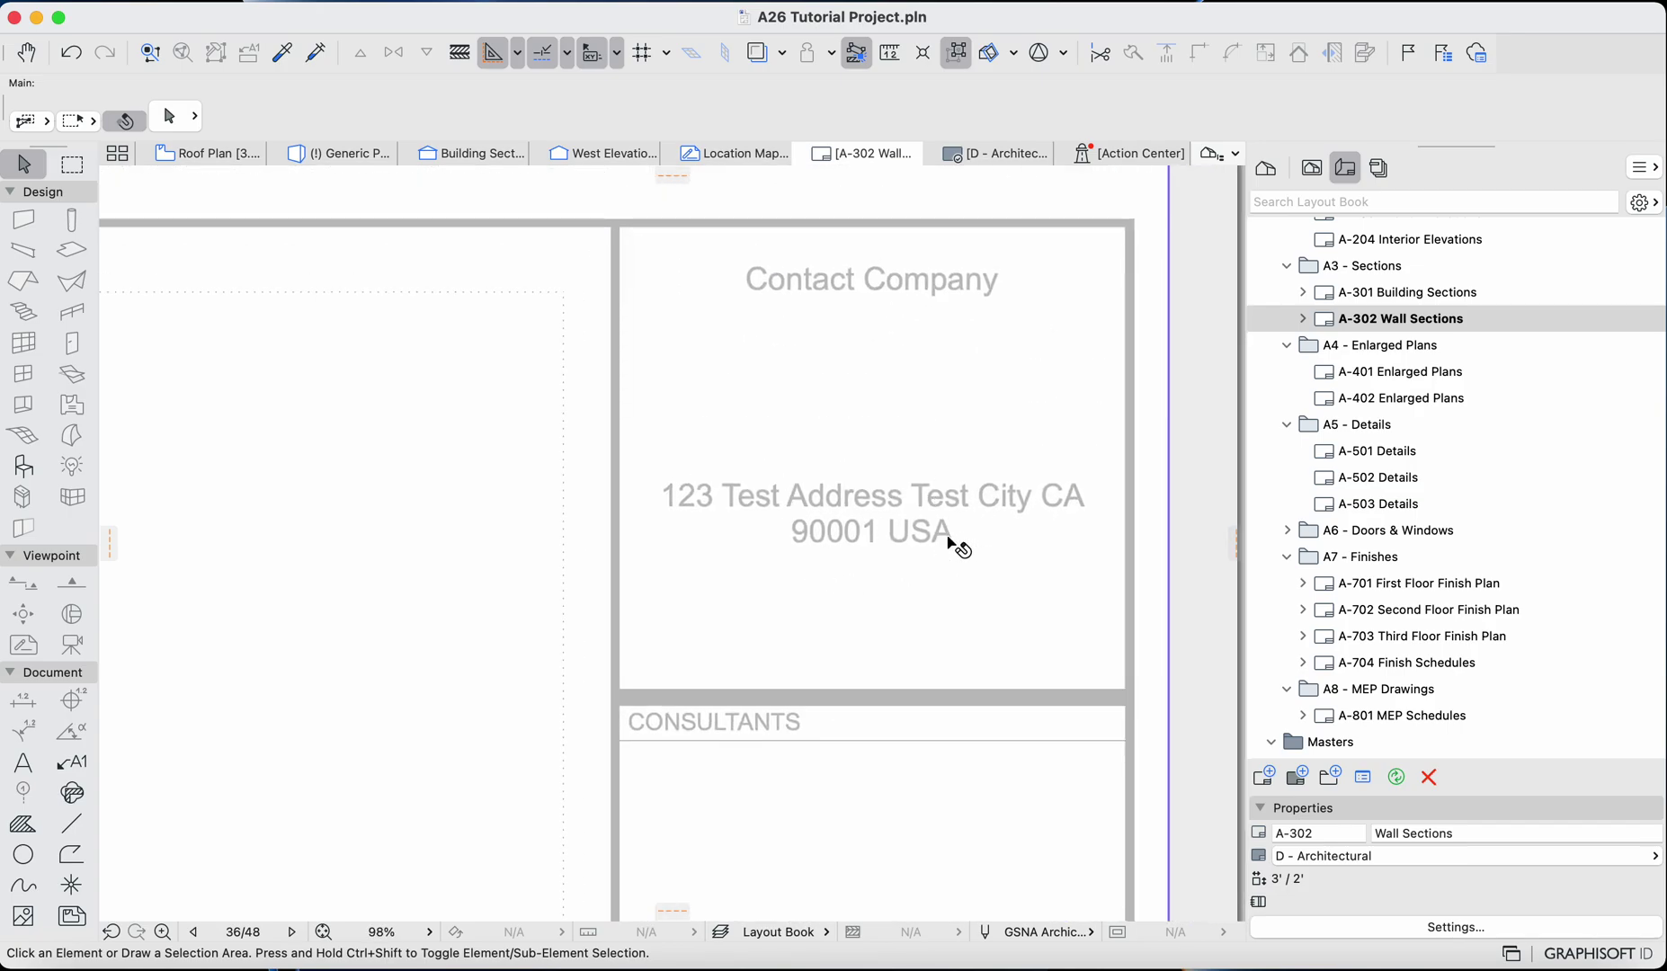
scroll(1385, 544, "down", 5)
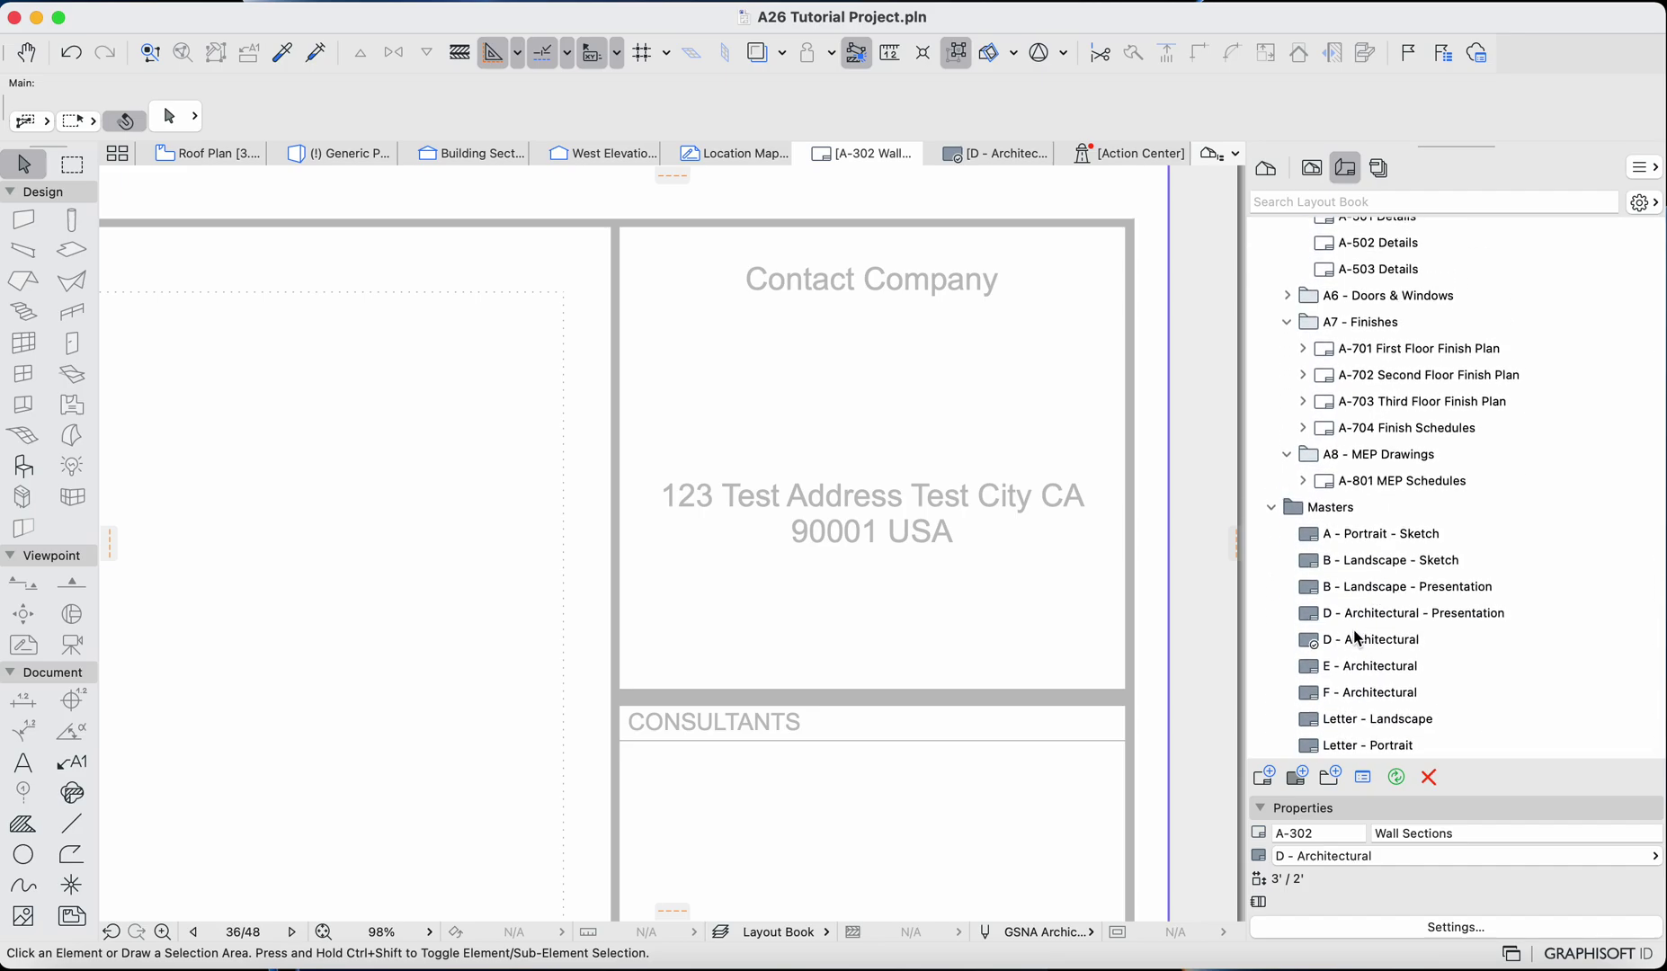
double_click(1375, 640)
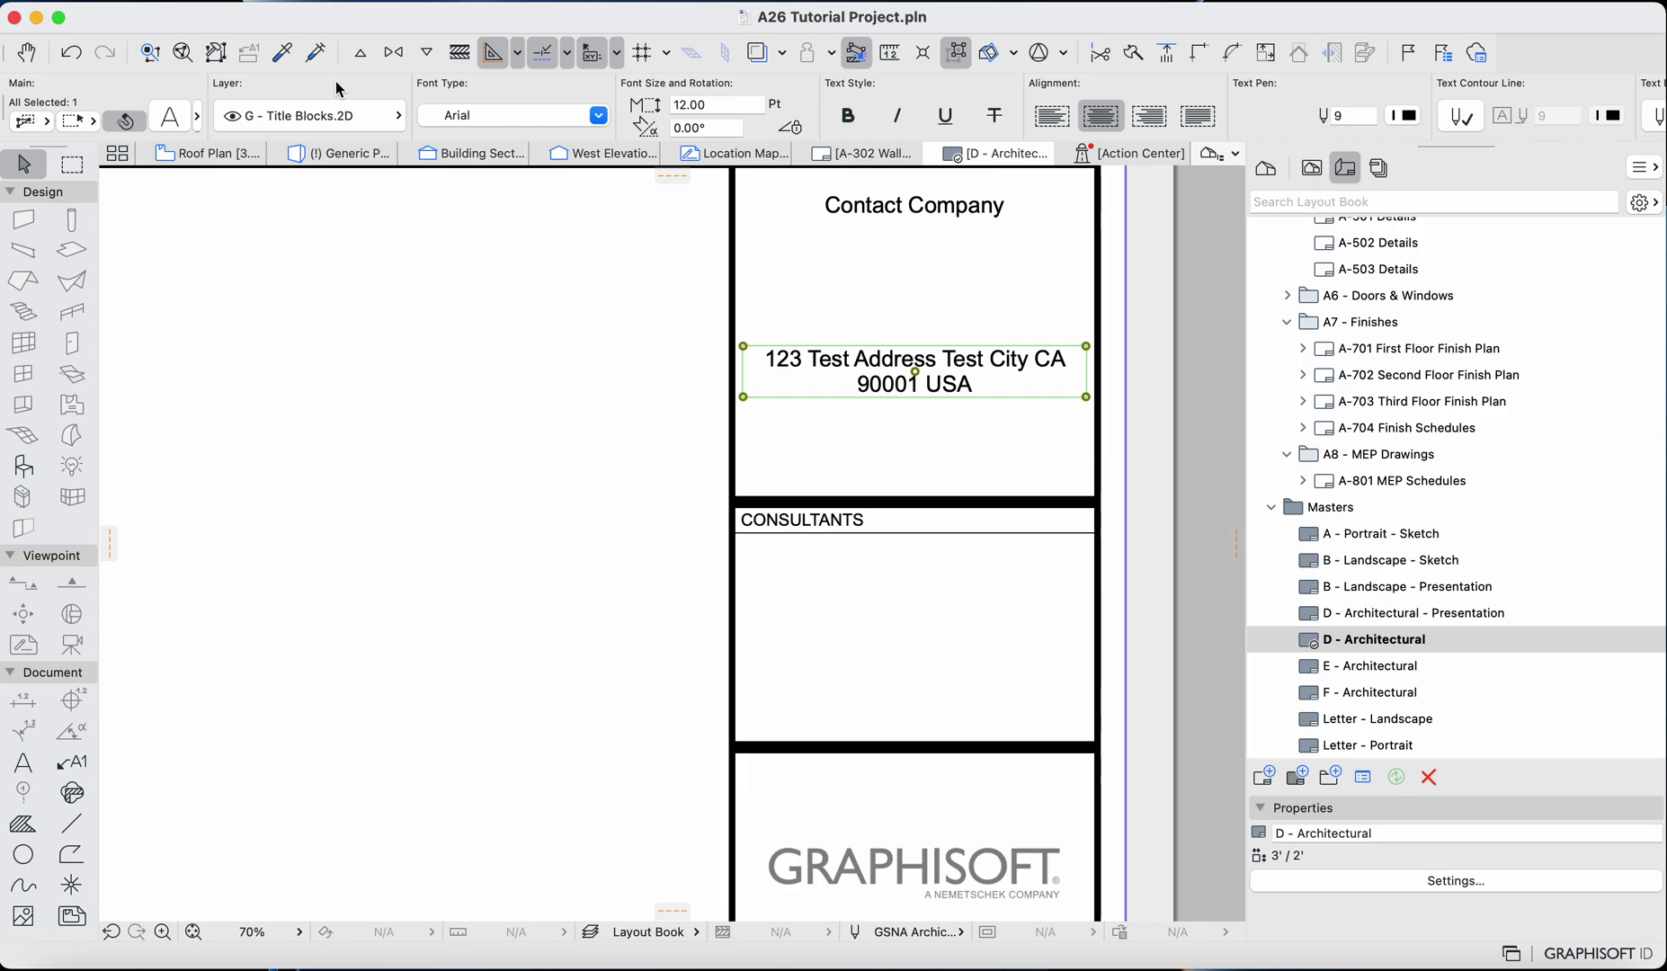
left_click(637, 396)
scroll(946, 435, "down", 3)
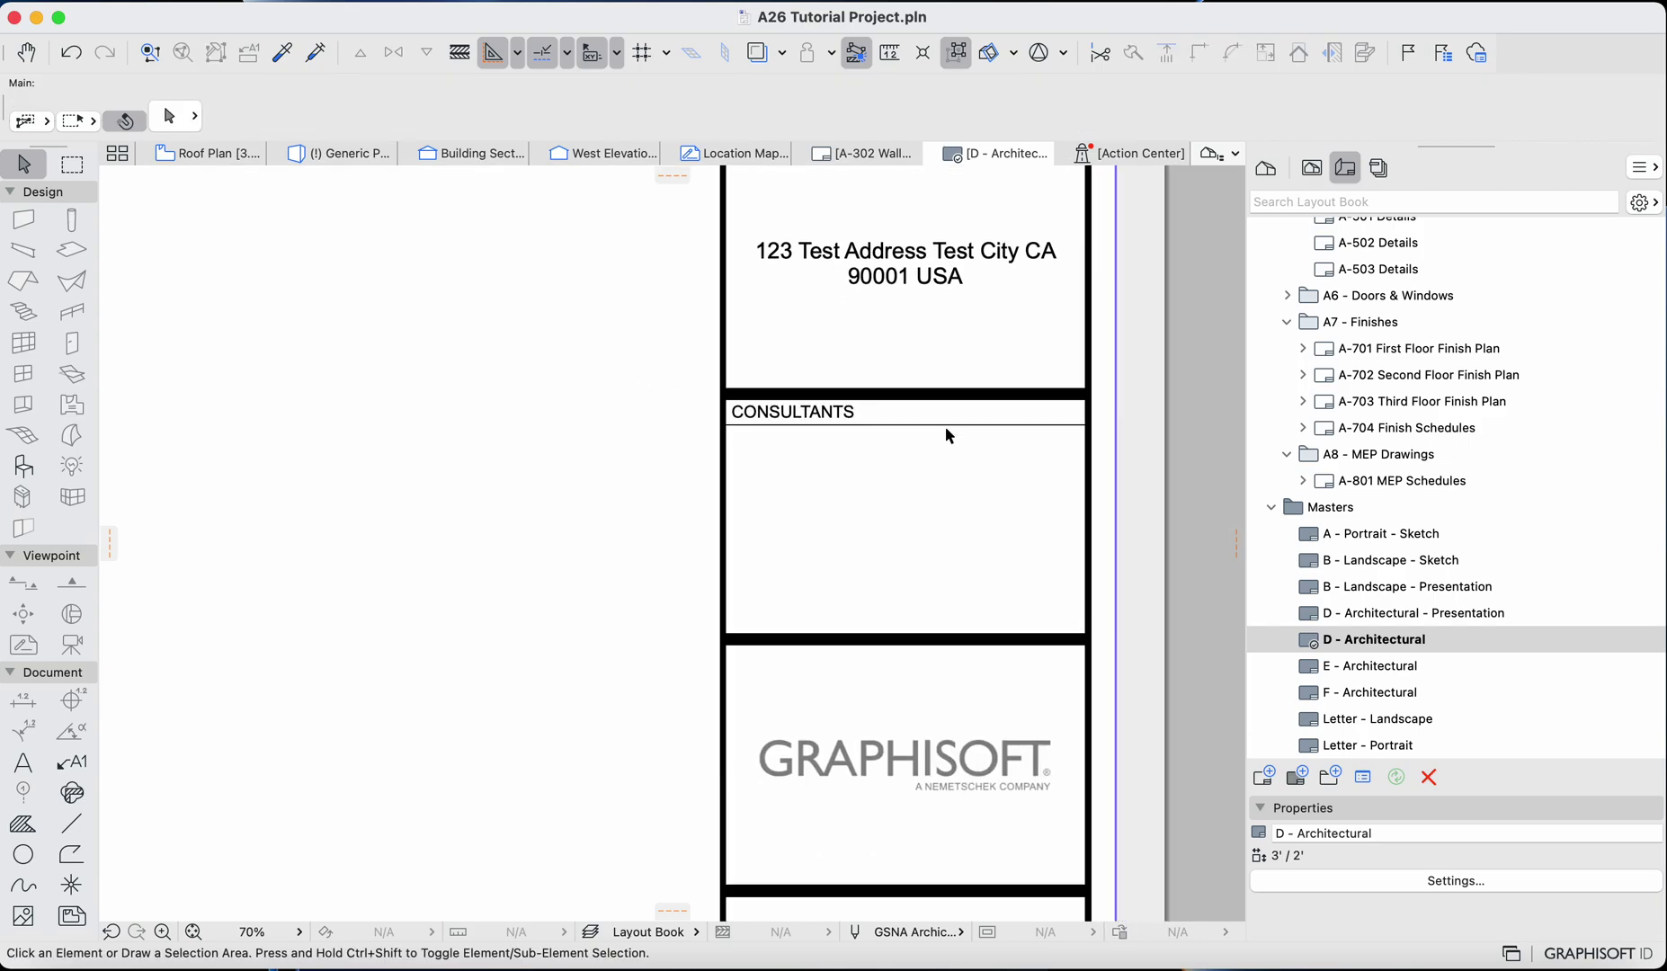
scroll(946, 435, "down", 2, "ctrl")
Step: Browse the File menu toward Project Info, then dismiss it without running a command
left_click(153, 2)
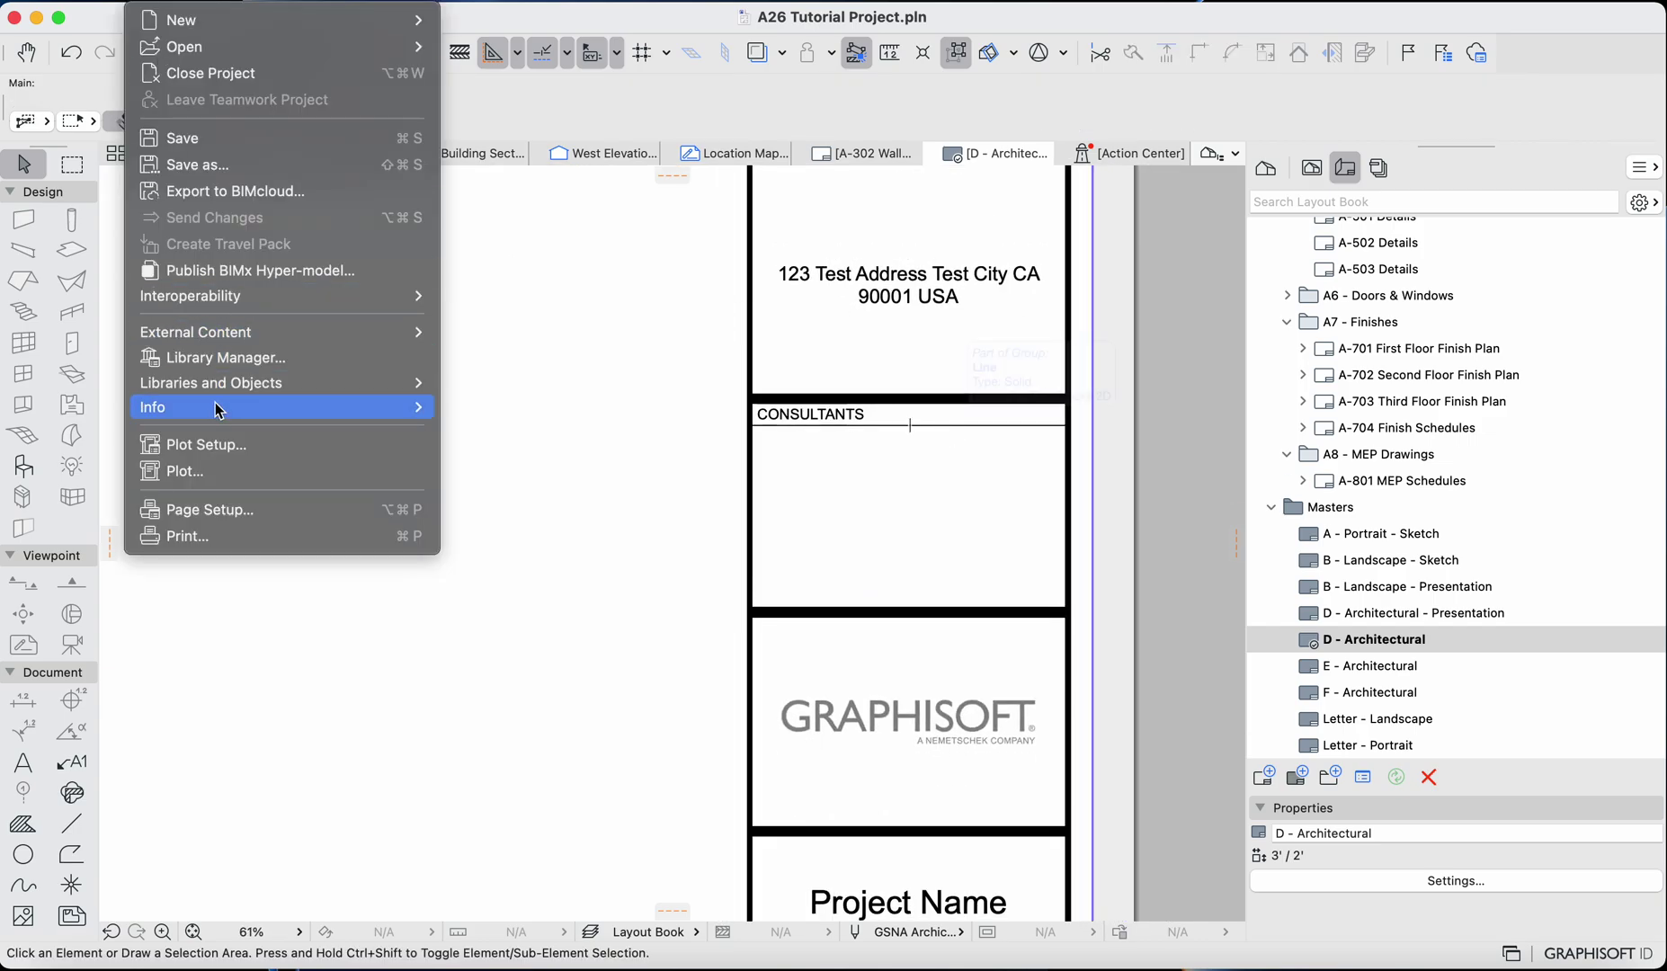
mouse_move(215, 409)
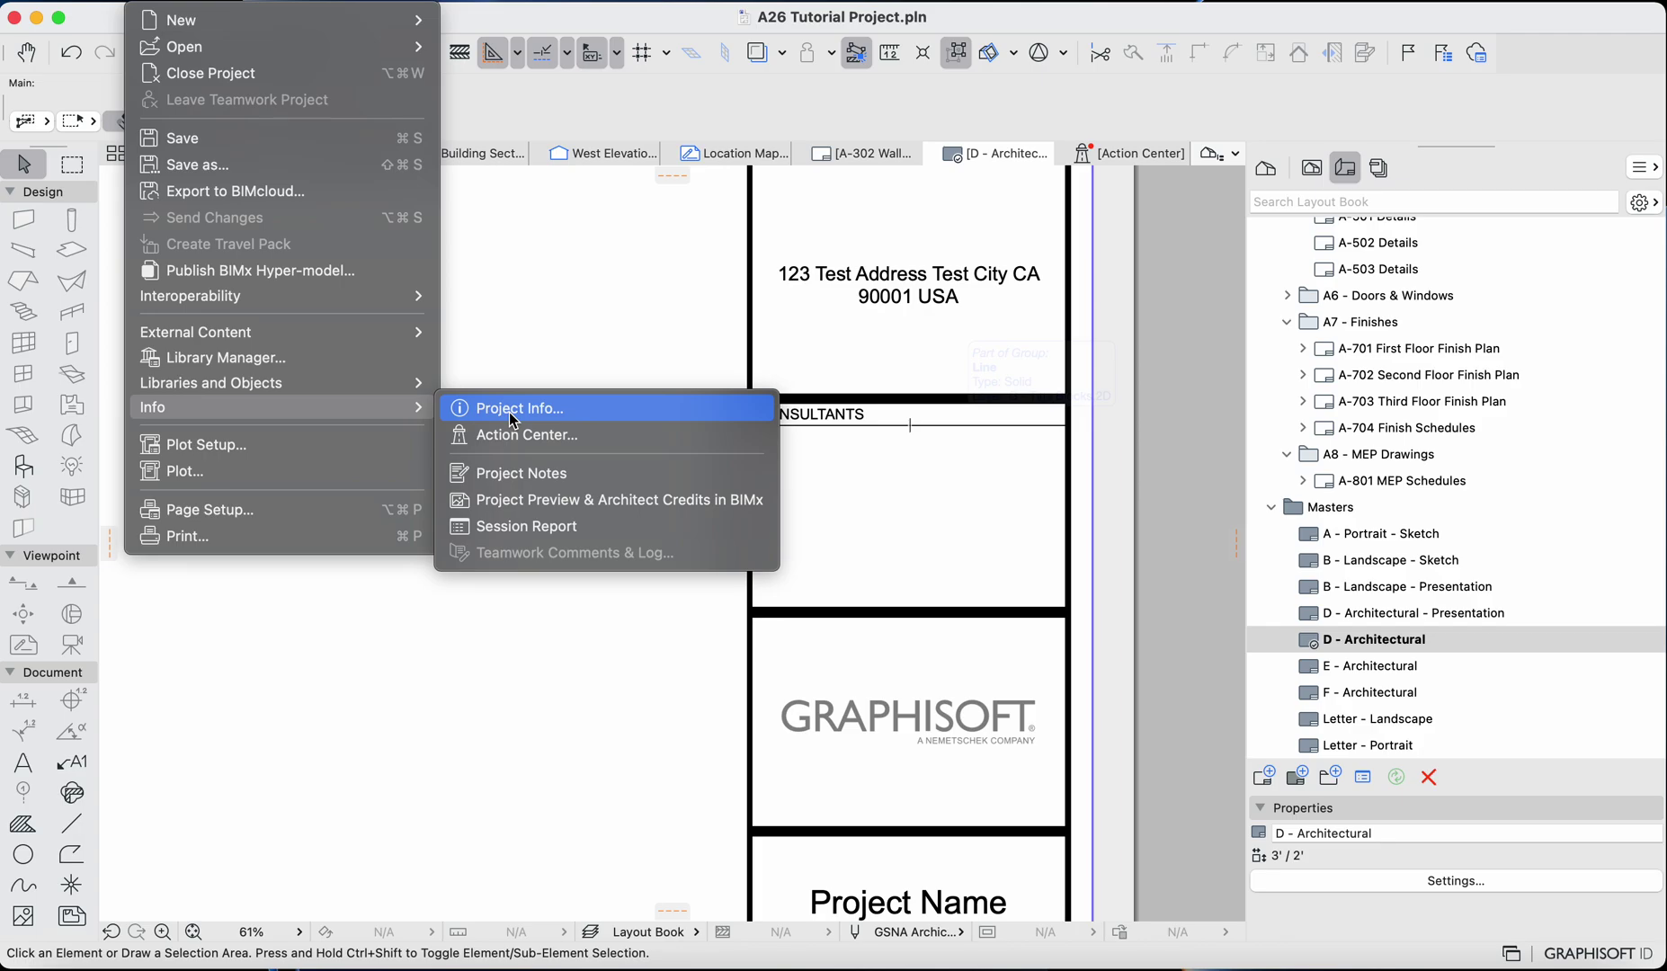
left_click(544, 698)
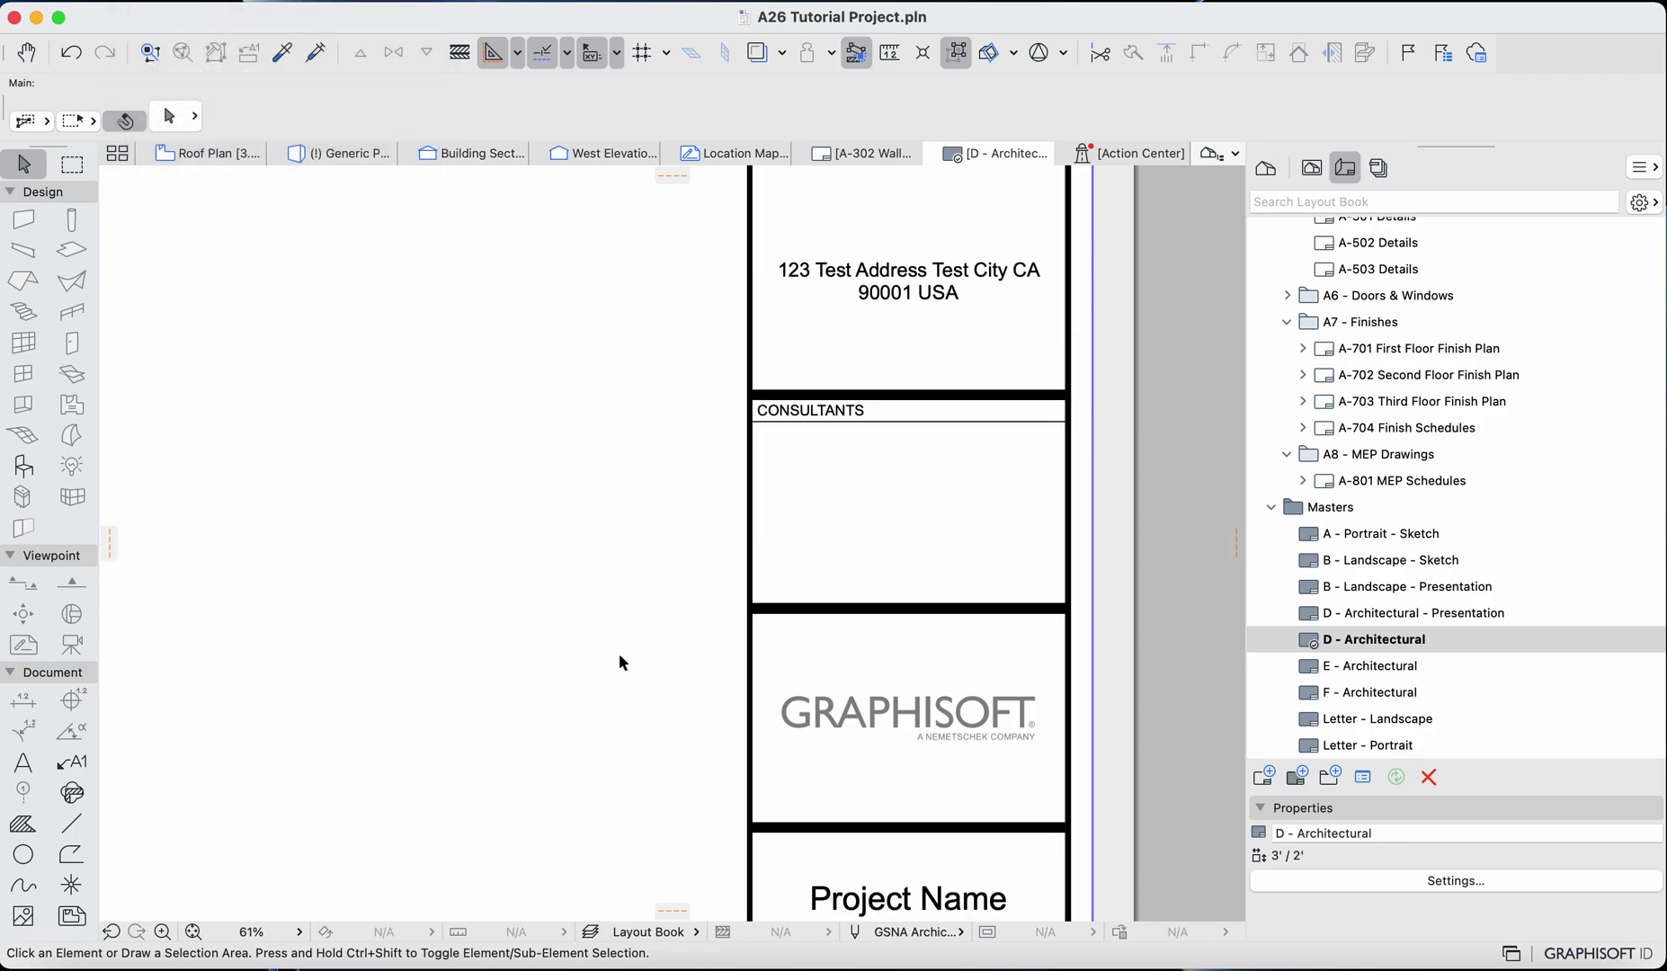
Step: Zoom the master layout to the Project Name, site address and client address fields
scroll(917, 479, "down", 2)
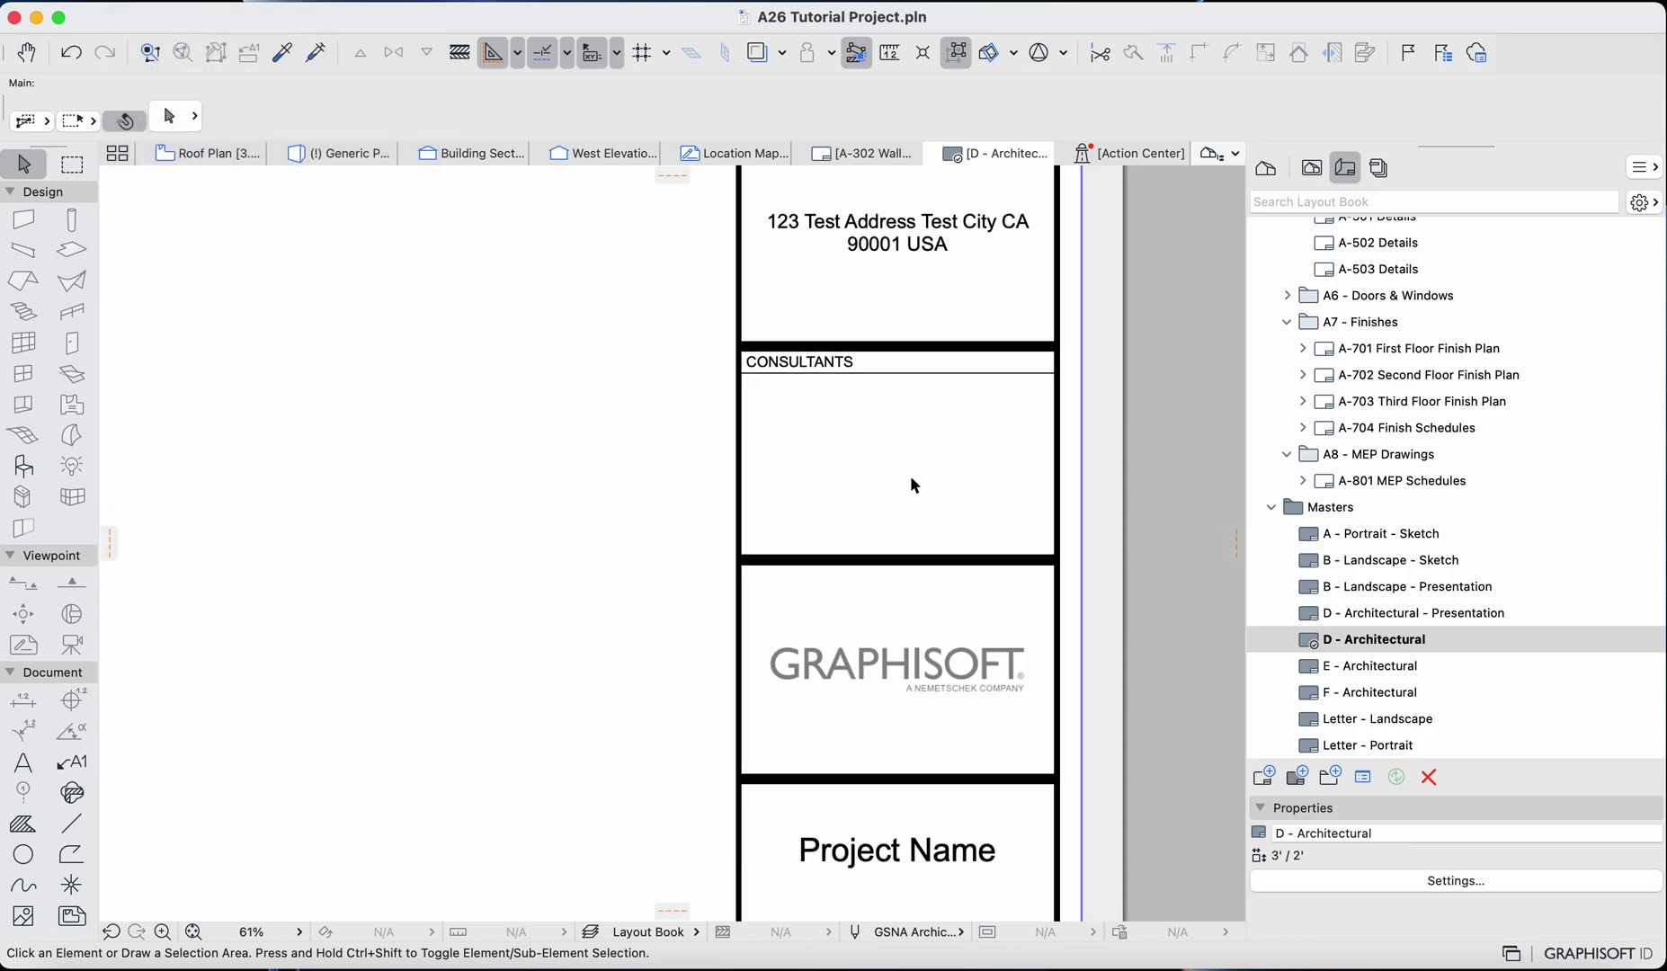
scroll(910, 476, "down", 3)
scroll(912, 542, "up", 3)
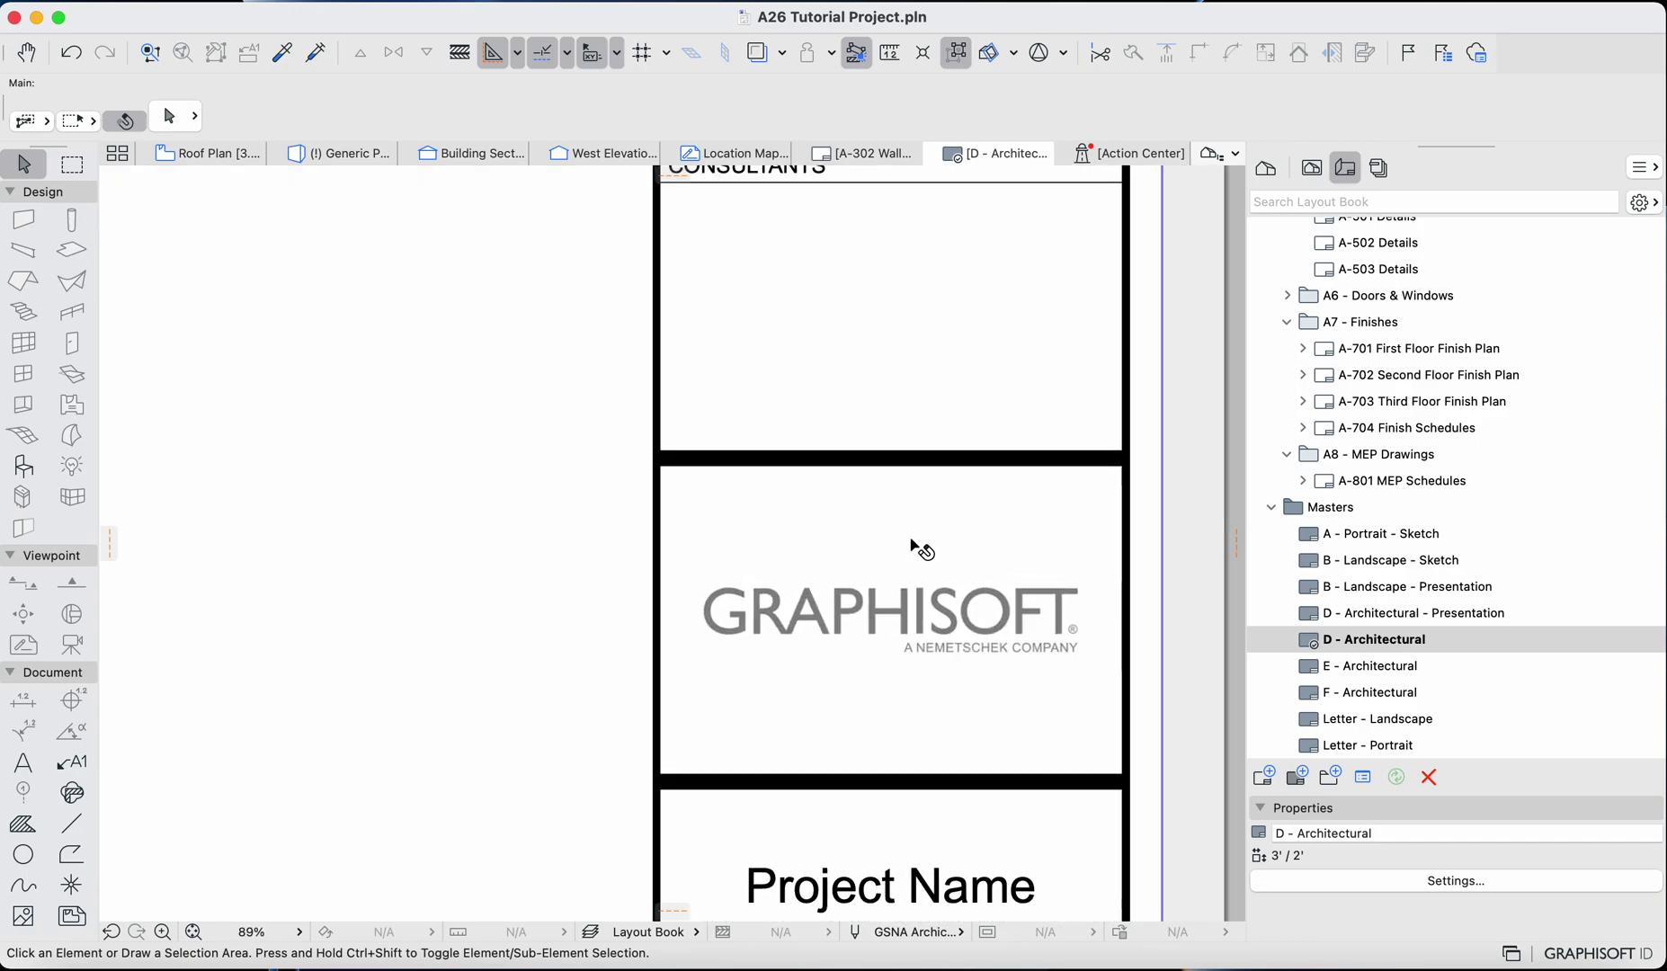
scroll(917, 549, "up", 3)
scroll(917, 547, "up", 5)
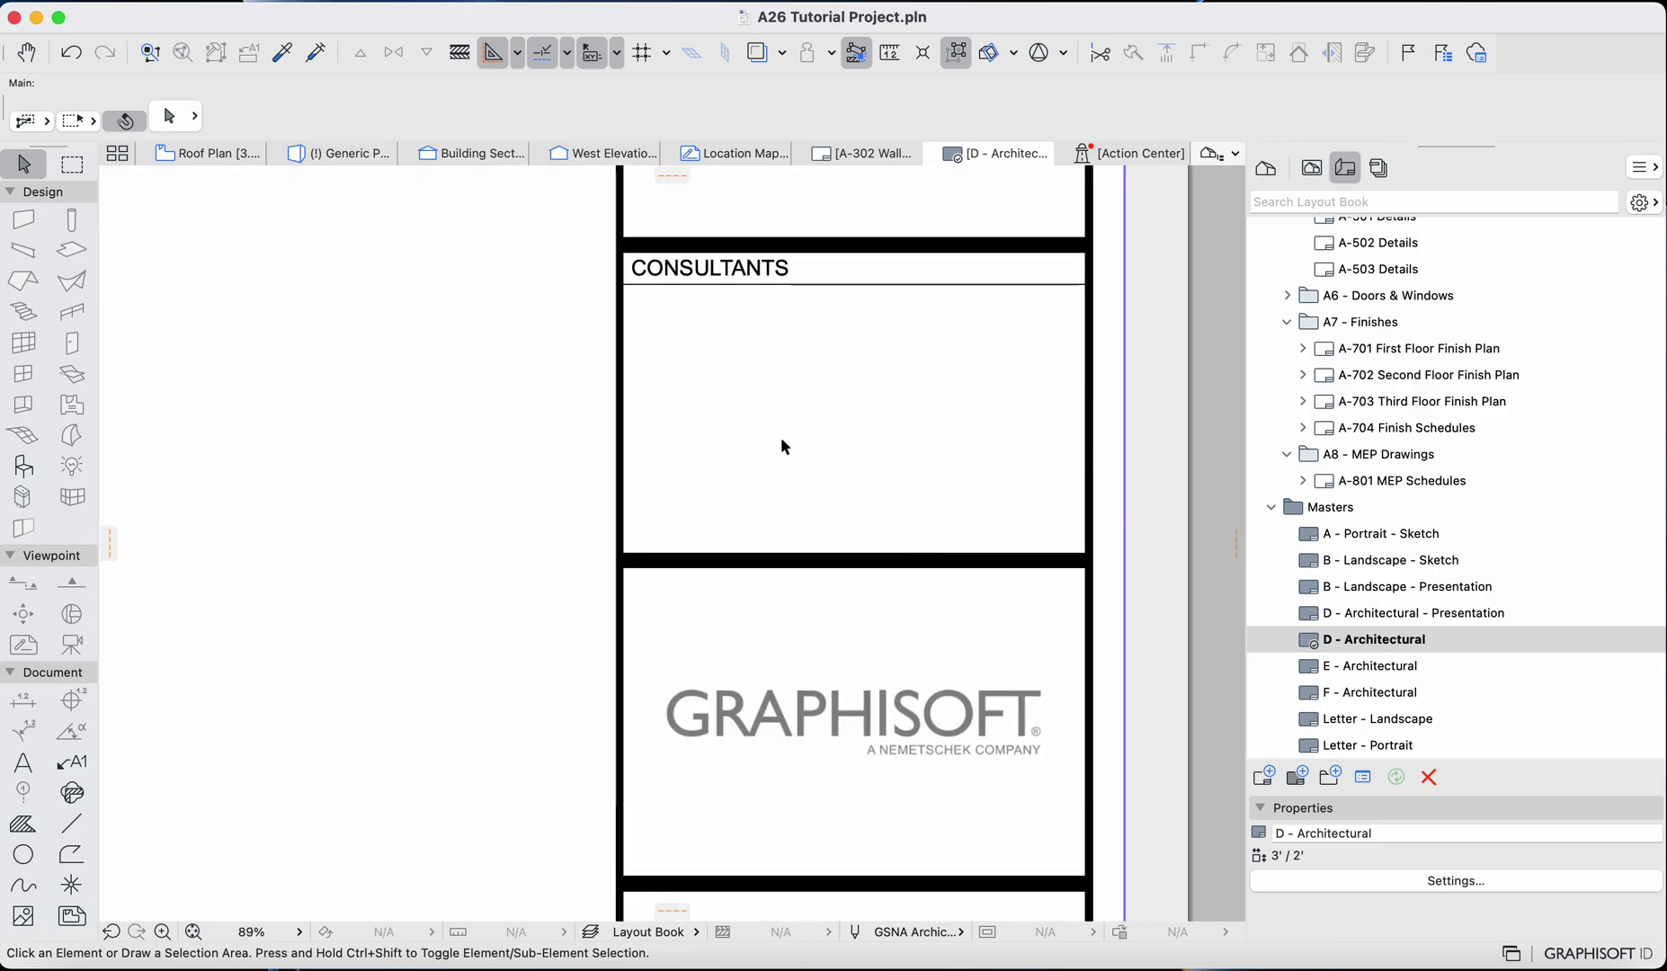
scroll(784, 447, "down", 5)
scroll(784, 447, "down", 5)
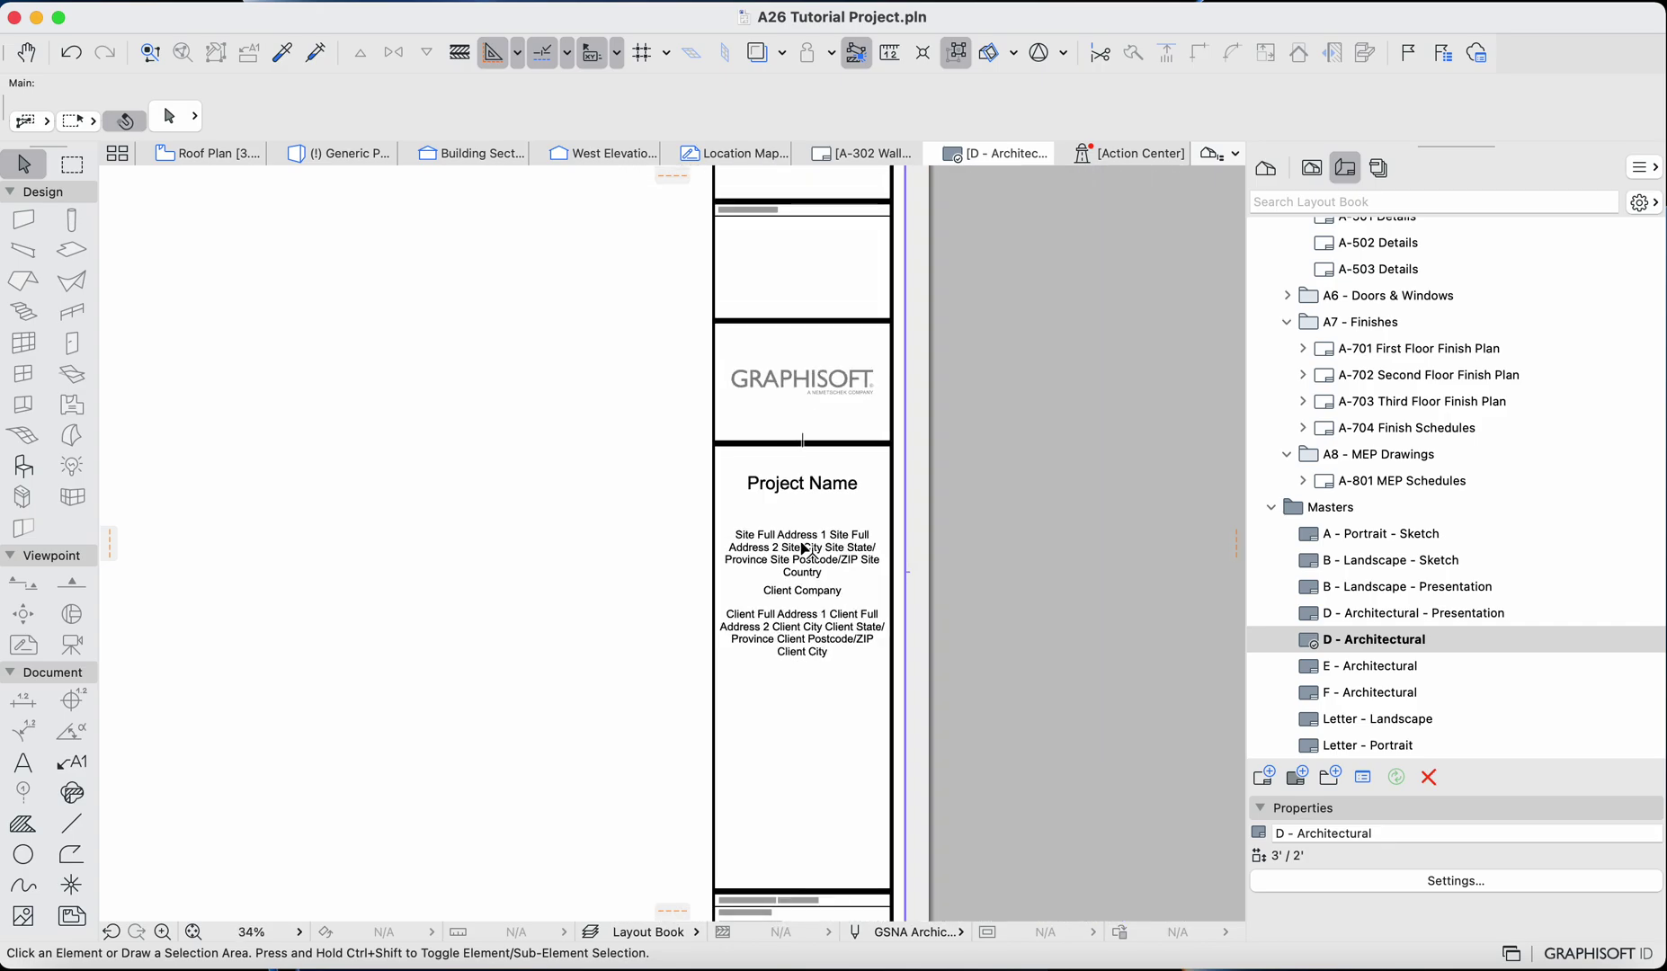
scroll(813, 548, "up", 3)
Step: Open the site address text for editing and add an empty line below Country
left_click(813, 548)
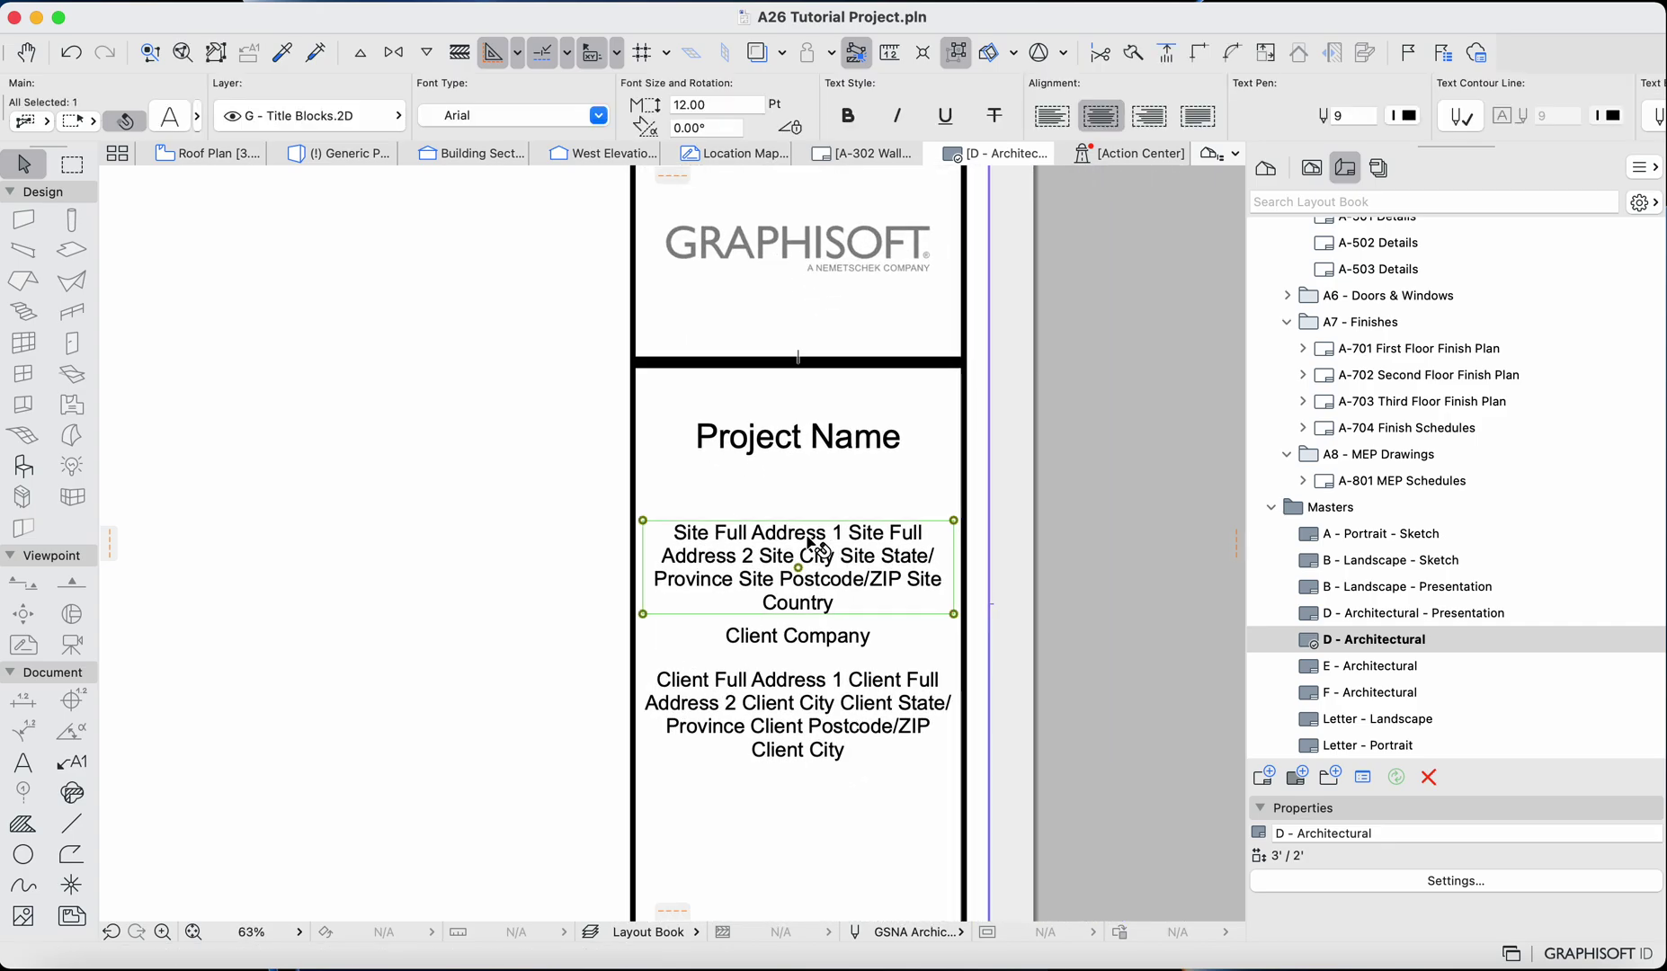
double_click(870, 591)
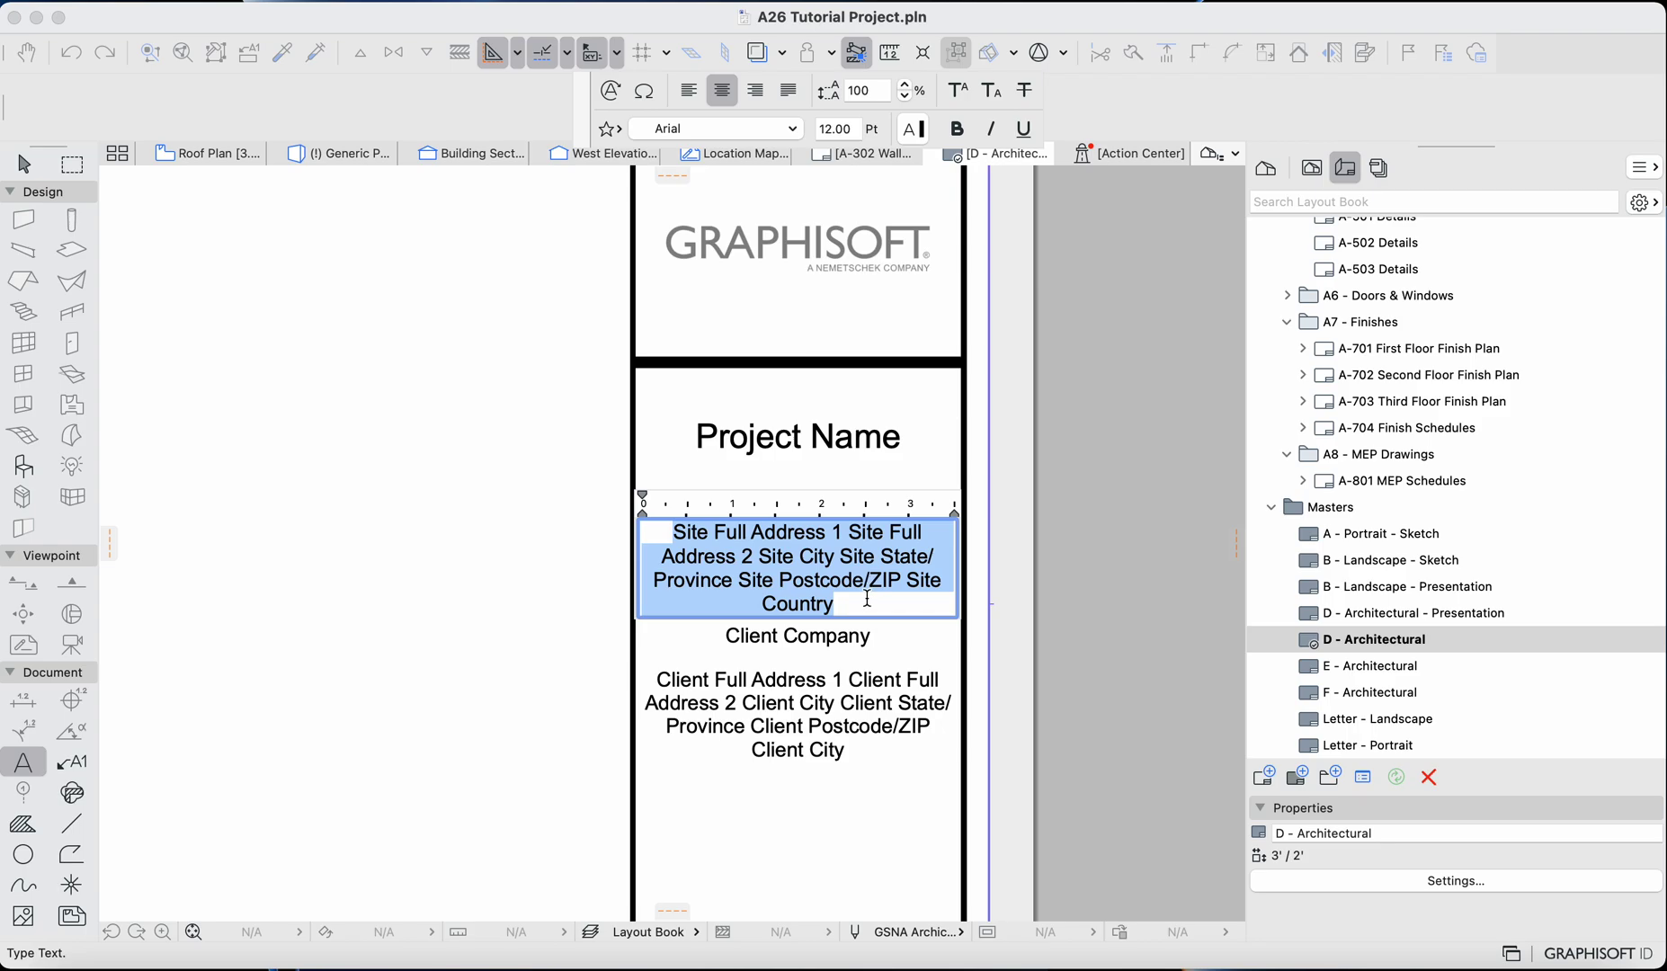
key("Return")
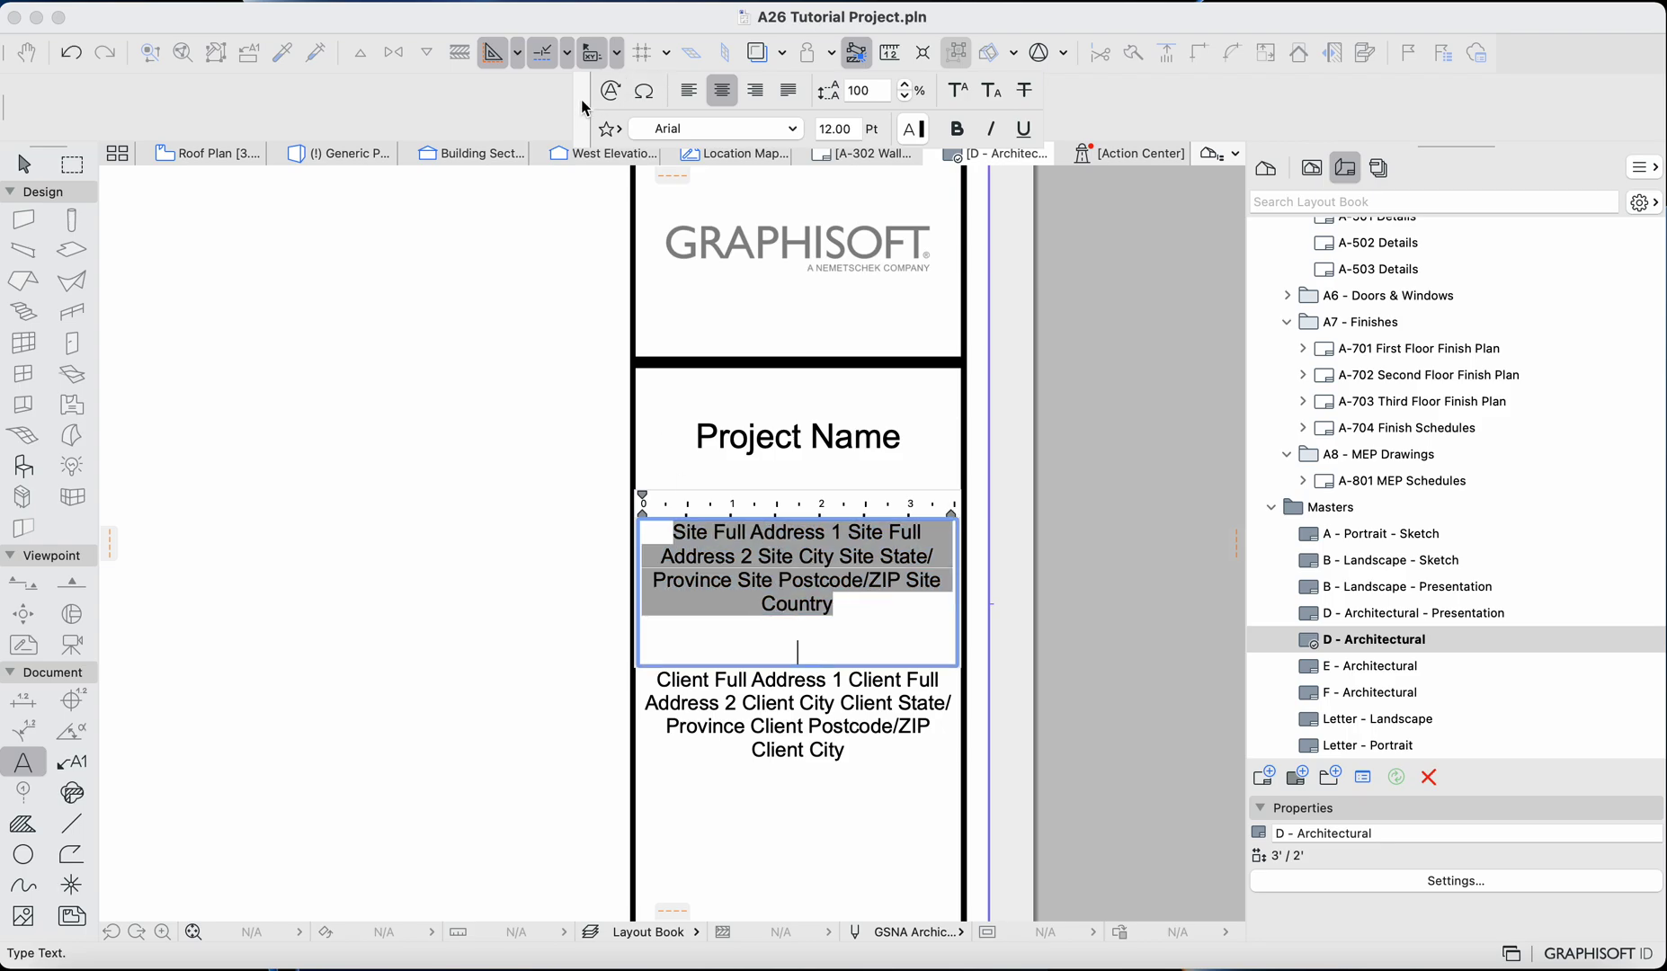
Step: Float the text formatting toolbar and move it off the Project Name text
left_click_drag(586, 107, 618, 385)
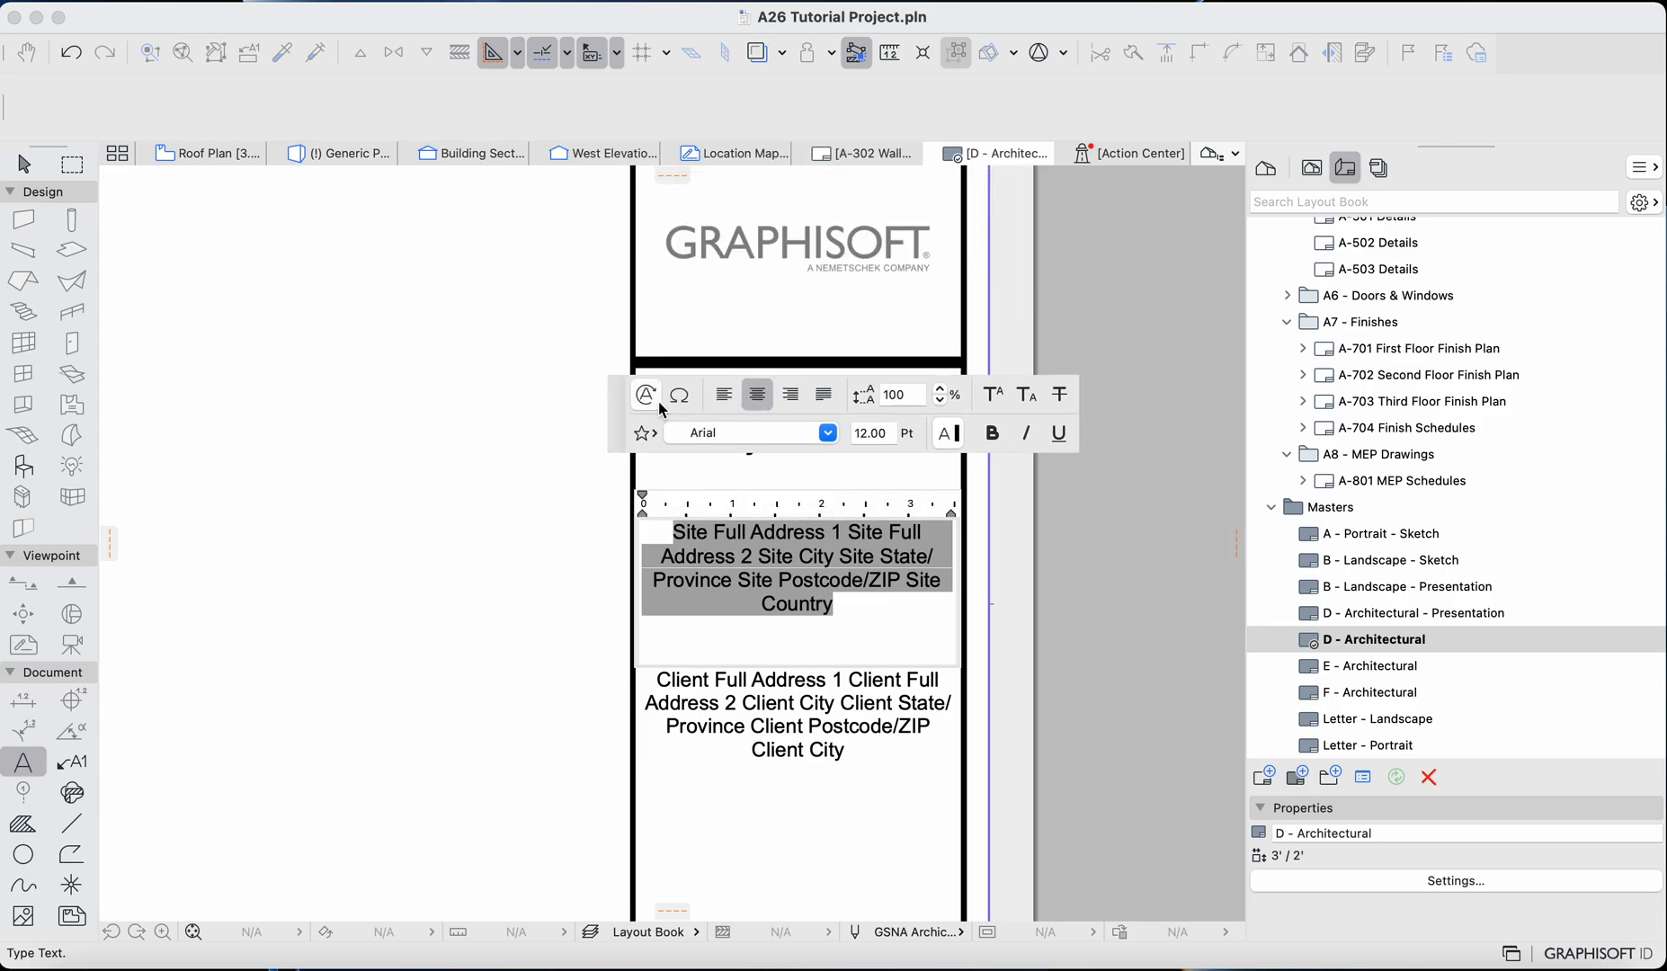
left_click(853, 647)
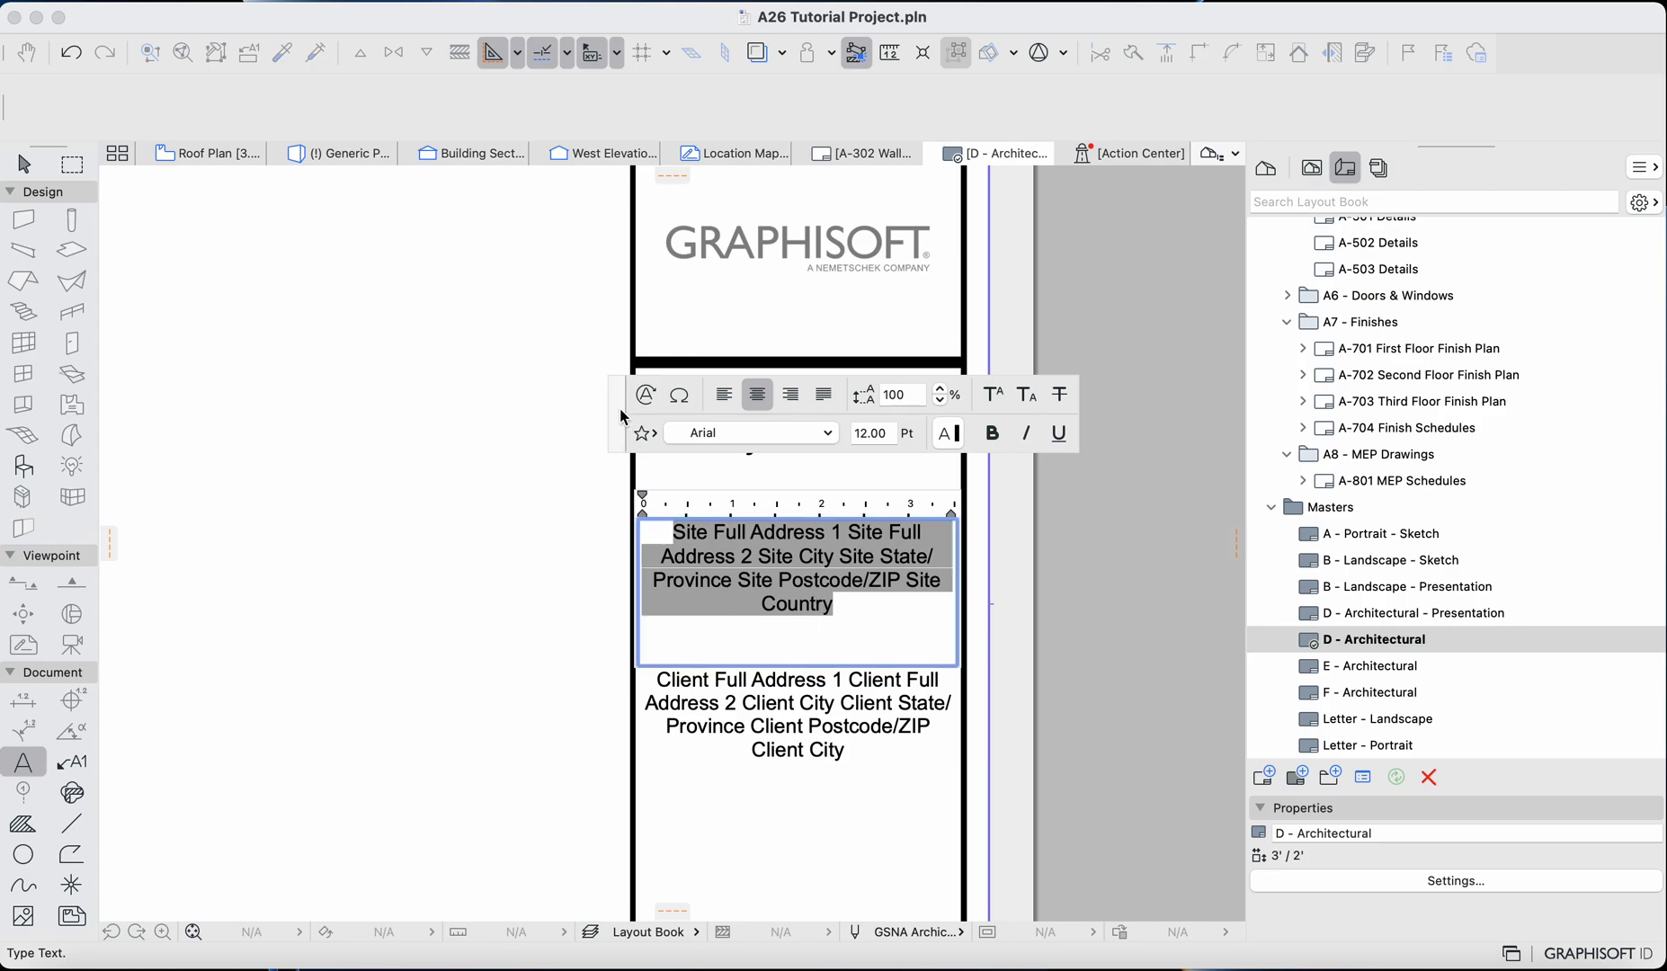
left_click_drag(623, 417, 173, 427)
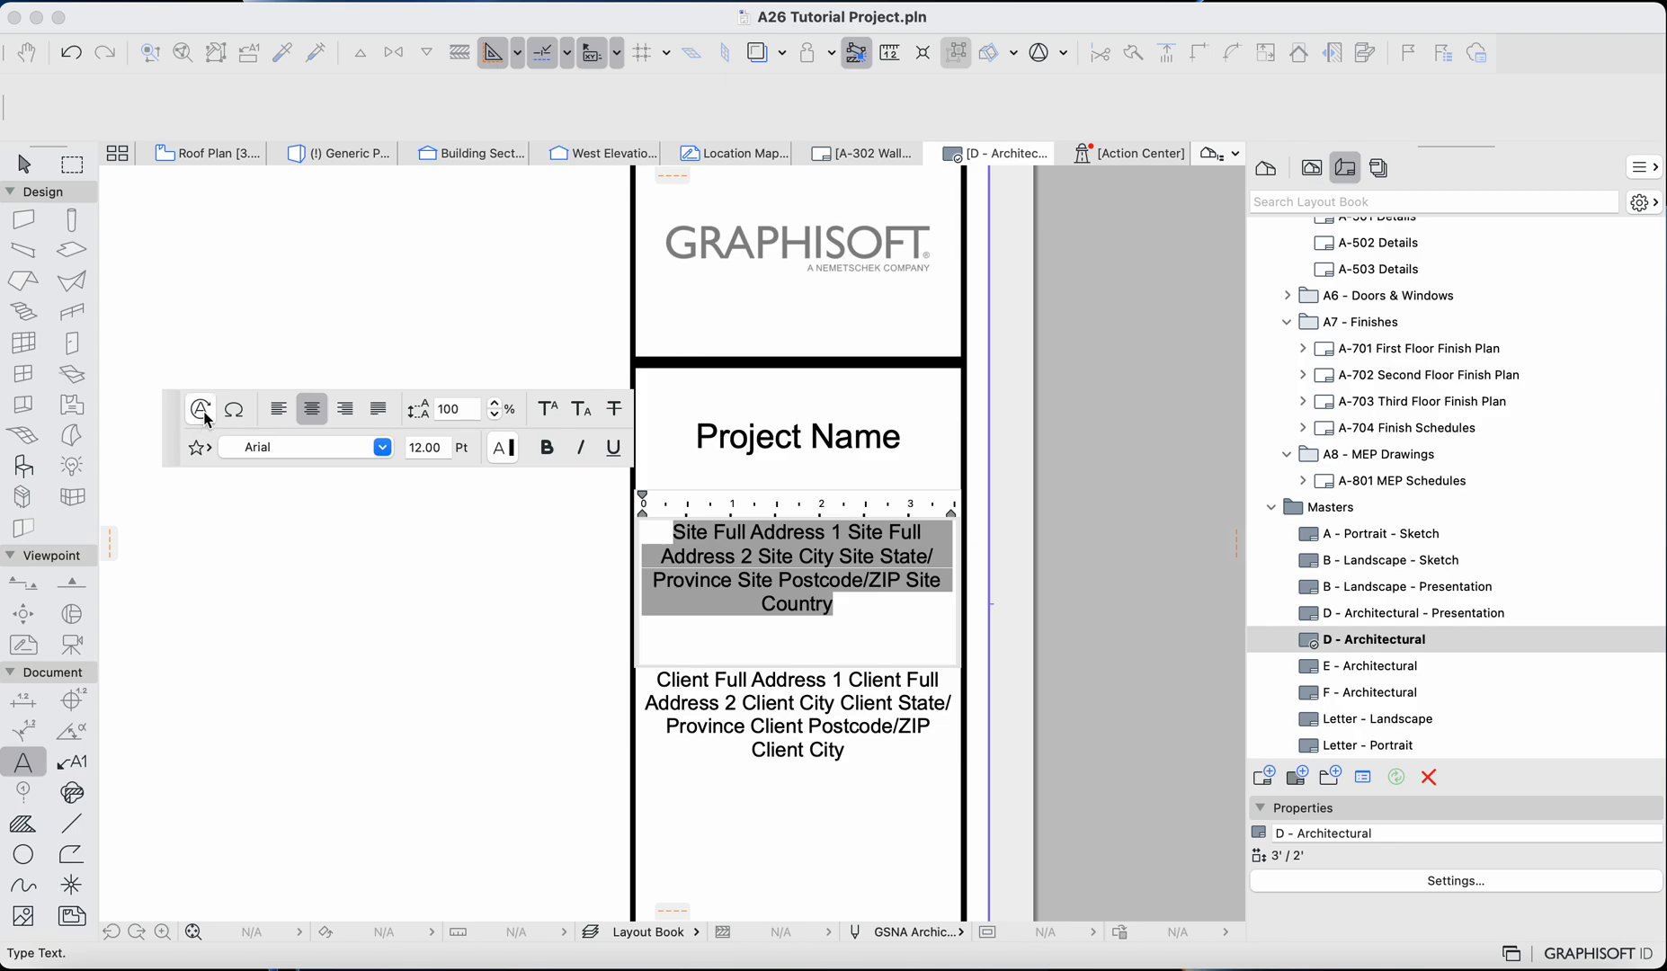
Step: Insert the Layout > Approved by autotext, then delete the mistaken field
left_click(201, 410)
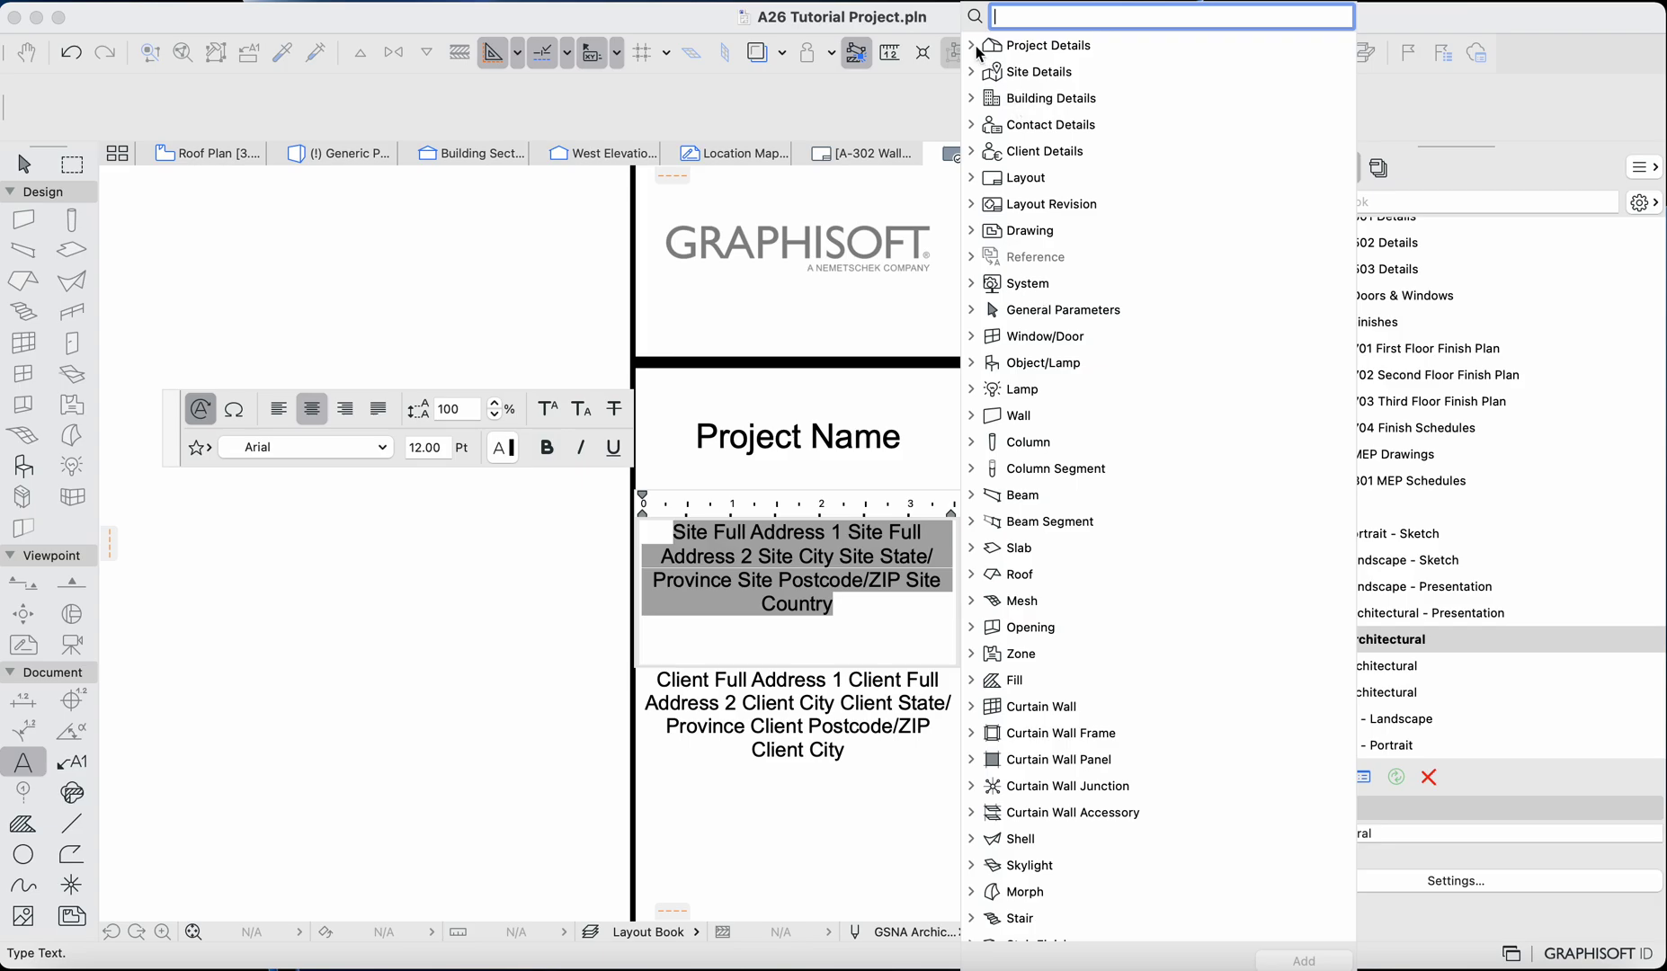
left_click(972, 179)
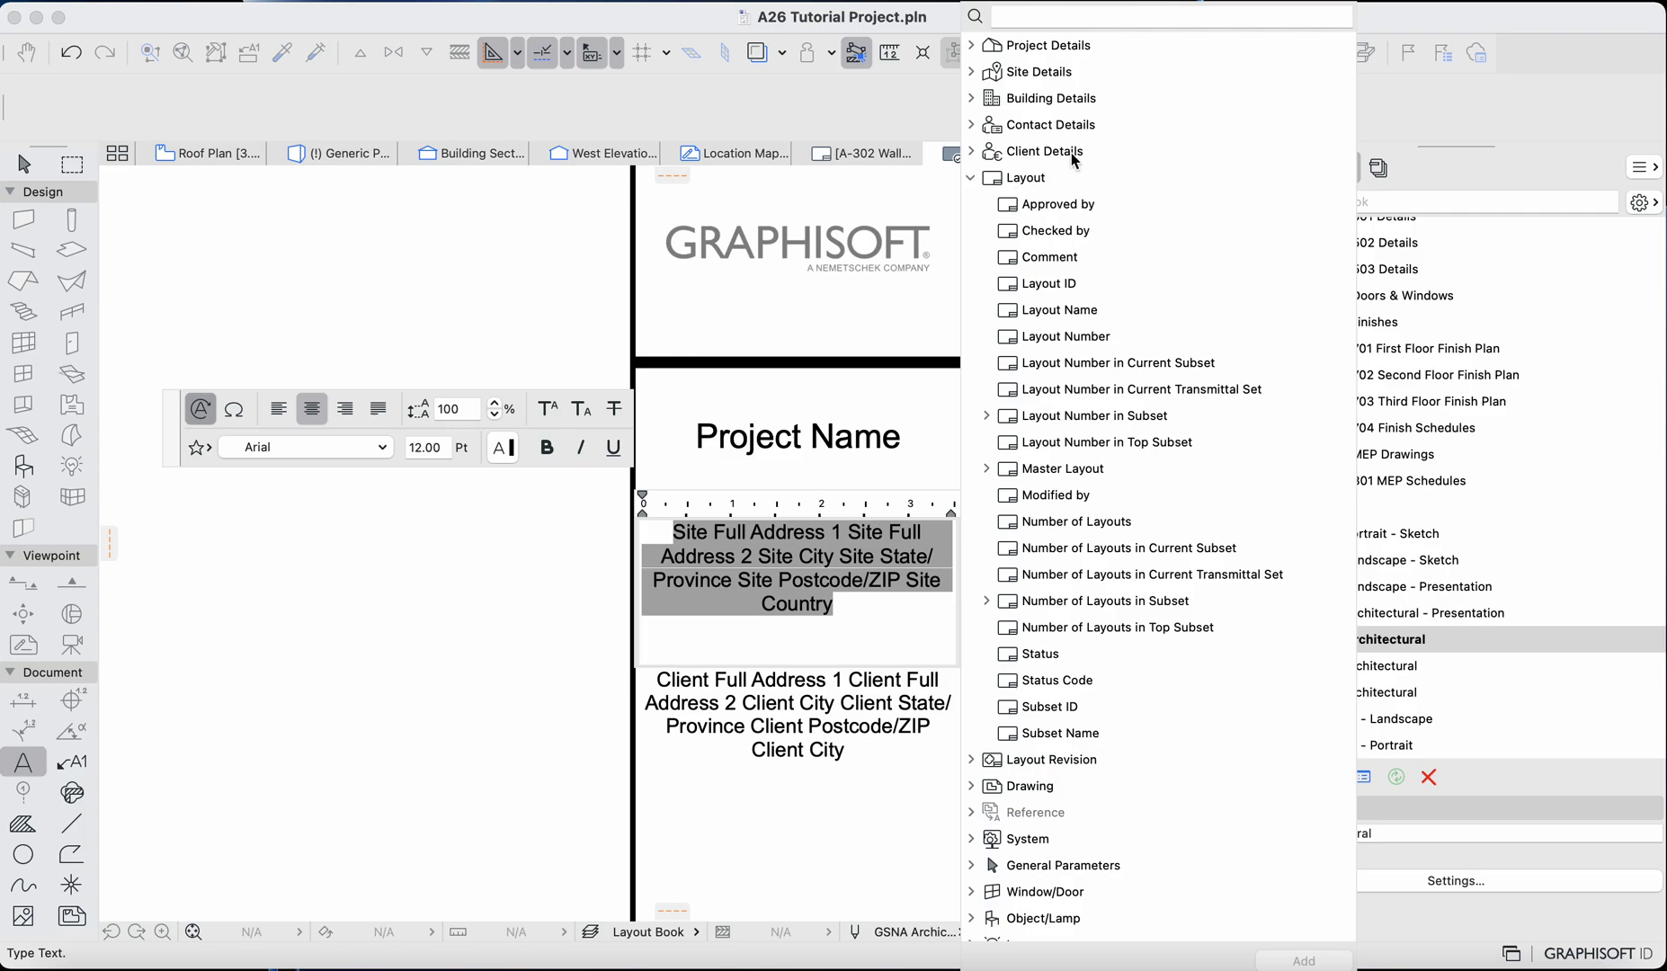
left_click(1037, 207)
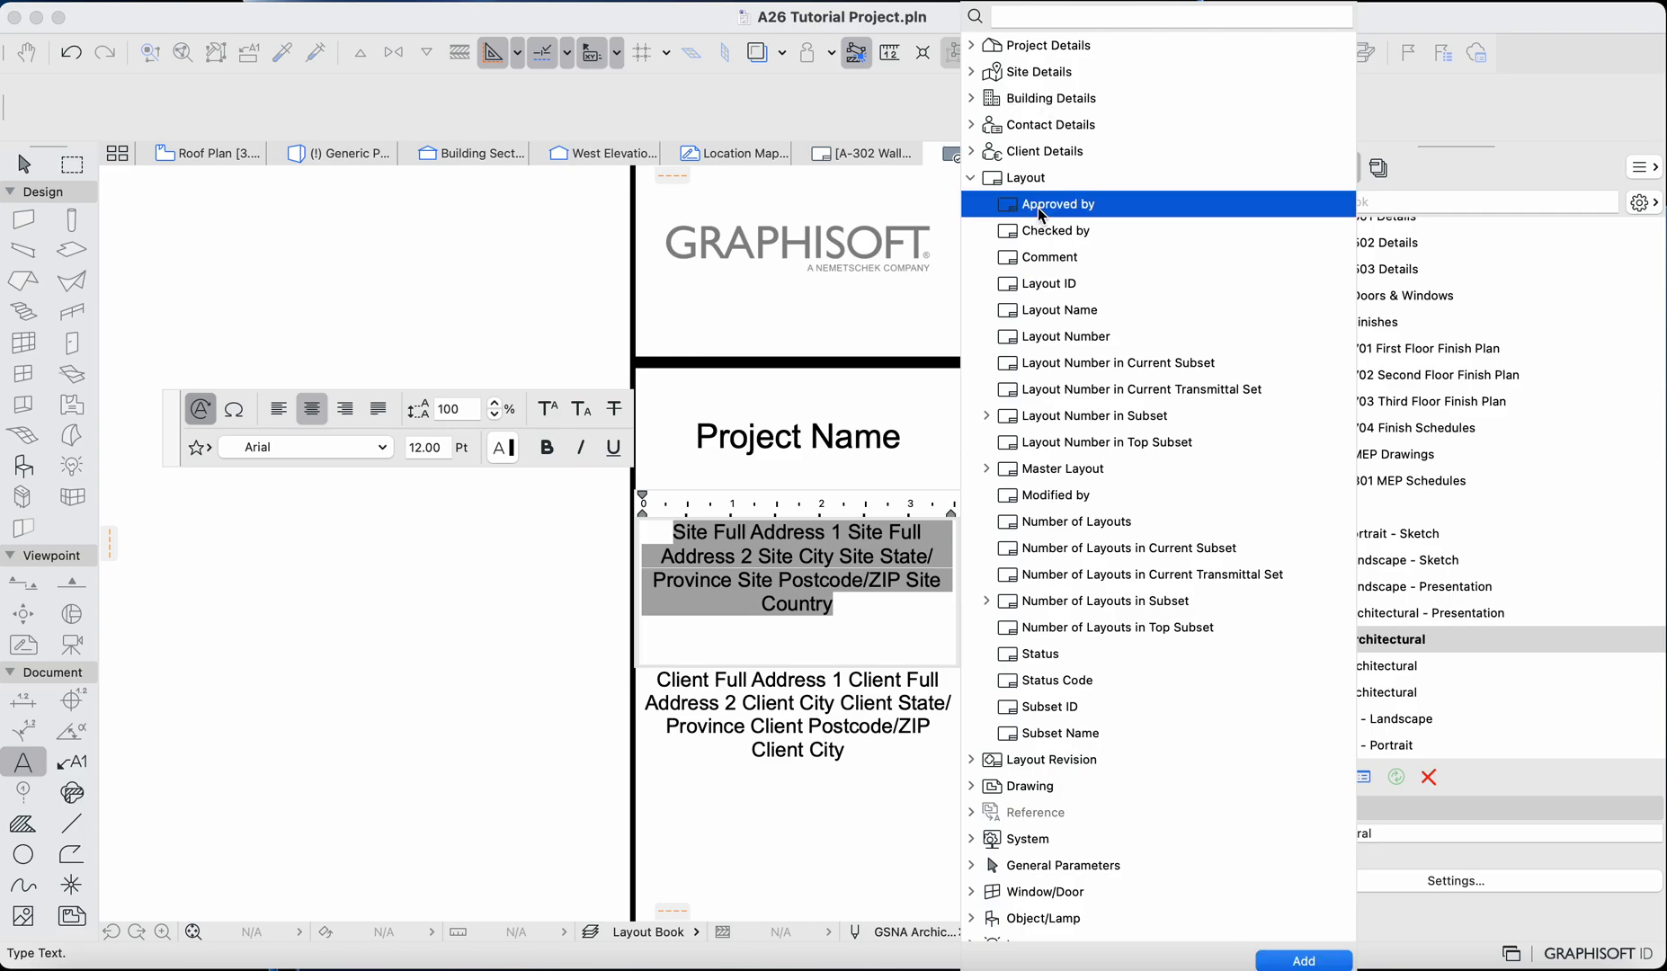
left_click(1316, 962)
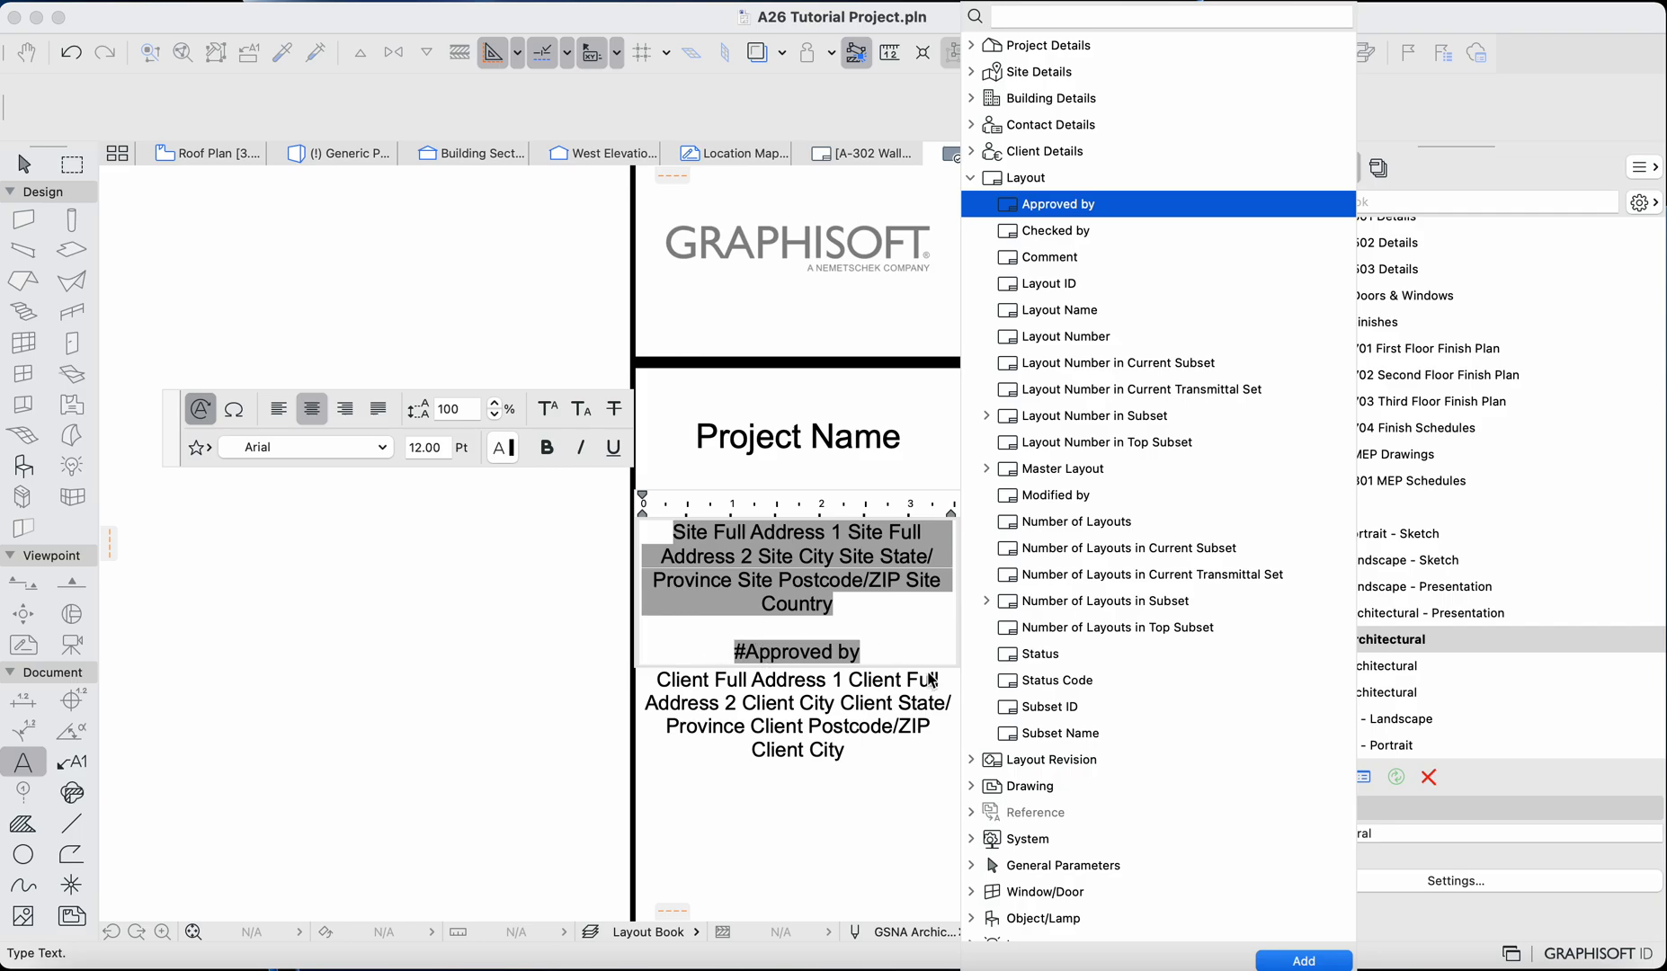
left_click(867, 655)
key("BackSpace")
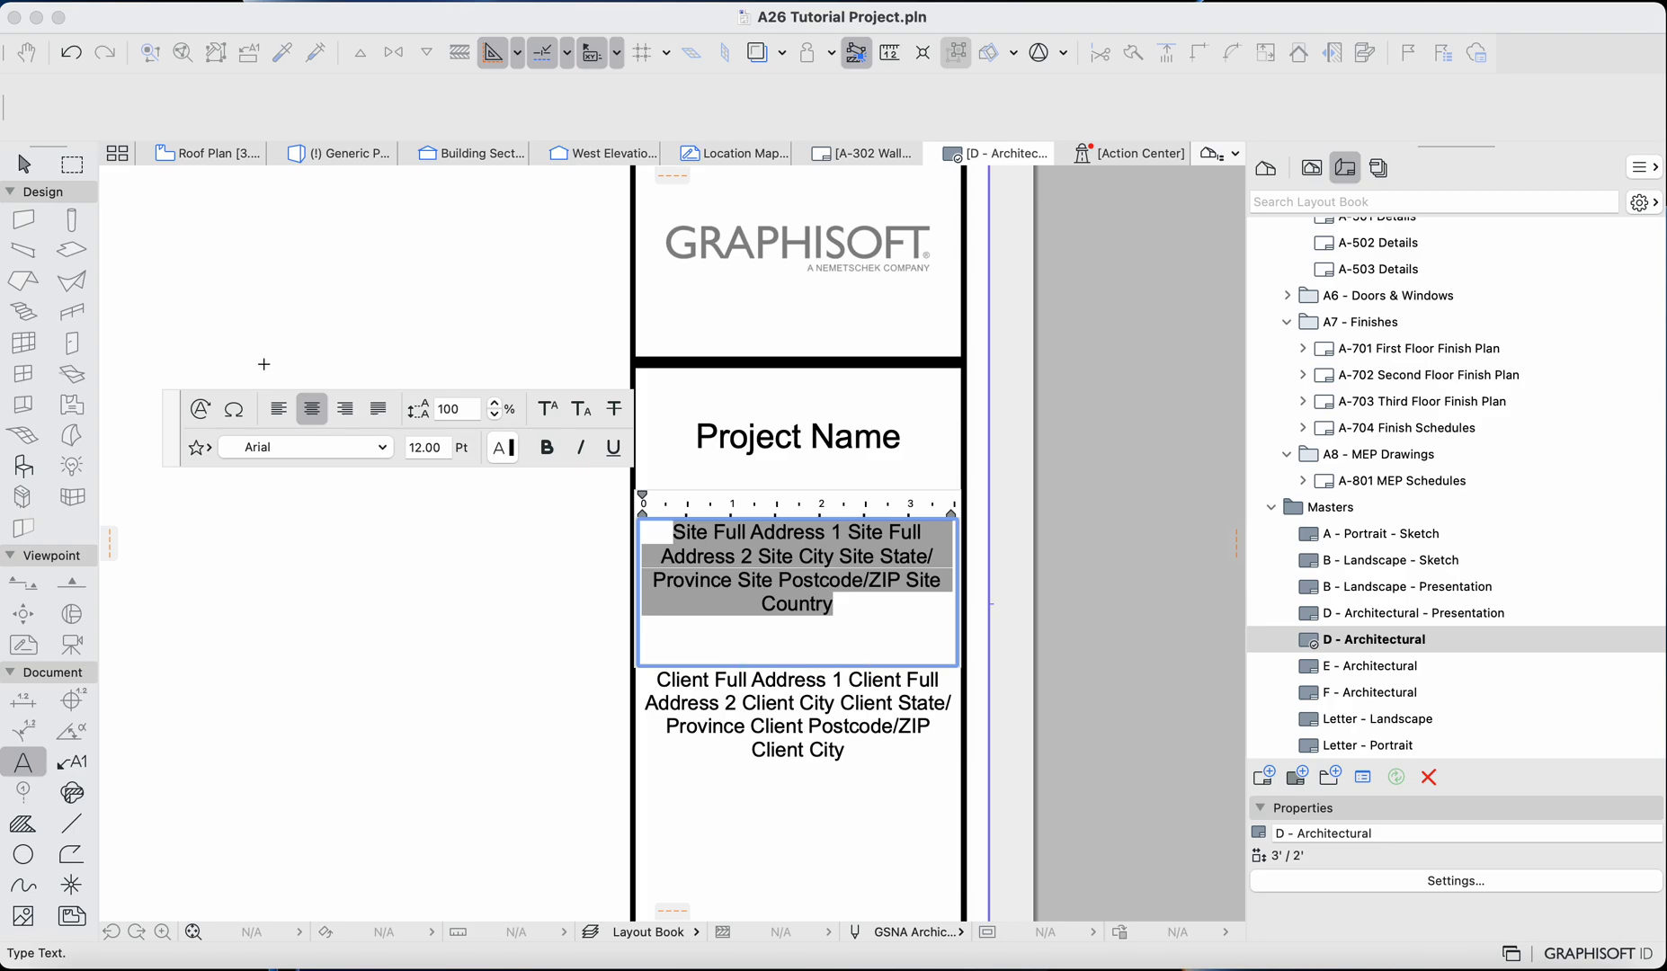
left_click(235, 410)
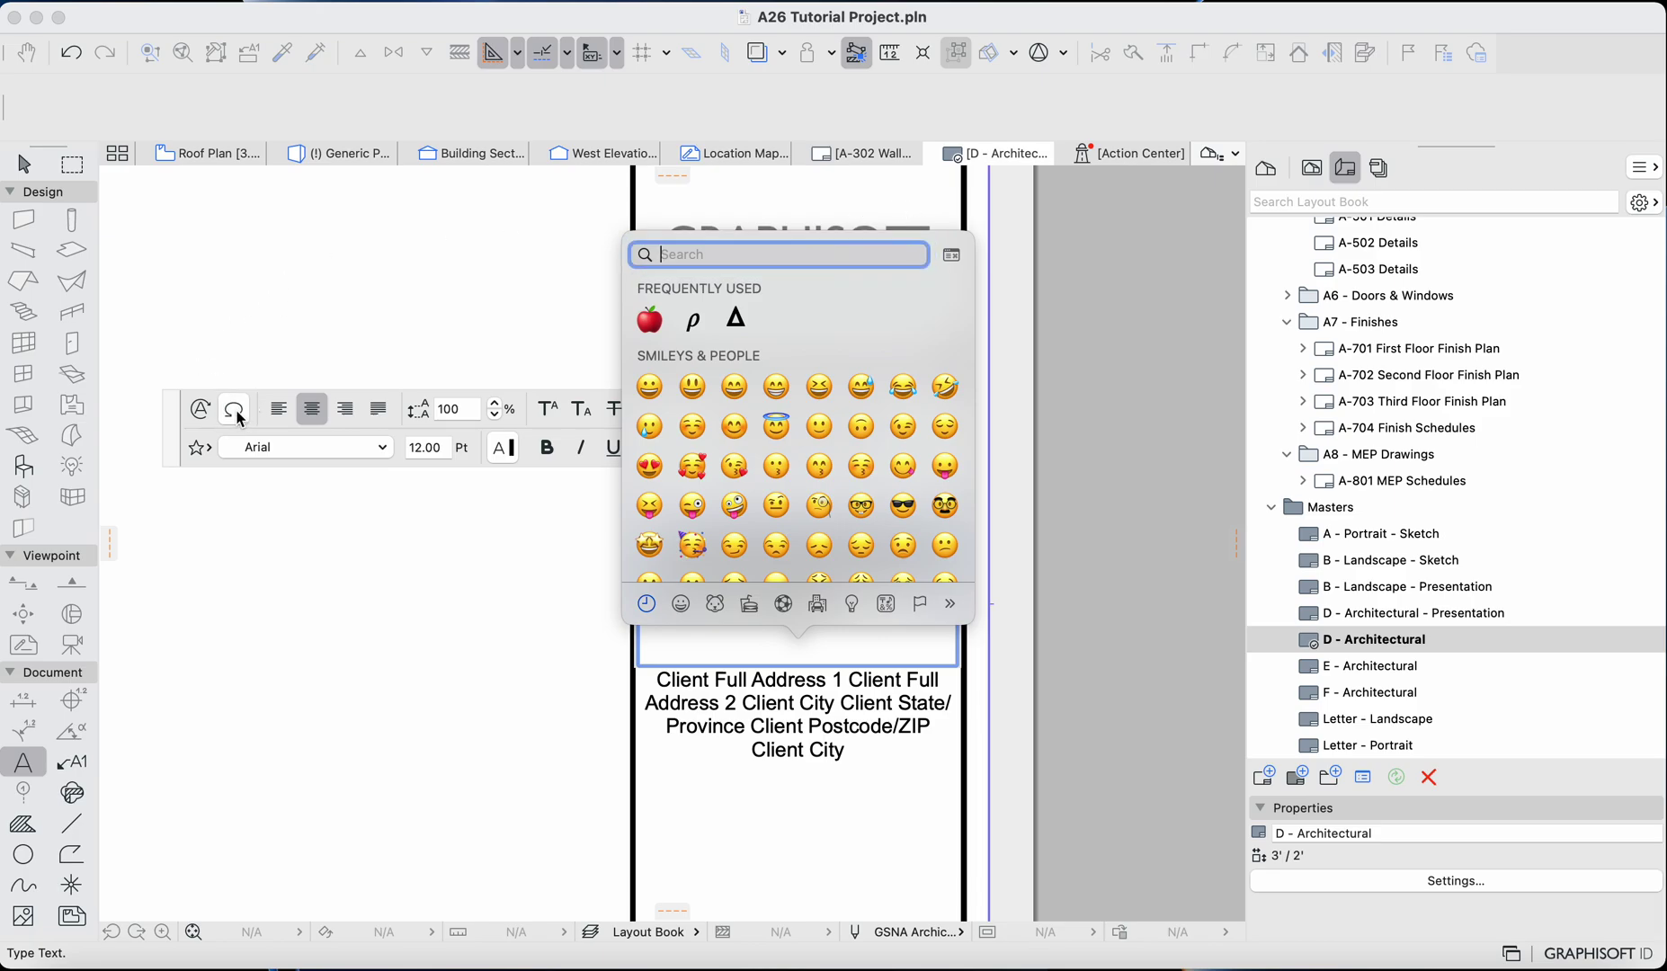
left_click(736, 639)
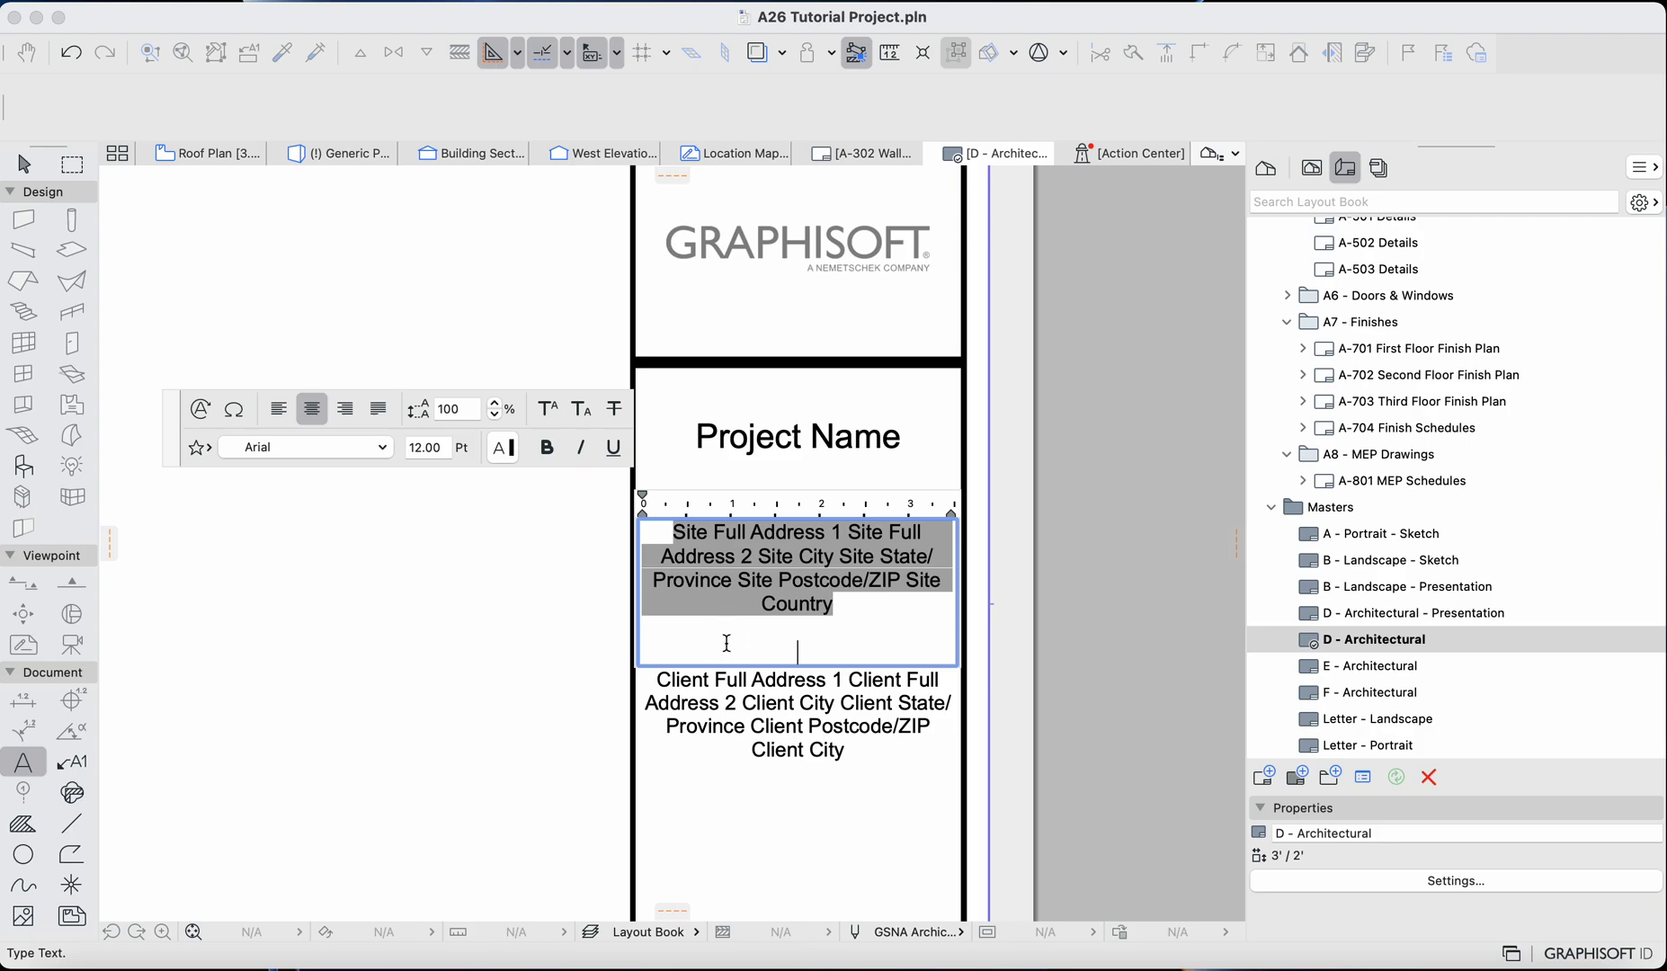
Step: Insert the Contact Details > Contact Full Name autotext on the new line
left_click(199, 409)
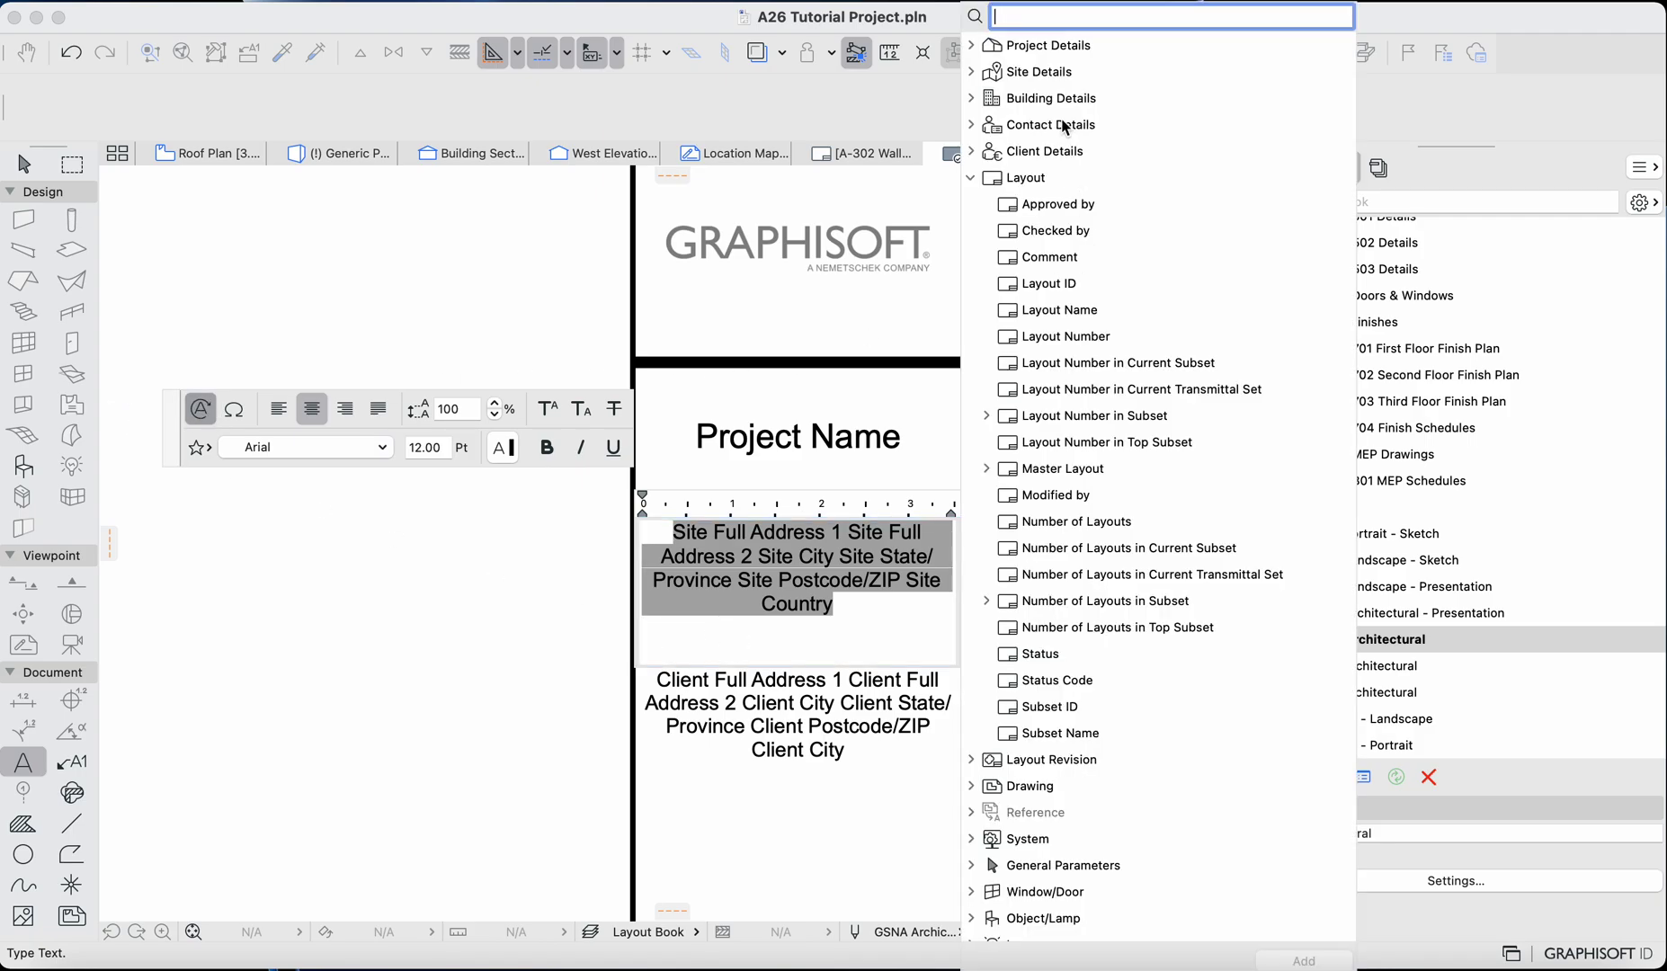
left_click(972, 126)
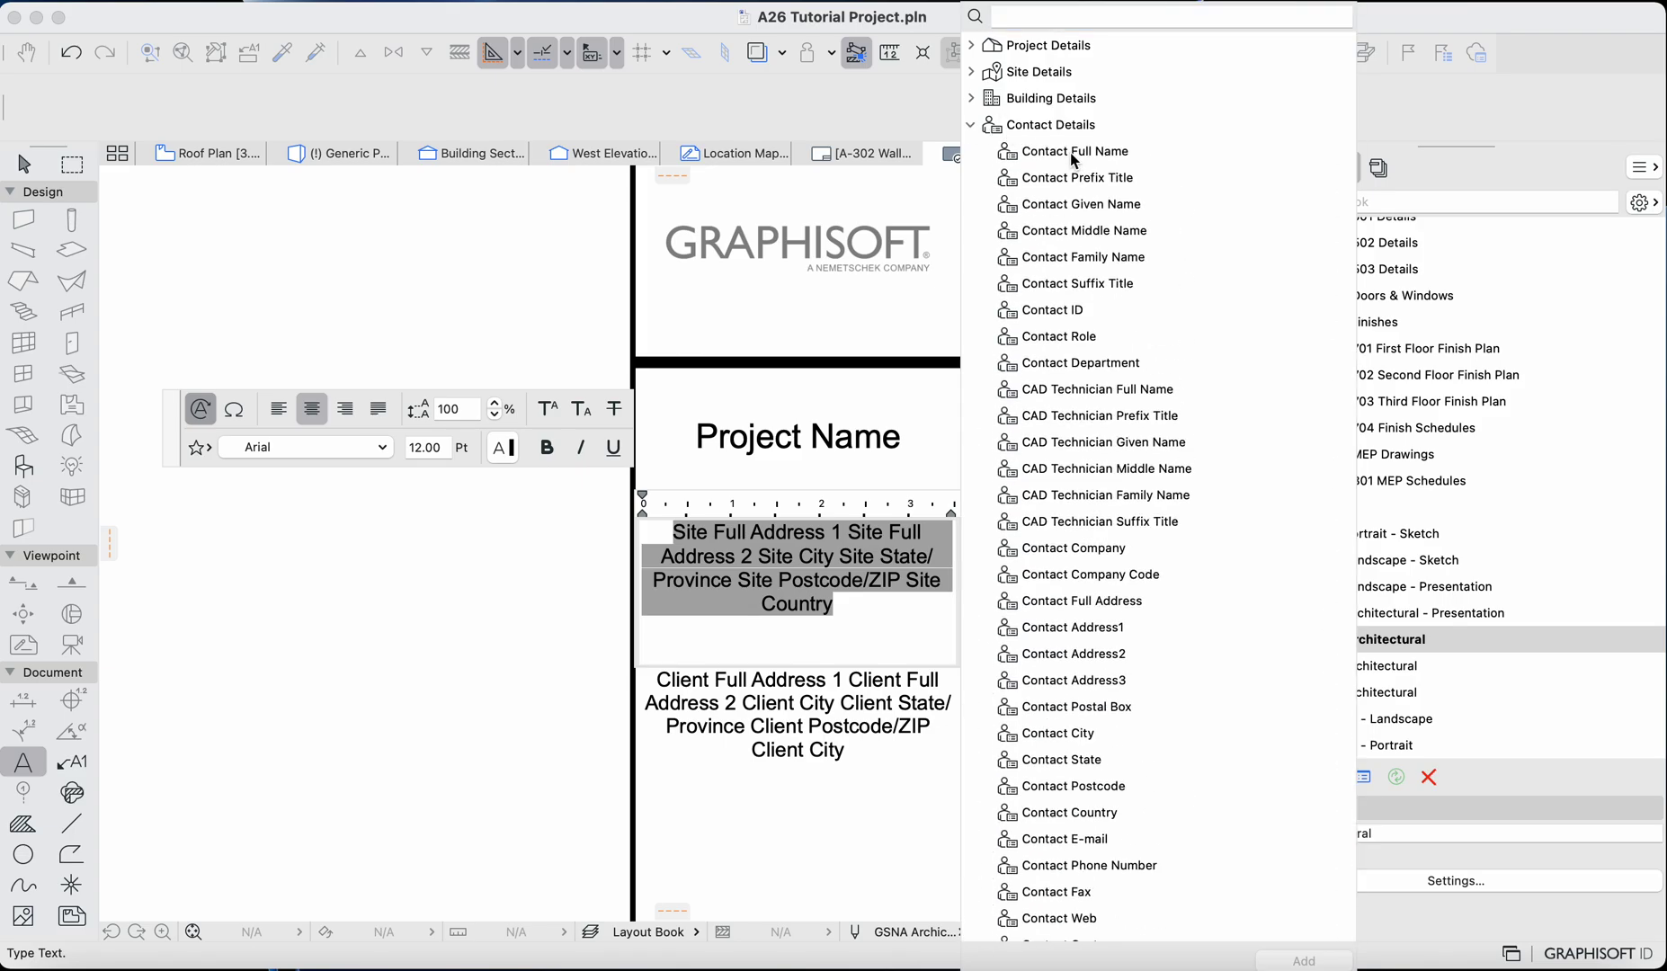
left_click(1071, 152)
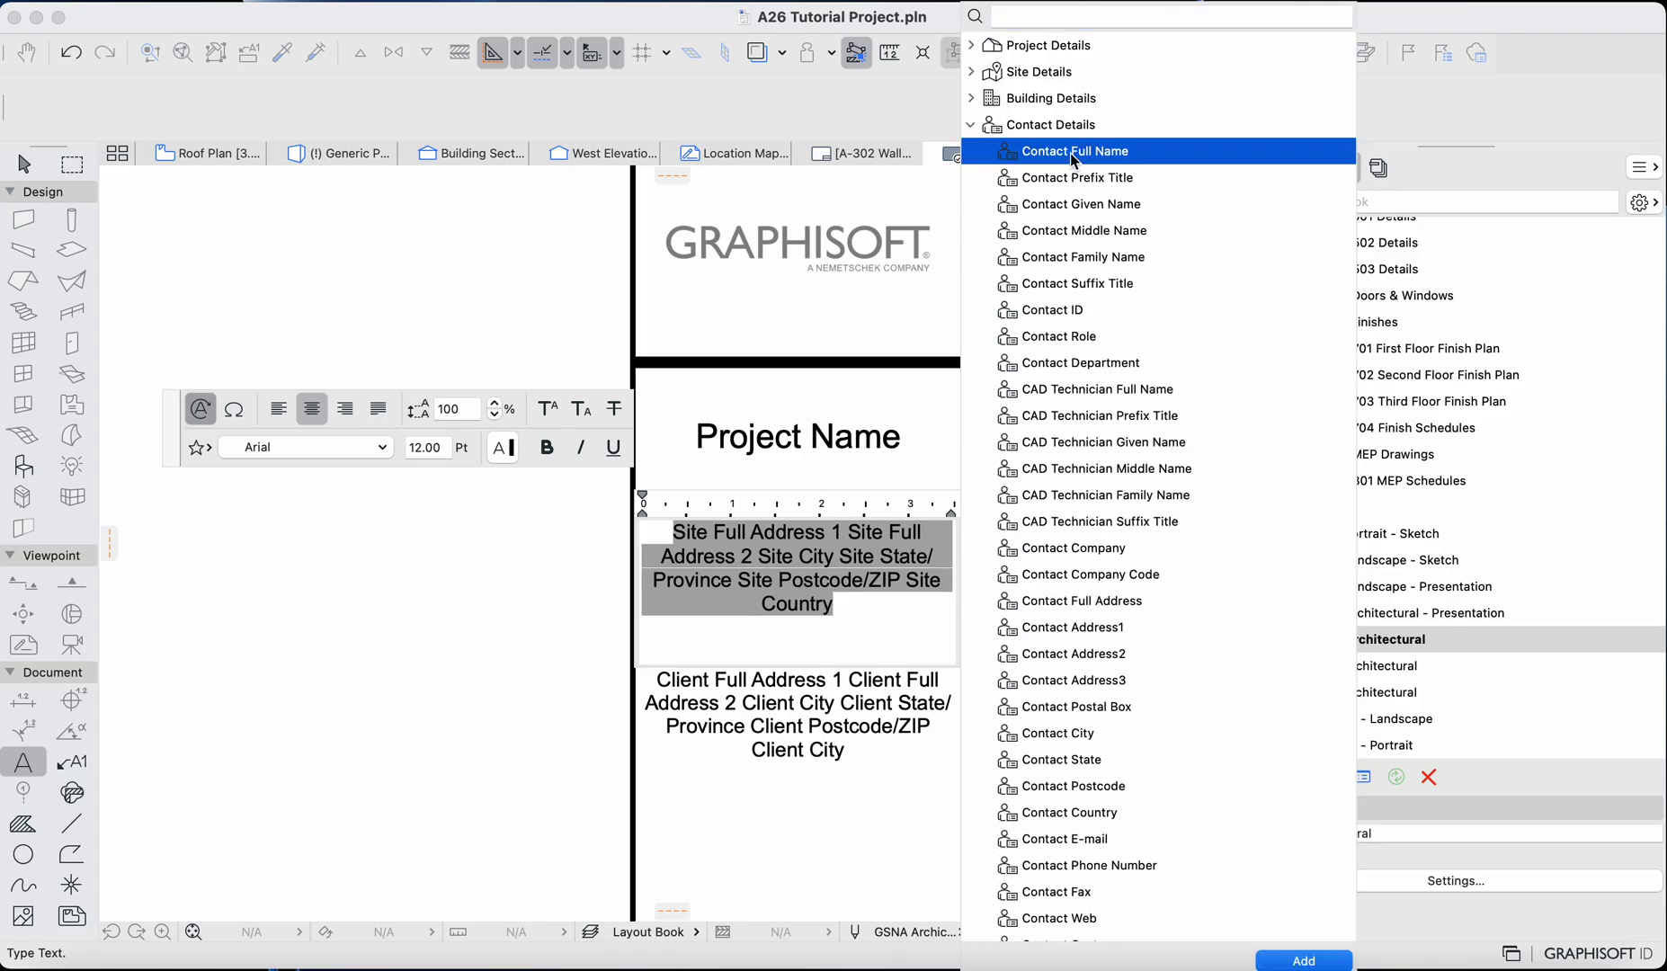
left_click(1305, 960)
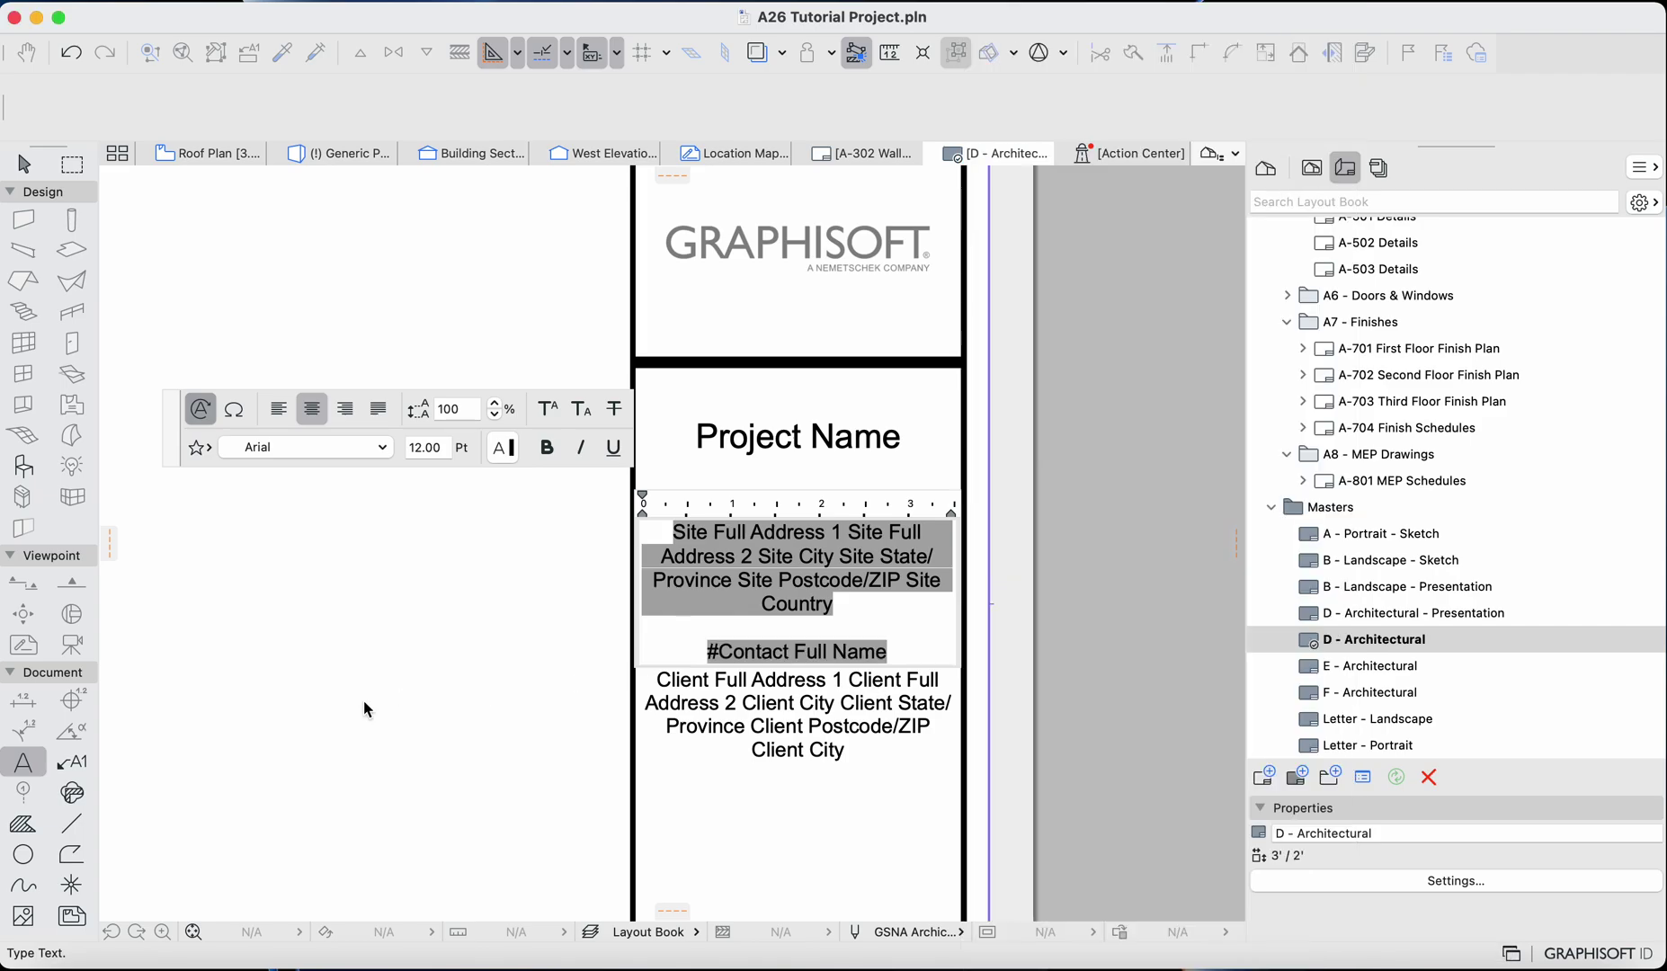
left_click(308, 696)
left_click(800, 590)
Step: Shift the site address text block up slightly
left_click_drag(800, 591, 800, 566)
double_click(778, 601)
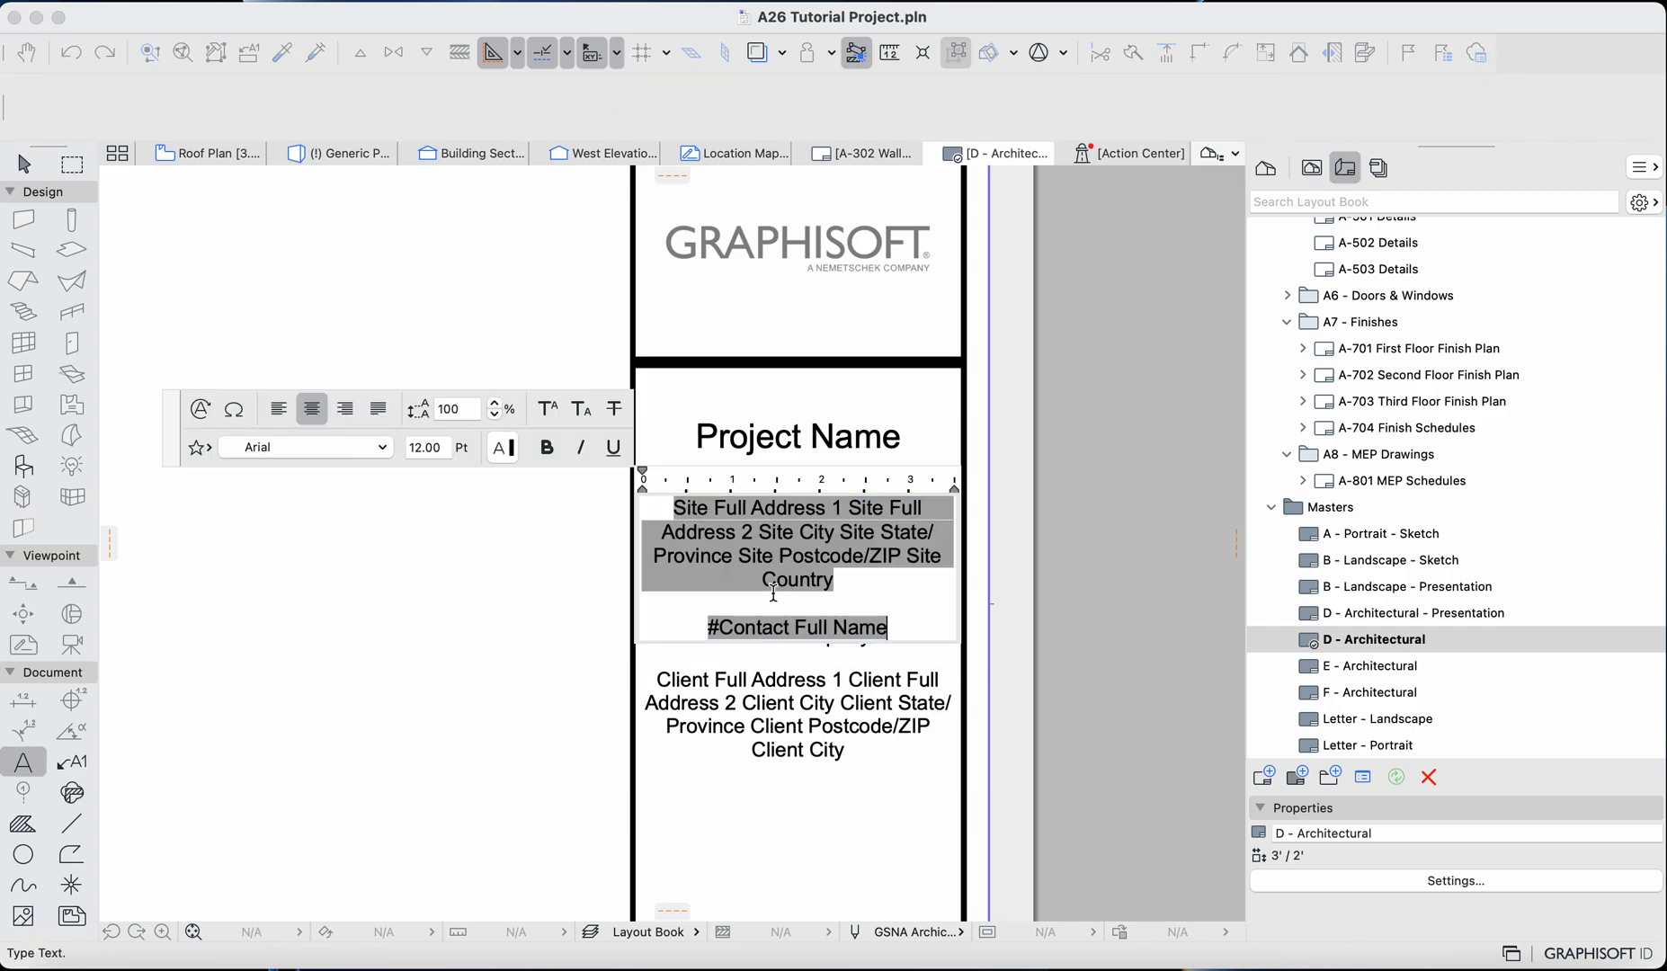
left_click(465, 777)
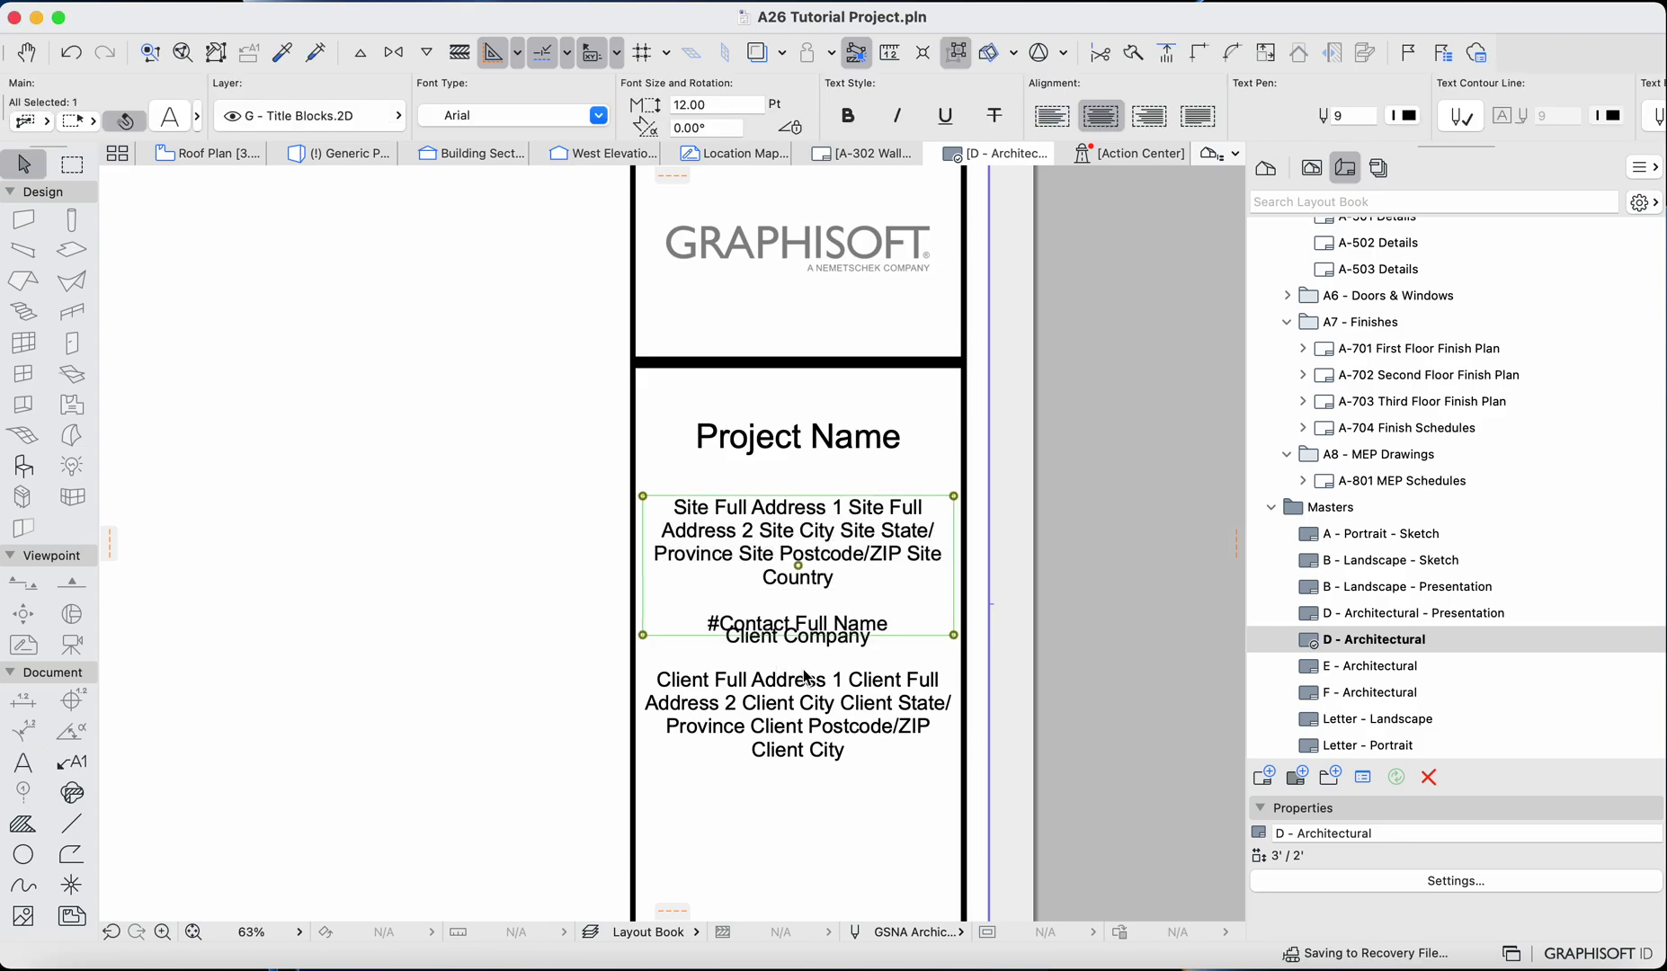
Step: Move the client address and Client Company text blocks lower to clear the contact line
left_click(826, 712)
left_click(801, 717)
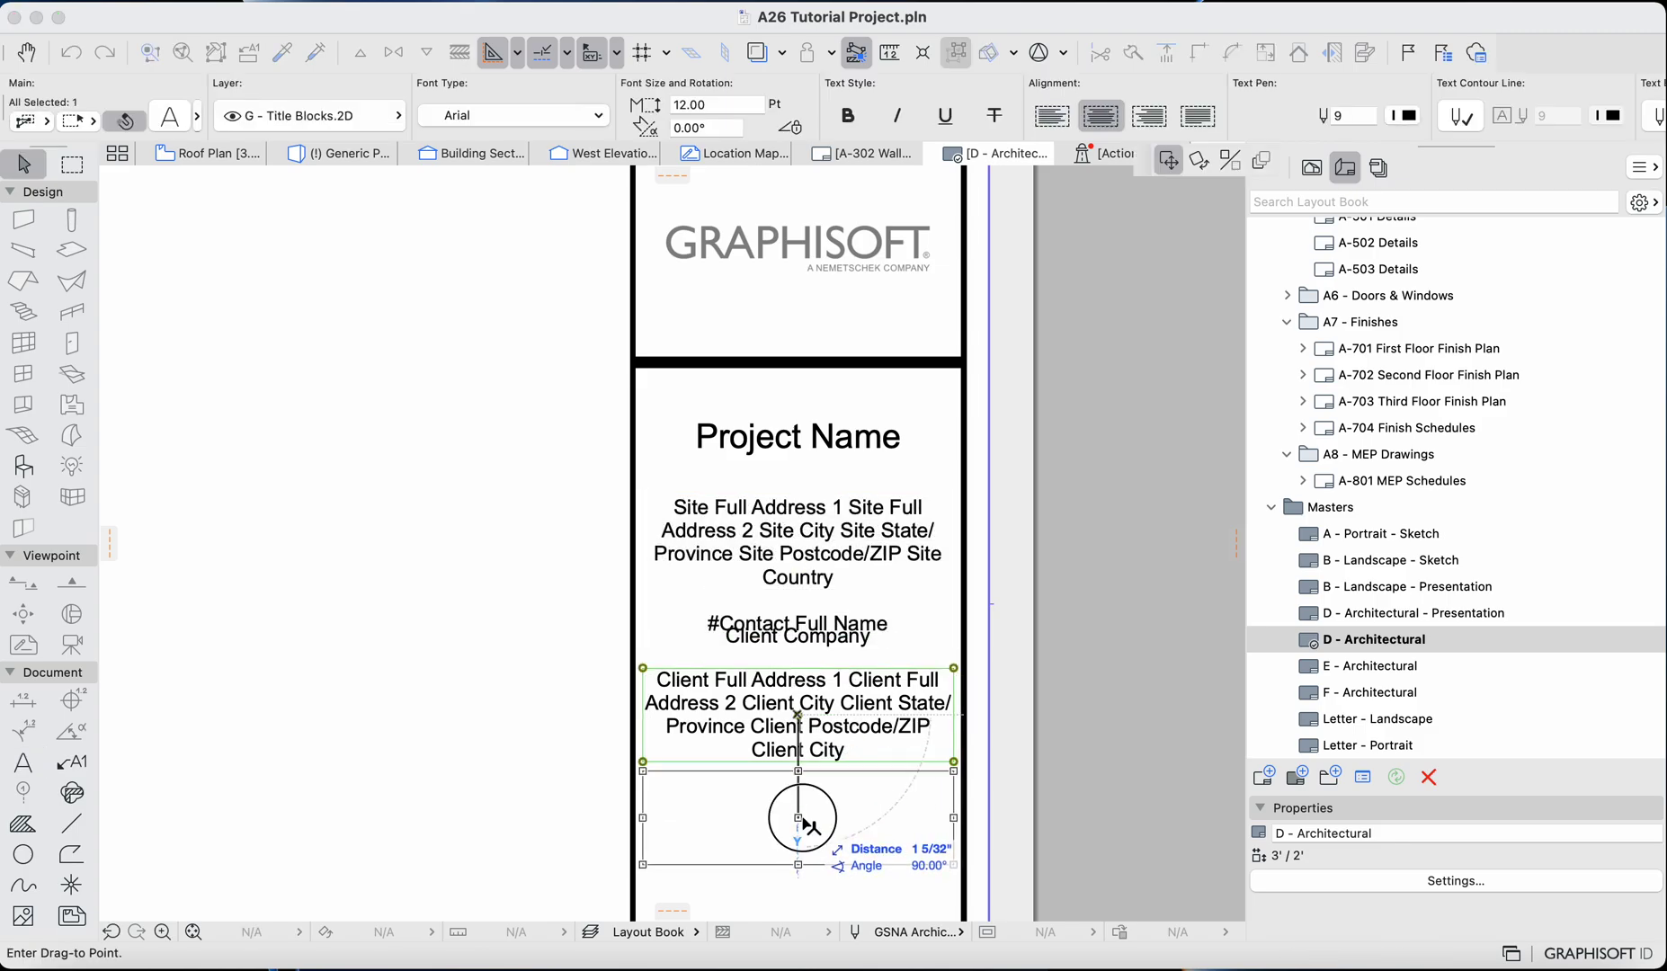
left_click(801, 822)
left_click(800, 640)
left_click(800, 641)
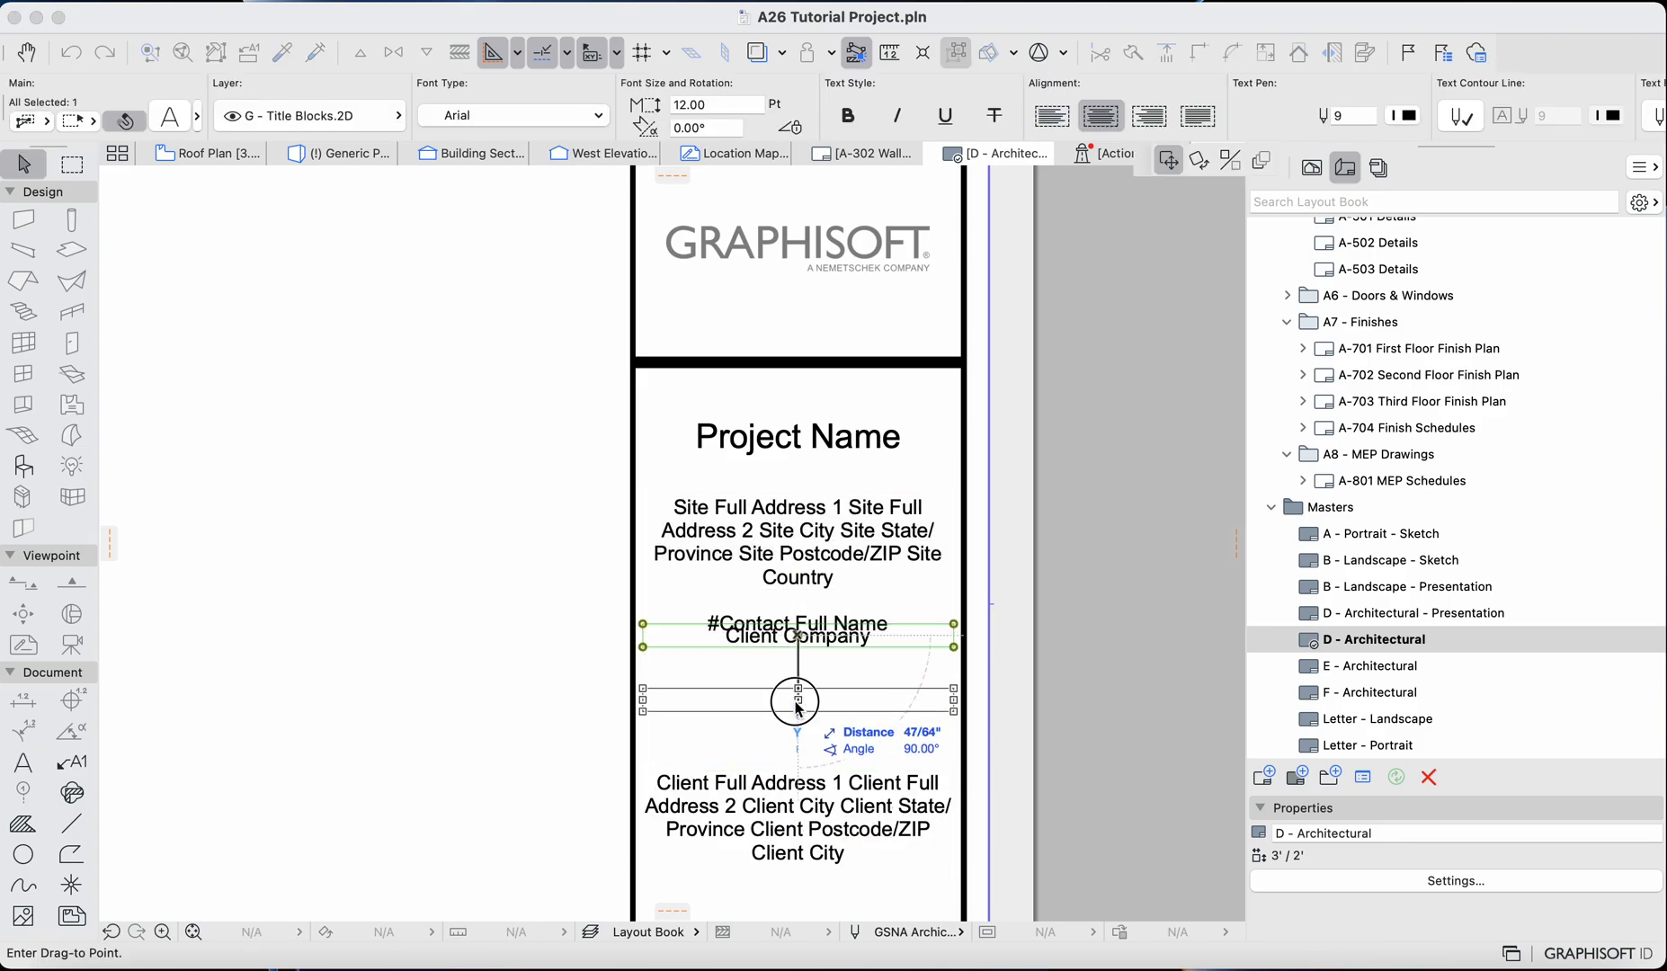
left_click(800, 705)
left_click(467, 530)
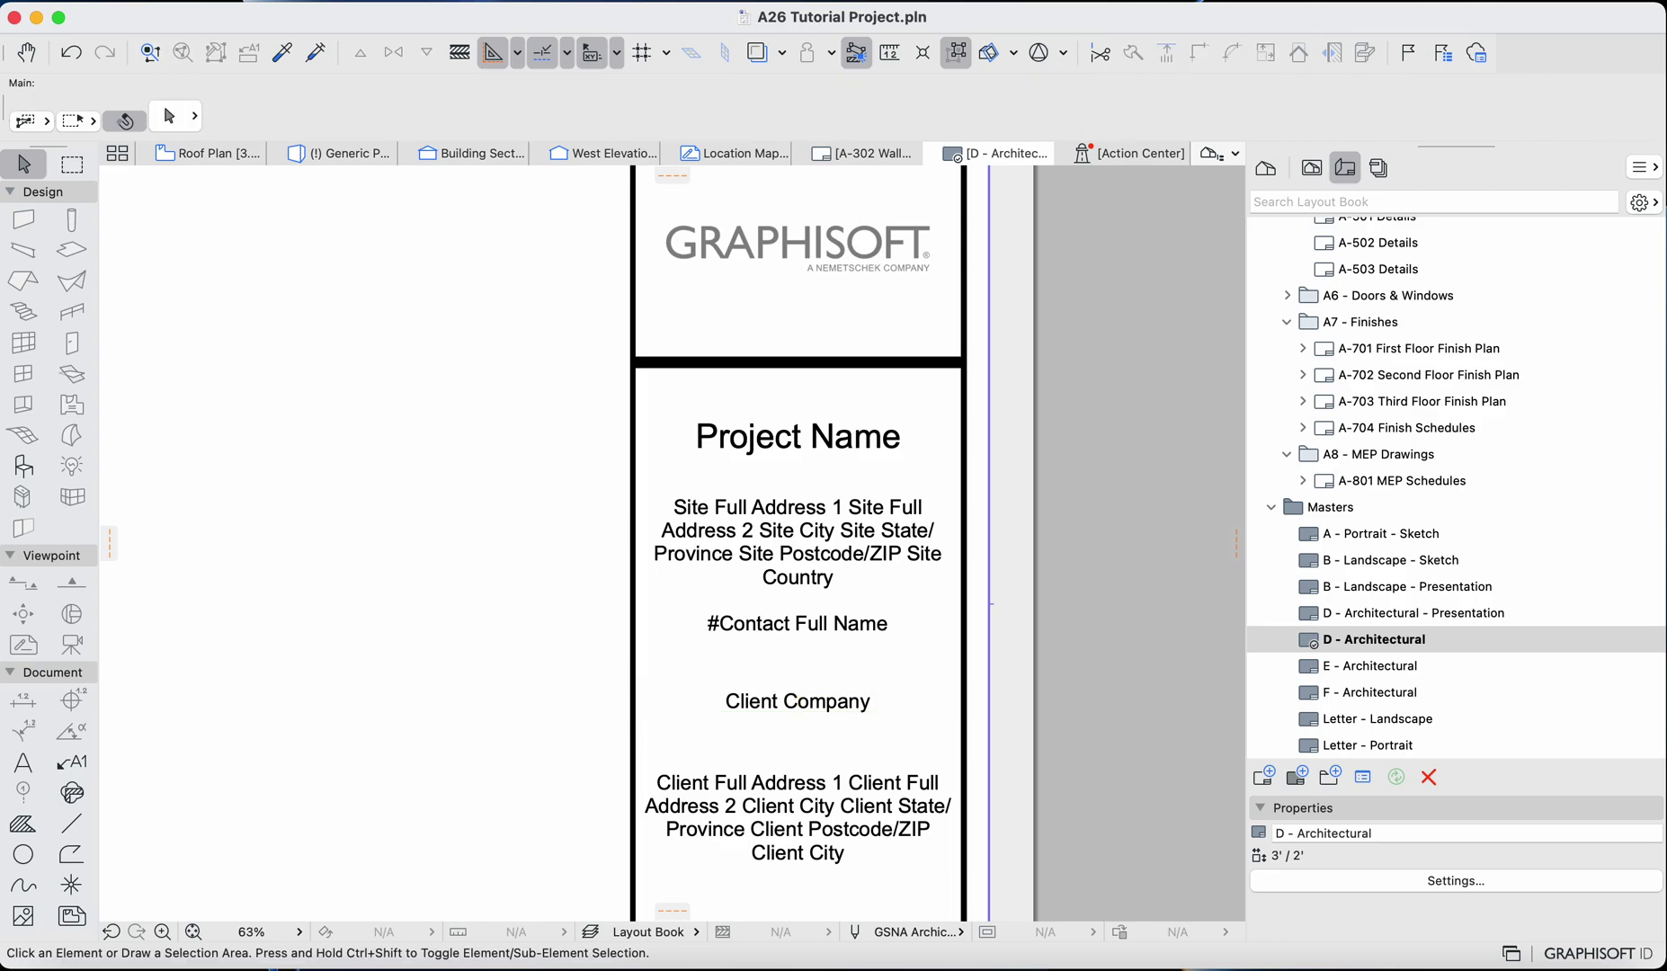
Step: Open File > Info > Project Info and move its window aside
left_click(144, 1)
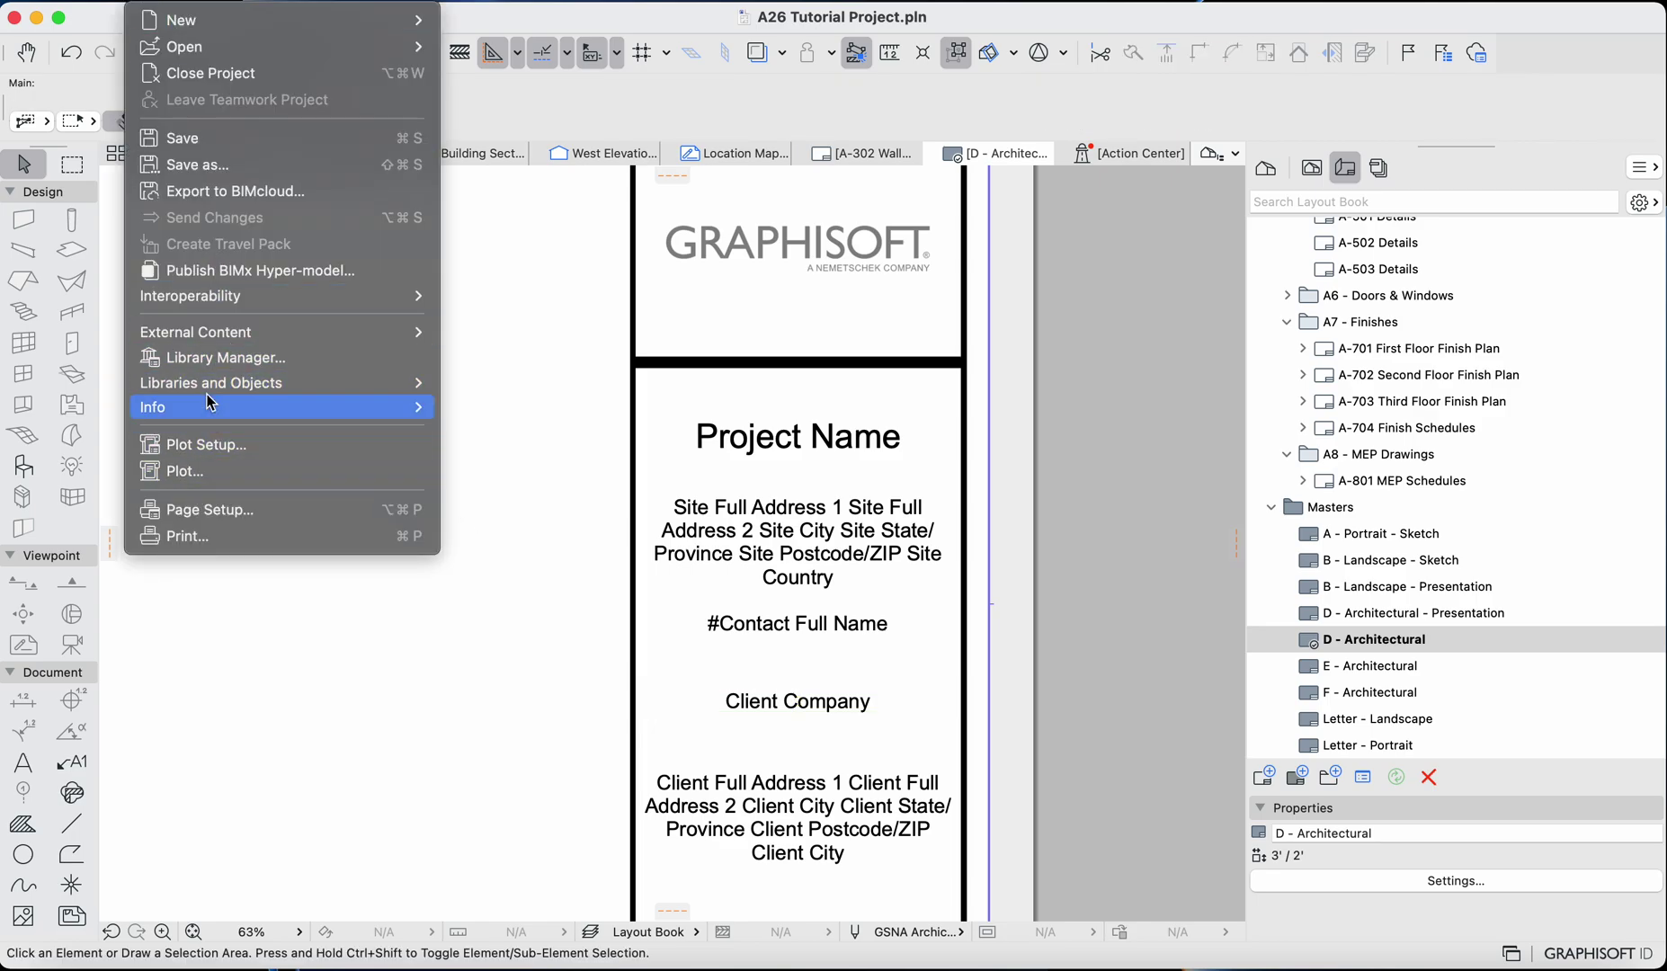
mouse_move(220, 406)
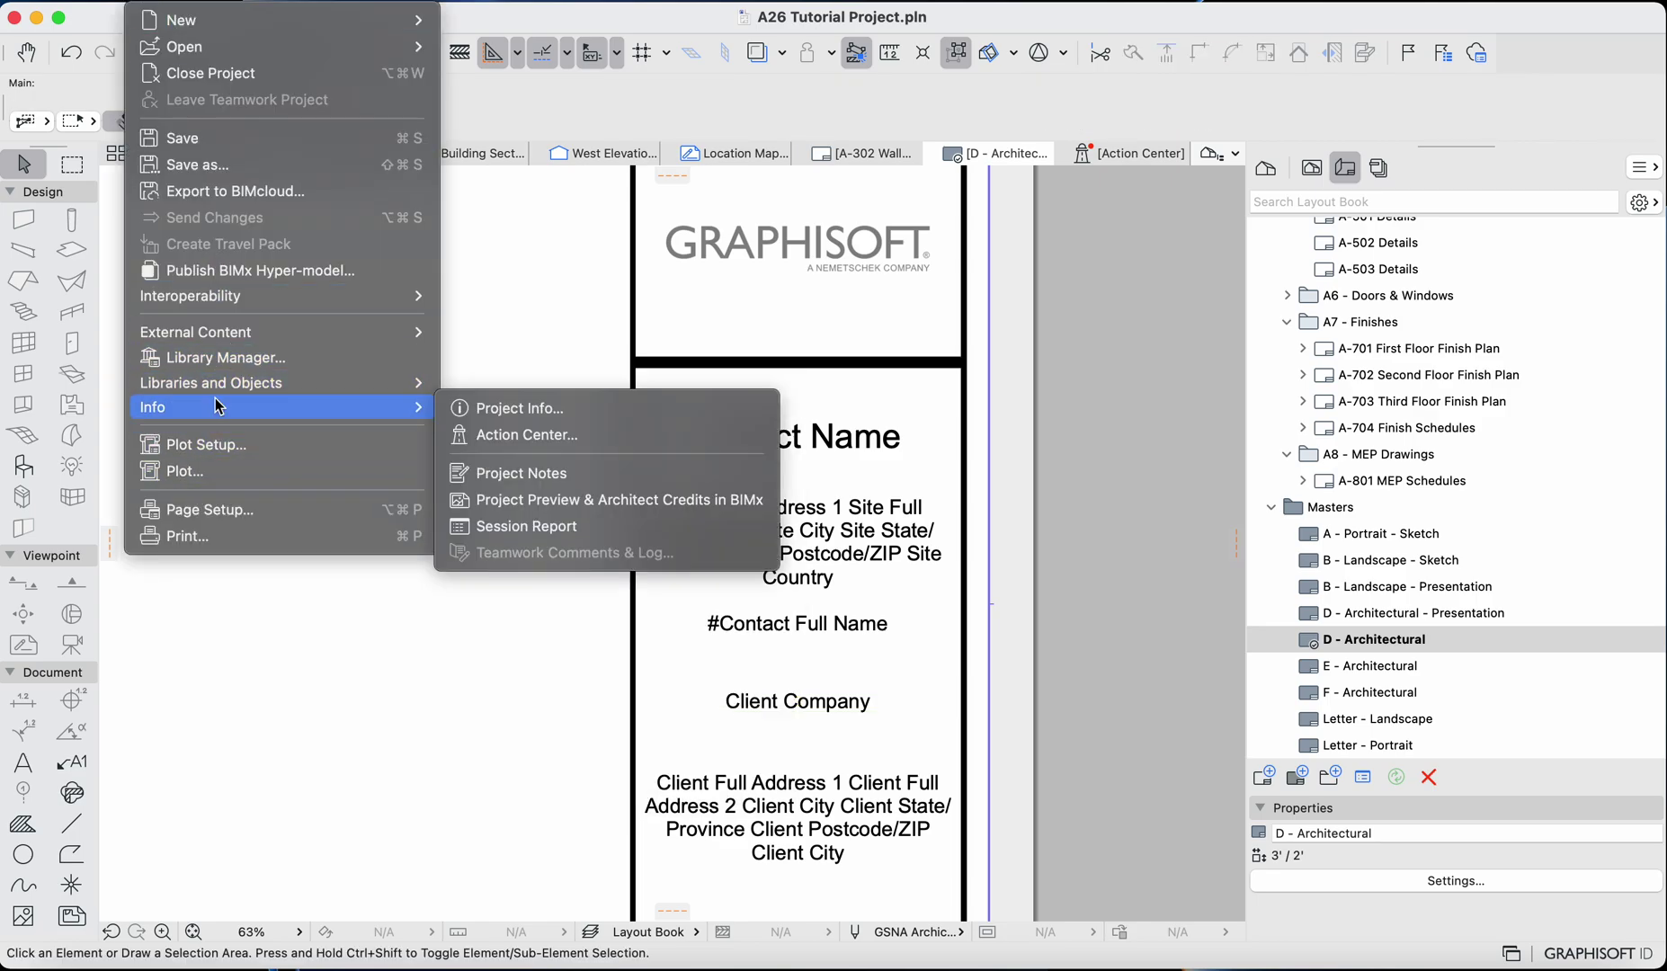
left_click(521, 405)
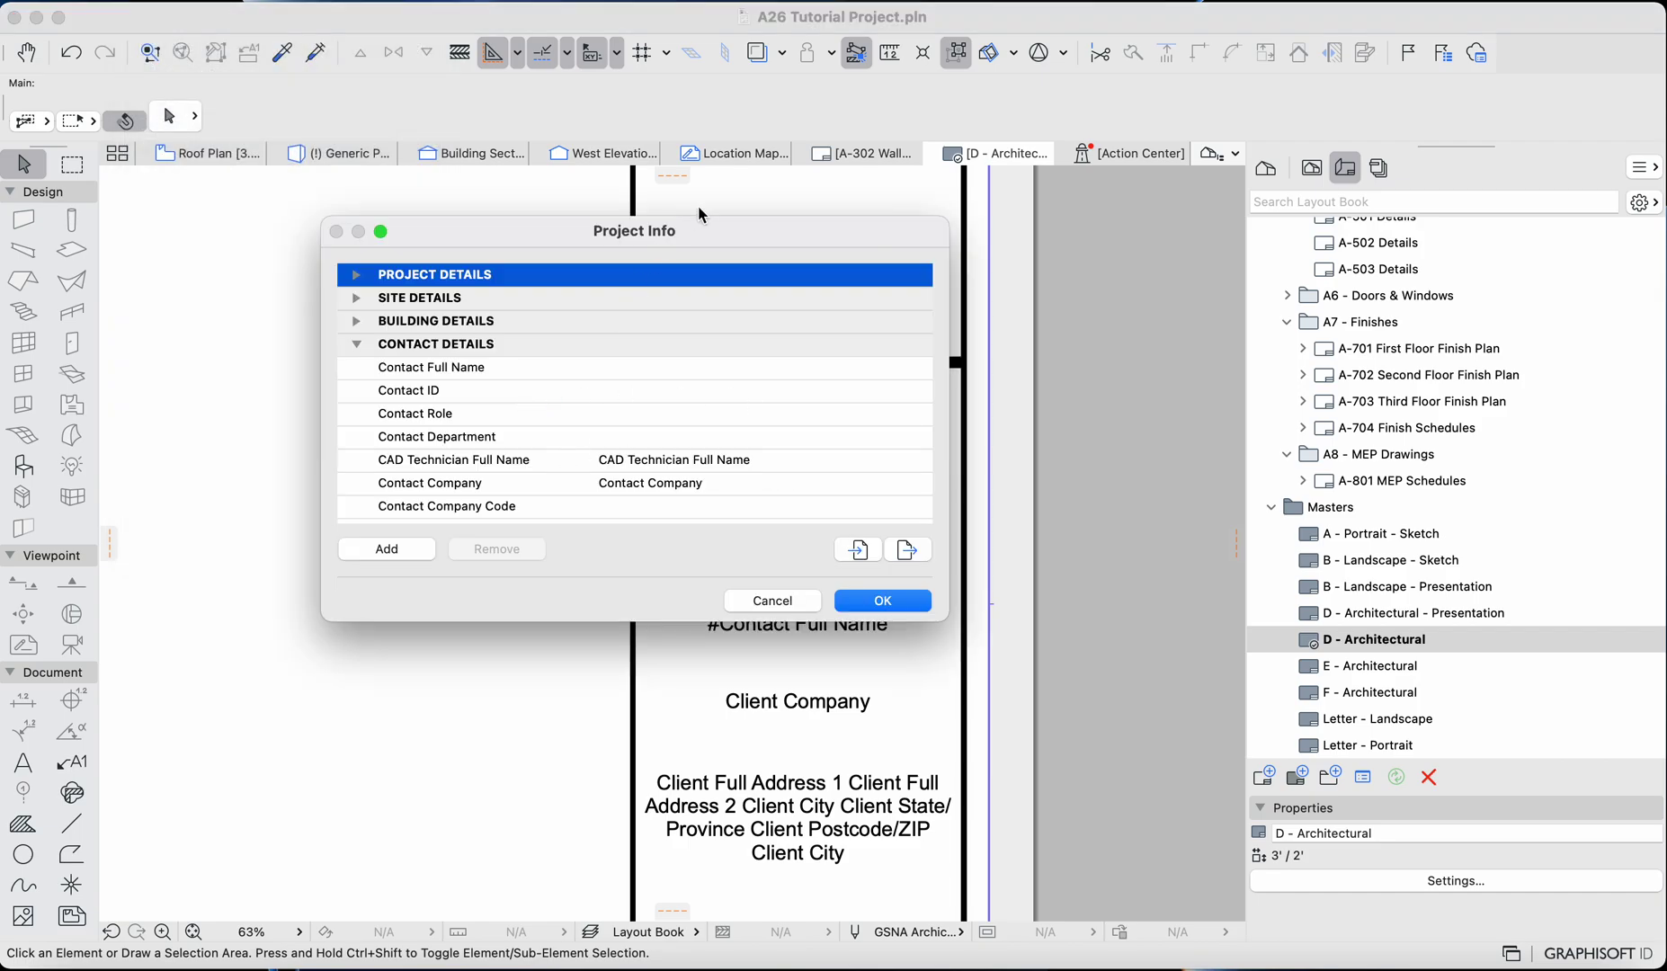
left_click_drag(727, 233, 526, 186)
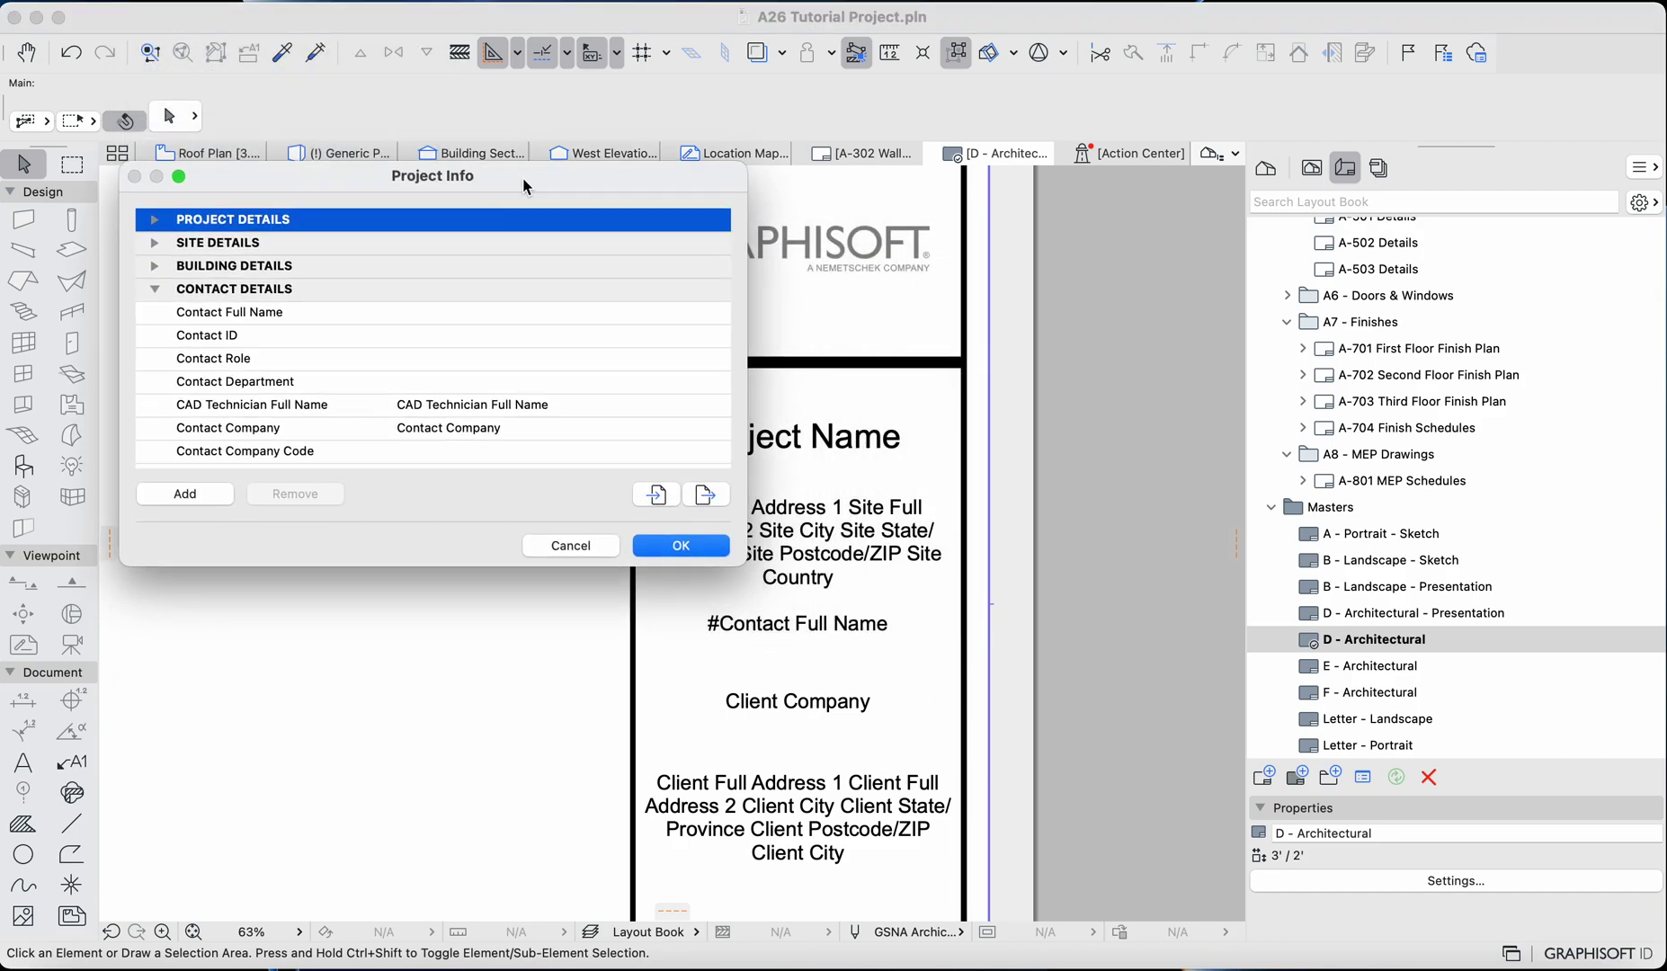
Step: Enter the contact's given and family names for Contact Full Name and apply Project Info
left_click(465, 322)
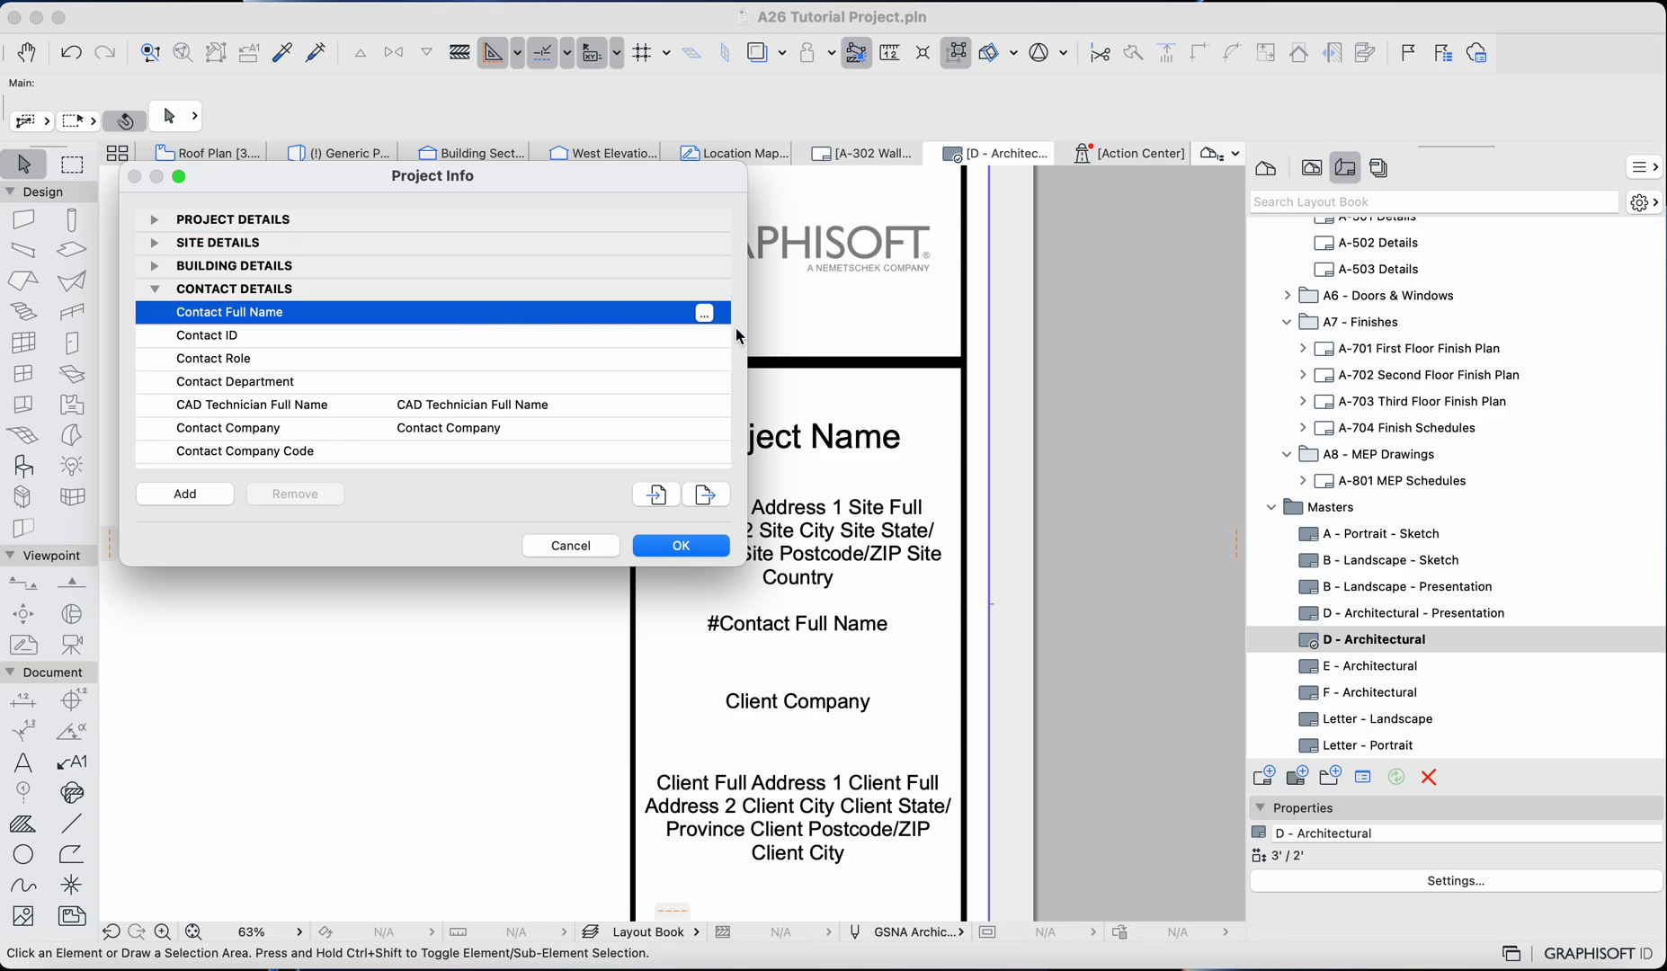
left_click(706, 314)
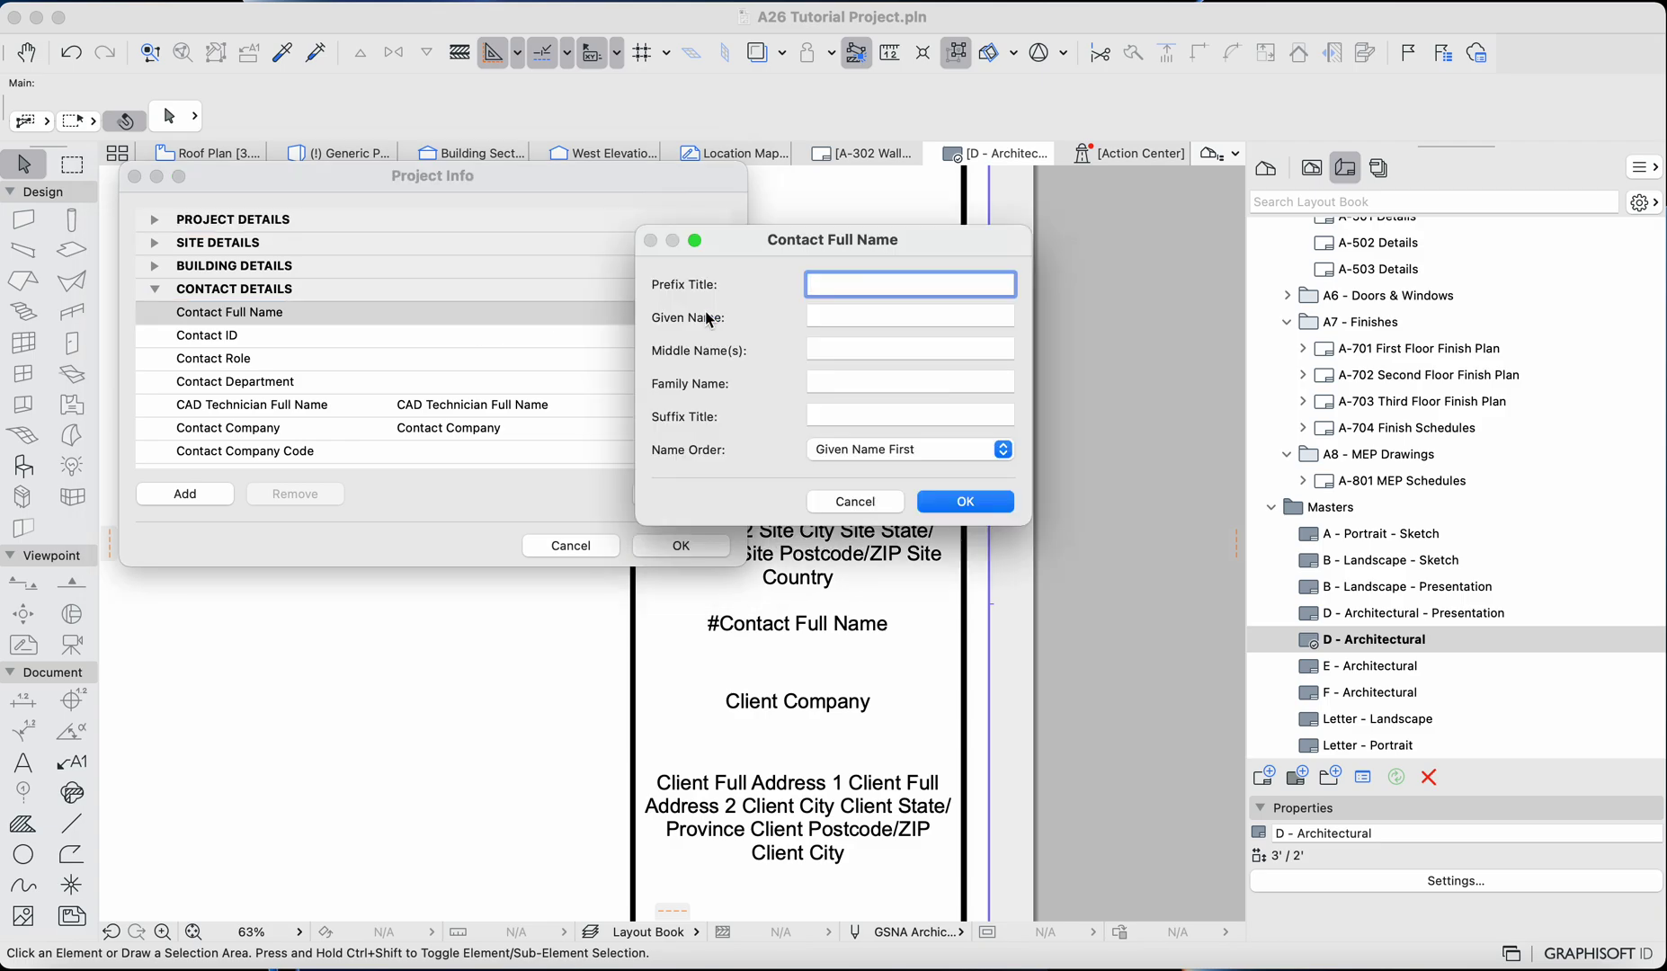
left_click(818, 316)
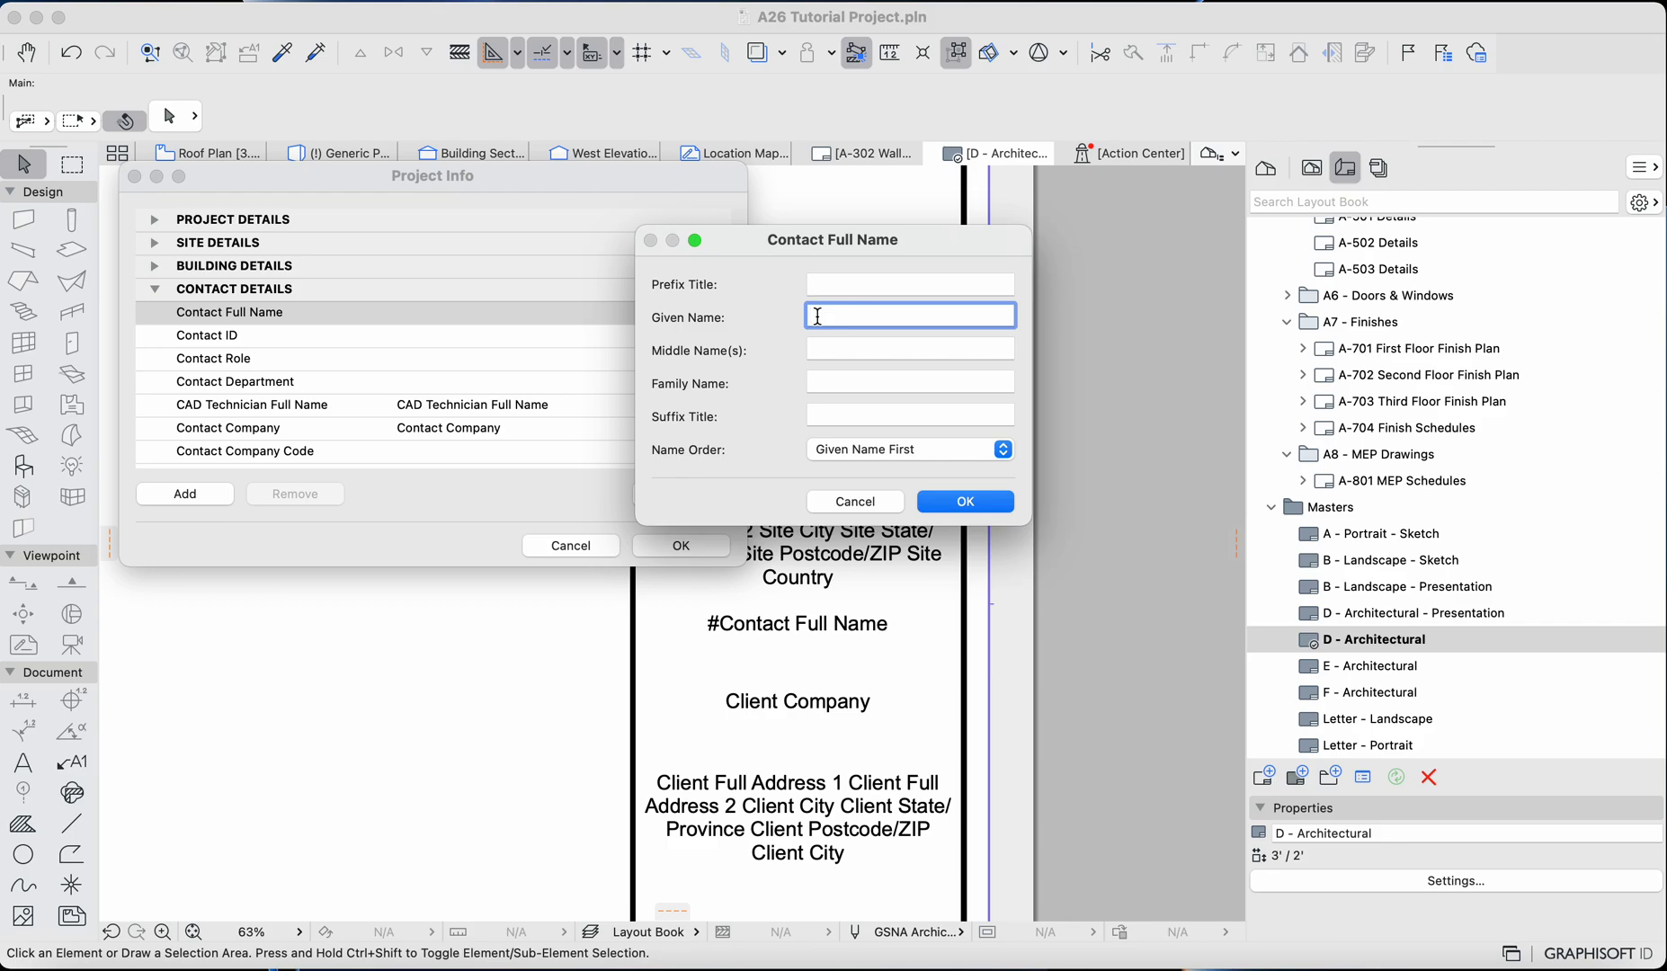
type("John")
left_click(844, 379)
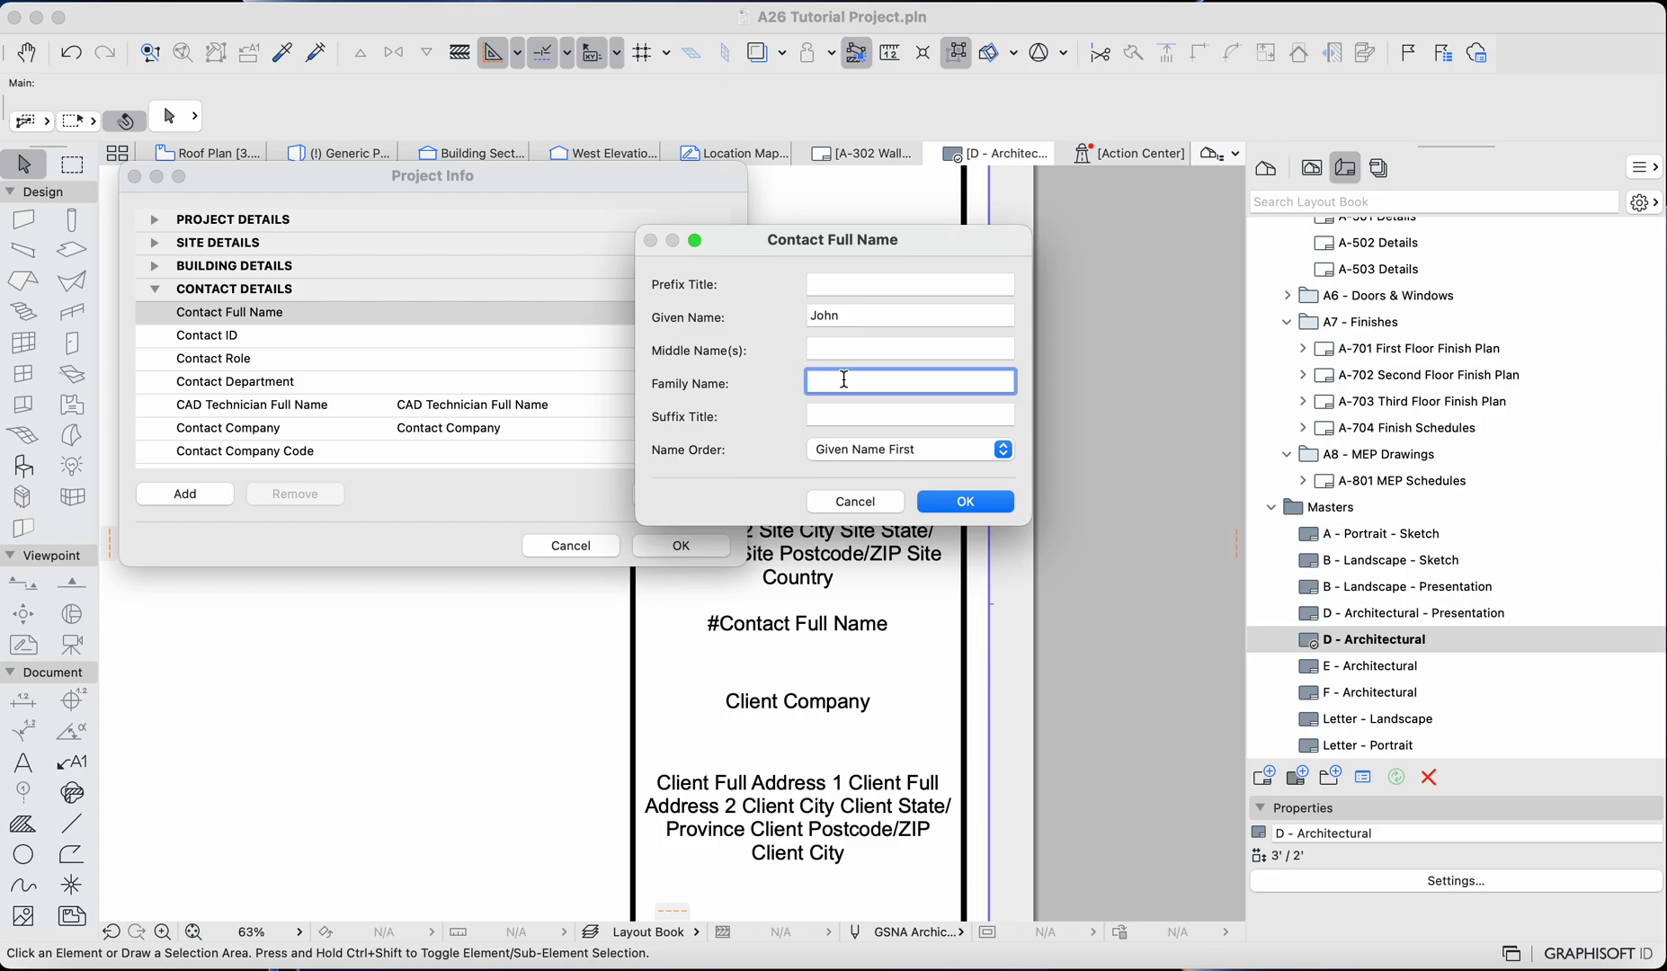
type("Washington")
left_click(931, 454)
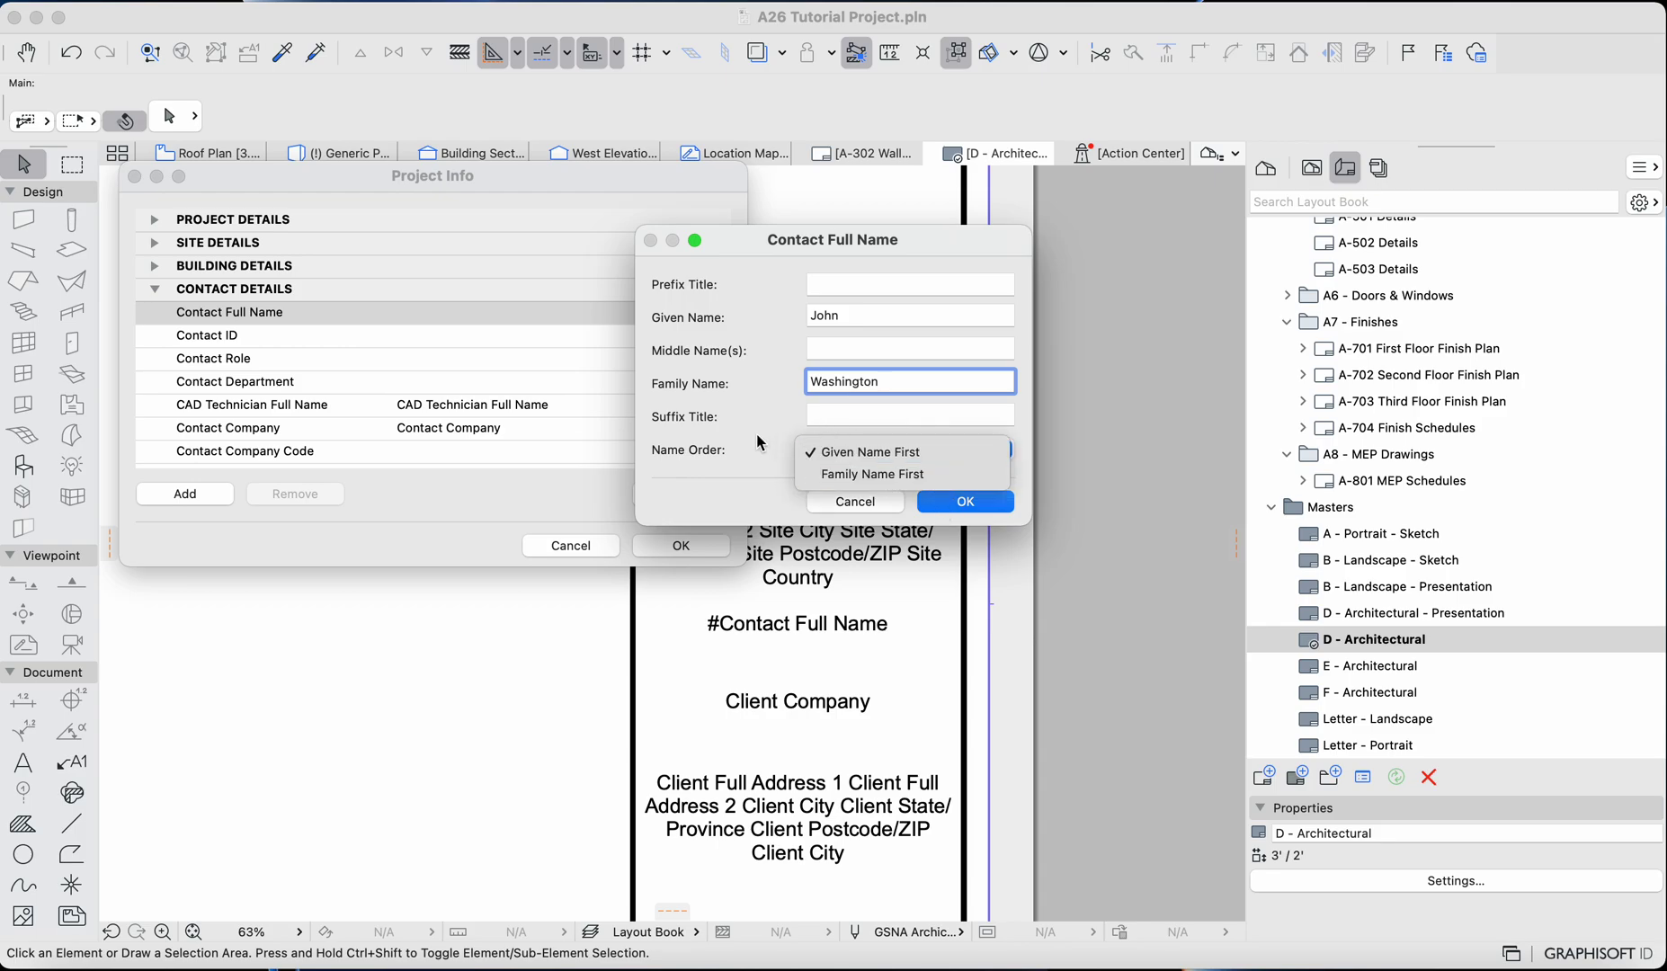
left_click(764, 485)
left_click(958, 500)
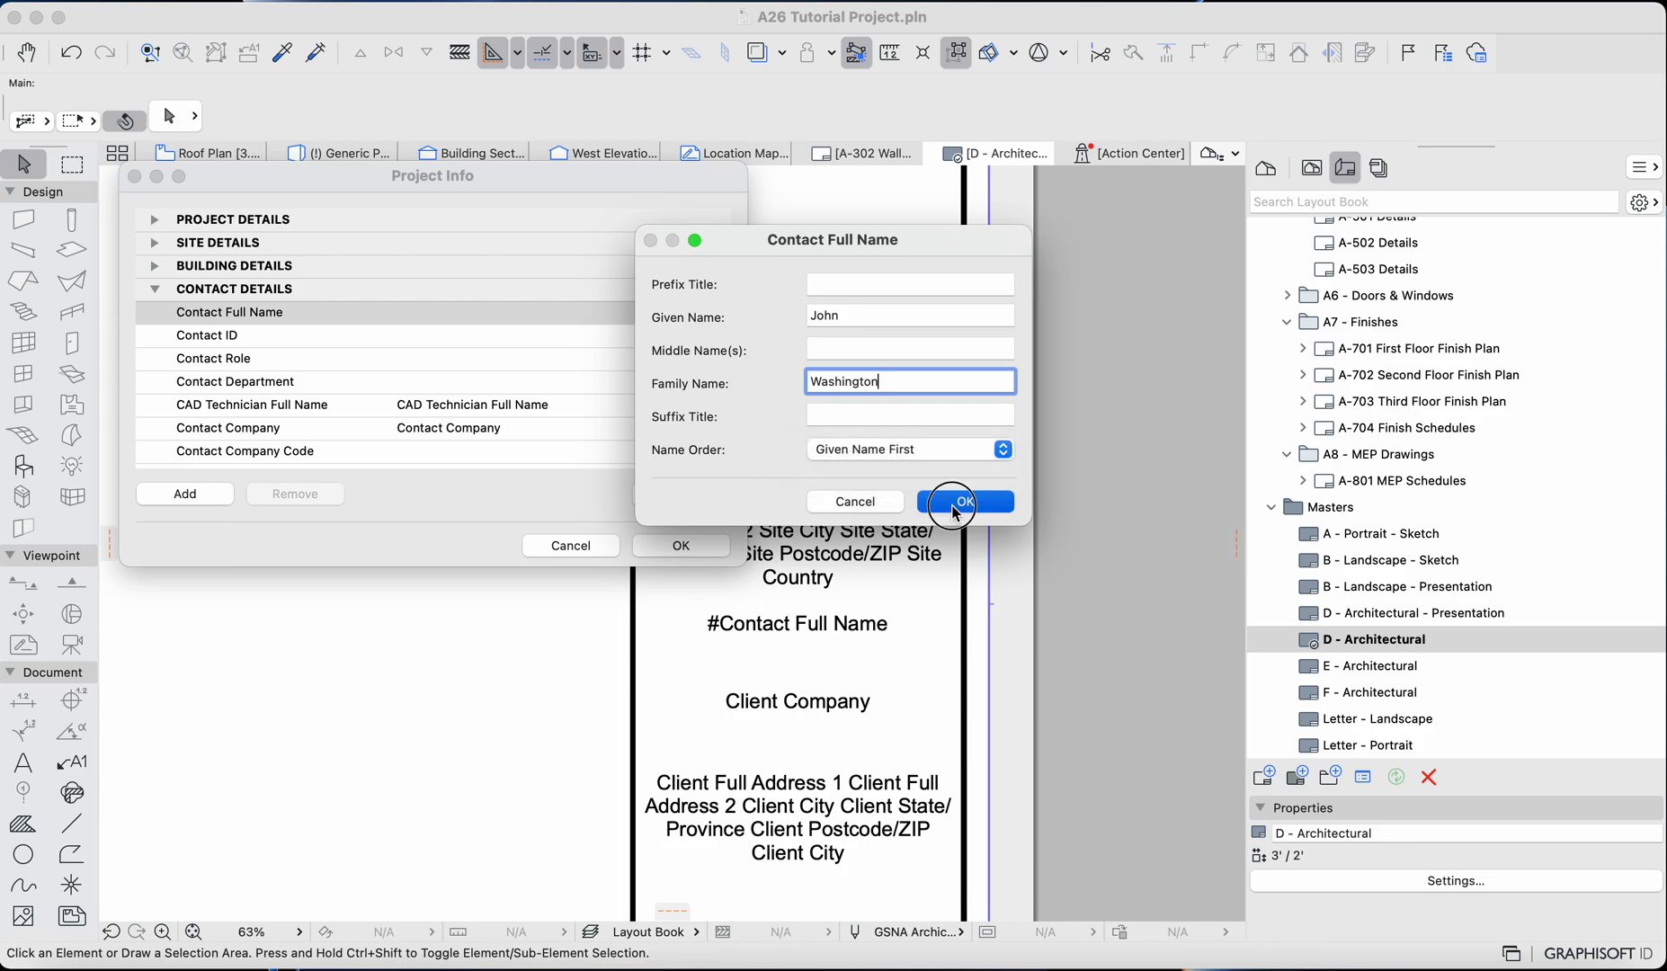
left_click(691, 547)
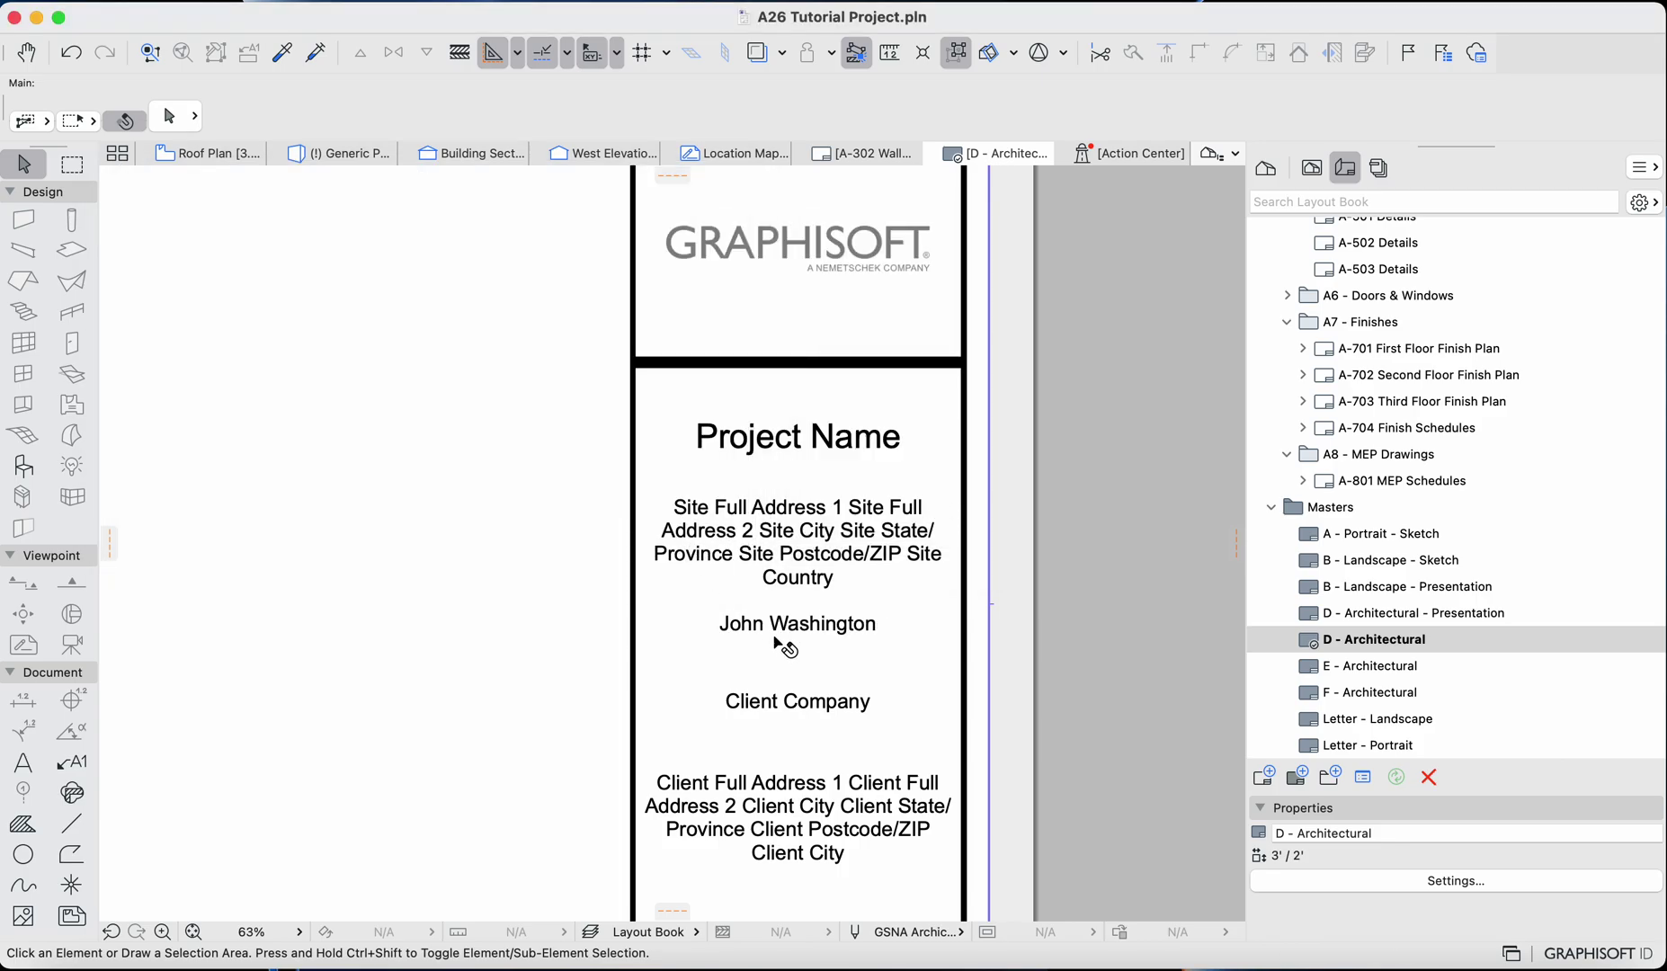
scroll(813, 640, "up", 3)
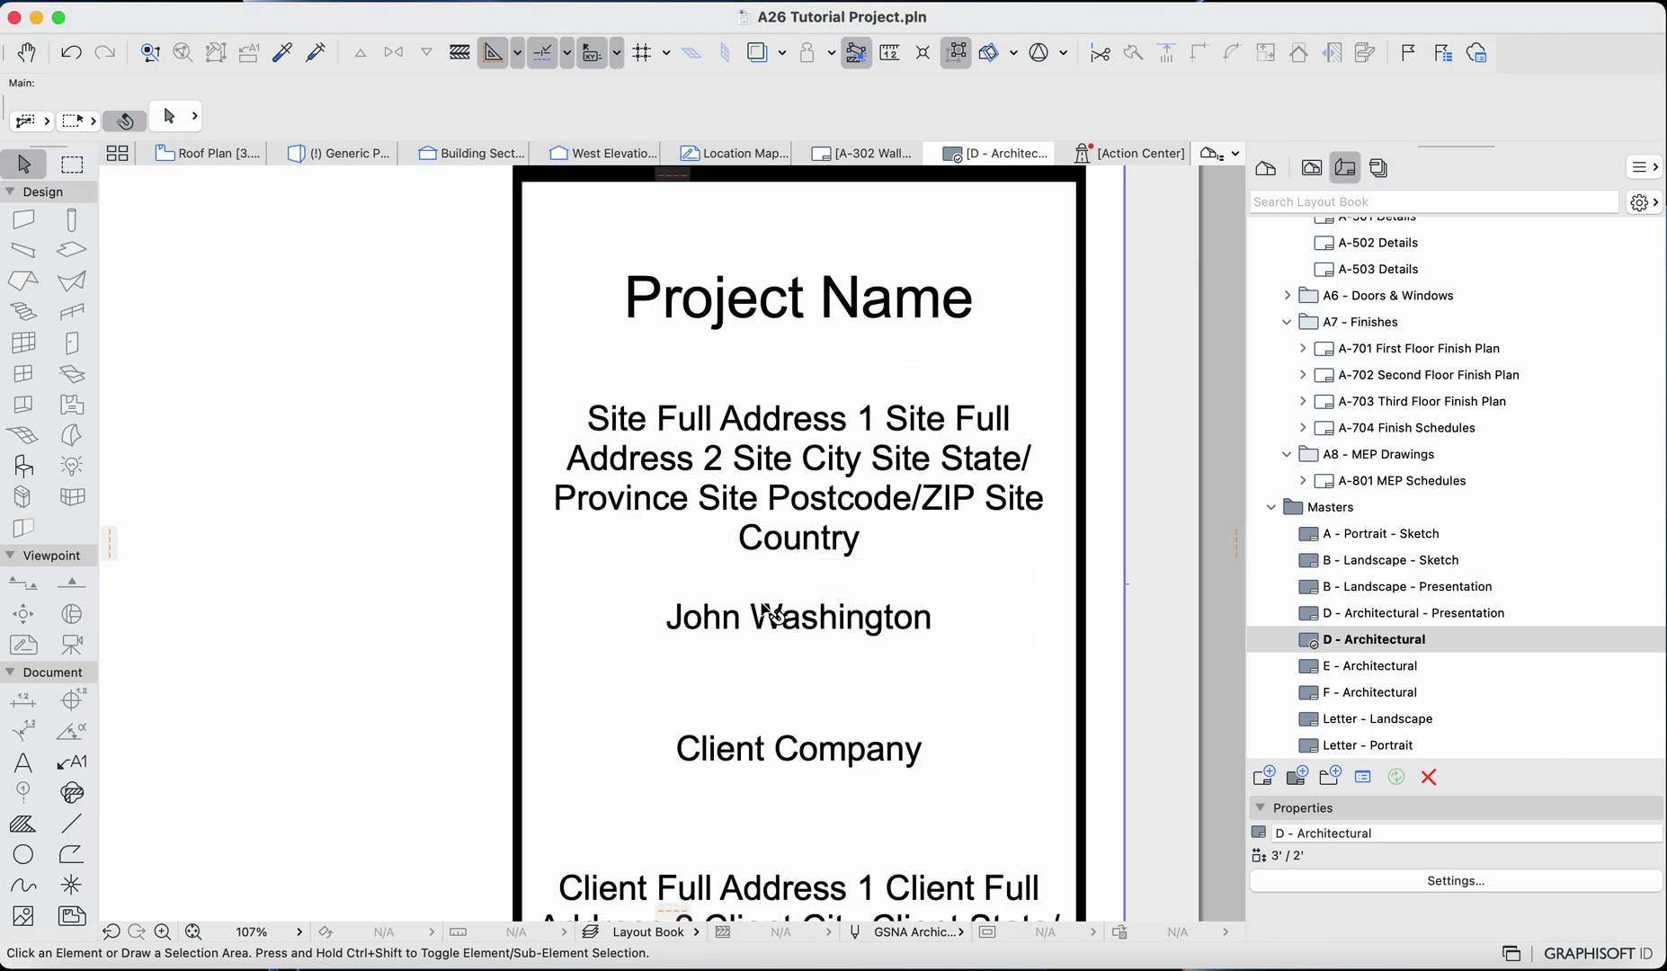
scroll(763, 611, "down", 5)
scroll(763, 611, "down", 3)
left_click(732, 582)
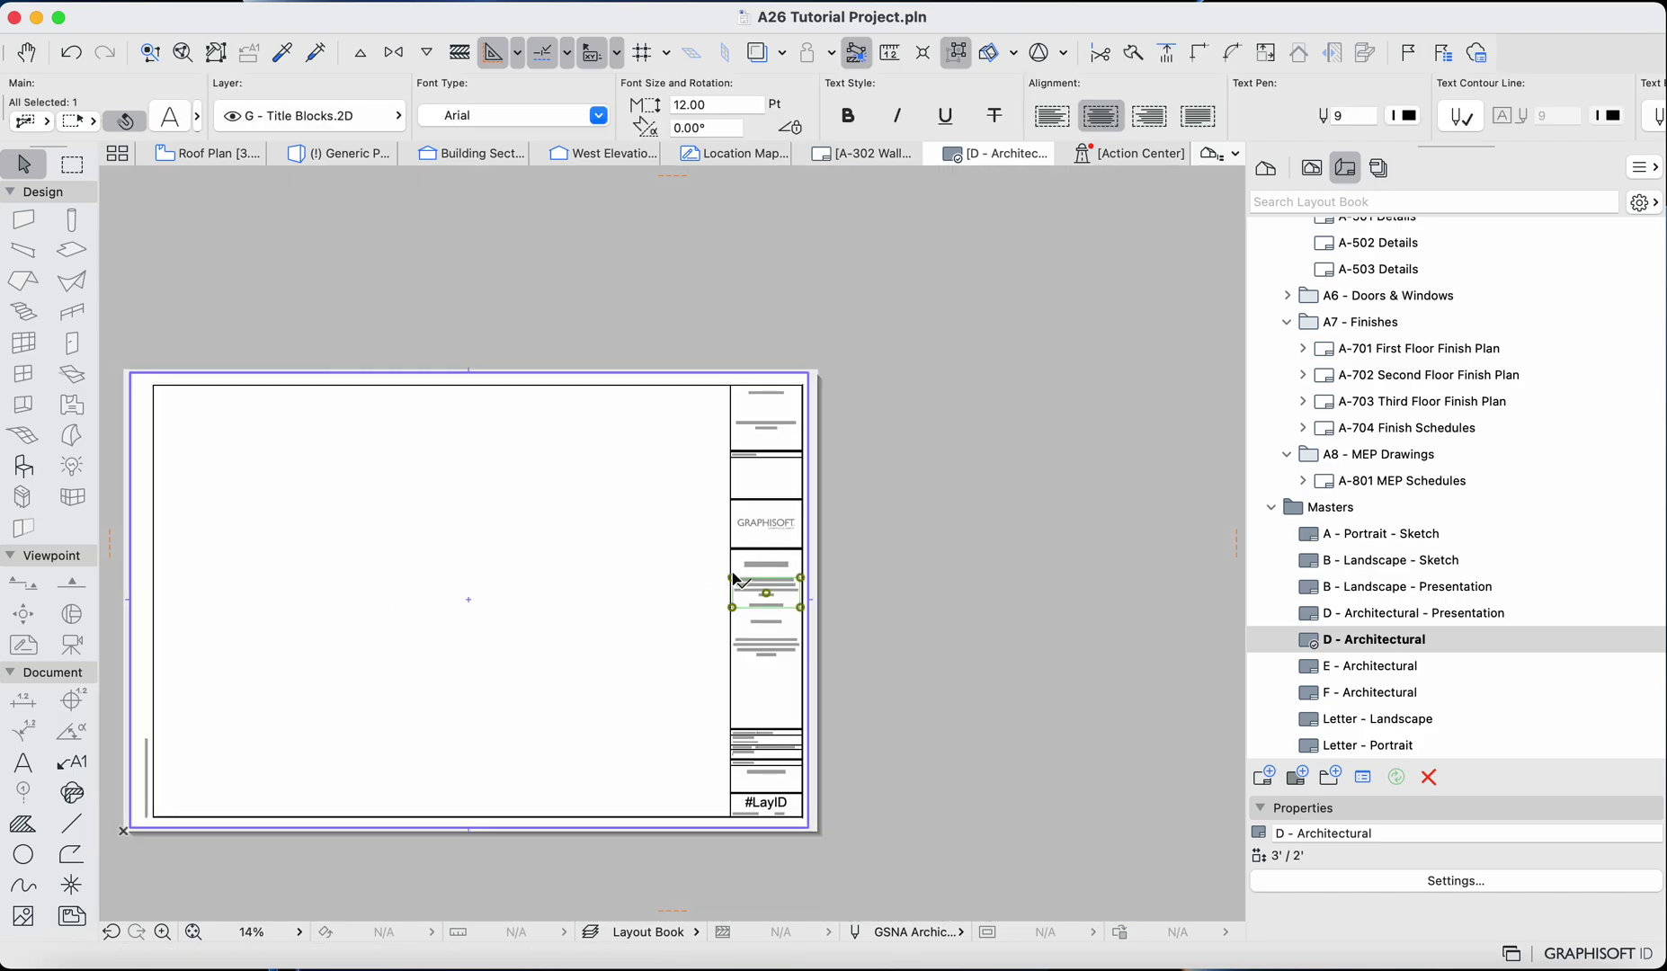
scroll(733, 584, "up", 3)
left_click(726, 551)
scroll(725, 553, "down", 3)
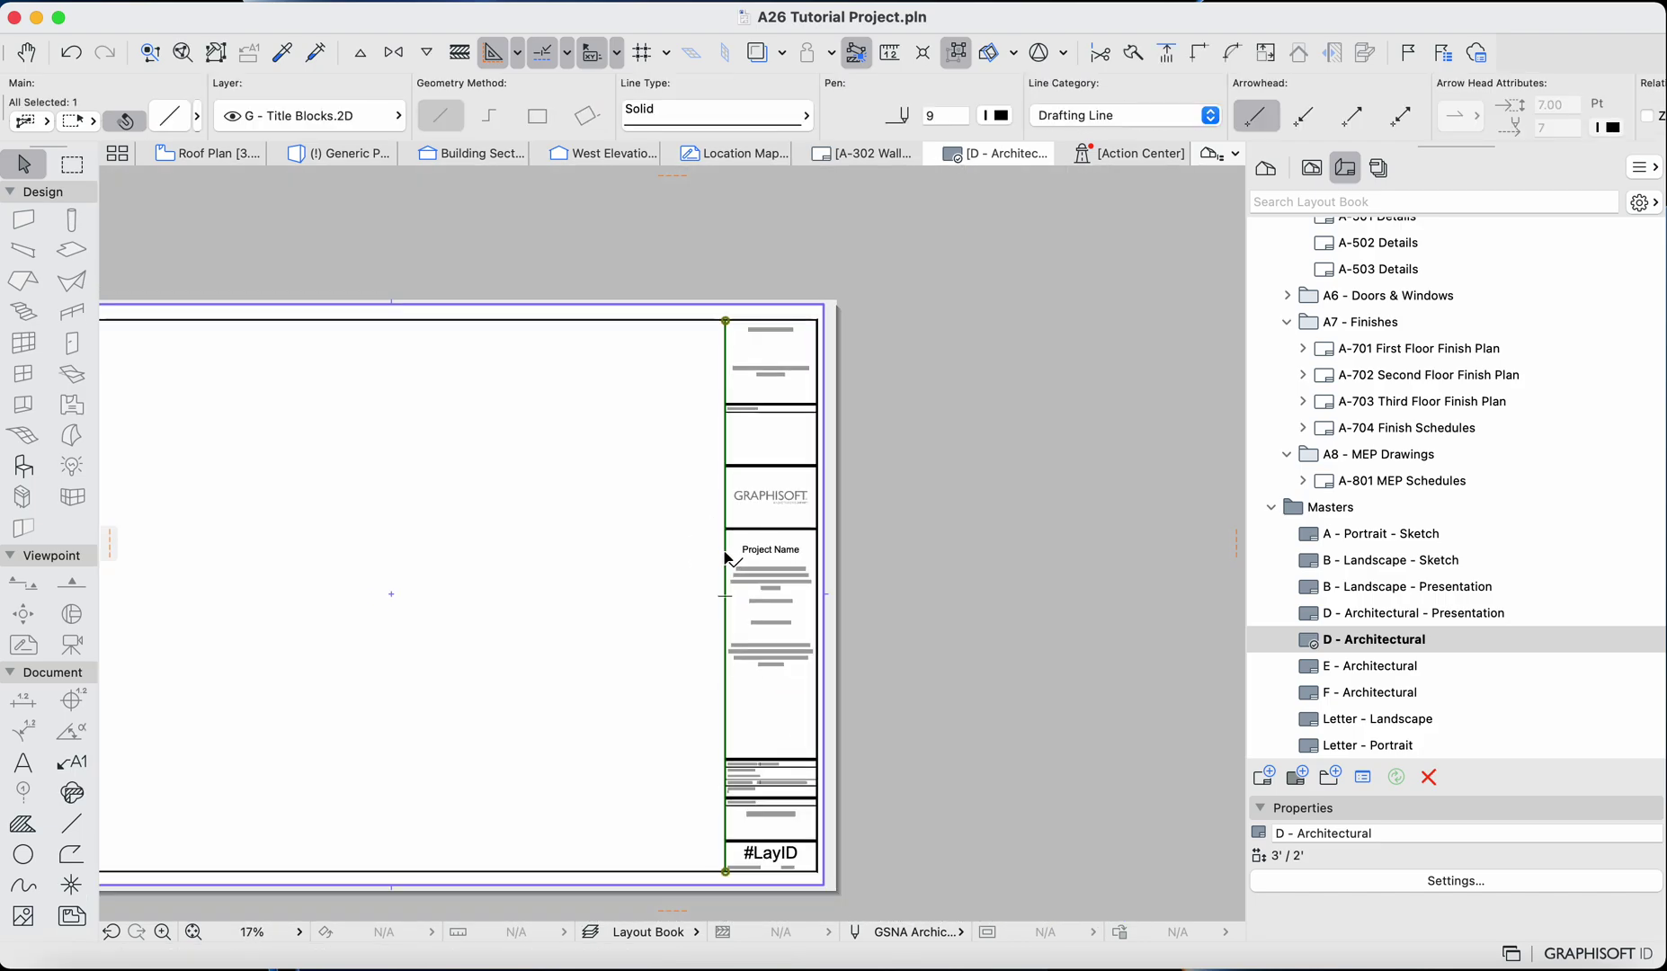
key("Escape")
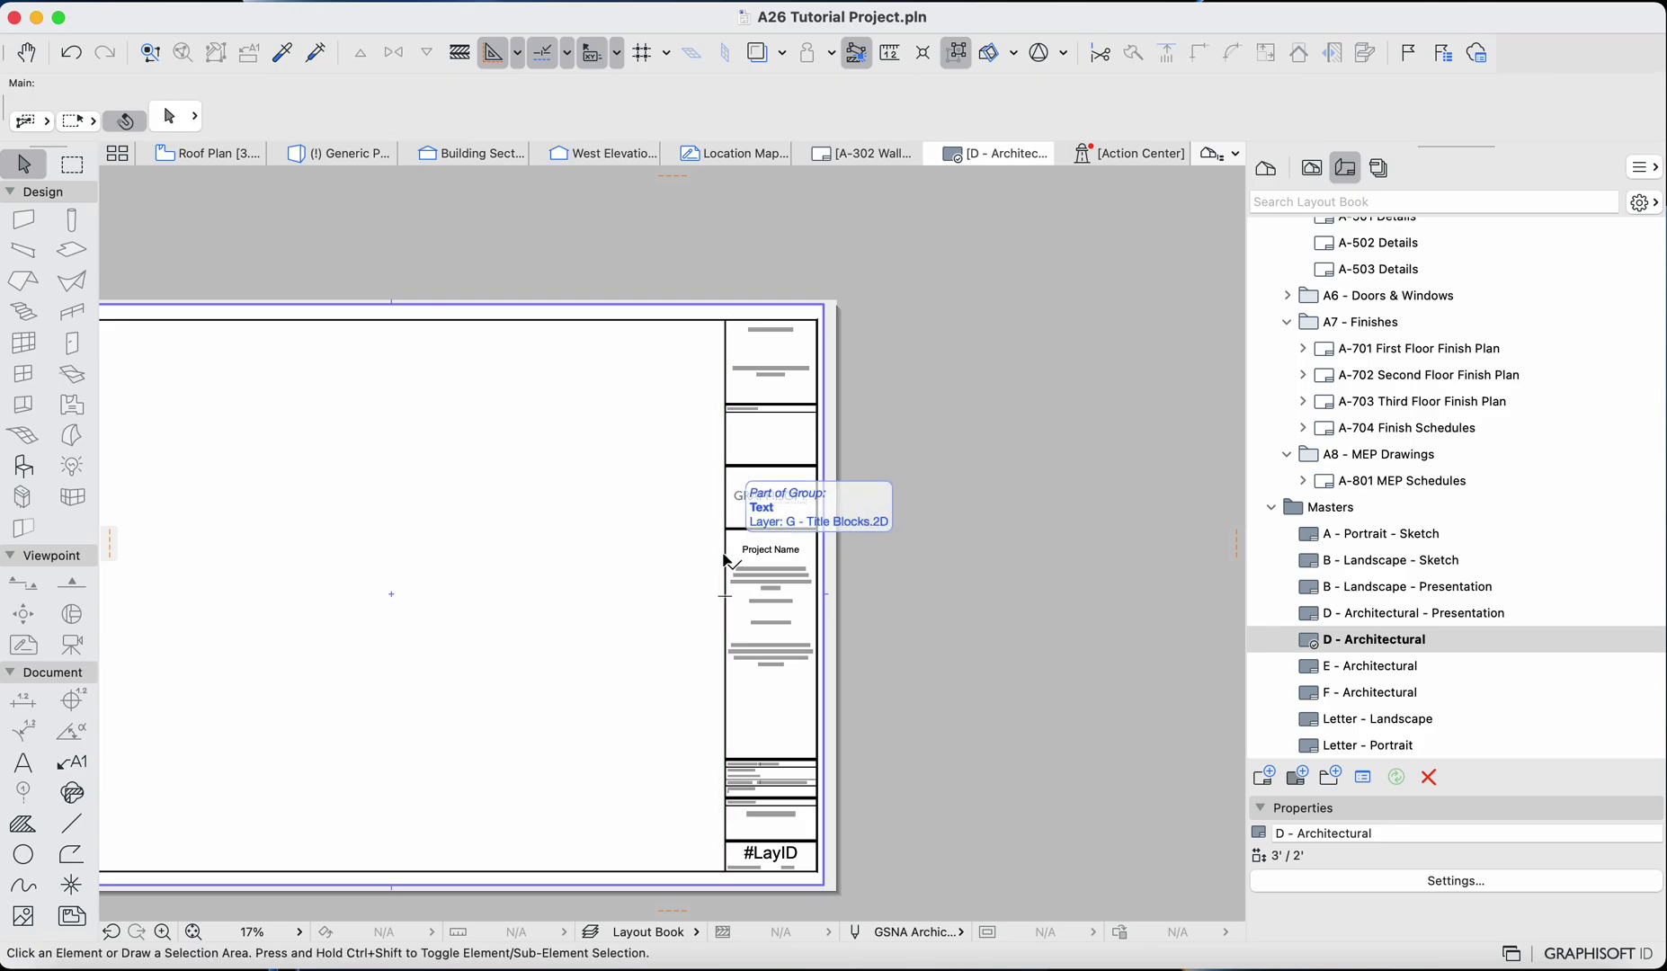
left_click(729, 560)
key("Escape")
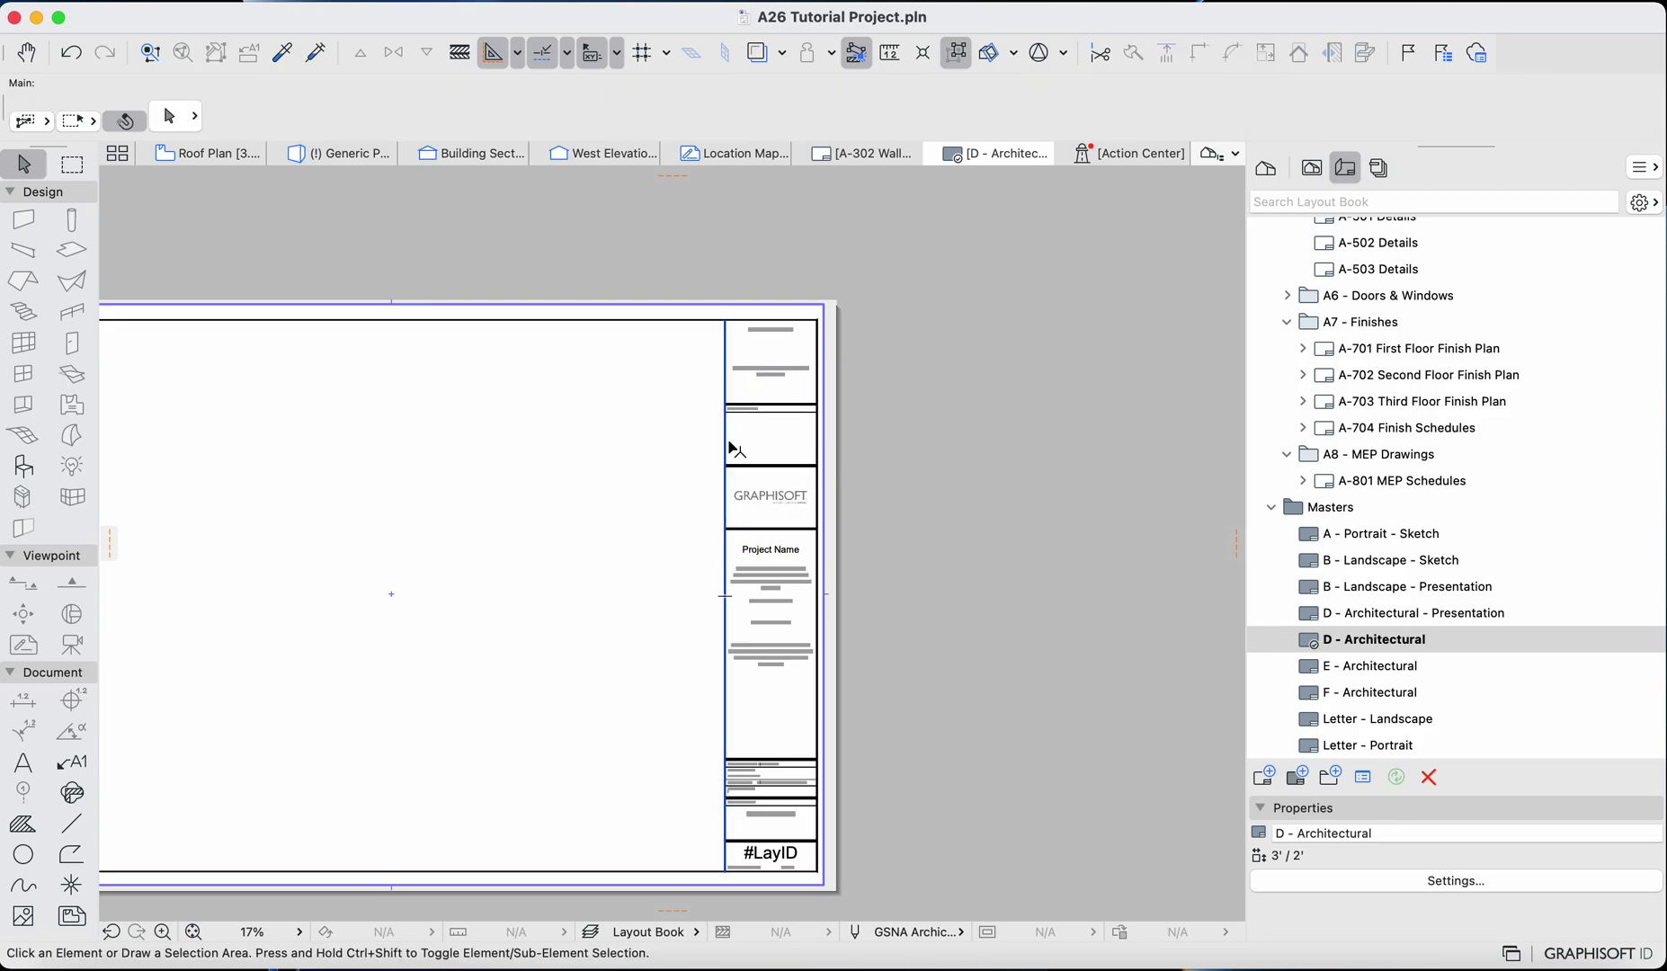
left_click(727, 446)
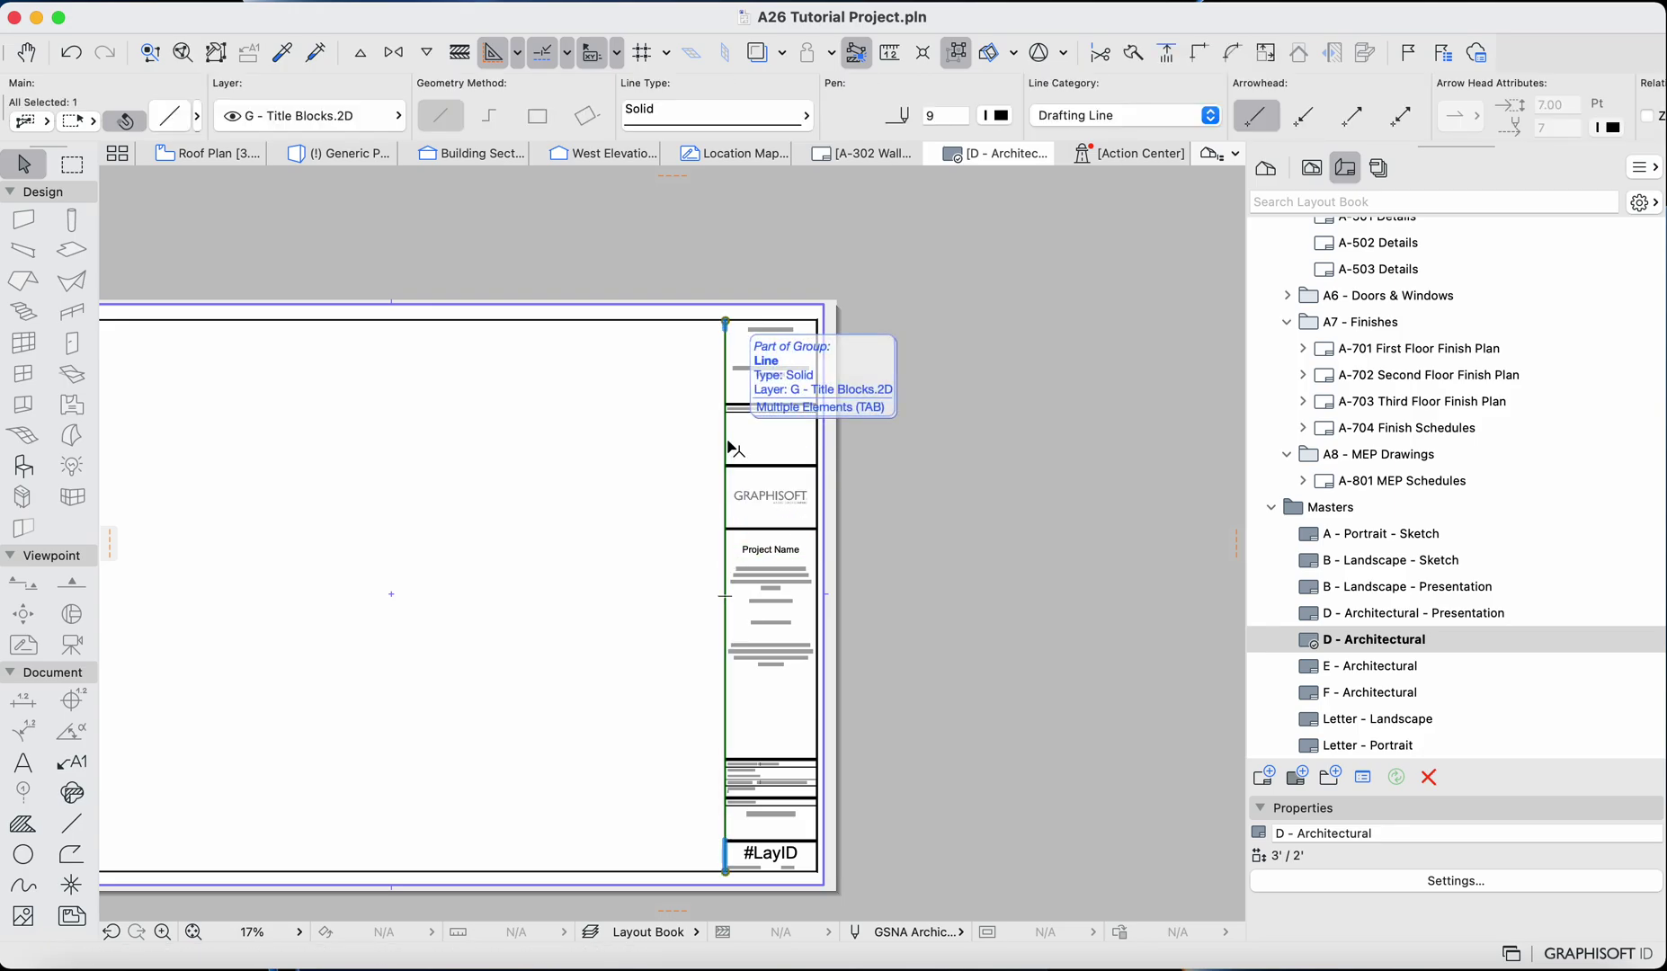
key("Escape")
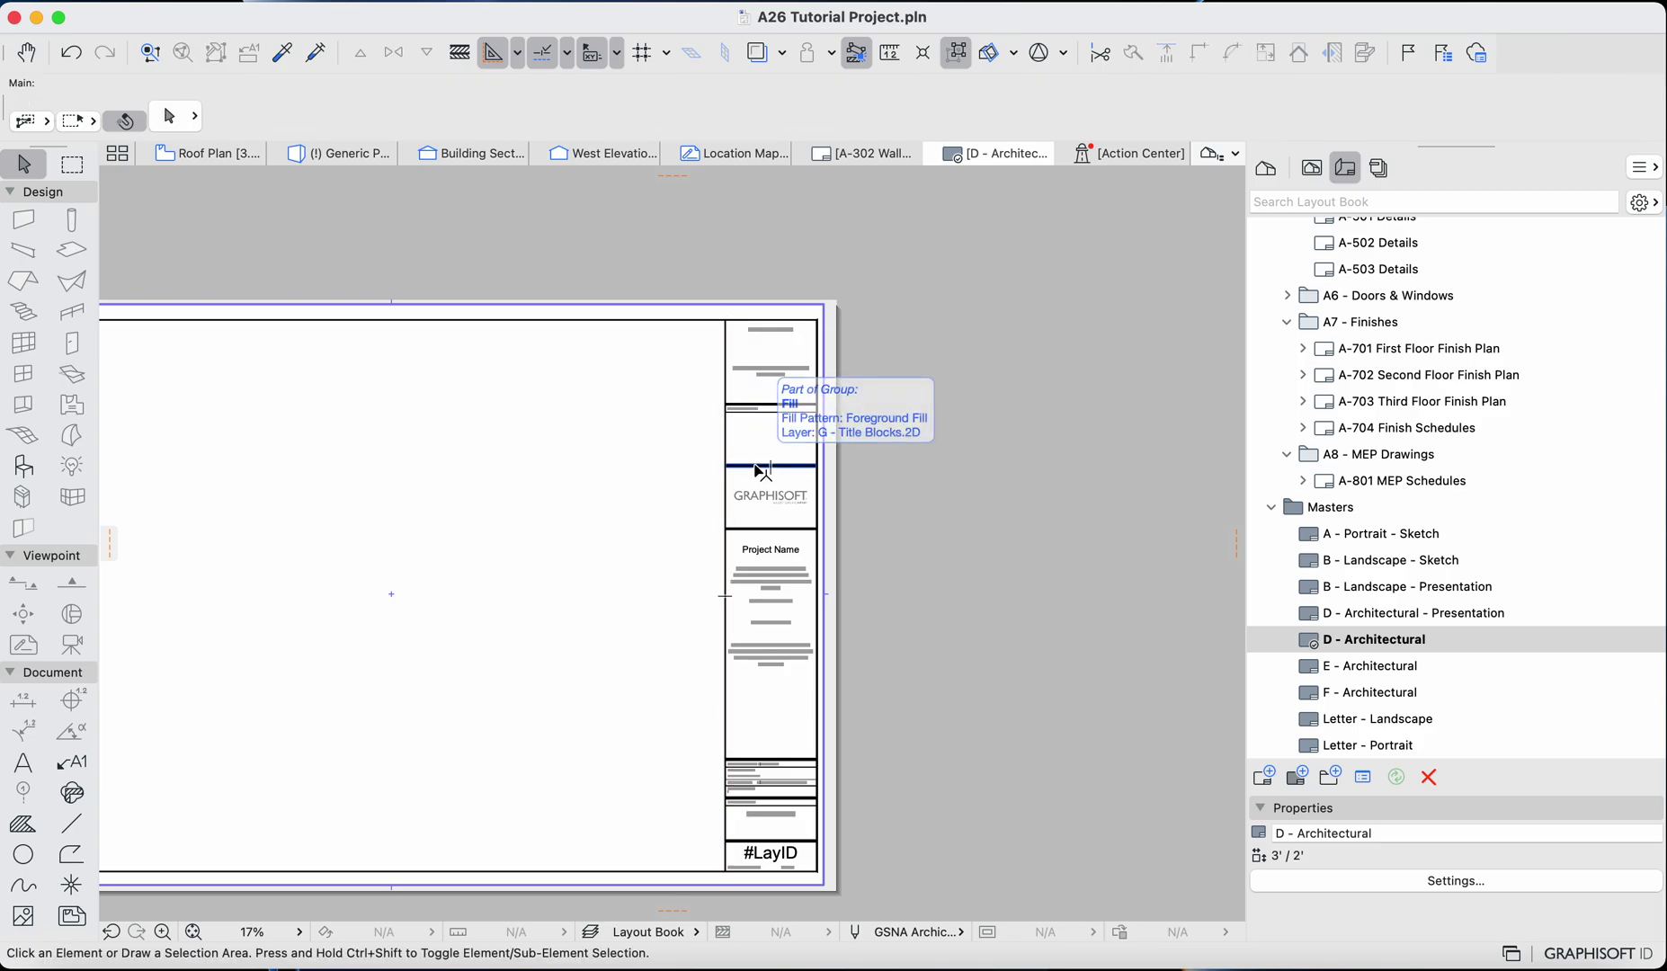
left_click(762, 468)
scroll(760, 471, "up", 5)
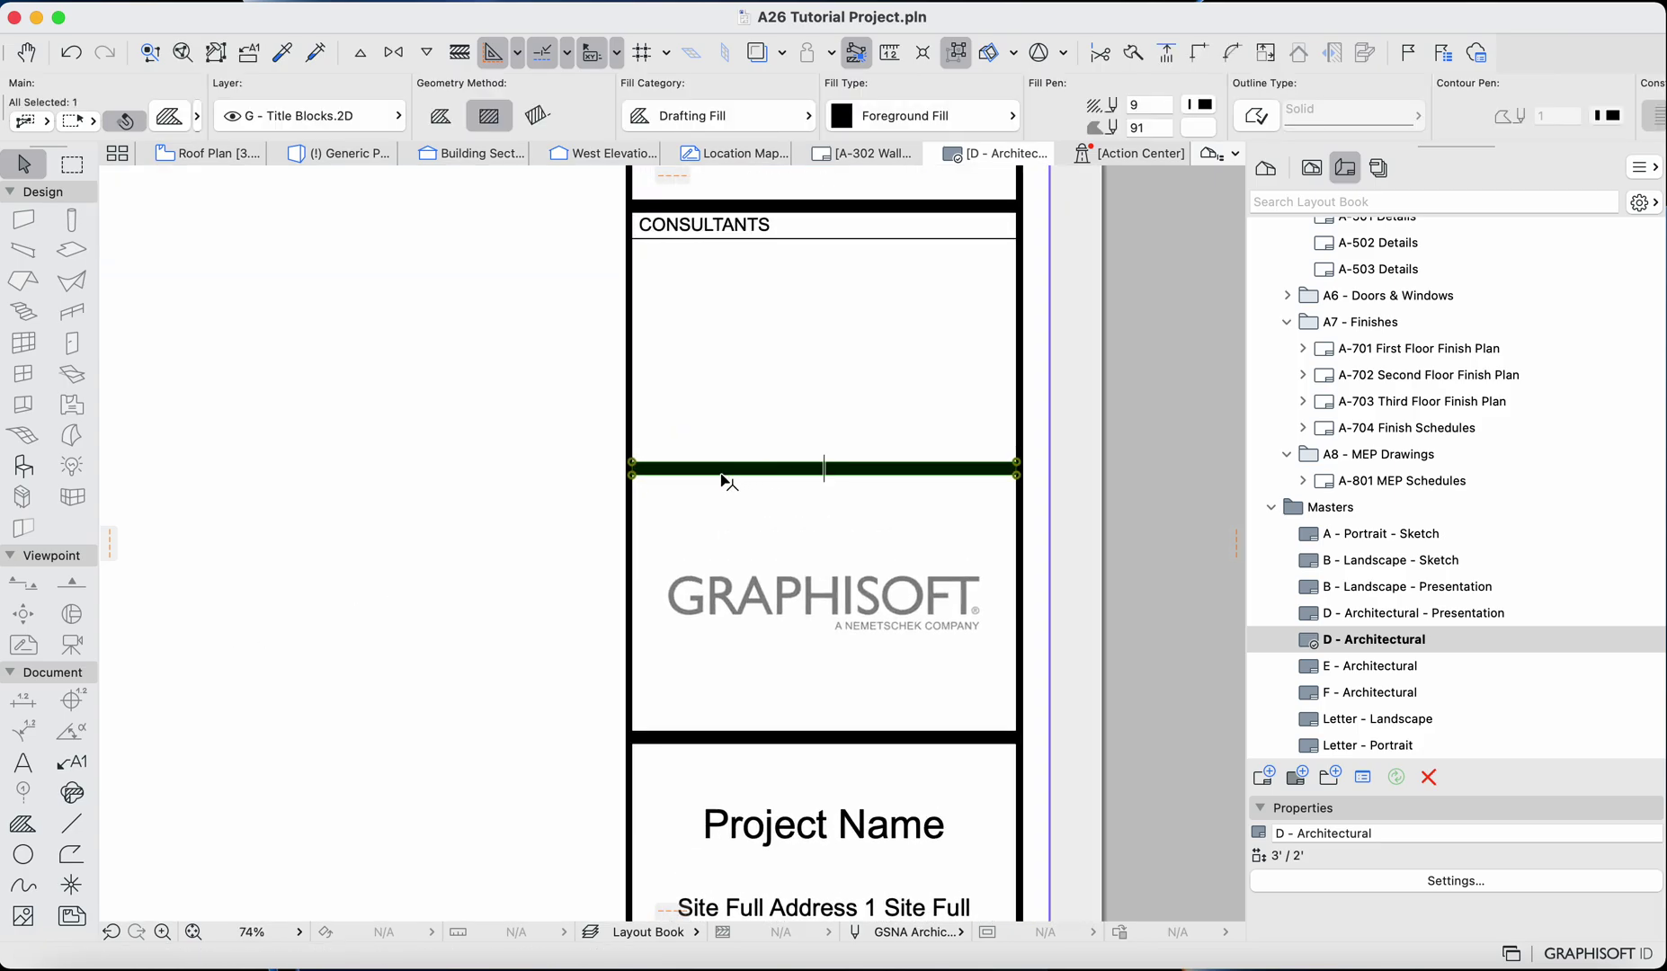
key("Escape")
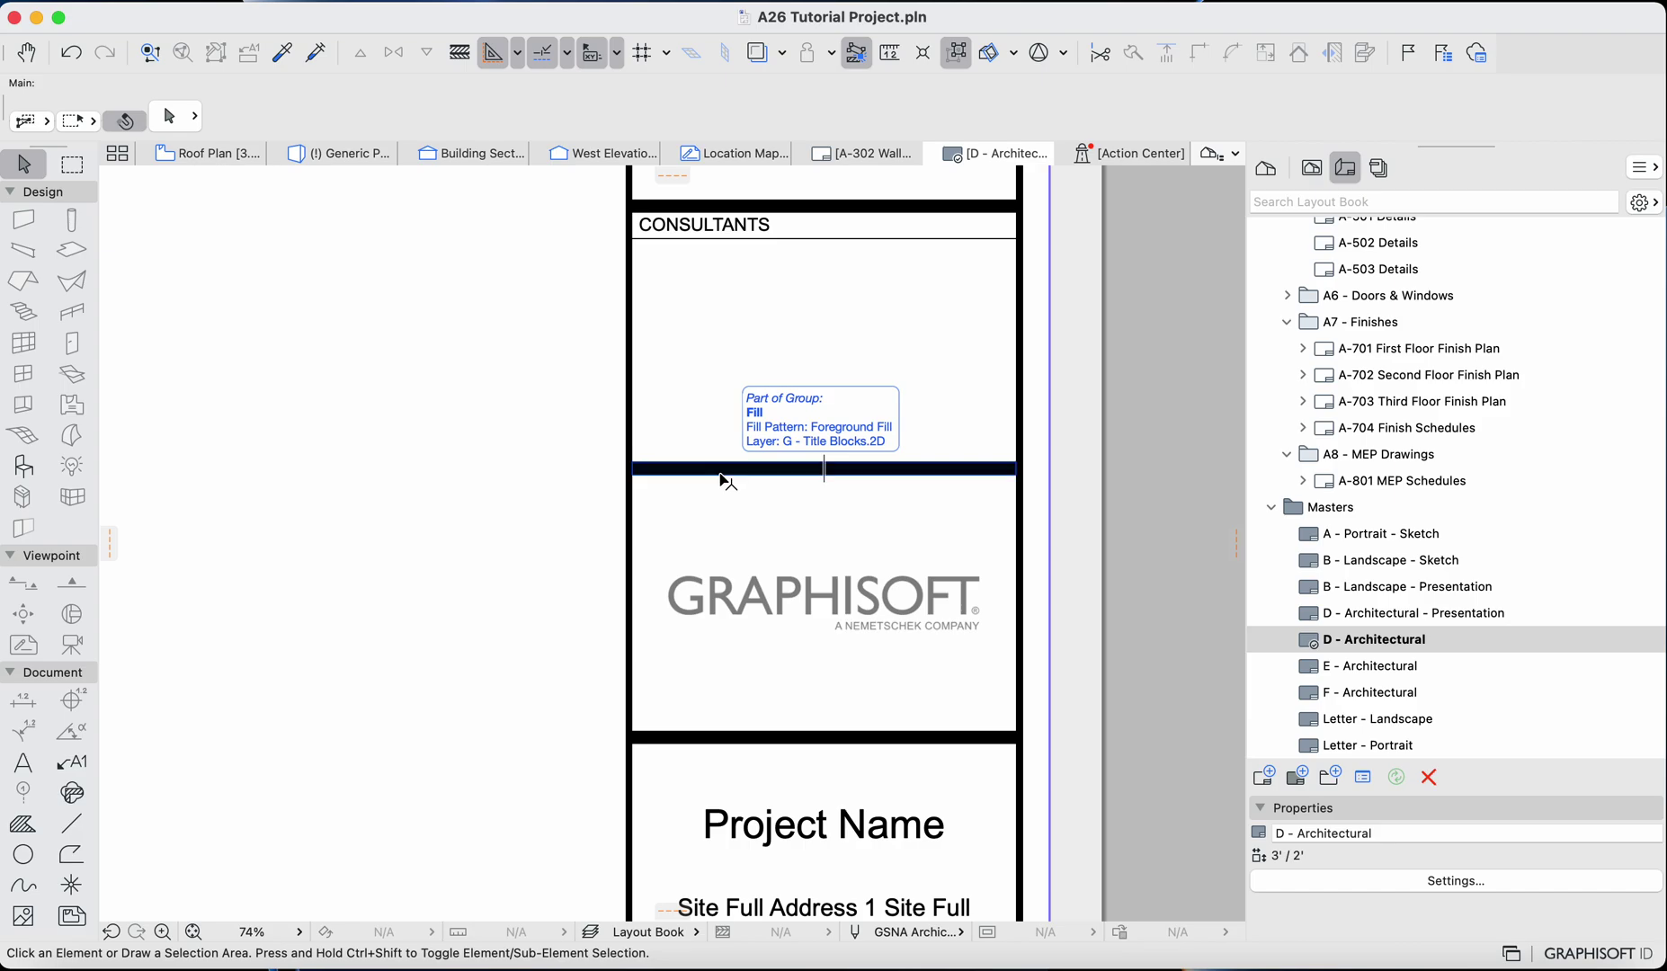
scroll(680, 480, "up", 2)
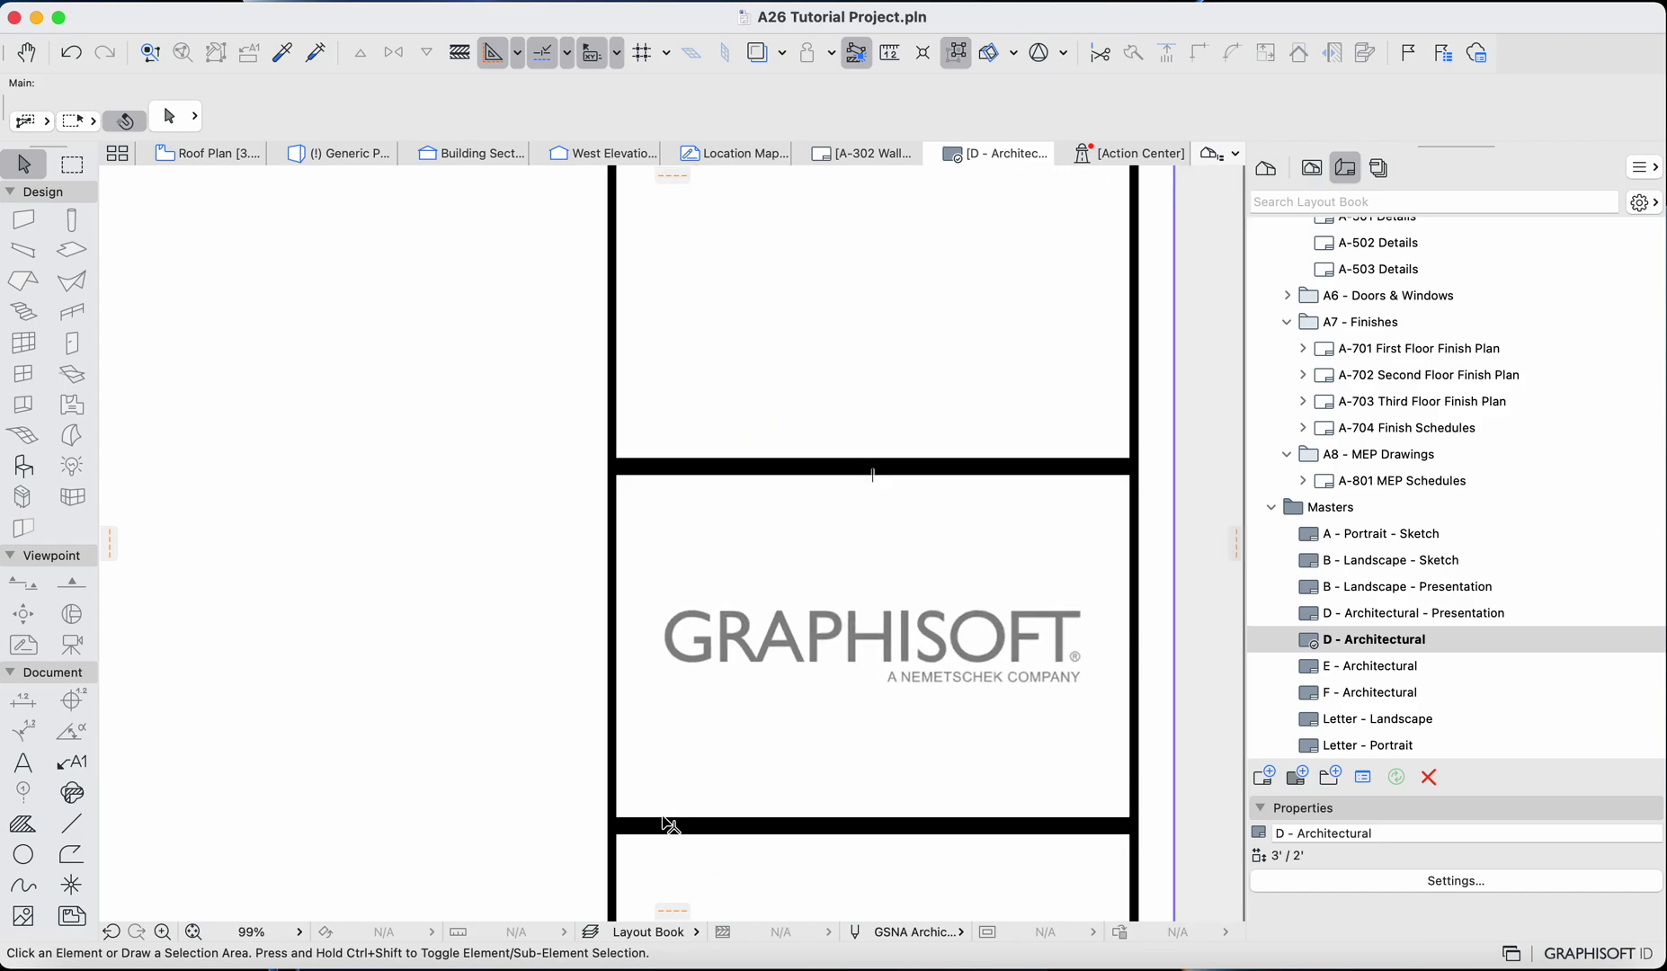
scroll(670, 824, "down", 5)
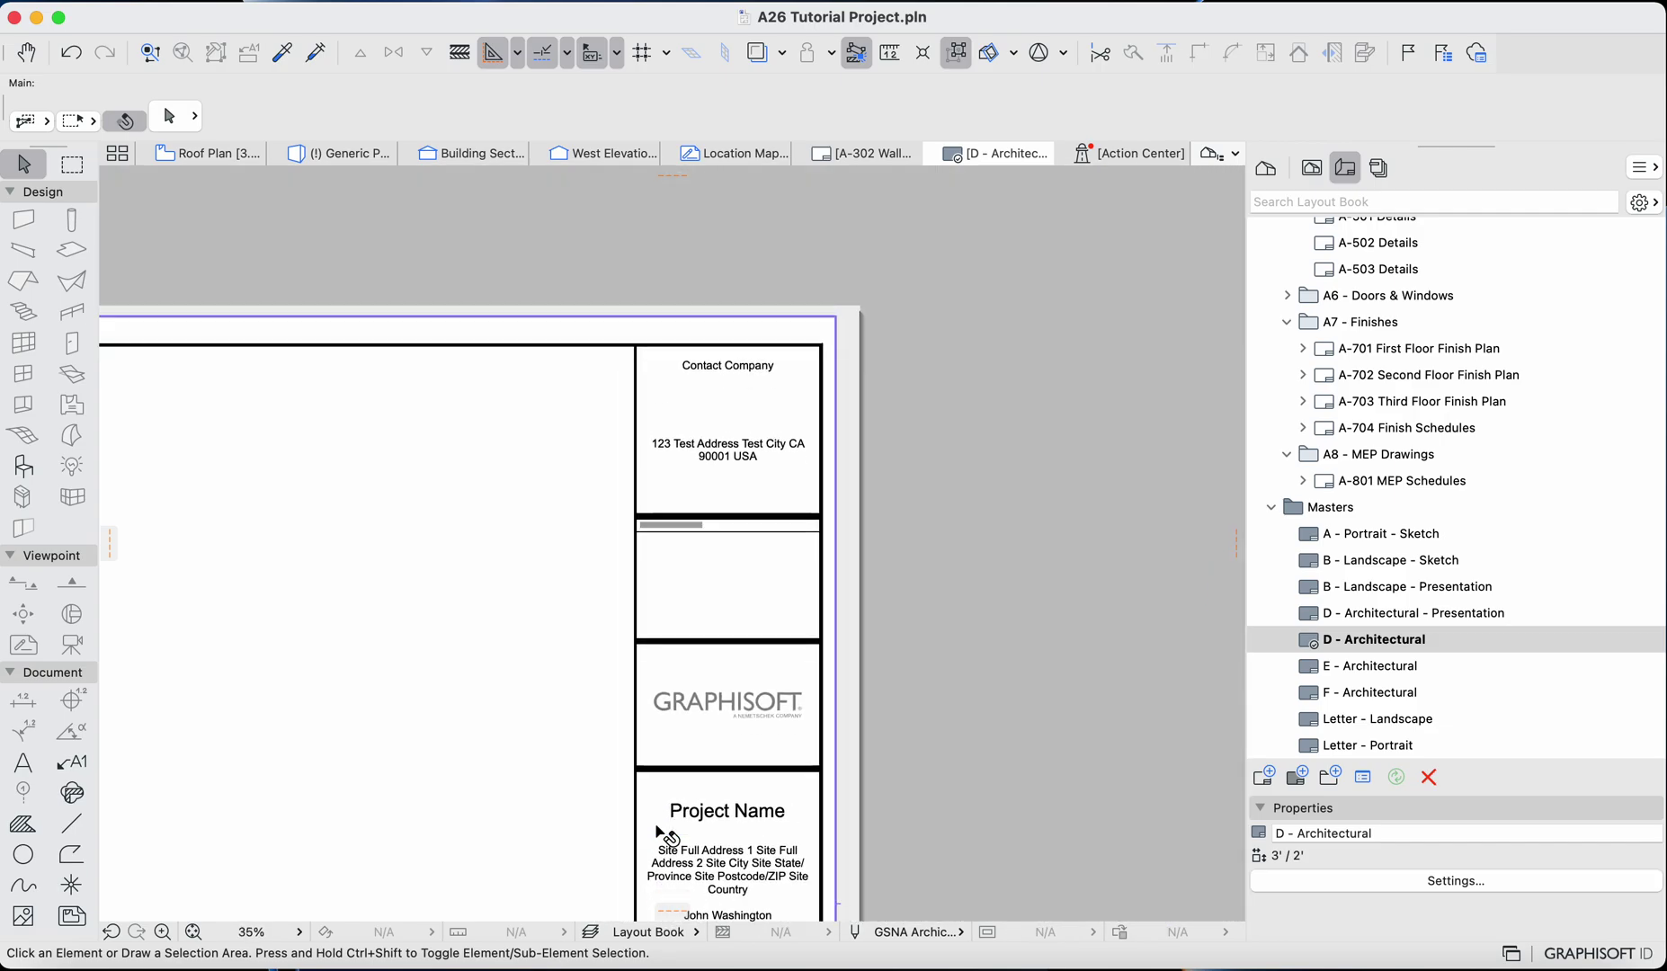
scroll(657, 824, "down", 4)
scroll(764, 672, "up", 2)
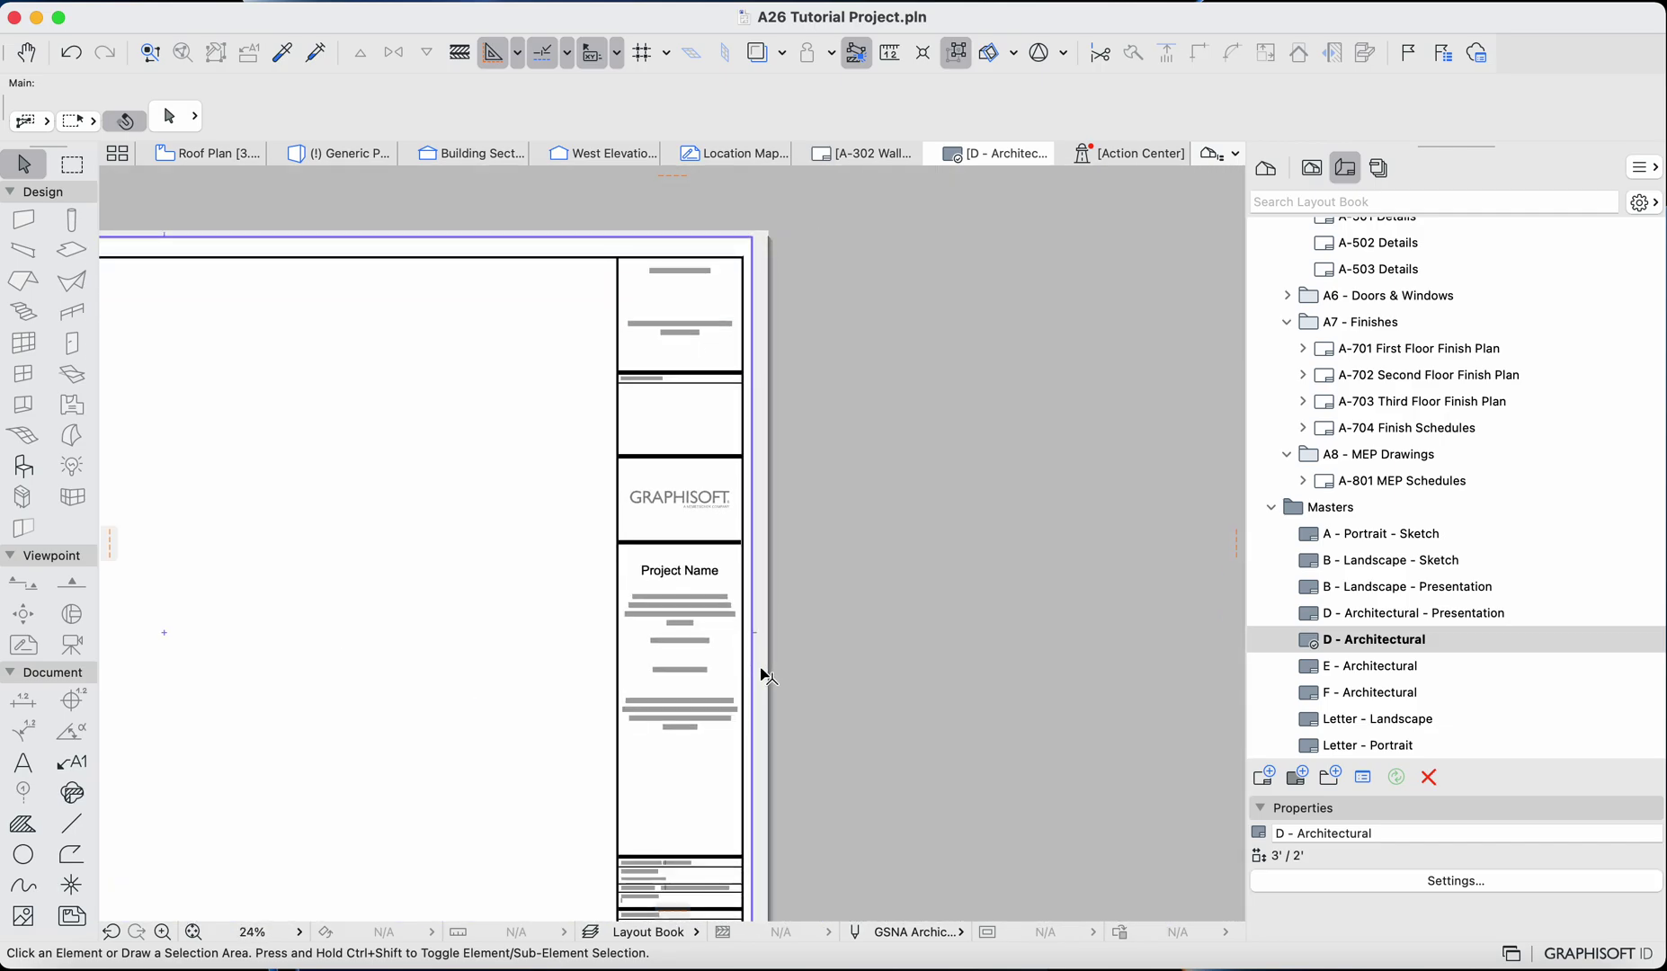
scroll(763, 674, "down", 2)
scroll(762, 675, "left", 2)
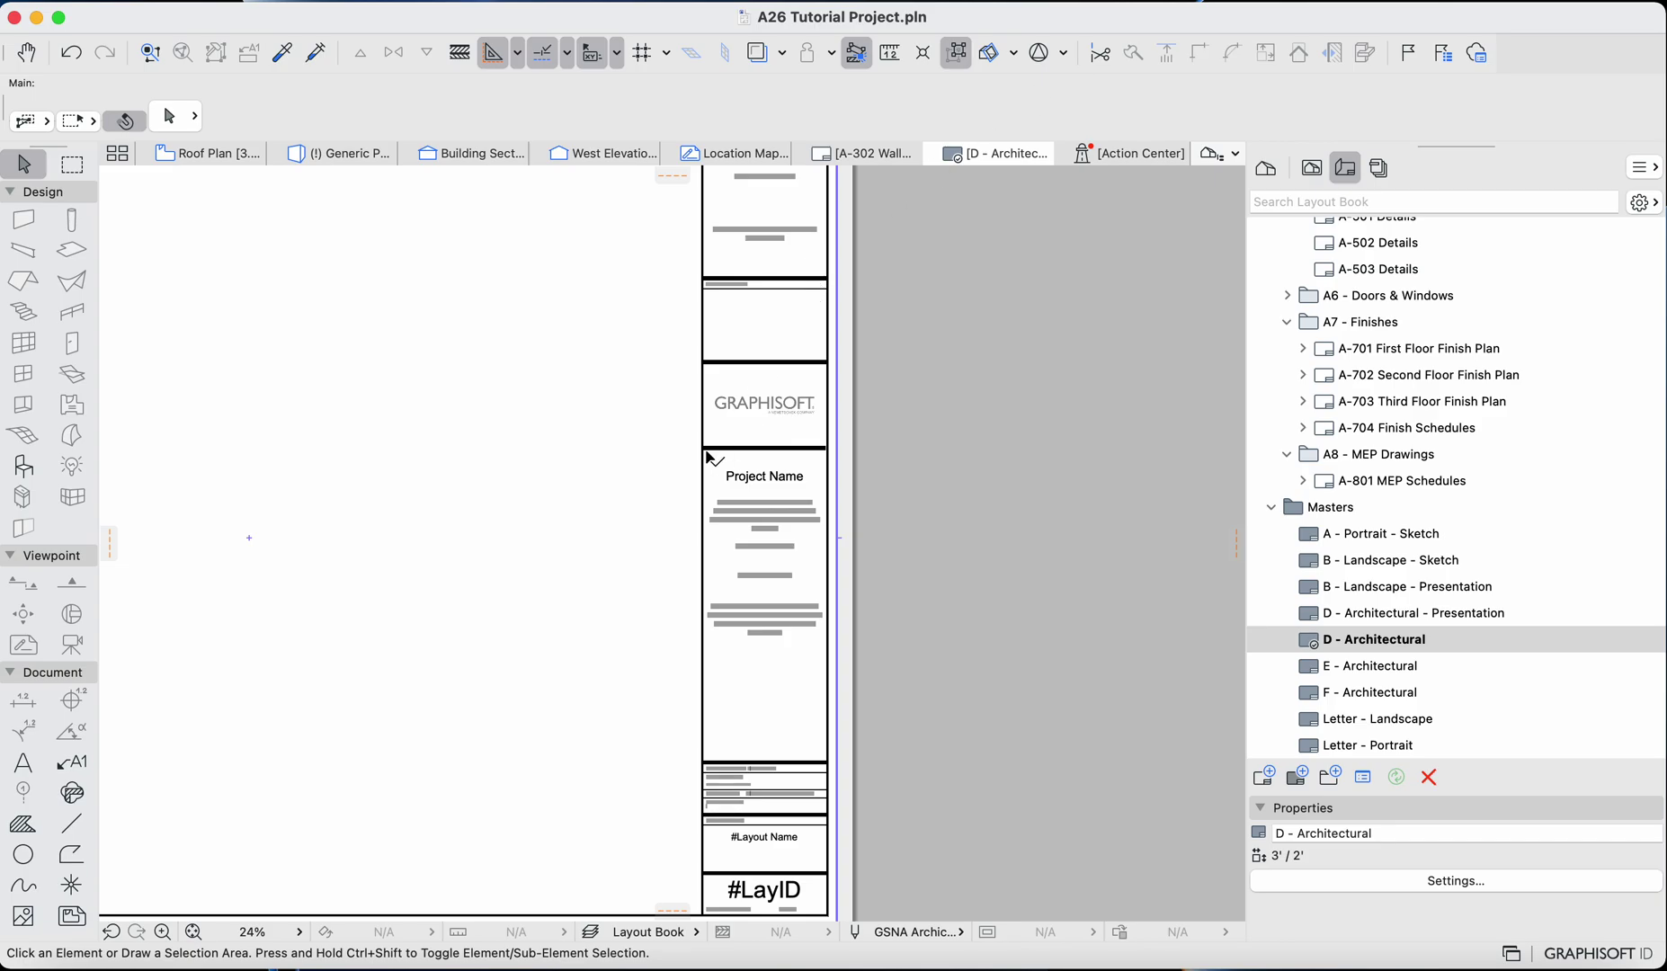
scroll(769, 355, "up", 3)
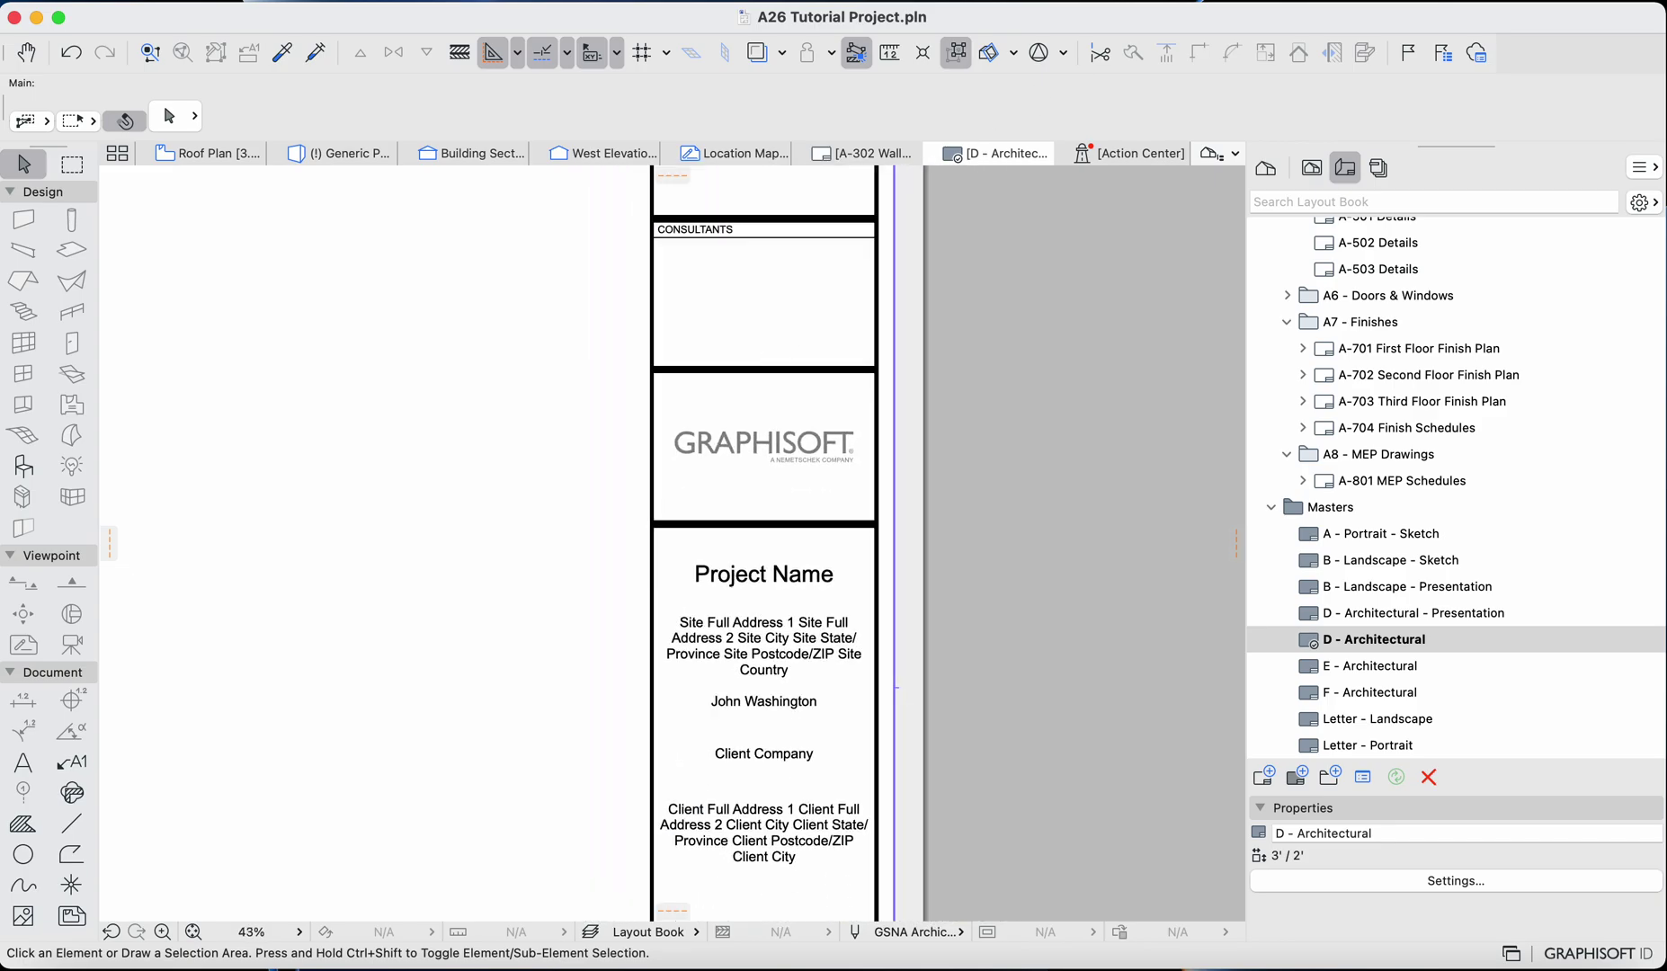